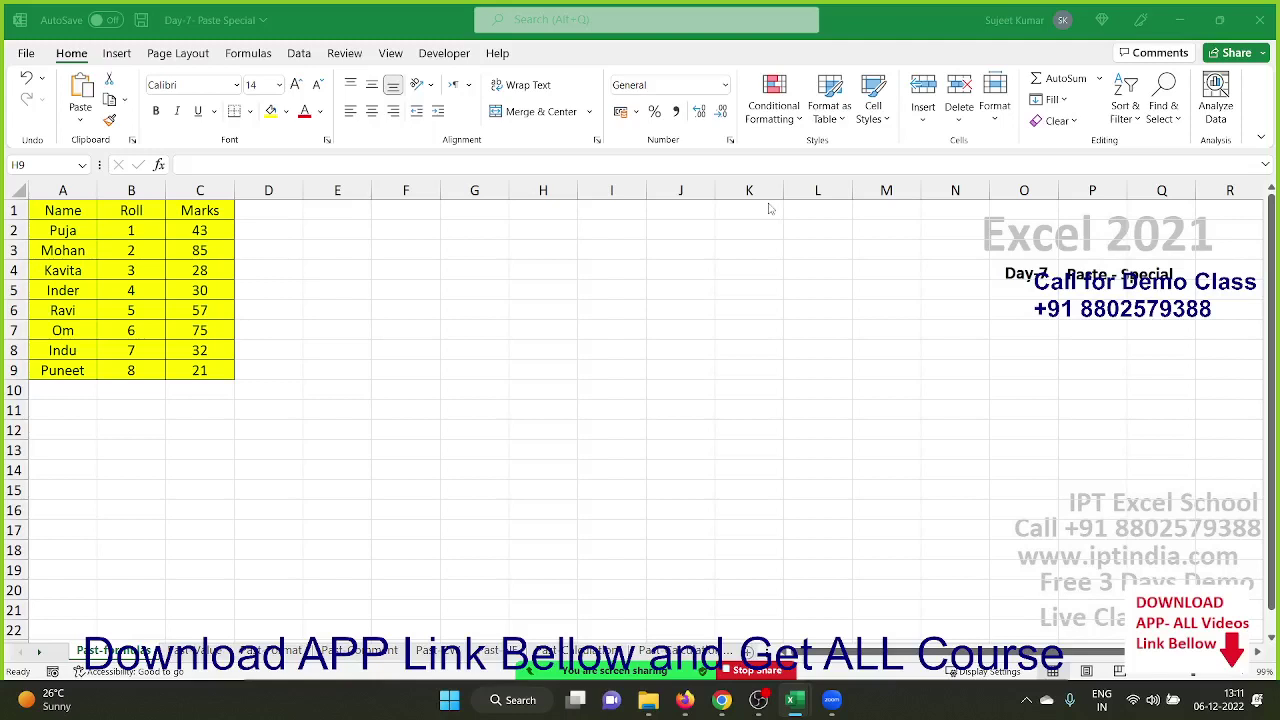
Select and copy the Name/Roll/Marks table in A1:C9.
{"action": "left_click", "coordinate": [90, 78]}
{"action": "left_click", "coordinate": [141, 104]}
{"action": "left_click", "coordinate": [89, 114]}
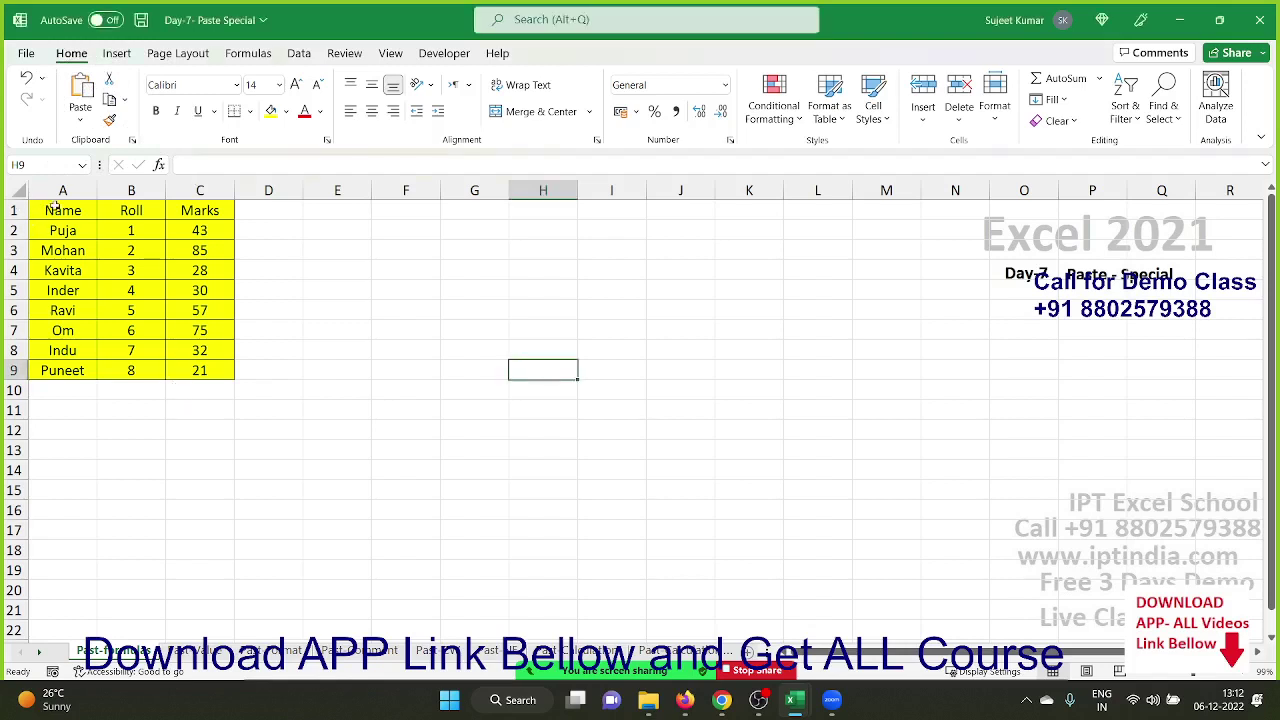
{"action": "left_click_drag", "start_coordinate": [52, 206], "coordinate": [204, 368]}
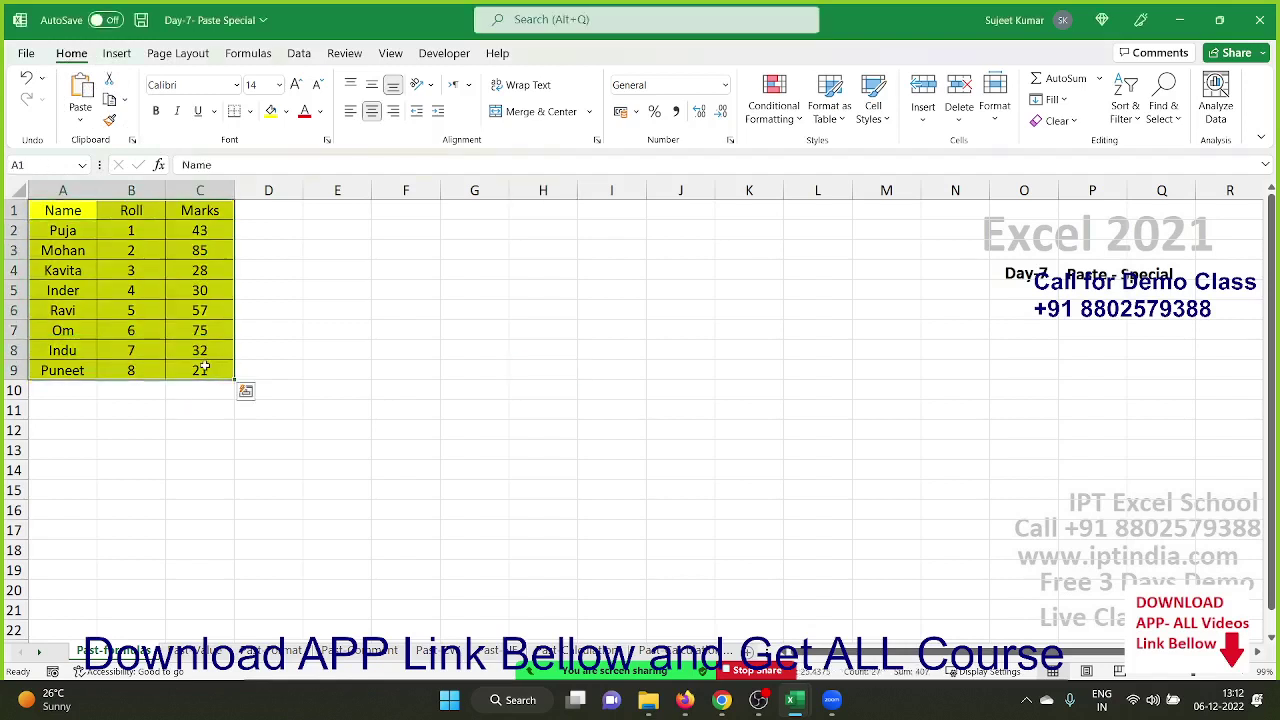
{"action": "key", "text": "ctrl+c"}
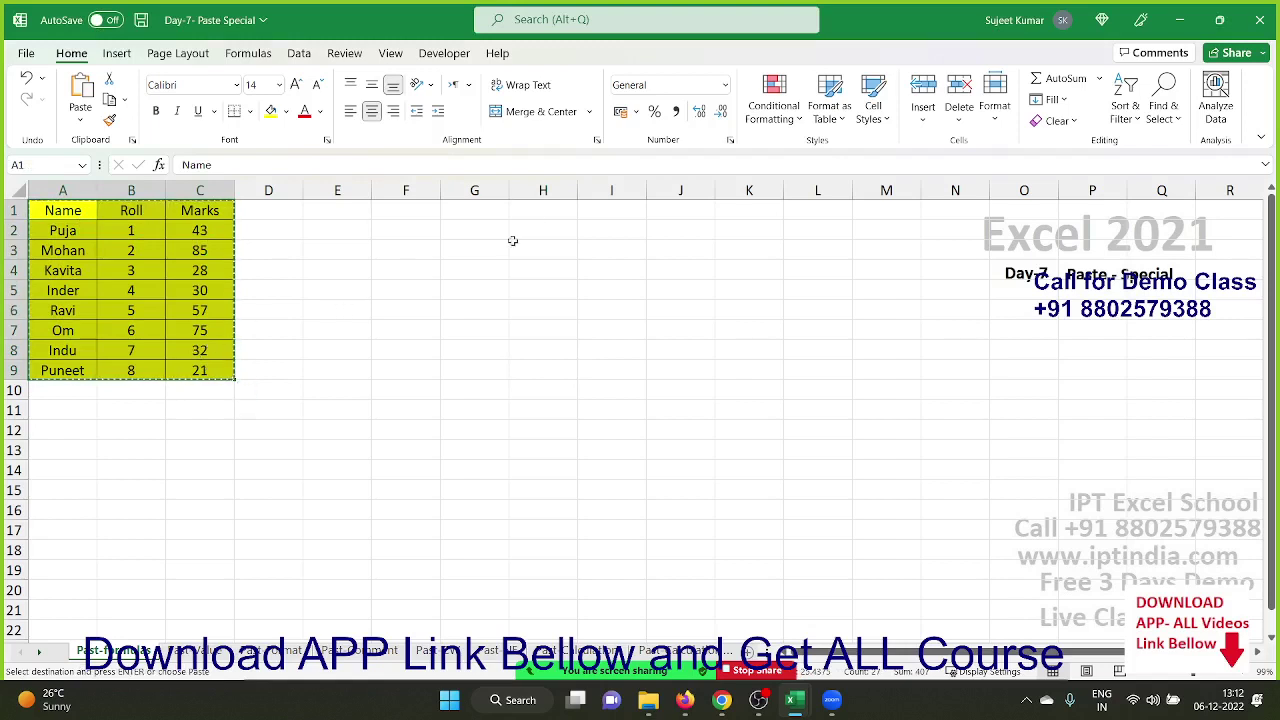
Trial-paste the table at H1, undo it, and reselect H1.
{"action": "left_click", "coordinate": [563, 207]}
{"action": "key", "text": "ctrl+v"}
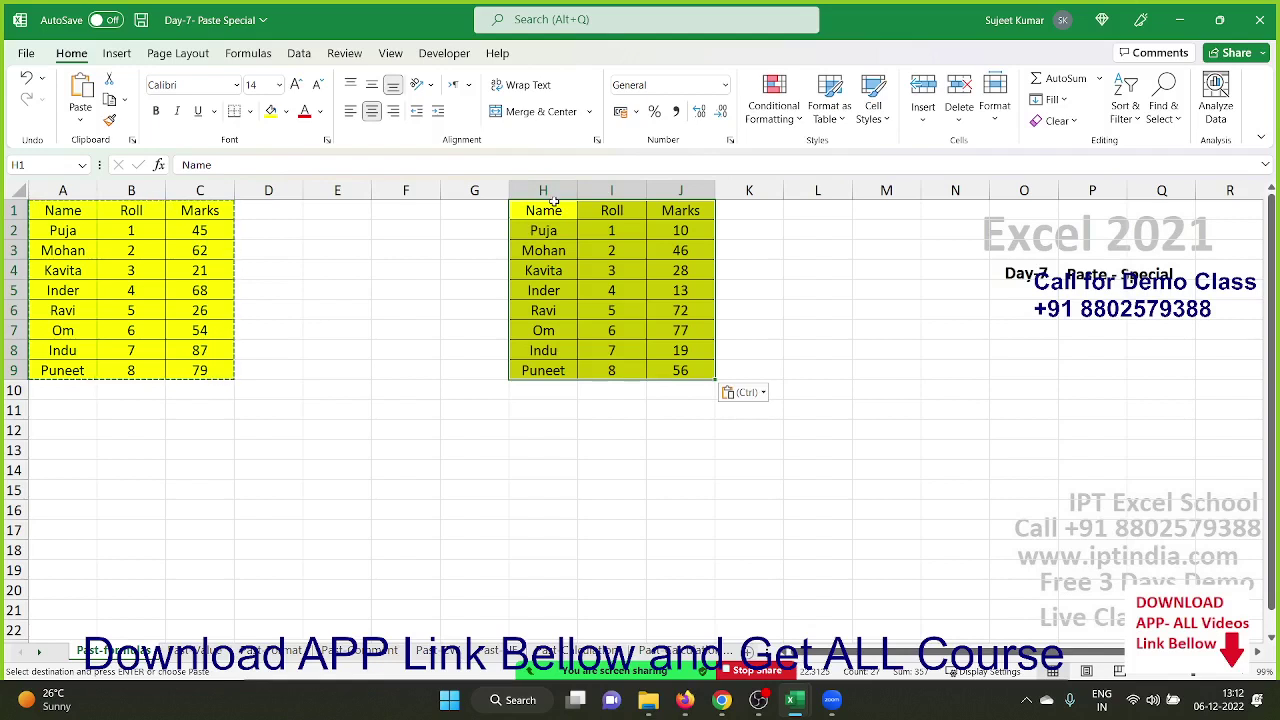
{"action": "key", "text": "ctrl+z"}
{"action": "left_click", "coordinate": [546, 210]}
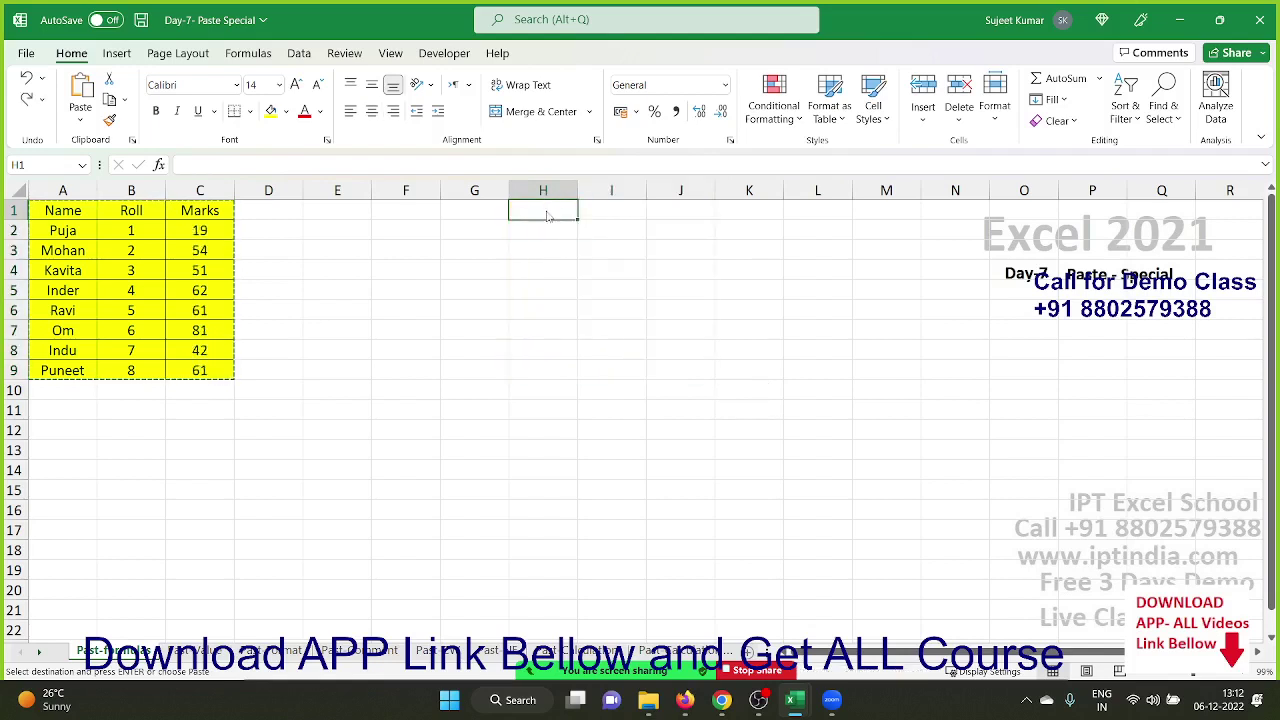
Paste Special the table at H1 as Formulas only, then inspect a pasted mark's formula.
{"action": "right_click", "coordinate": [547, 215]}
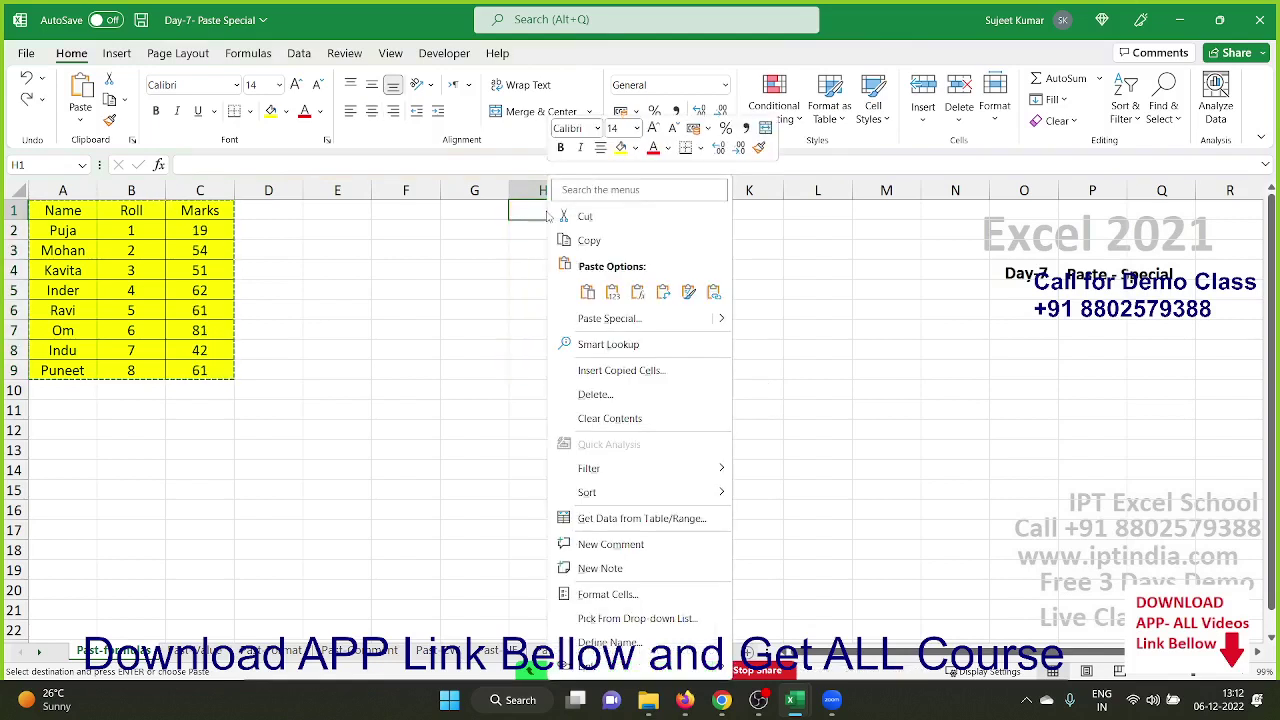
{"action": "left_click", "coordinate": [595, 317]}
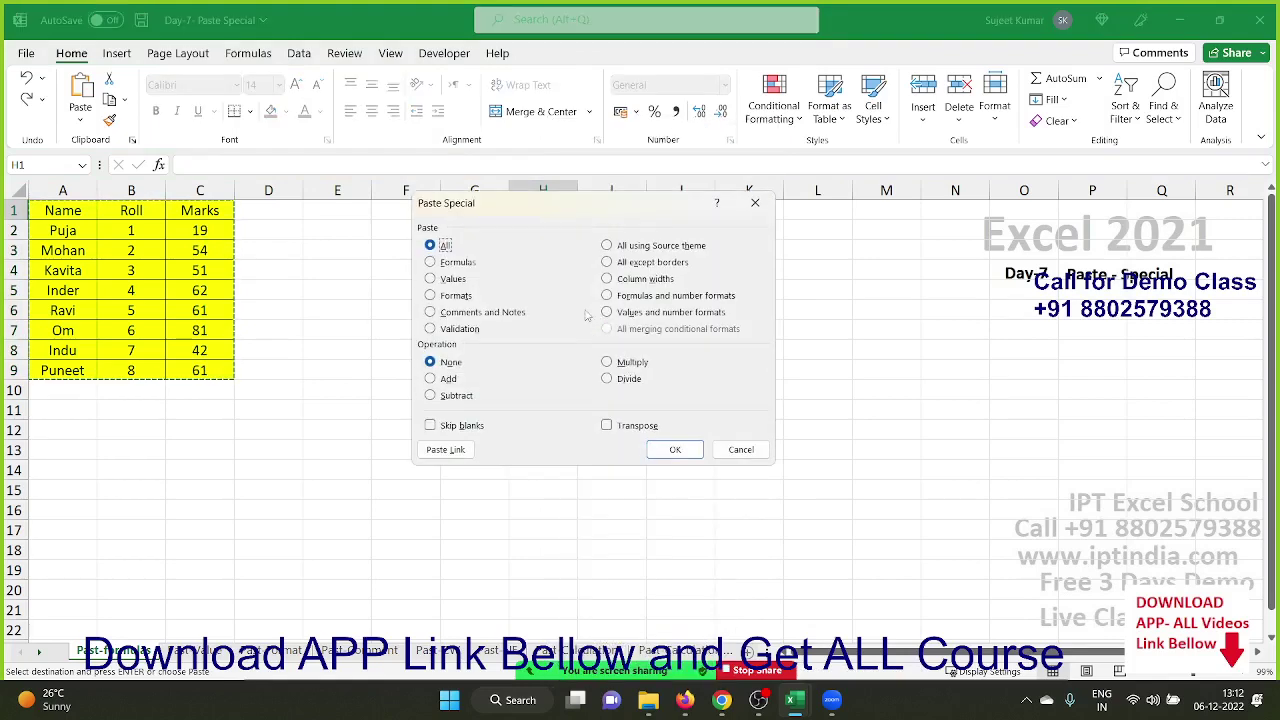
{"action": "left_click_drag", "start_coordinate": [492, 204], "coordinate": [562, 256]}
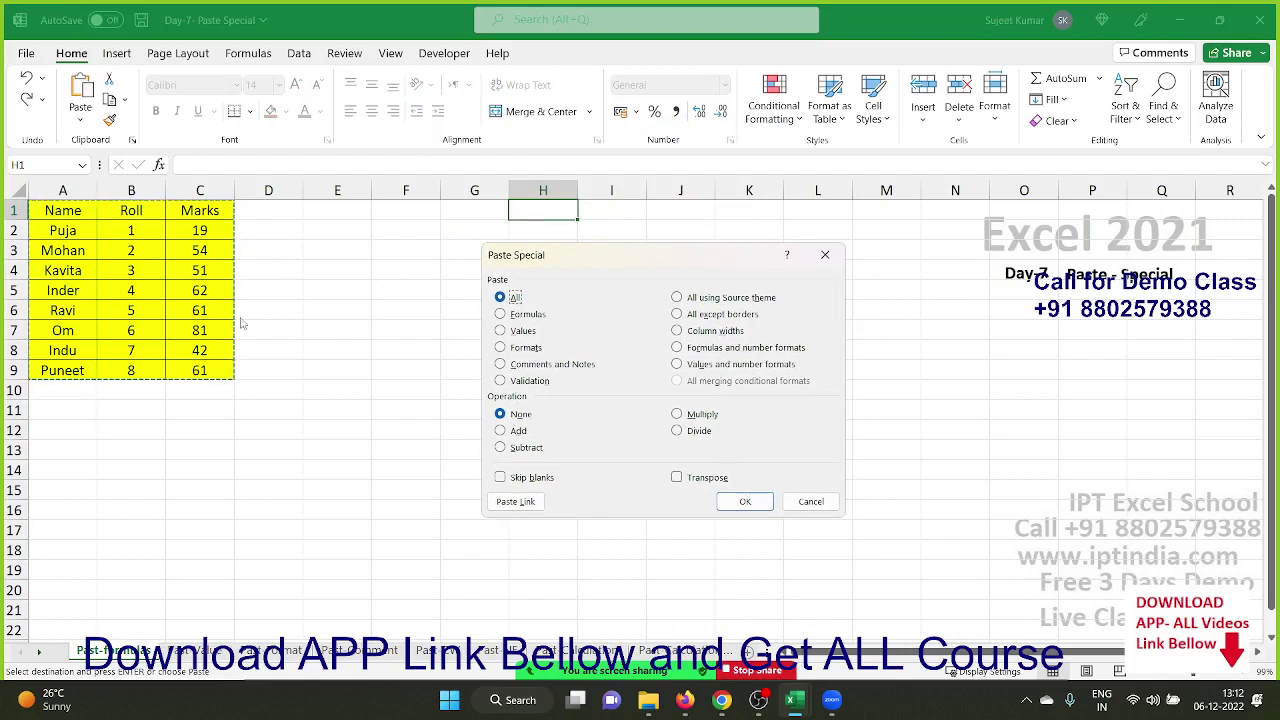
{"action": "left_click", "coordinate": [524, 315]}
{"action": "left_click", "coordinate": [748, 501]}
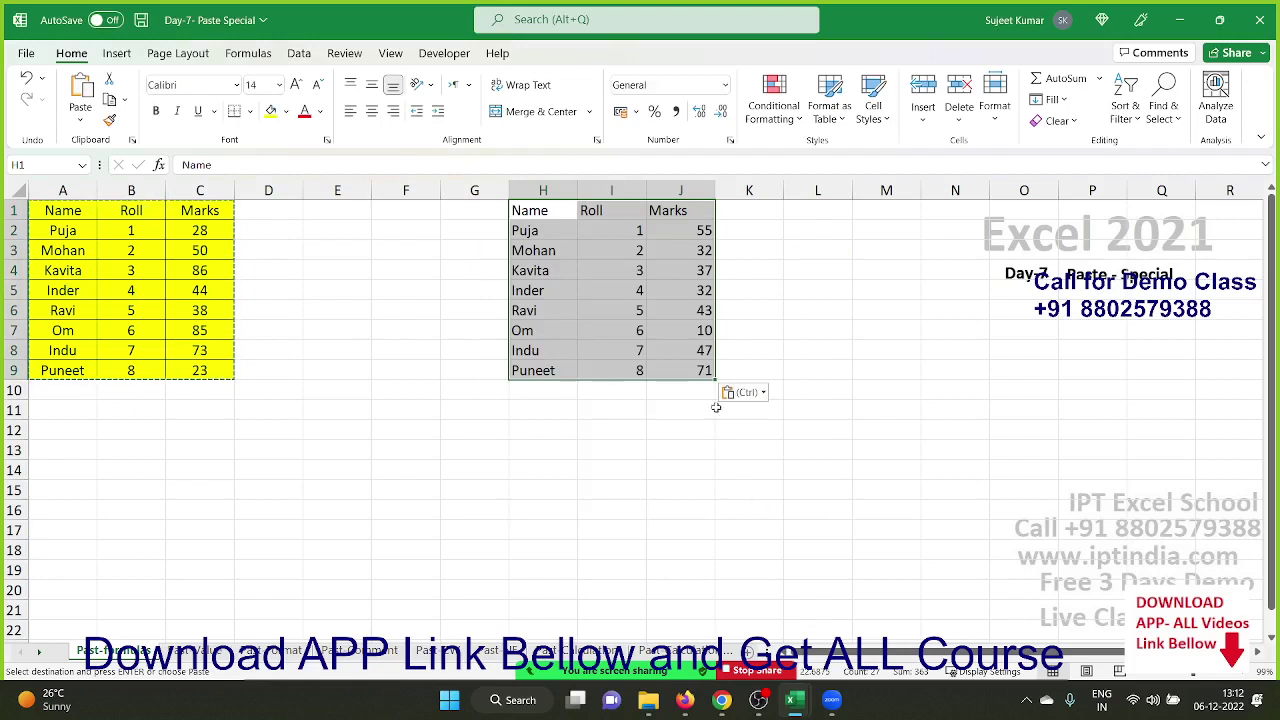
{"action": "left_click", "coordinate": [664, 330]}
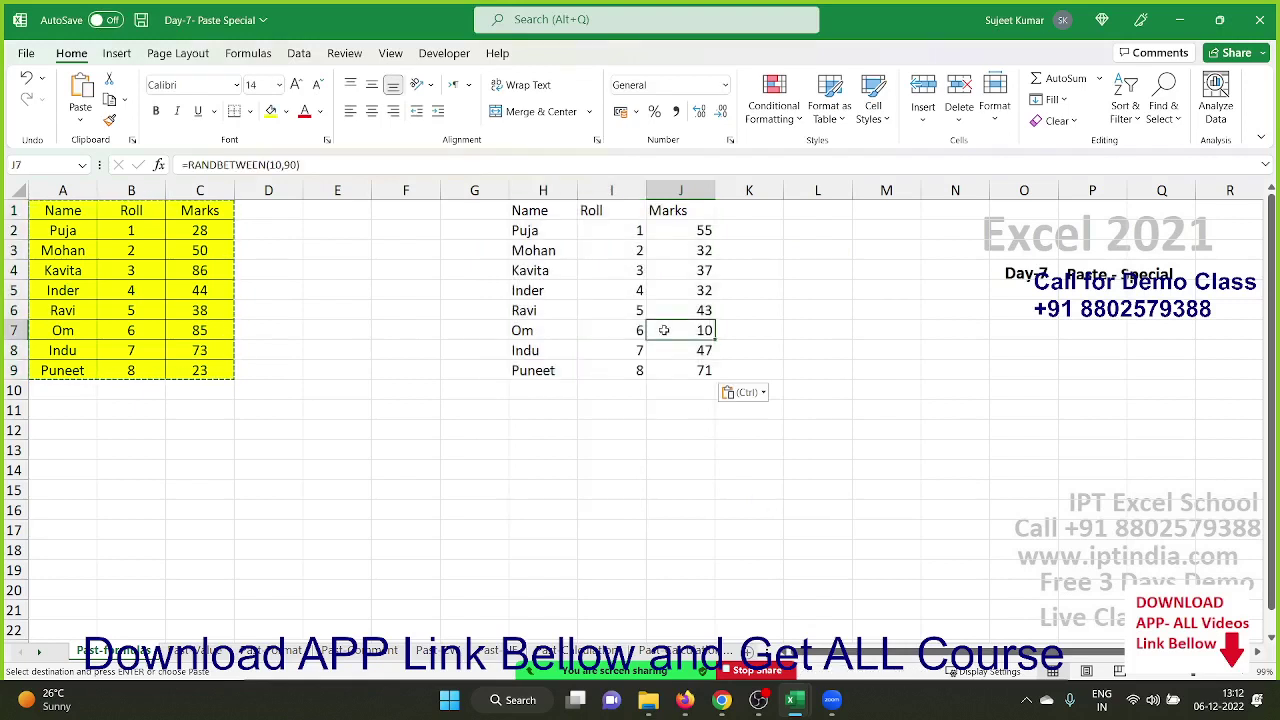
{"action": "left_click", "coordinate": [543, 234]}
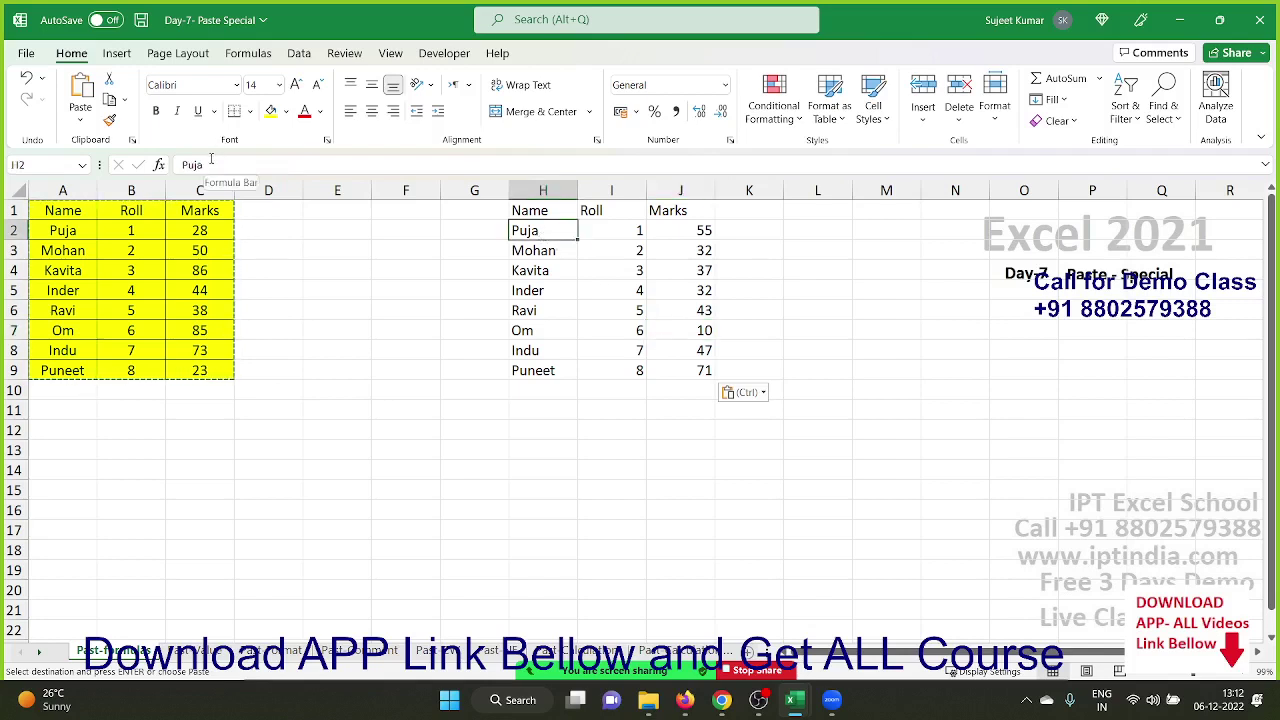
{"action": "left_click", "coordinate": [64, 213]}
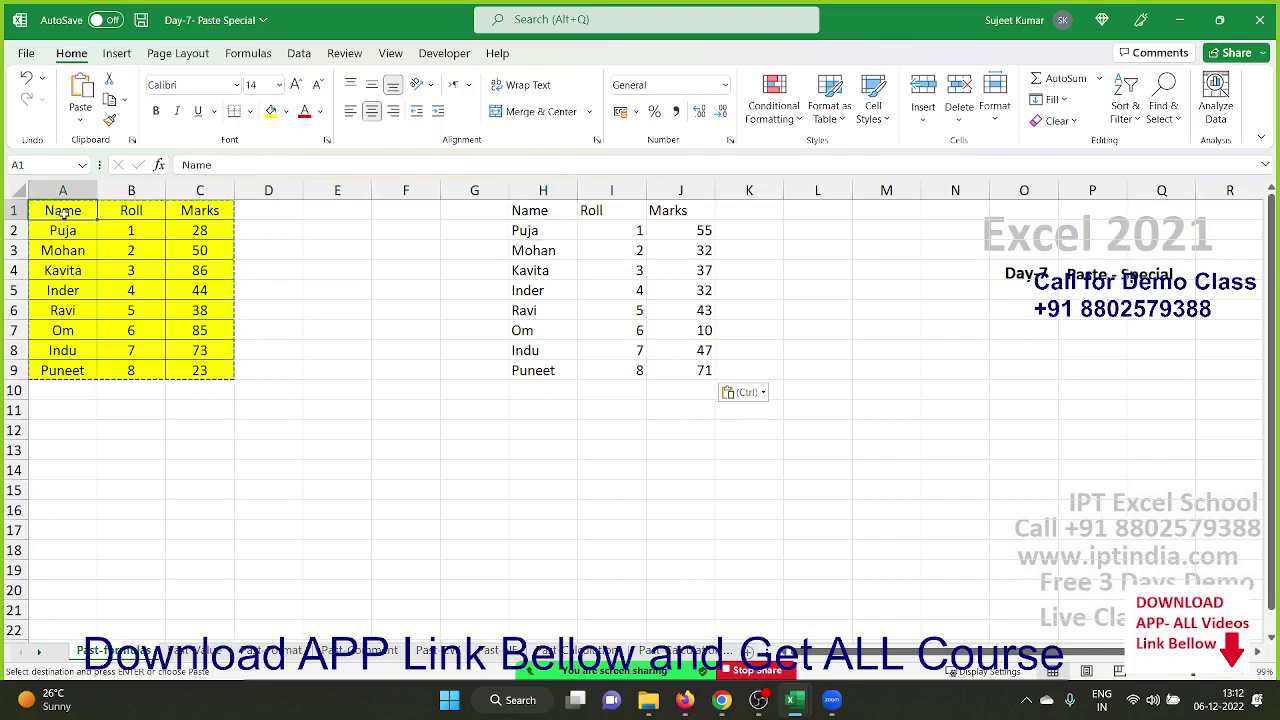
{"action": "key", "text": "ctrl"}
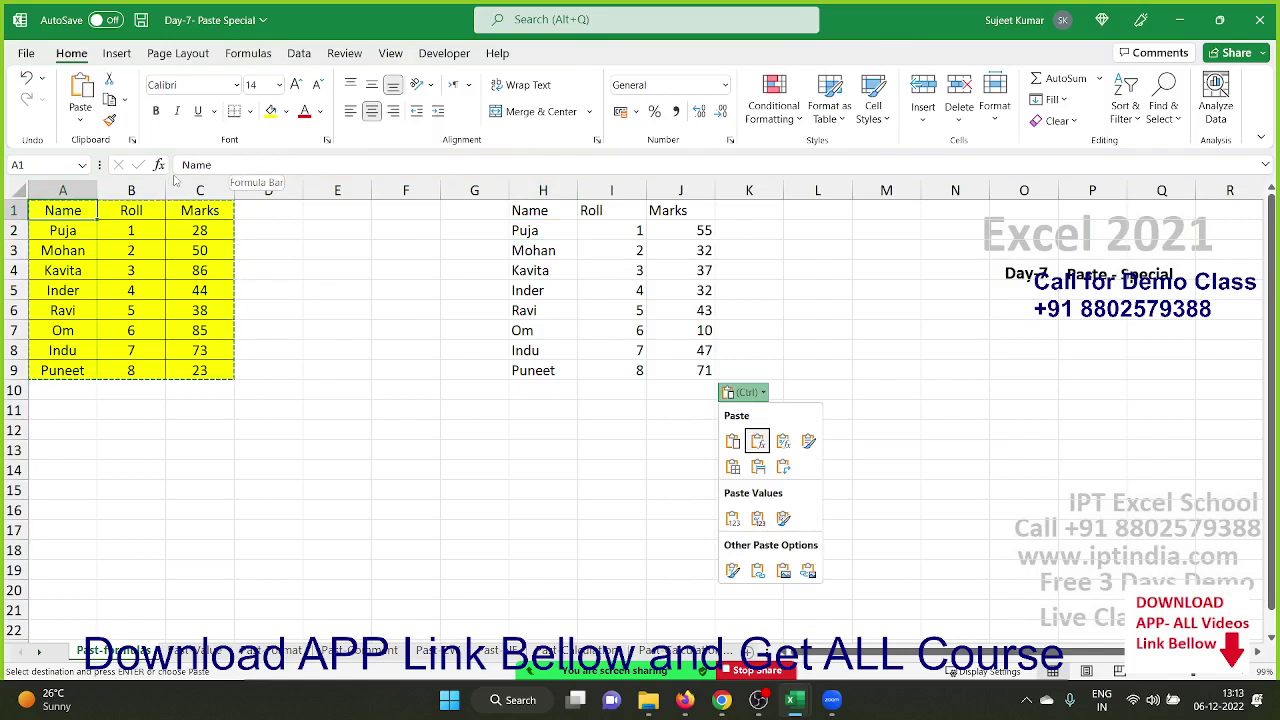
{"action": "key", "text": "Escape"}
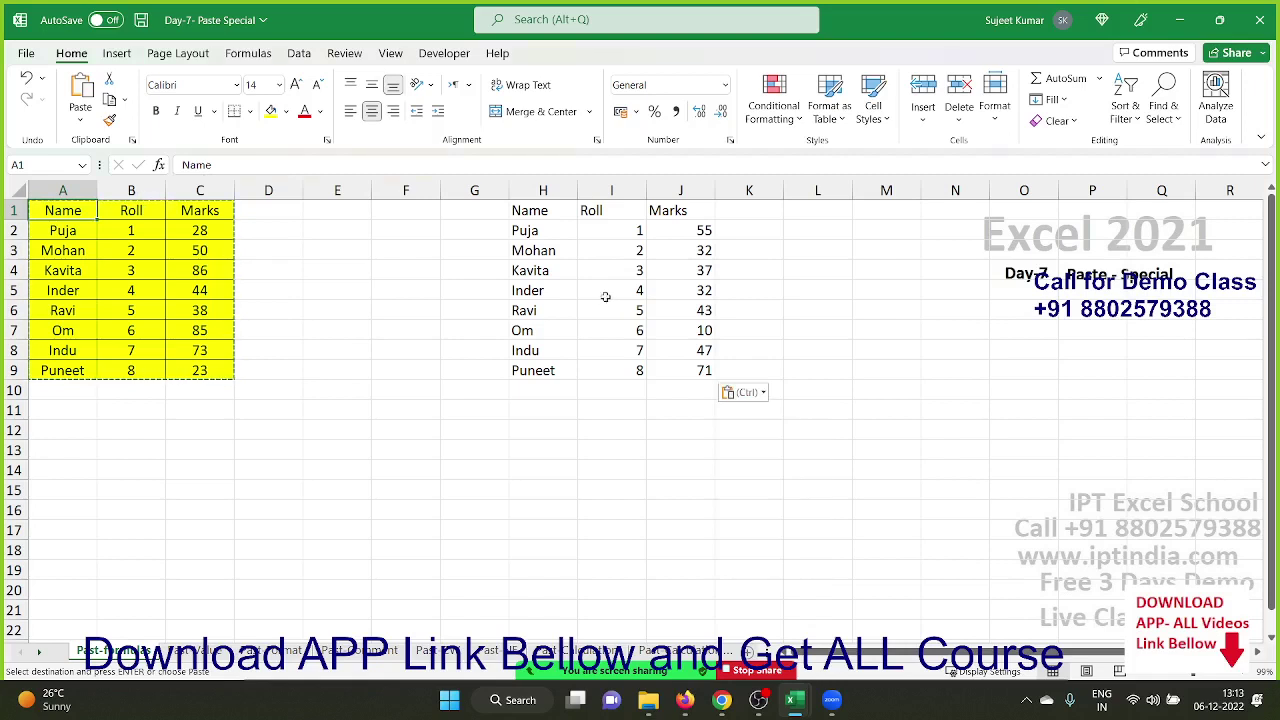
{"action": "left_click", "coordinate": [605, 297]}
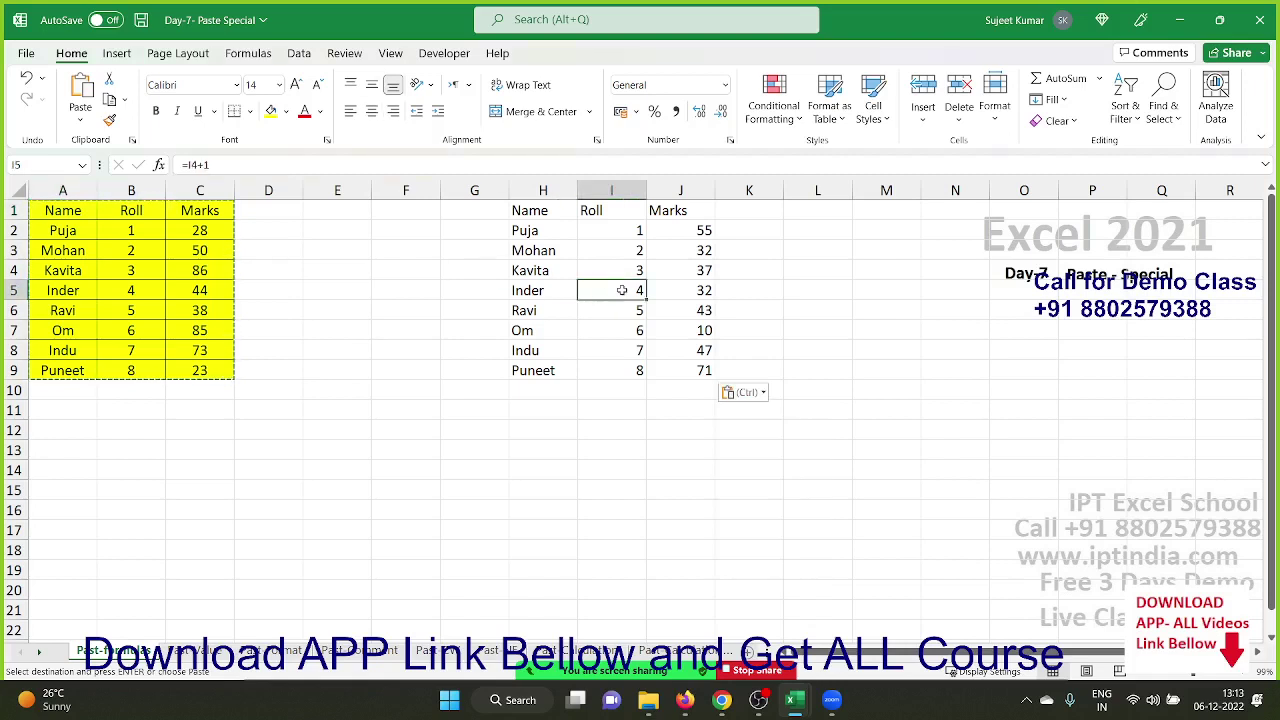
{"action": "left_click", "coordinate": [683, 277]}
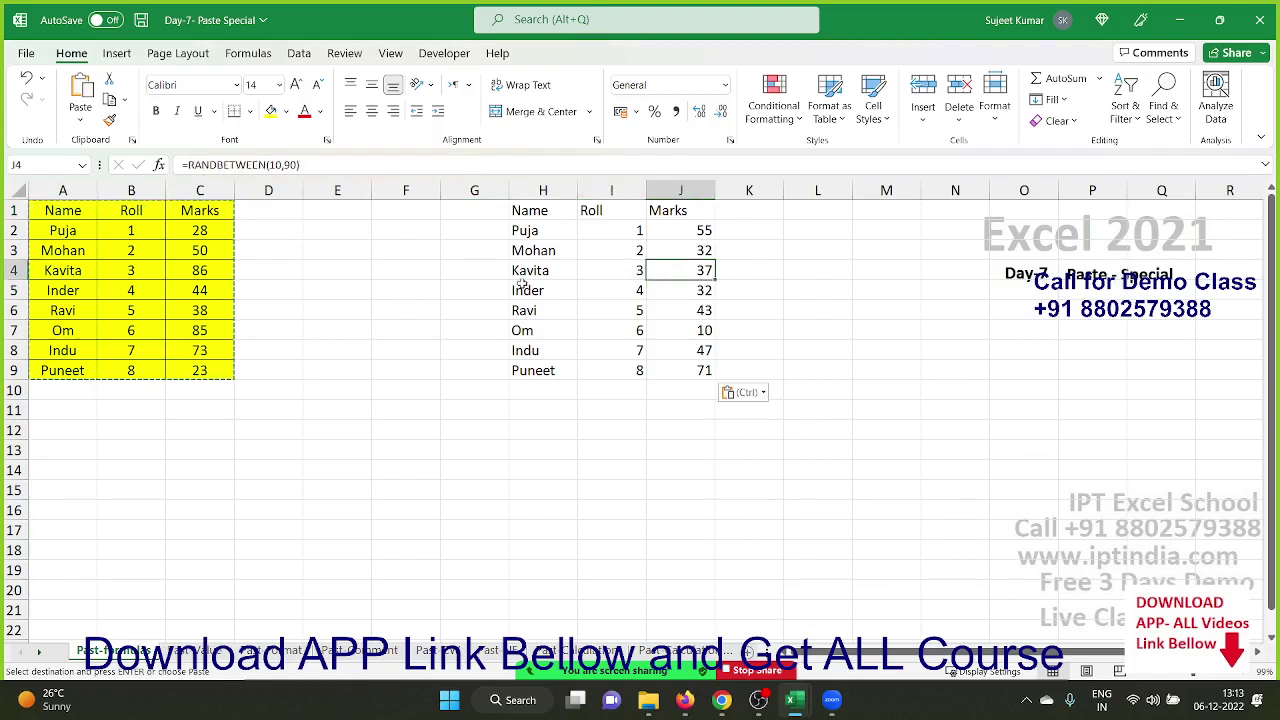
{"action": "left_click", "coordinate": [82, 226]}
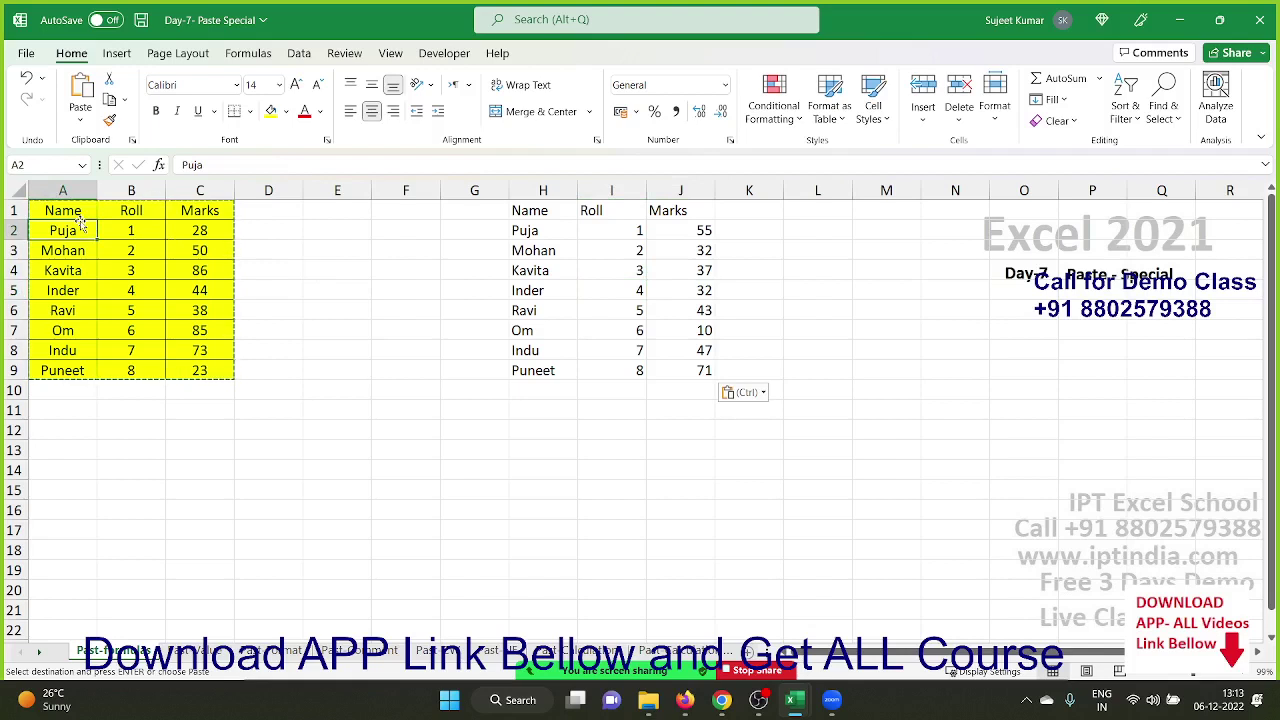
{"action": "left_click", "coordinate": [186, 245]}
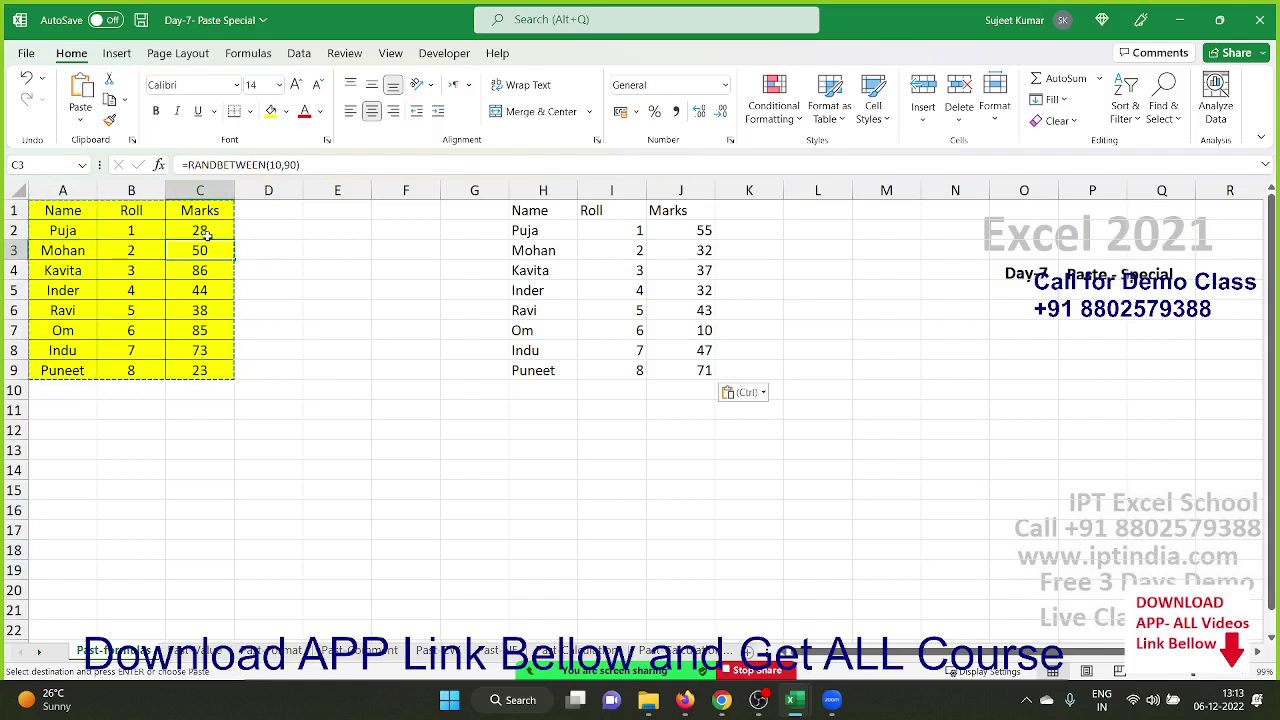
{"action": "left_click", "coordinate": [709, 240]}
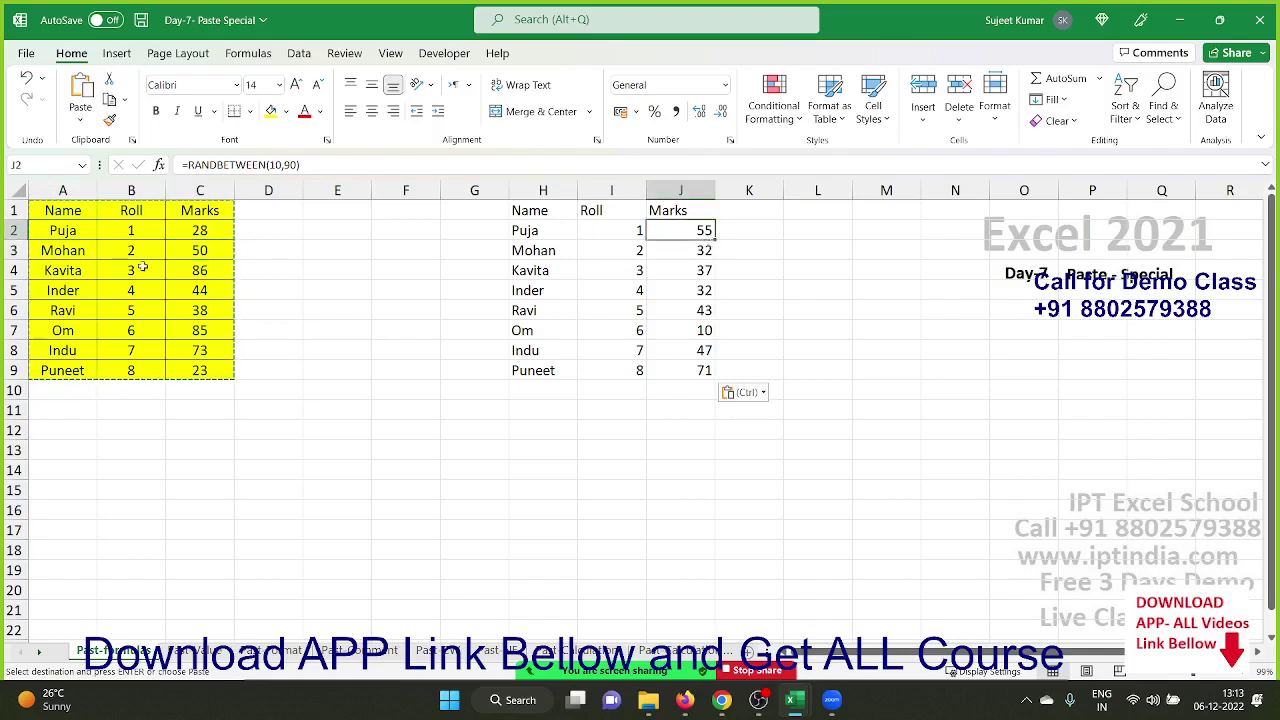
Re-enter C2, J3 and J4 so the RANDBETWEEN marks regenerate, then select J9.
{"action": "left_click", "coordinate": [178, 236]}
{"action": "double_click", "coordinate": [178, 236]}
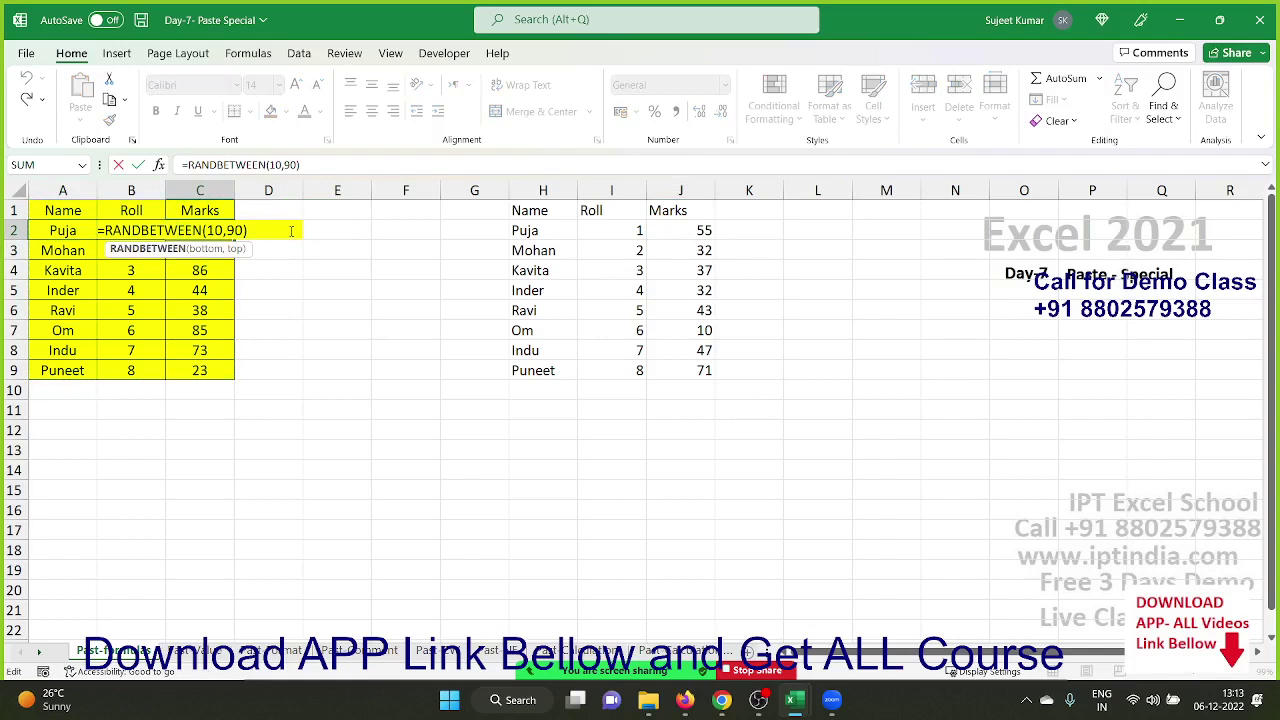
{"action": "key", "text": "Return"}
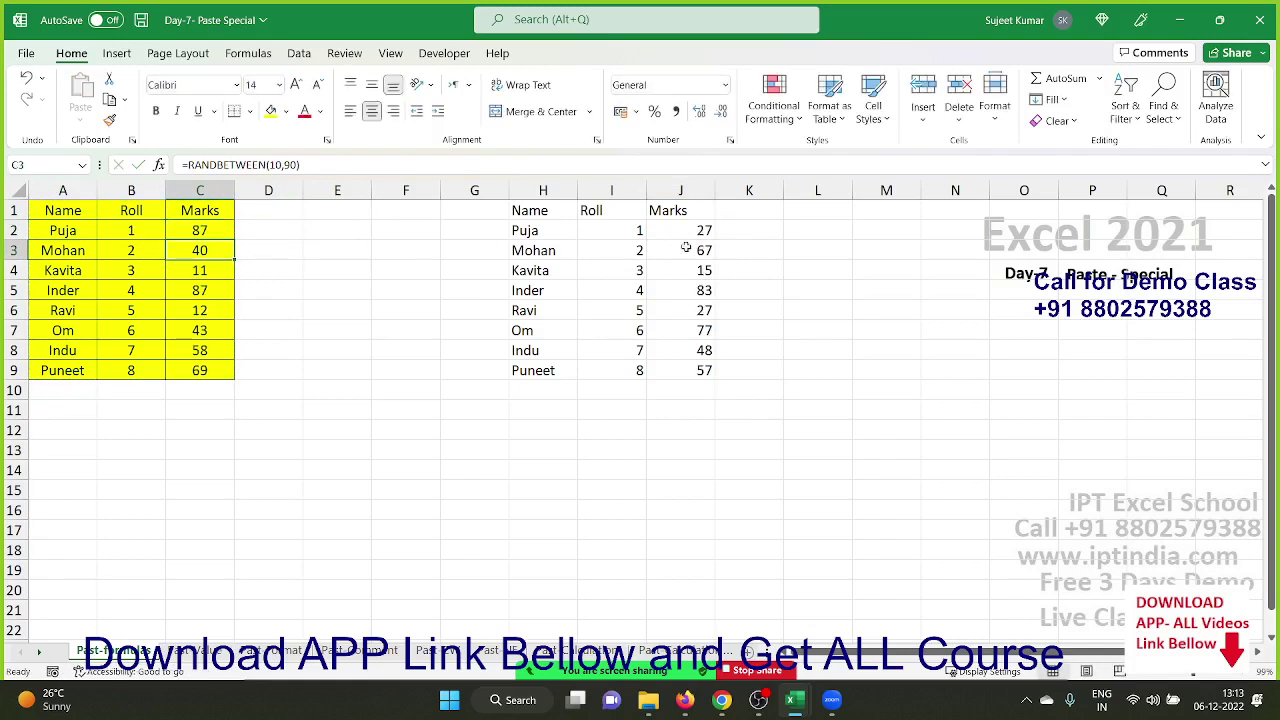
{"action": "double_click", "coordinate": [686, 247]}
{"action": "key", "text": "Return"}
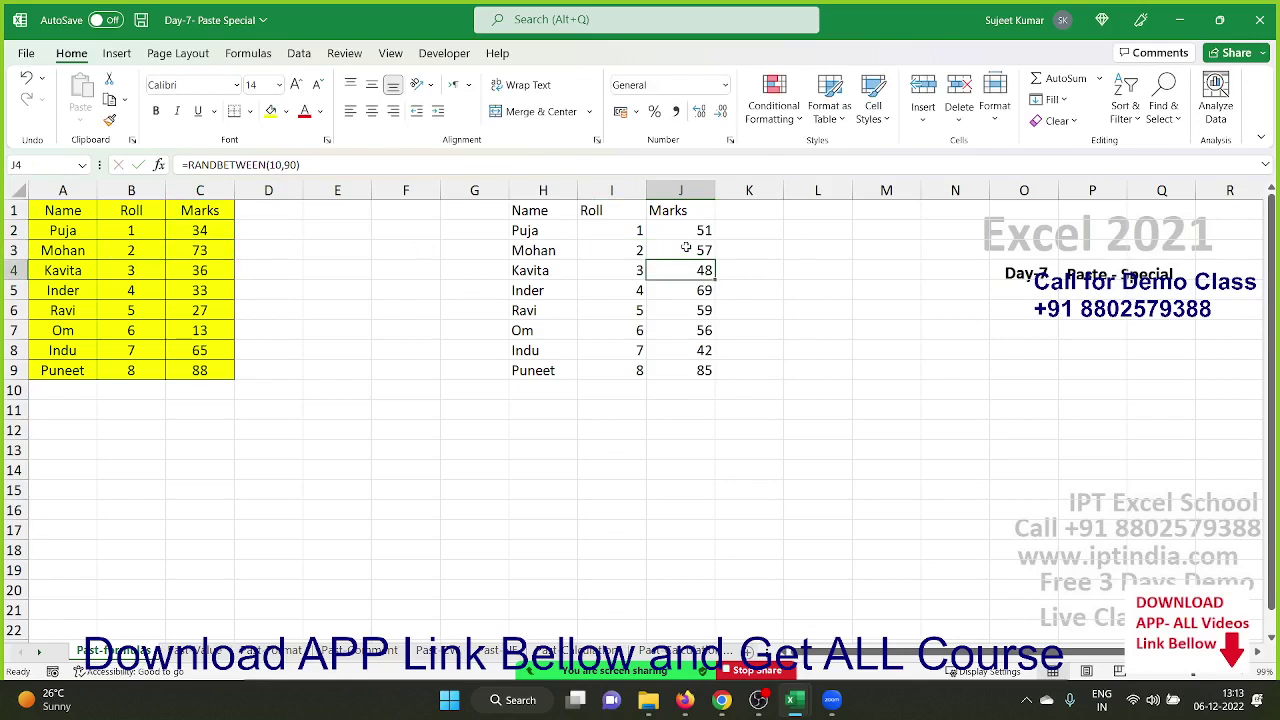
{"action": "double_click", "coordinate": [690, 265]}
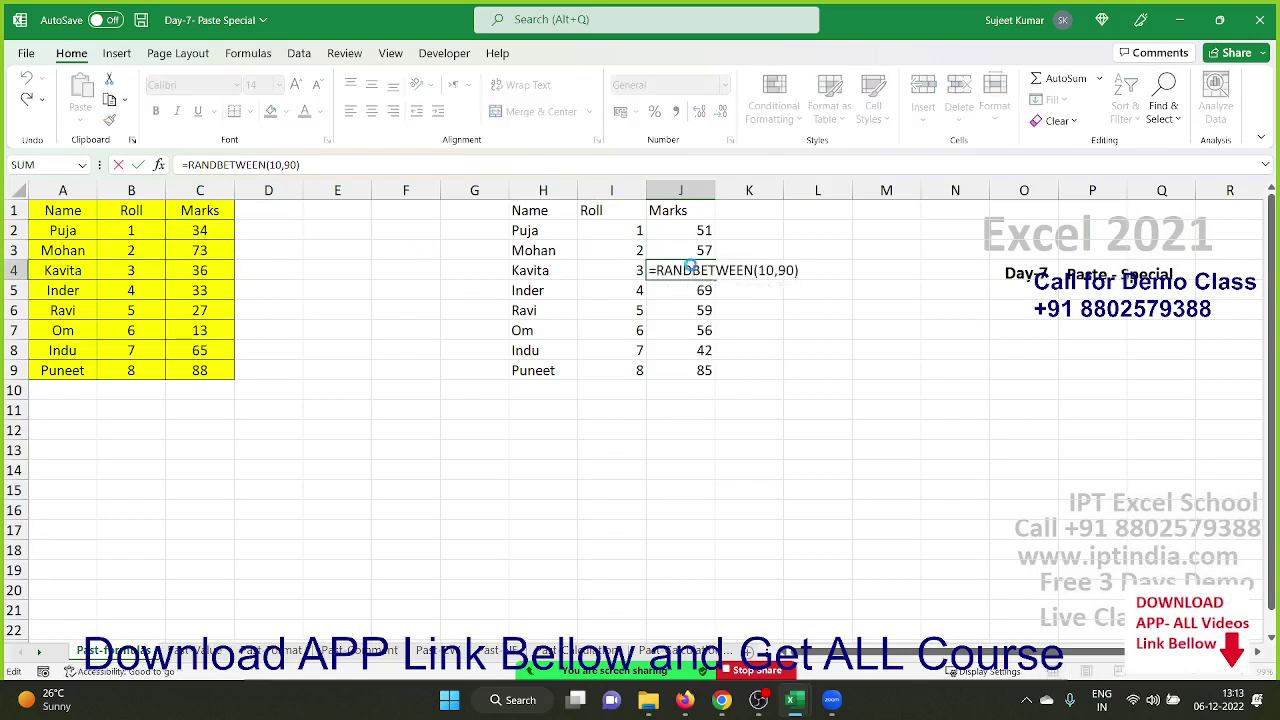
{"action": "key", "text": "Return"}
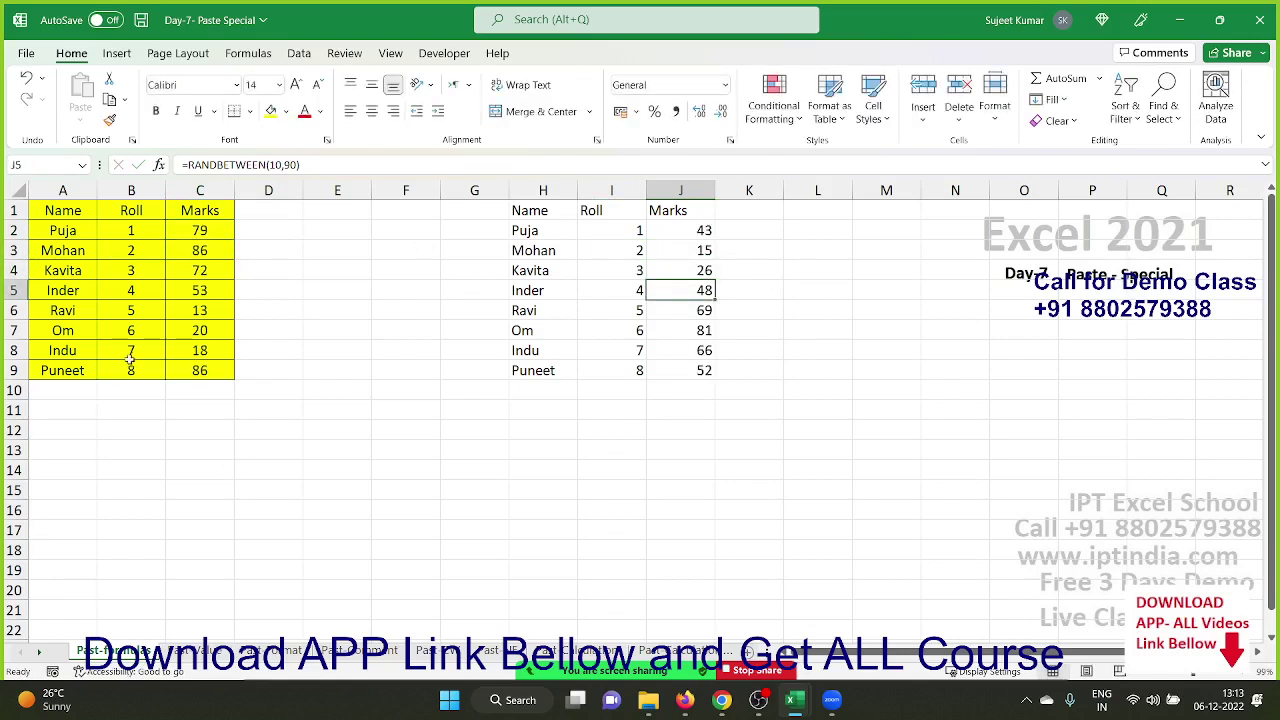
{"action": "left_click", "coordinate": [707, 370]}
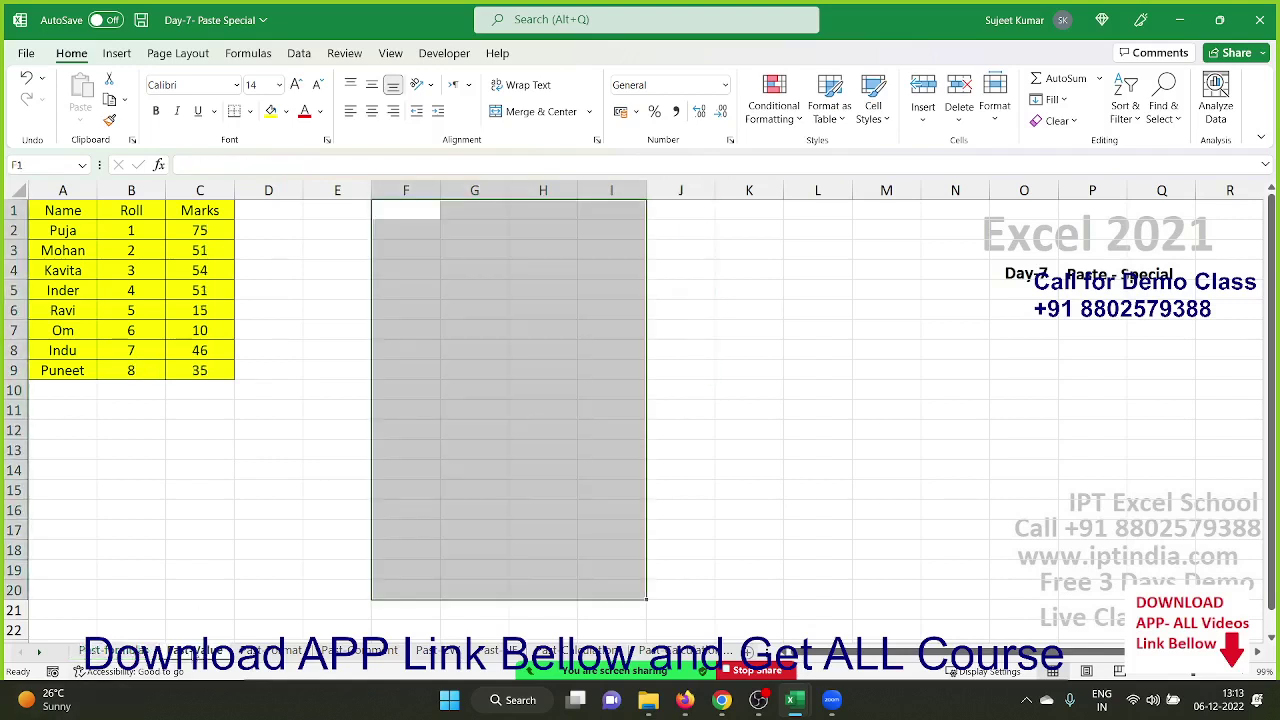
Copy A1:C9 again and choose Values in Paste Special for G1.
{"action": "left_click", "coordinate": [243, 473]}
{"action": "mouse_move", "coordinate": [48, 215]}
{"action": "left_mouse_down"}
{"action": "mouse_move", "coordinate": [201, 390]}
{"action": "mouse_move", "coordinate": [200, 369]}
{"action": "left_mouse_up"}
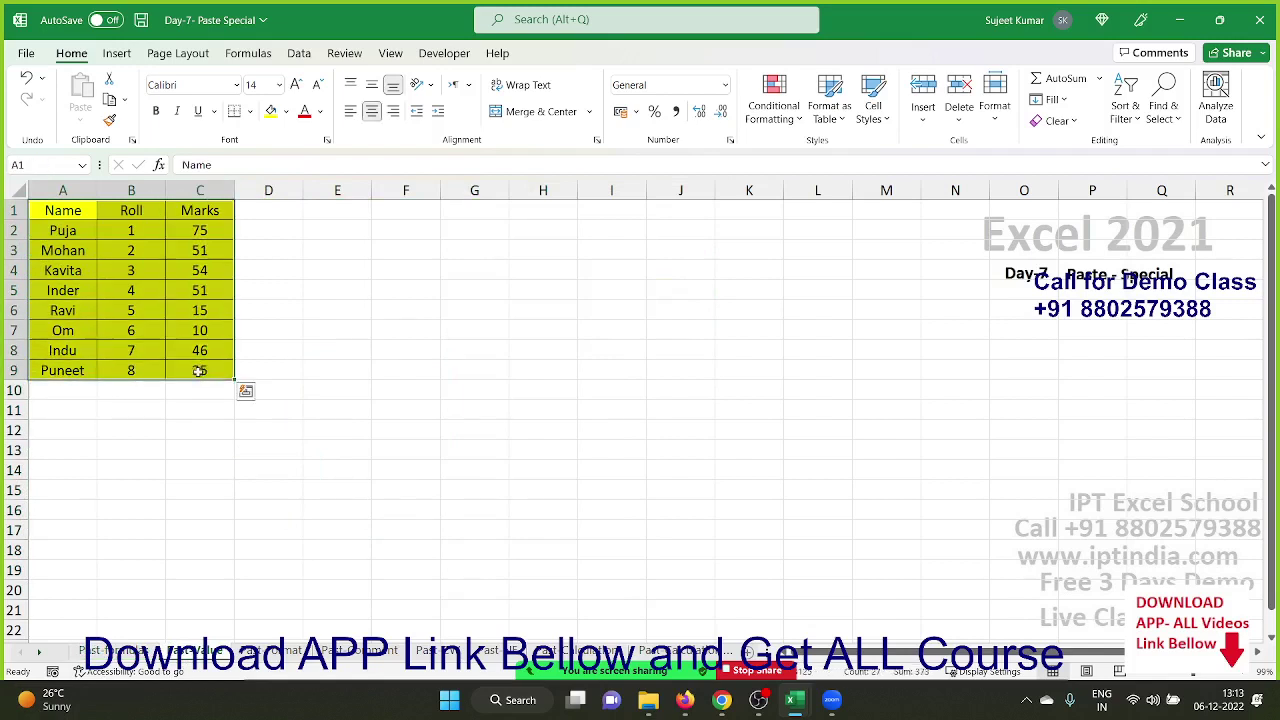
{"action": "key", "text": "ctrl+c"}
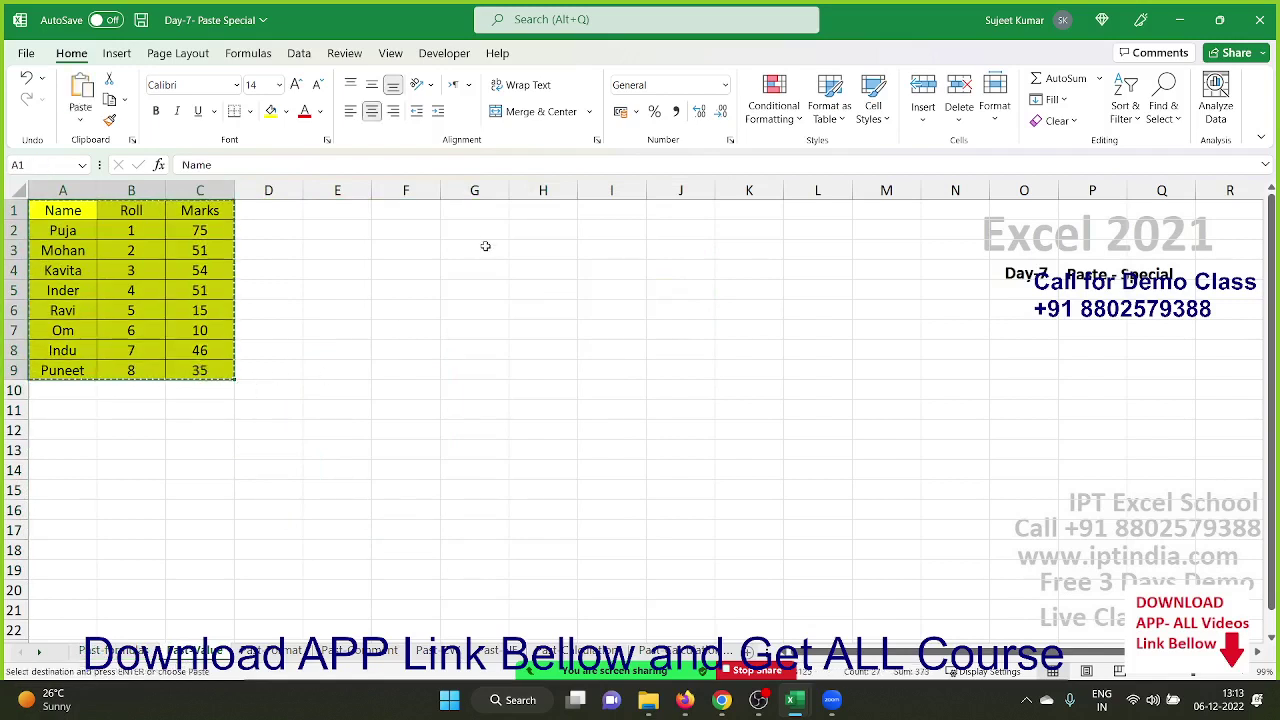
{"action": "right_click", "coordinate": [488, 213]}
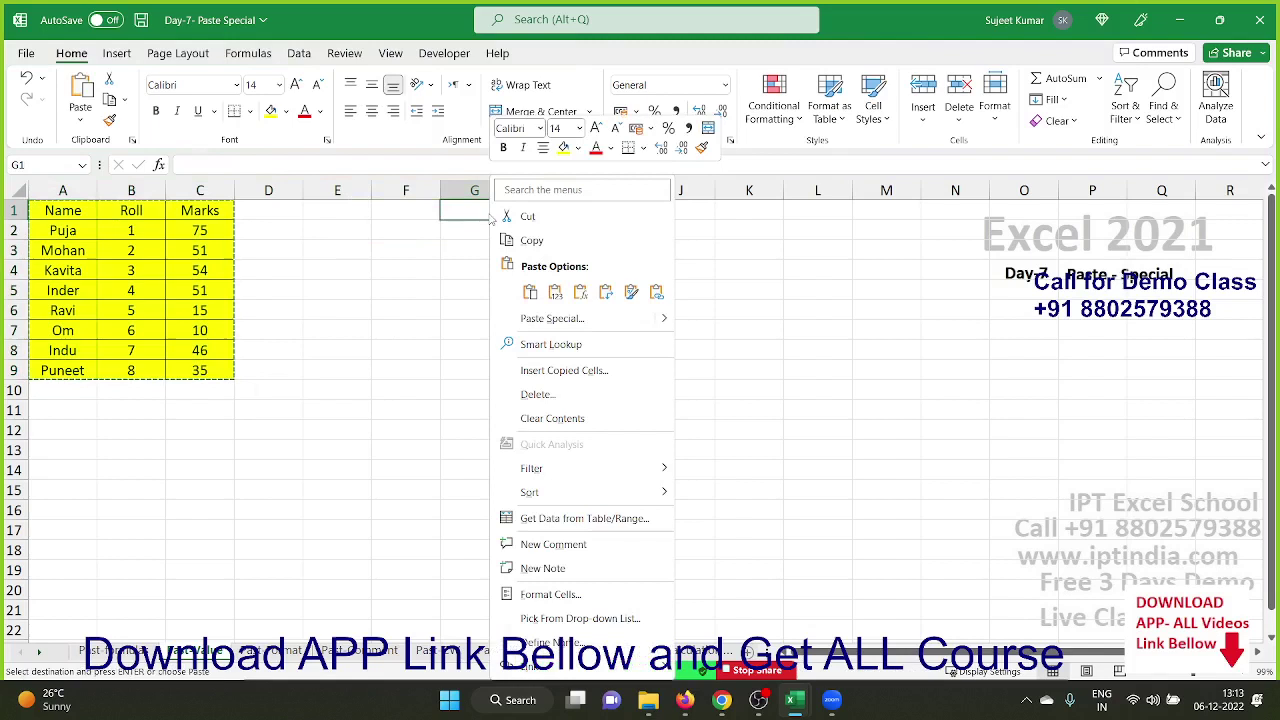
{"action": "left_click", "coordinate": [517, 316]}
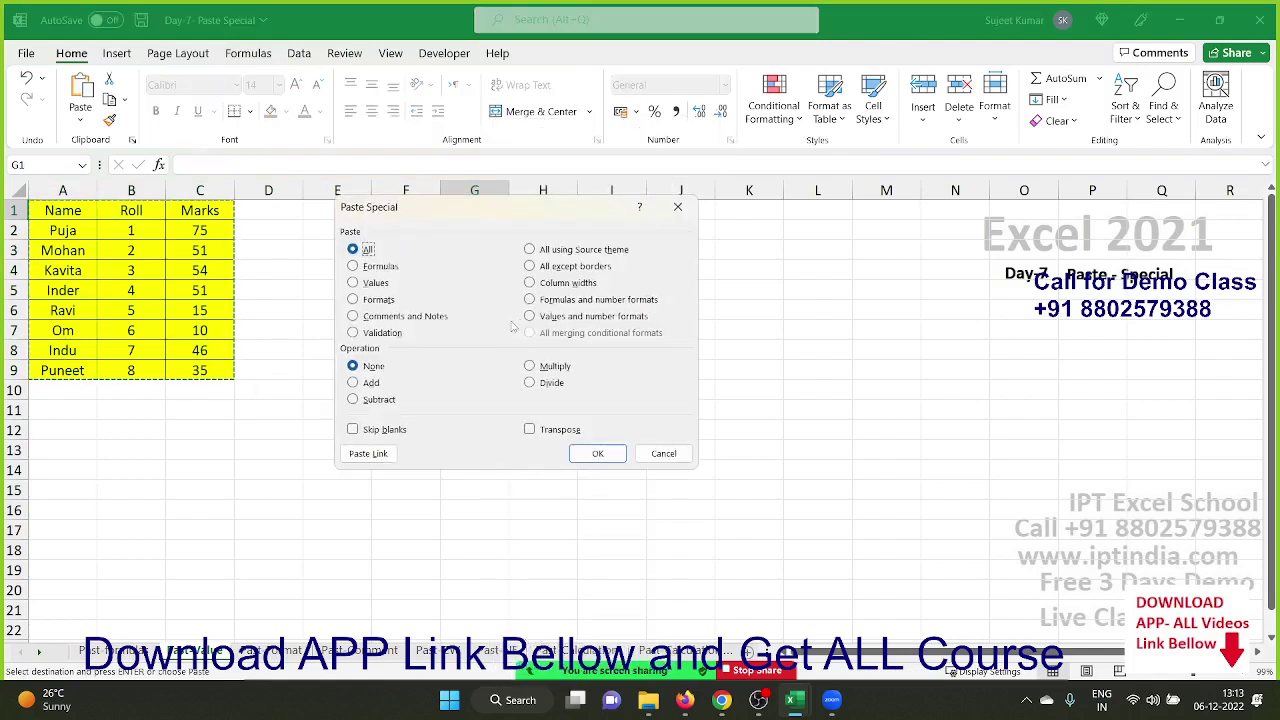
{"action": "left_click", "coordinate": [366, 284]}
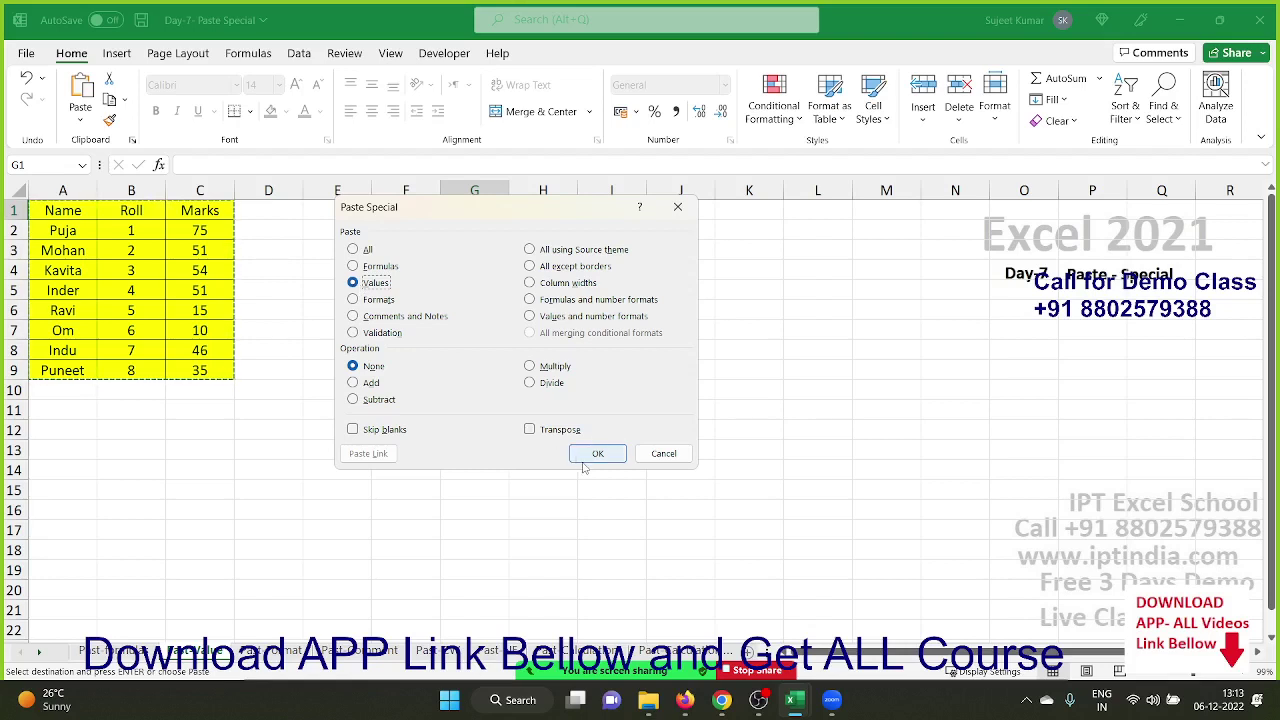
Confirm the values-only paste and check the marks in I3, I6, I8 and I9 are plain numbers.
{"action": "left_click", "coordinate": [598, 455]}
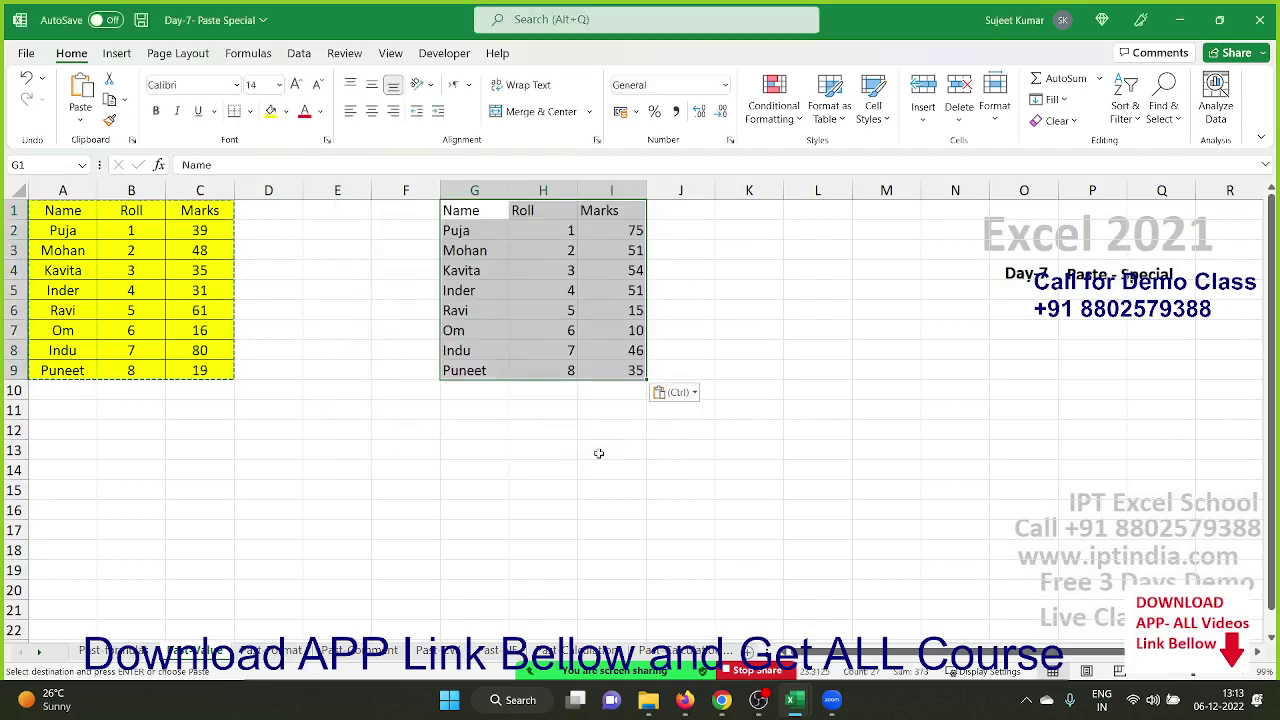
{"action": "left_click", "coordinate": [550, 248]}
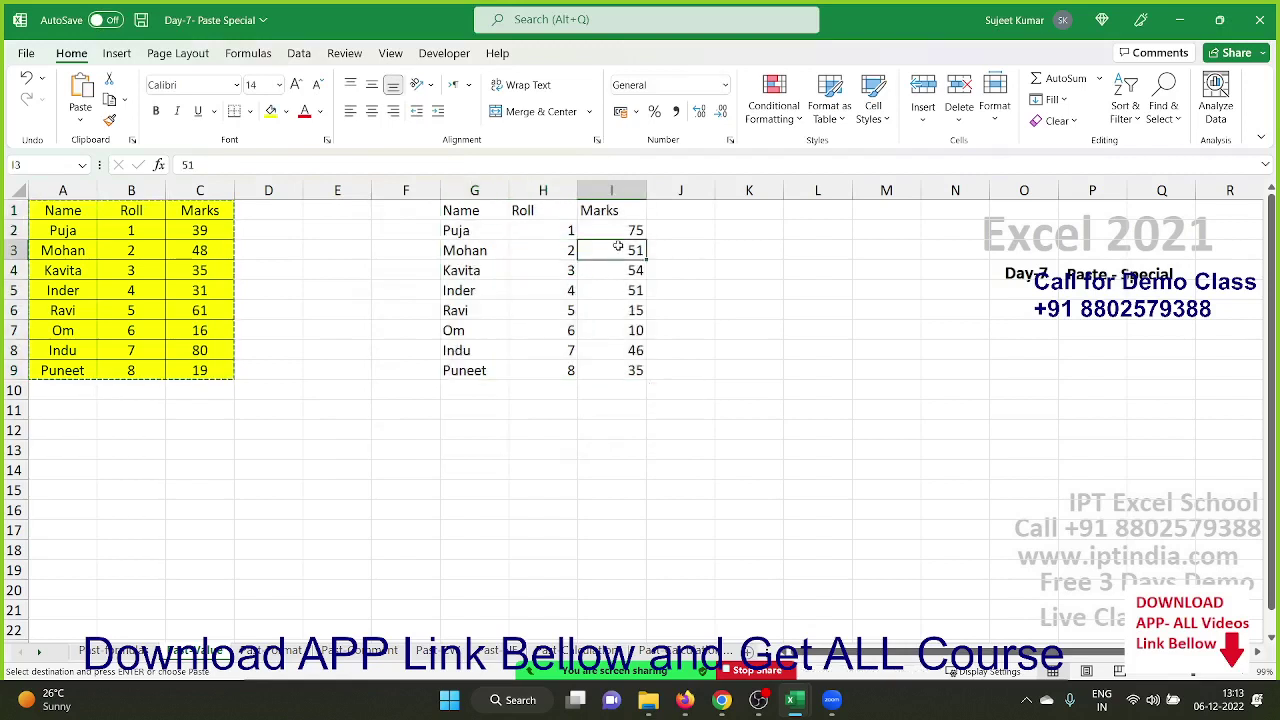
{"action": "double_click", "coordinate": [614, 248]}
{"action": "double_click", "coordinate": [628, 309]}
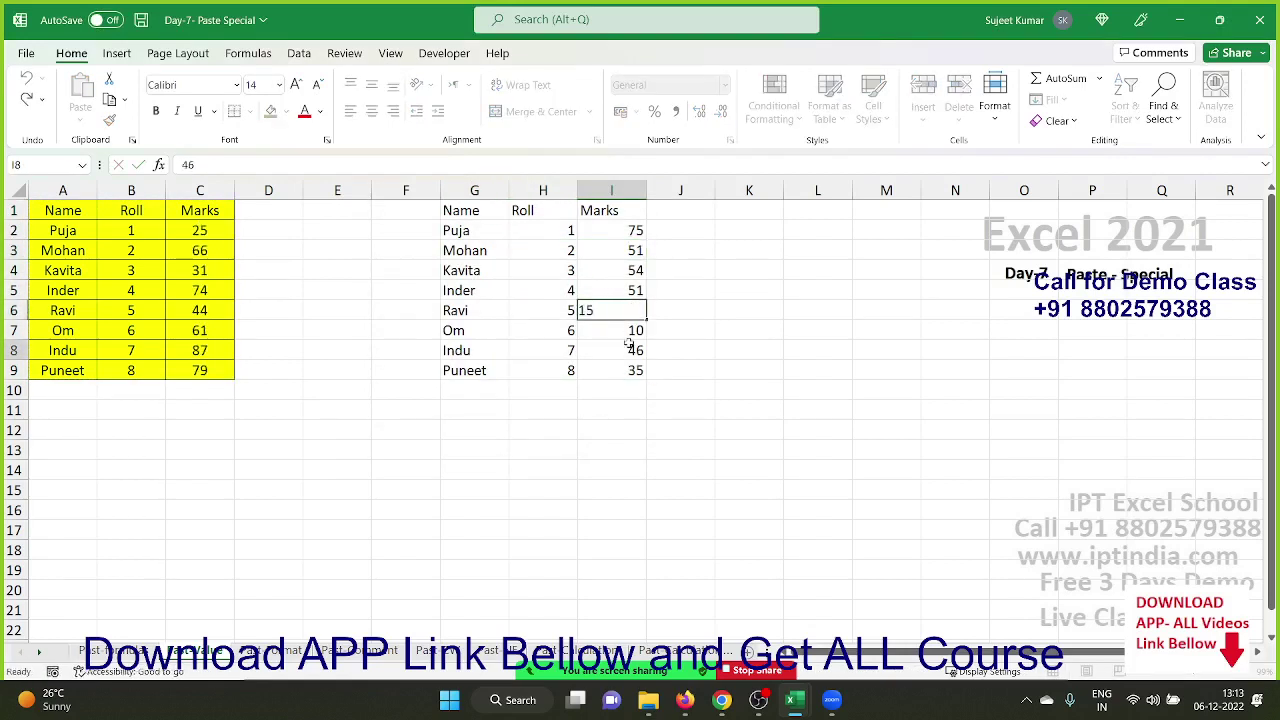
{"action": "double_click", "coordinate": [630, 350]}
{"action": "left_click", "coordinate": [628, 376]}
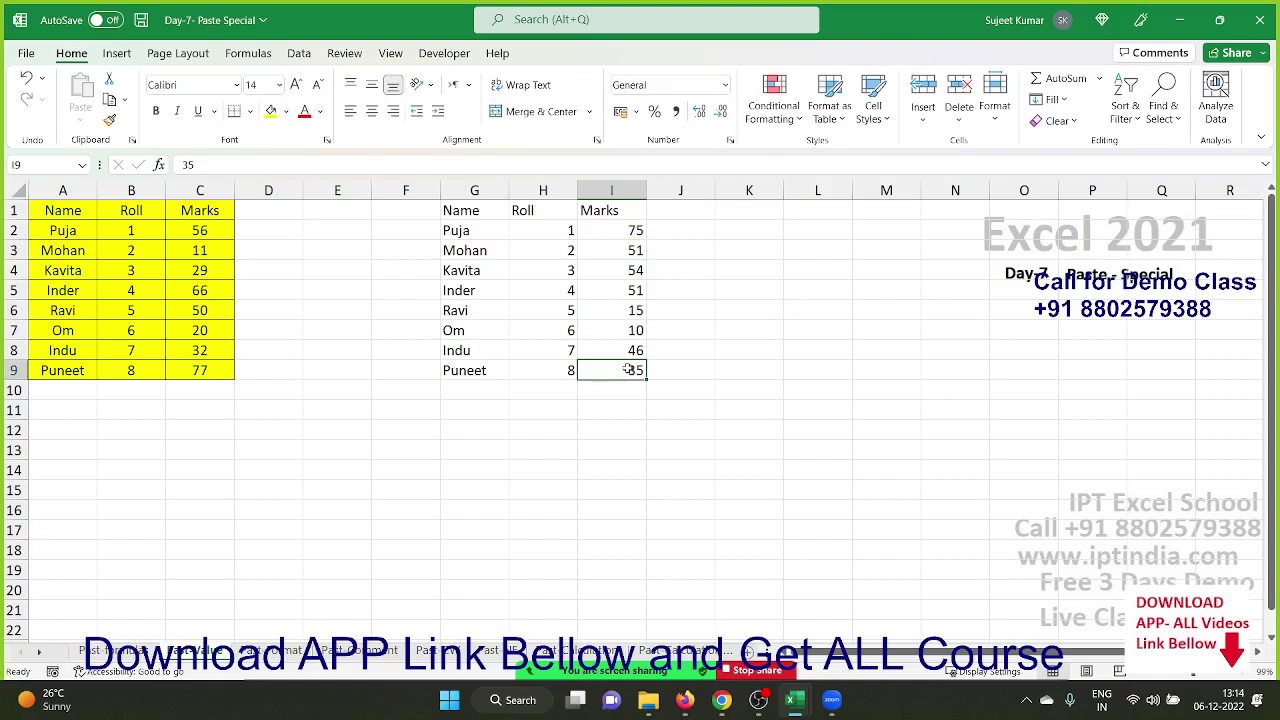
{"action": "double_click", "coordinate": [628, 372]}
{"action": "left_click", "coordinate": [618, 344]}
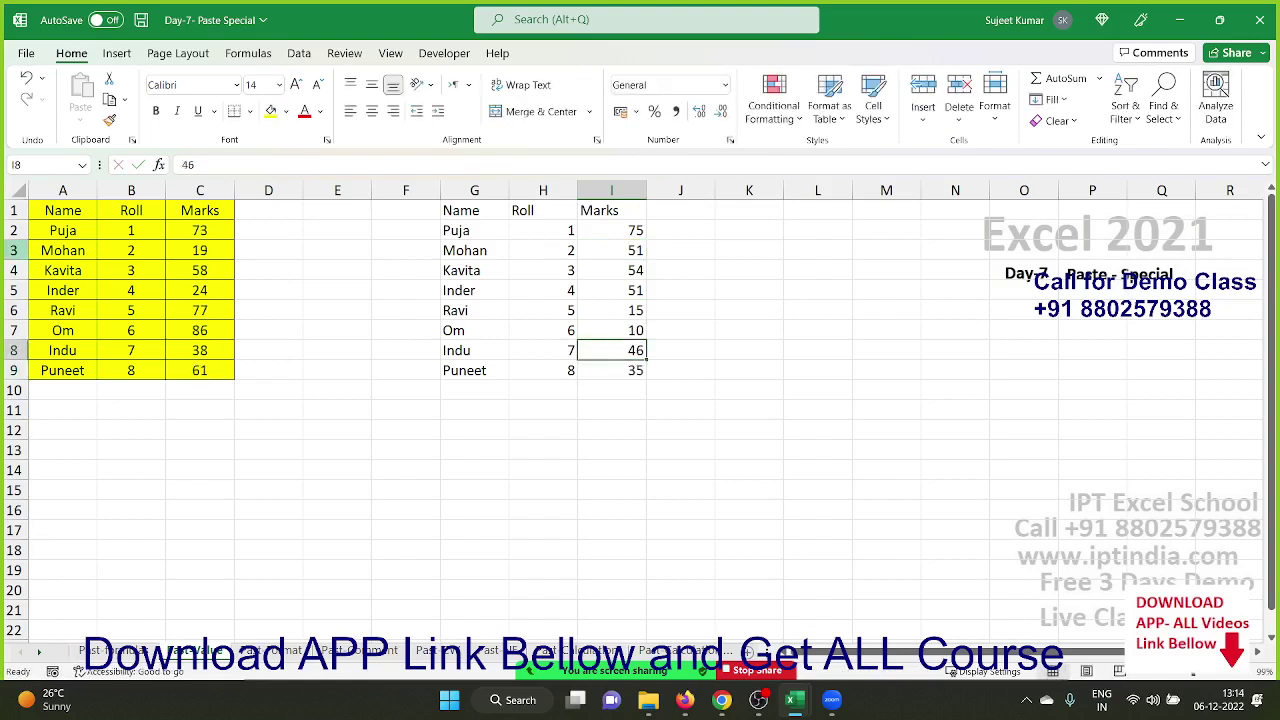
Copy A1:C9 again, dismissing Quick Analysis, and select G12 as the destination.
{"action": "left_click_drag", "start_coordinate": [55, 211], "coordinate": [182, 370]}
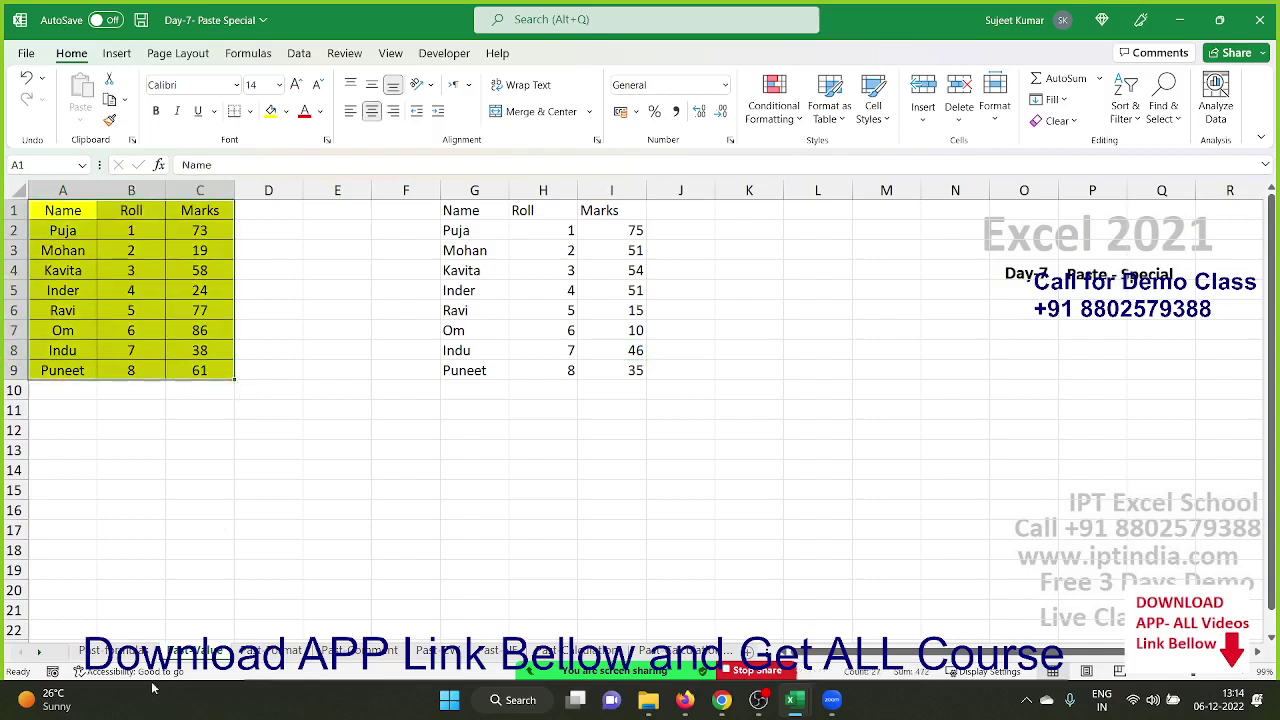
{"action": "key", "text": "ctrl+q"}
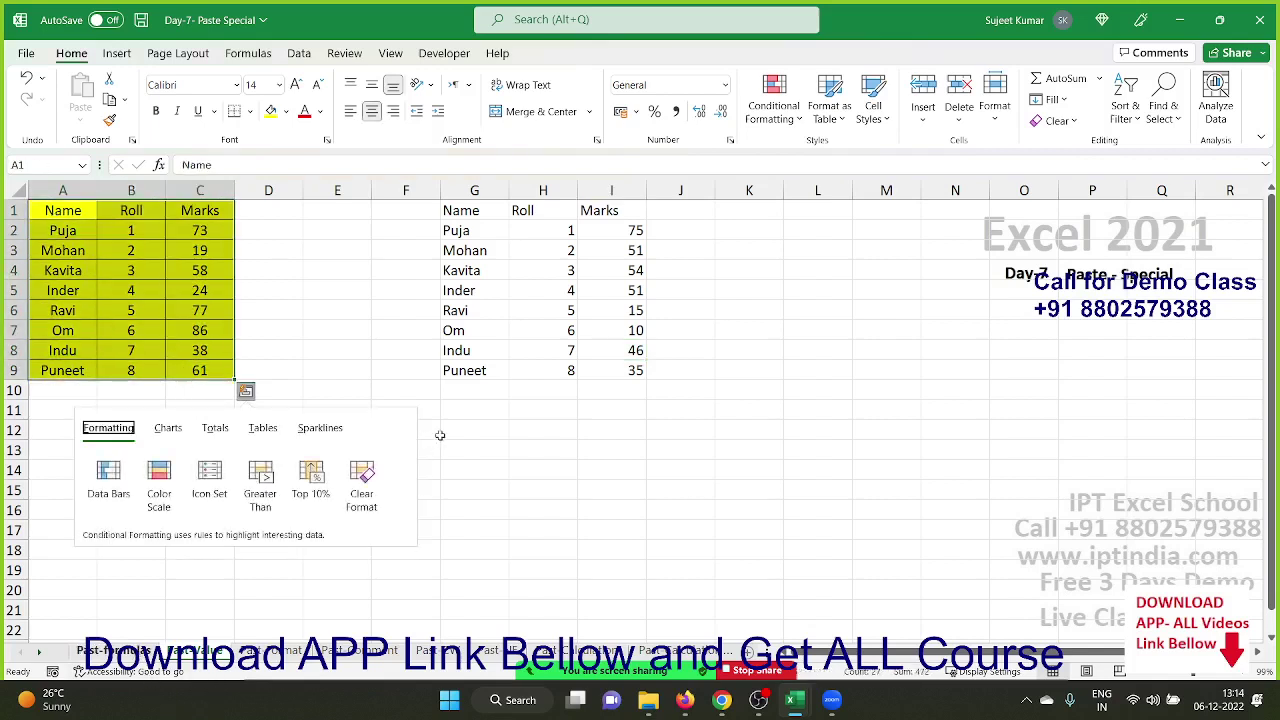
{"action": "key", "text": "Escape"}
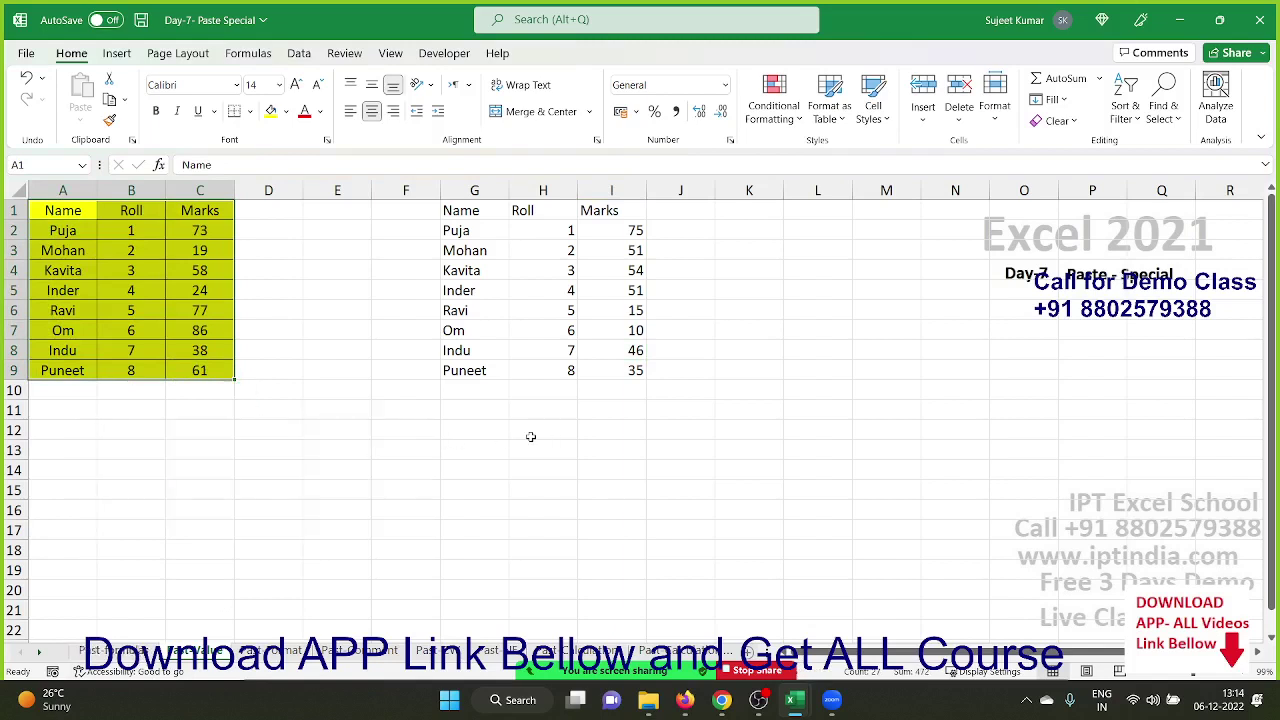
{"action": "key", "text": "ctrl+c"}
{"action": "left_click", "coordinate": [454, 434]}
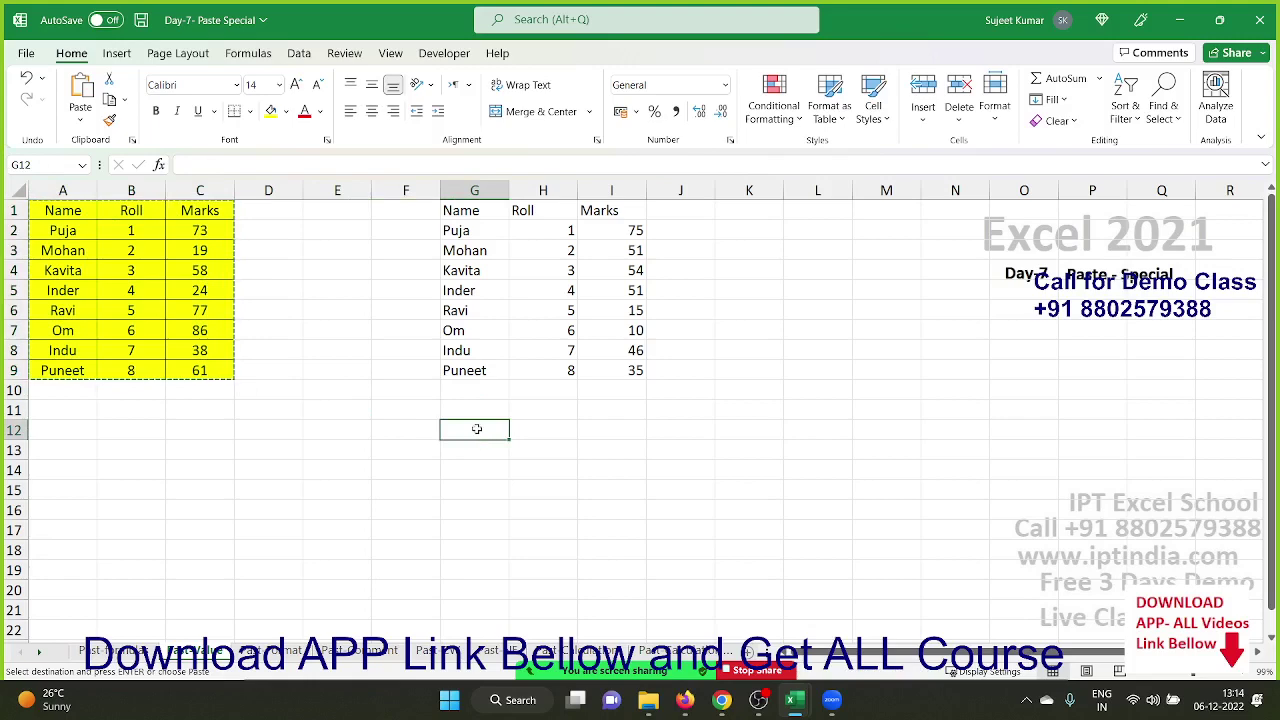
Paste Special the table at G12 as Formulas only and check I20 shows =RANDBETWEEN(10,90).
{"action": "right_click", "coordinate": [479, 433]}
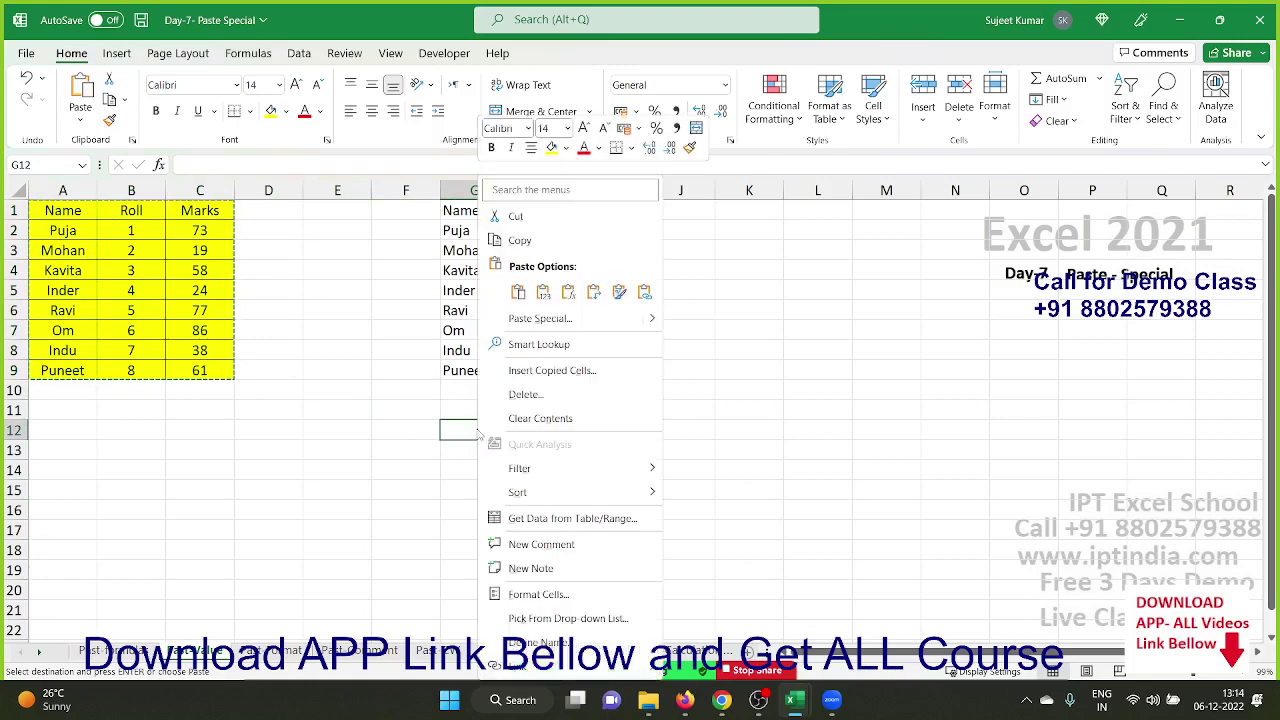
{"action": "left_click", "coordinate": [530, 320]}
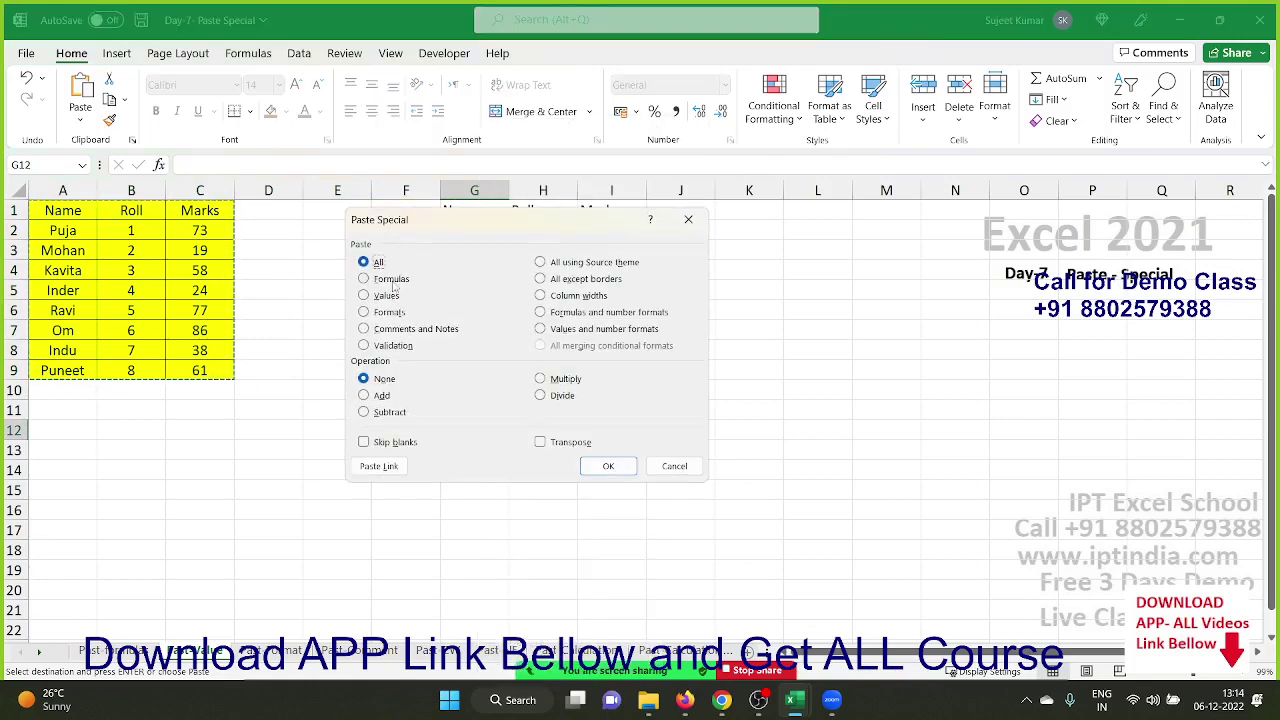
{"action": "left_click", "coordinate": [608, 466]}
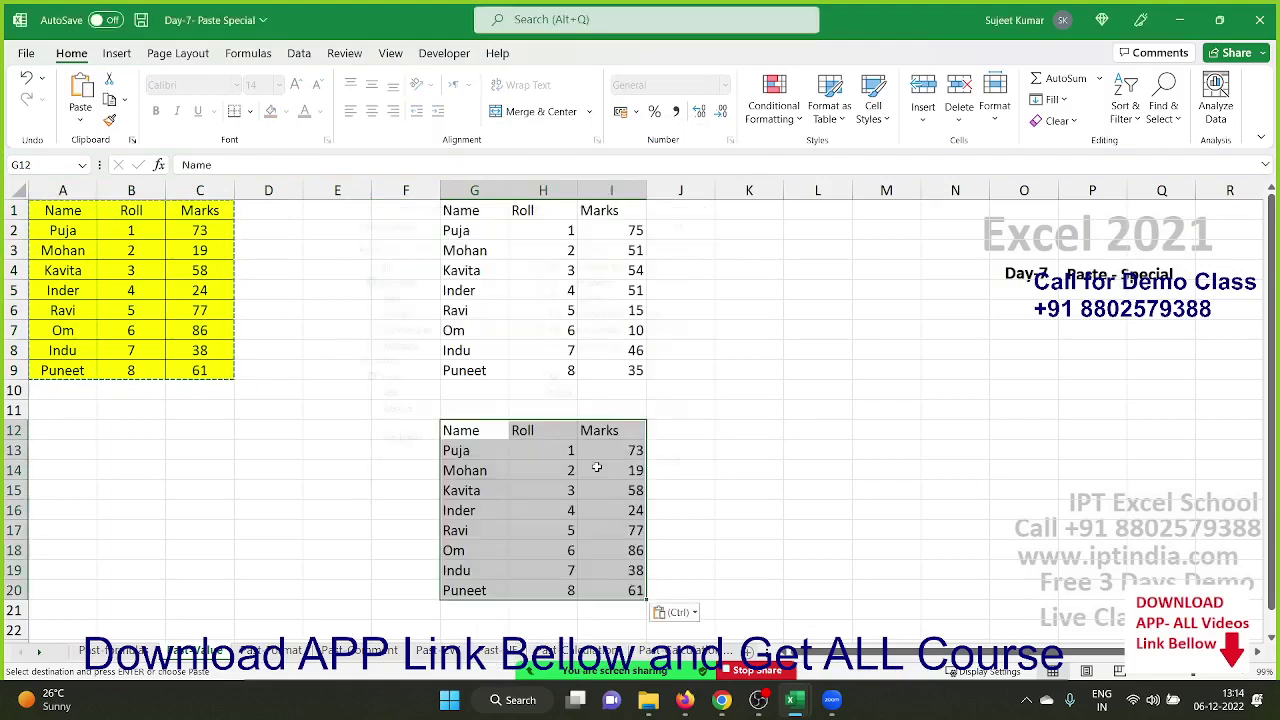
{"action": "left_click", "coordinate": [661, 469]}
{"action": "scroll", "coordinate": [664, 510], "scroll_direction": "down", "scroll_amount": 2}
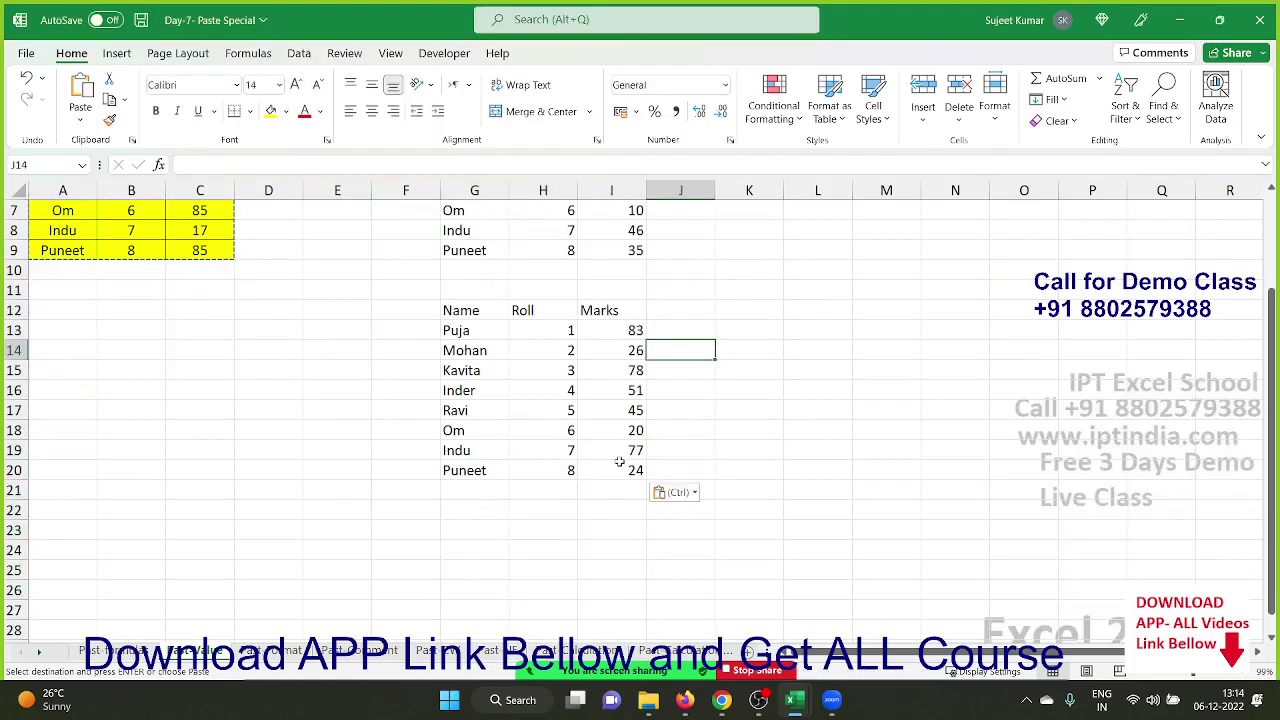
{"action": "left_click_drag", "start_coordinate": [620, 470], "coordinate": [607, 325]}
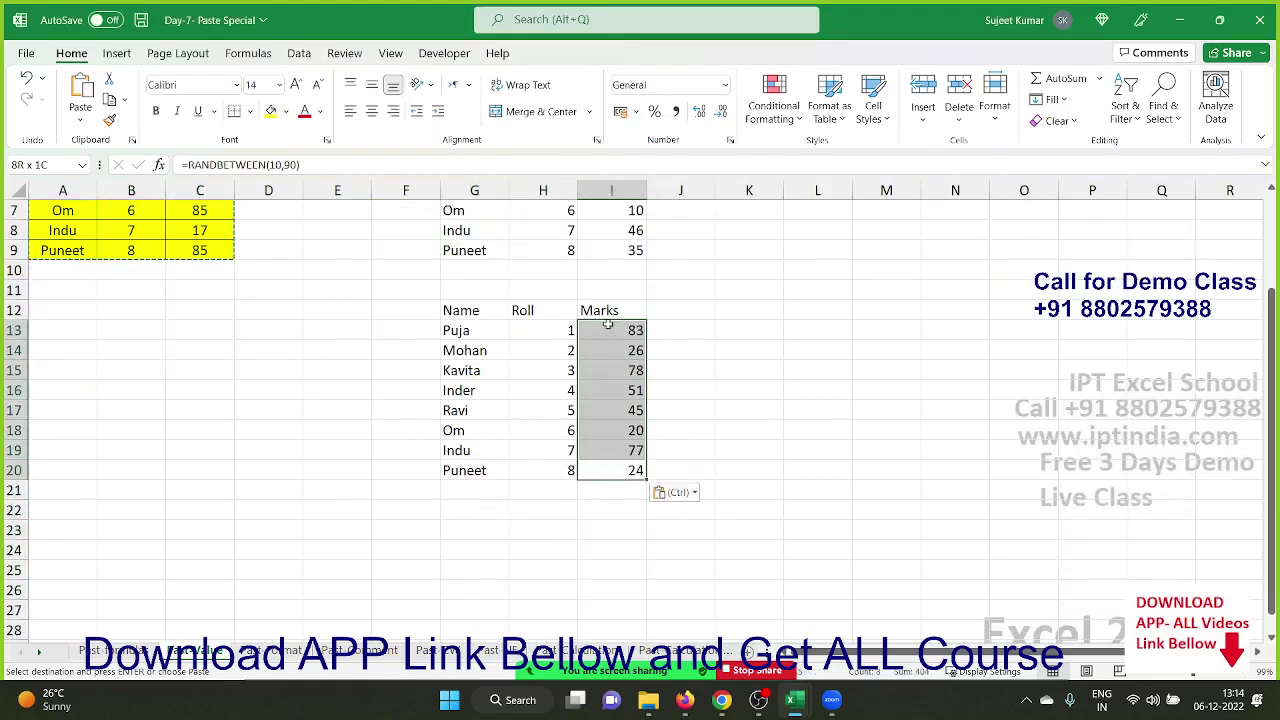
{"action": "left_click_drag", "start_coordinate": [517, 329], "coordinate": [594, 402]}
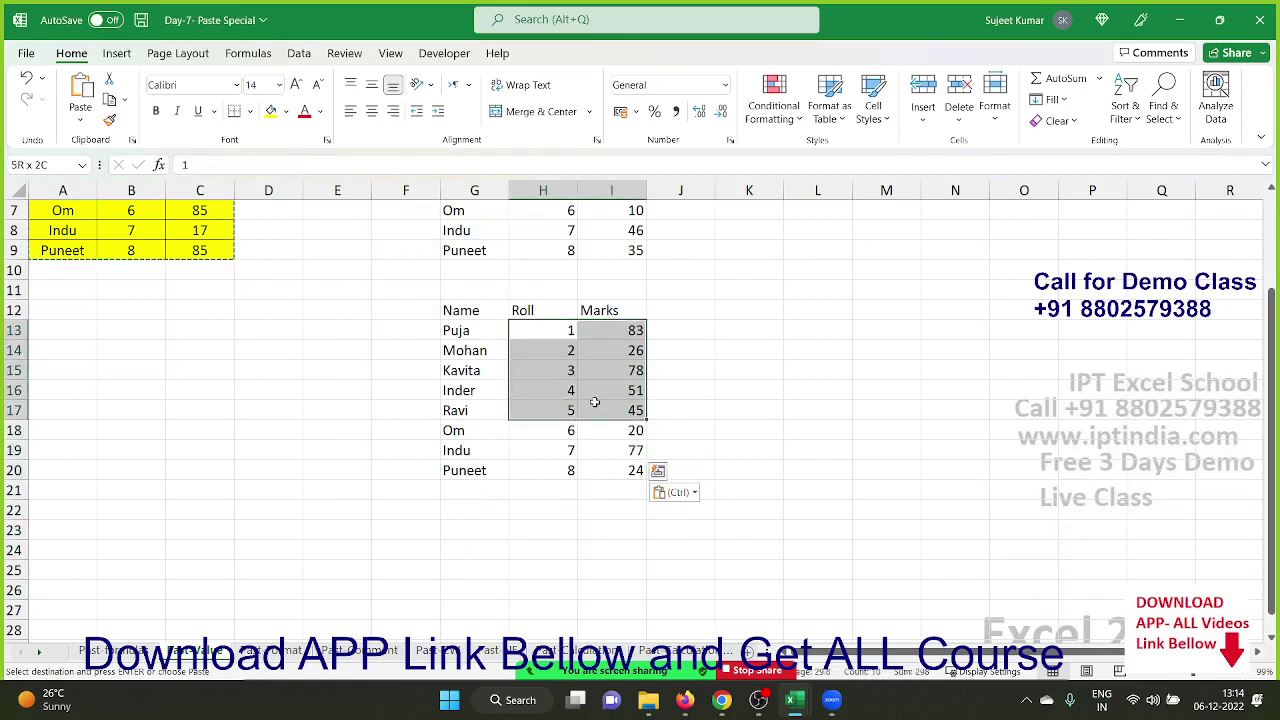
{"action": "left_click", "coordinate": [886, 265]}
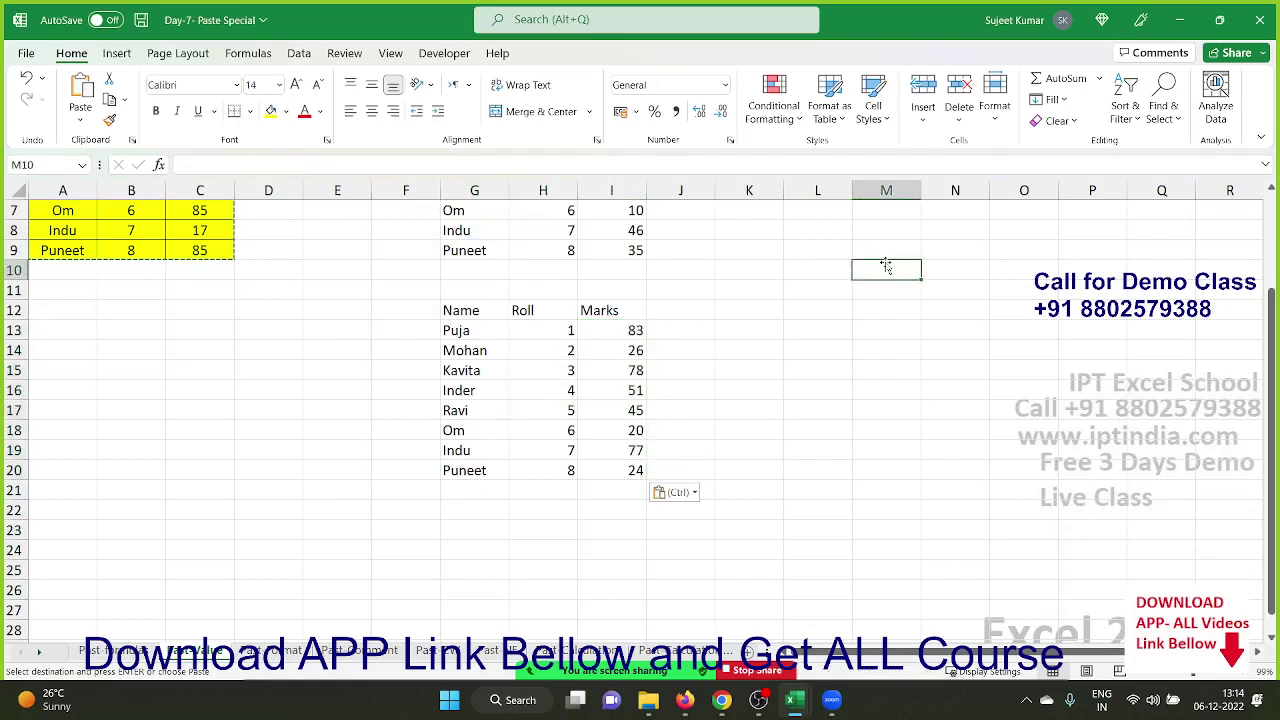
{"action": "left_click", "coordinate": [637, 470]}
Copy I13:I20 and choose Values with operation None in Paste Special.
{"action": "left_click_drag", "start_coordinate": [637, 470], "coordinate": [633, 341]}
{"action": "key", "text": "ctrl+c"}
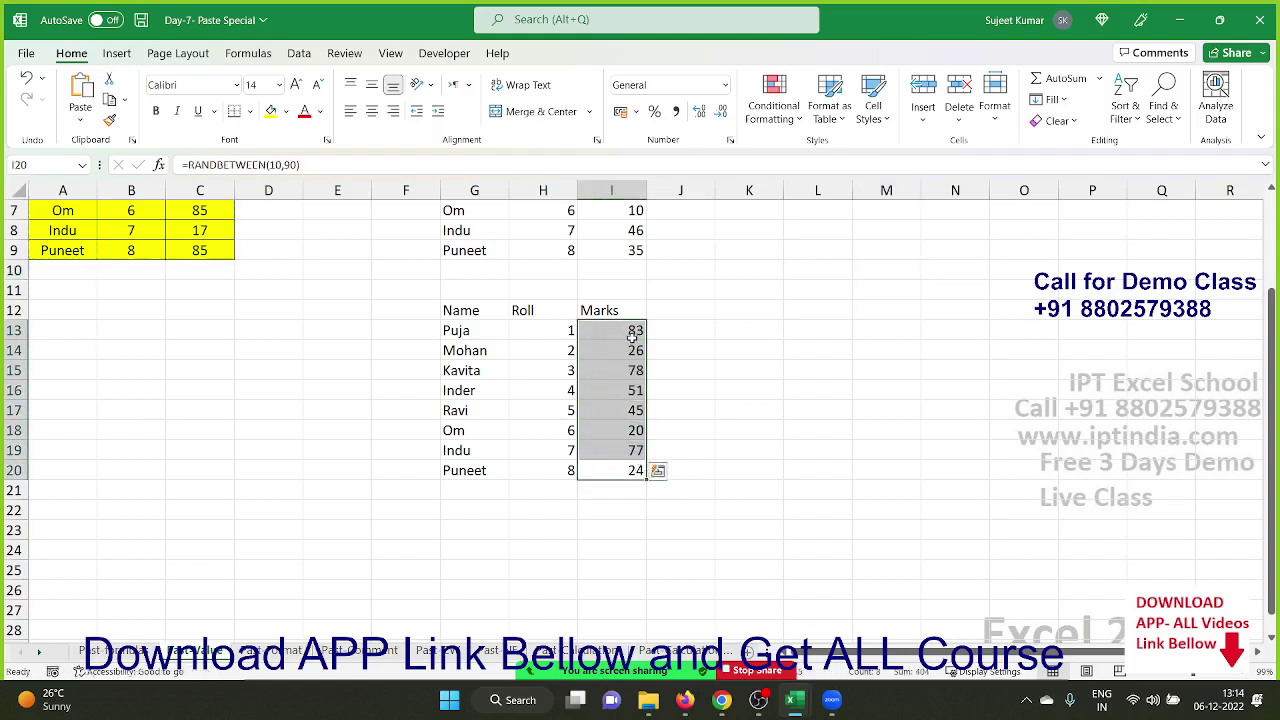
{"action": "right_click", "coordinate": [633, 341]}
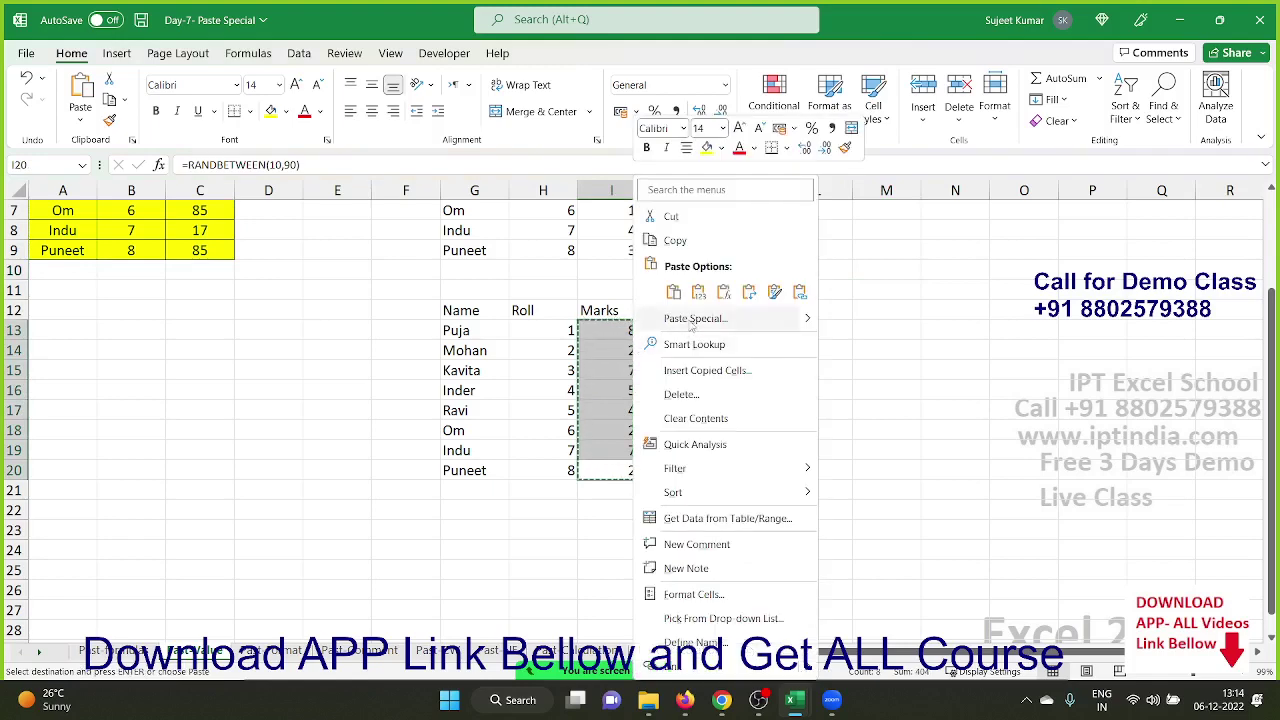
{"action": "key", "text": "Escape"}
{"action": "key", "text": "ctrl+alt+v"}
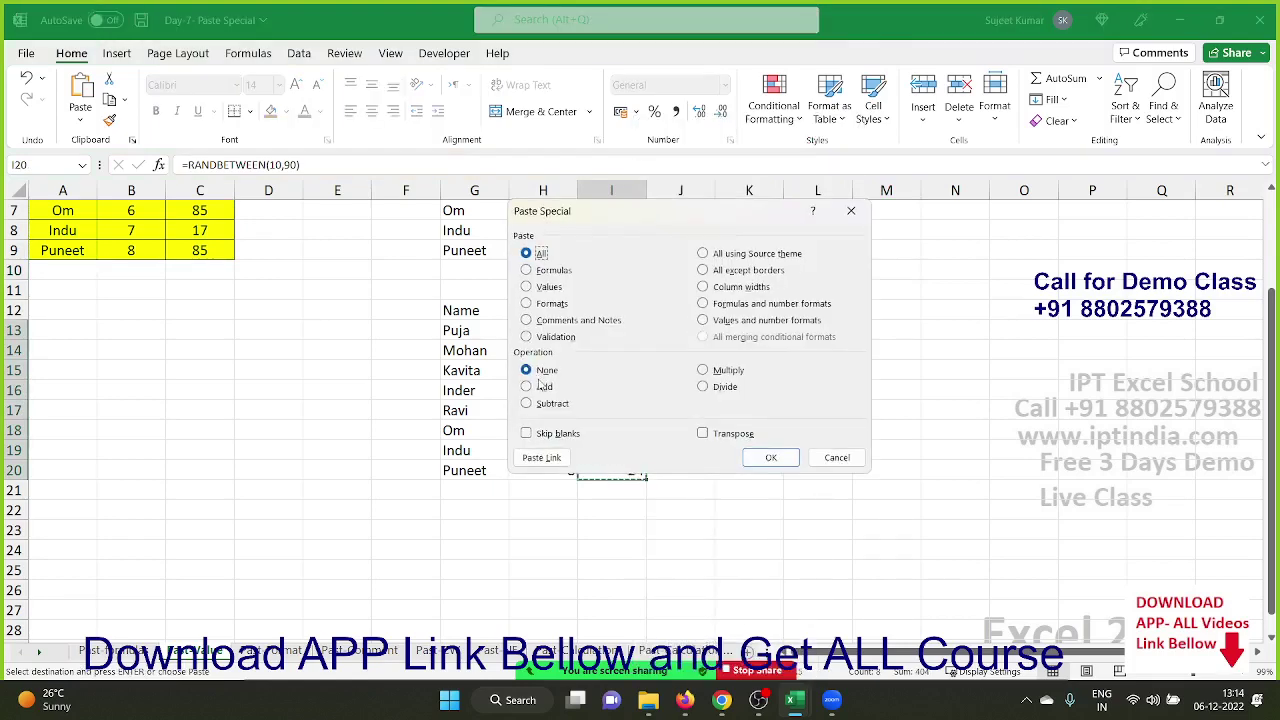
{"action": "left_click", "coordinate": [540, 389]}
{"action": "left_click", "coordinate": [545, 371]}
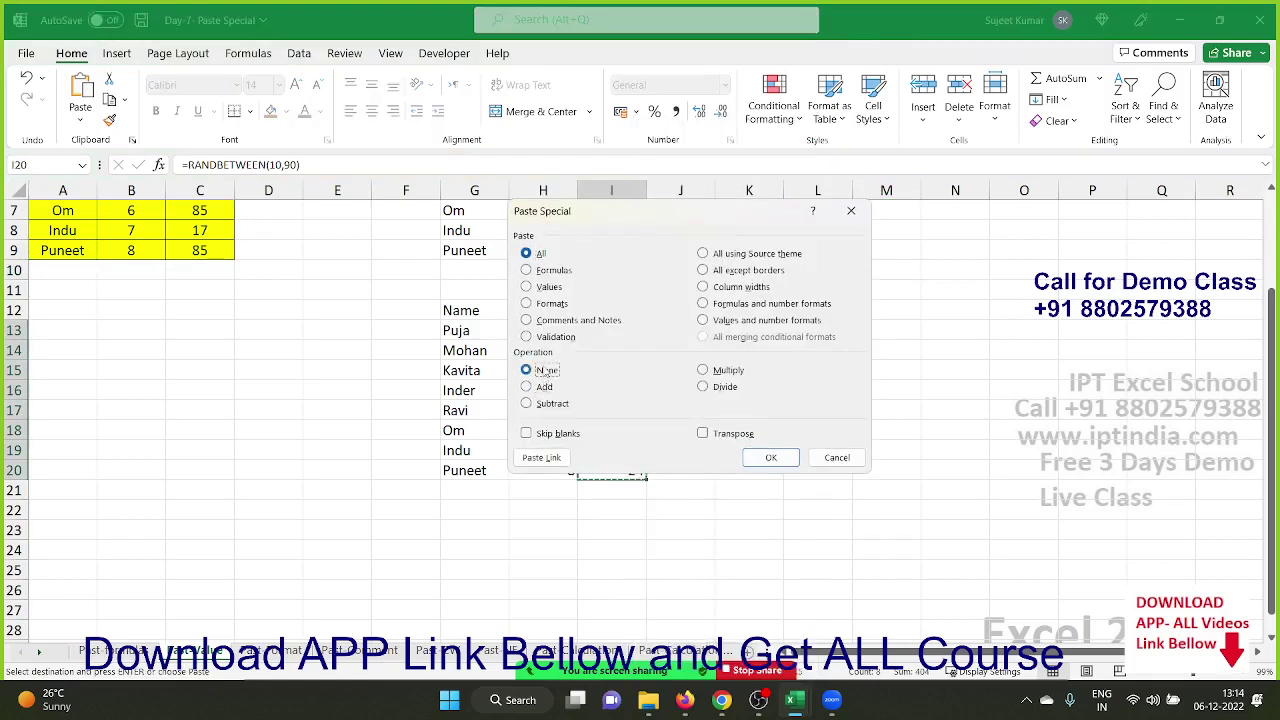
{"action": "left_click", "coordinate": [549, 287]}
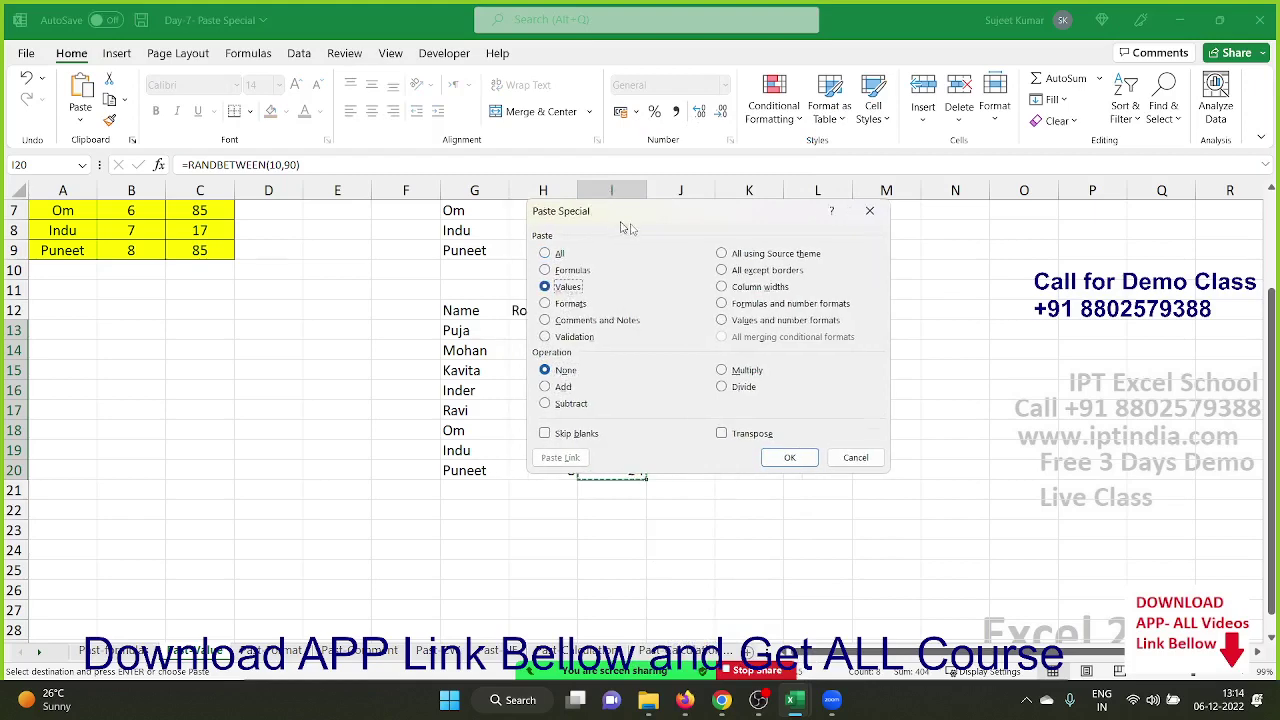
Paste the Marks back over themselves as fixed values, verify I15, and clear the copy marquee.
{"action": "left_click_drag", "start_coordinate": [593, 227], "coordinate": [808, 228]}
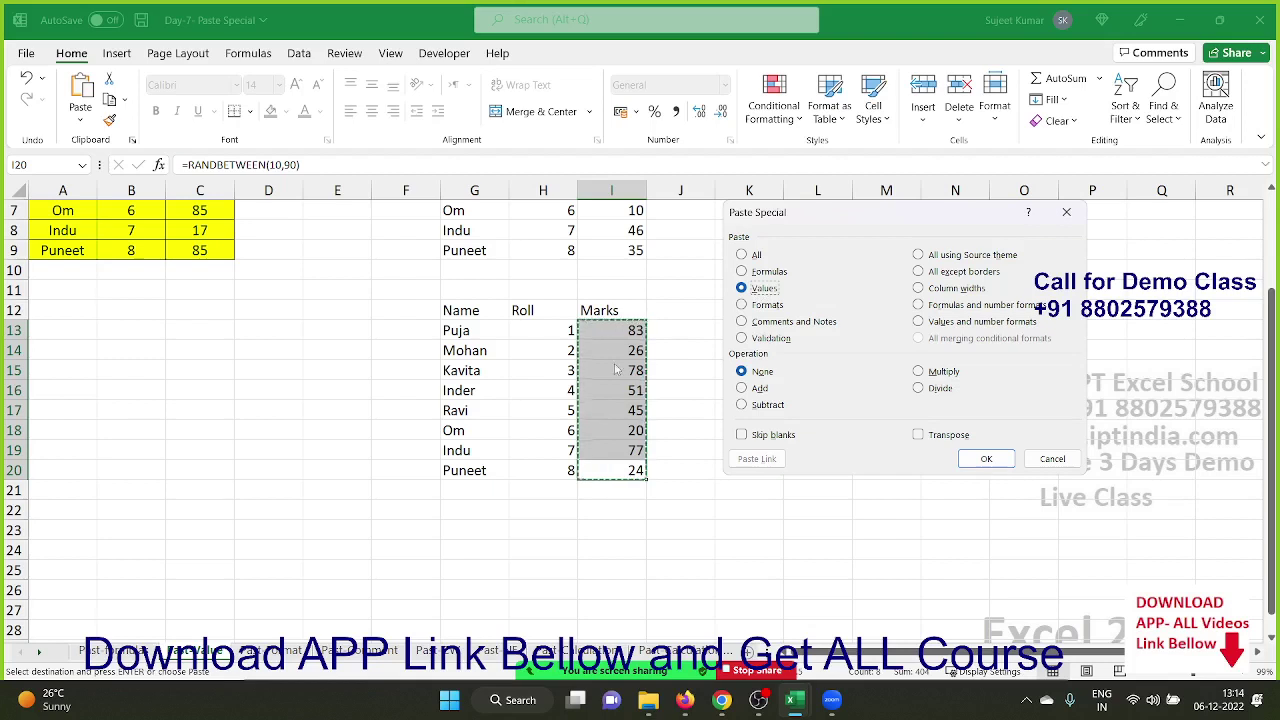
{"action": "left_click", "coordinate": [980, 459]}
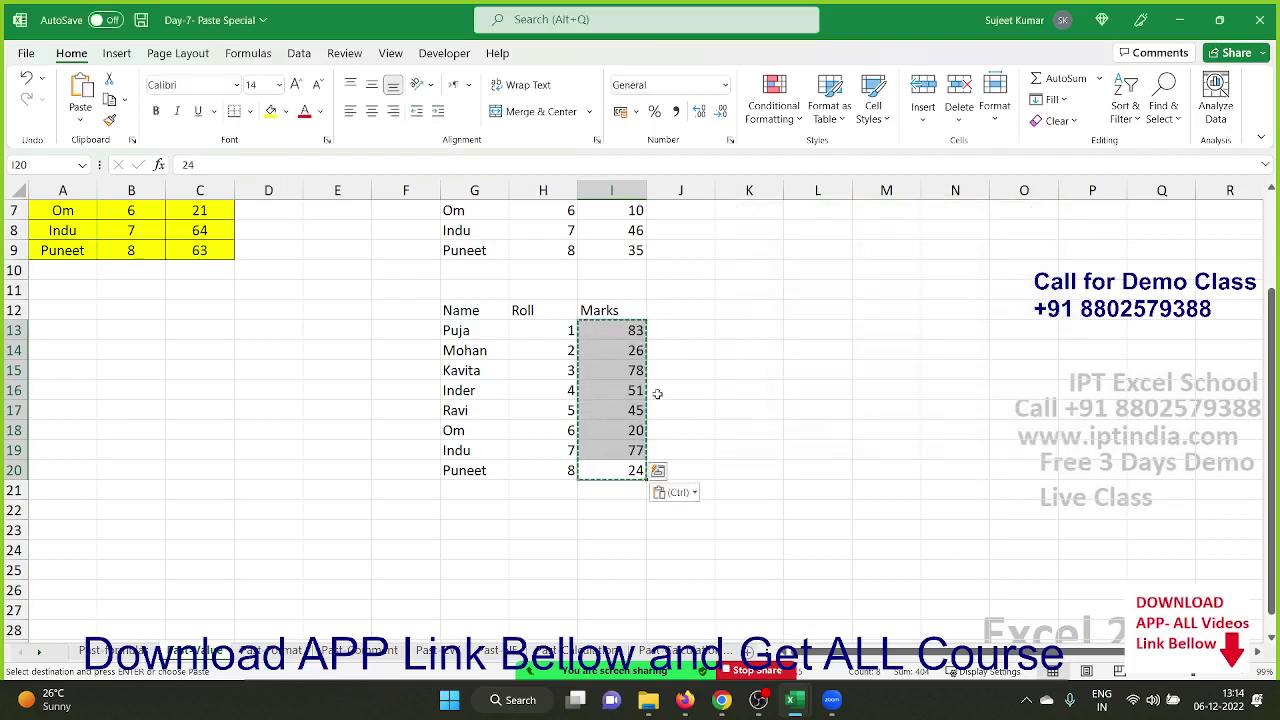
{"action": "left_click", "coordinate": [623, 369]}
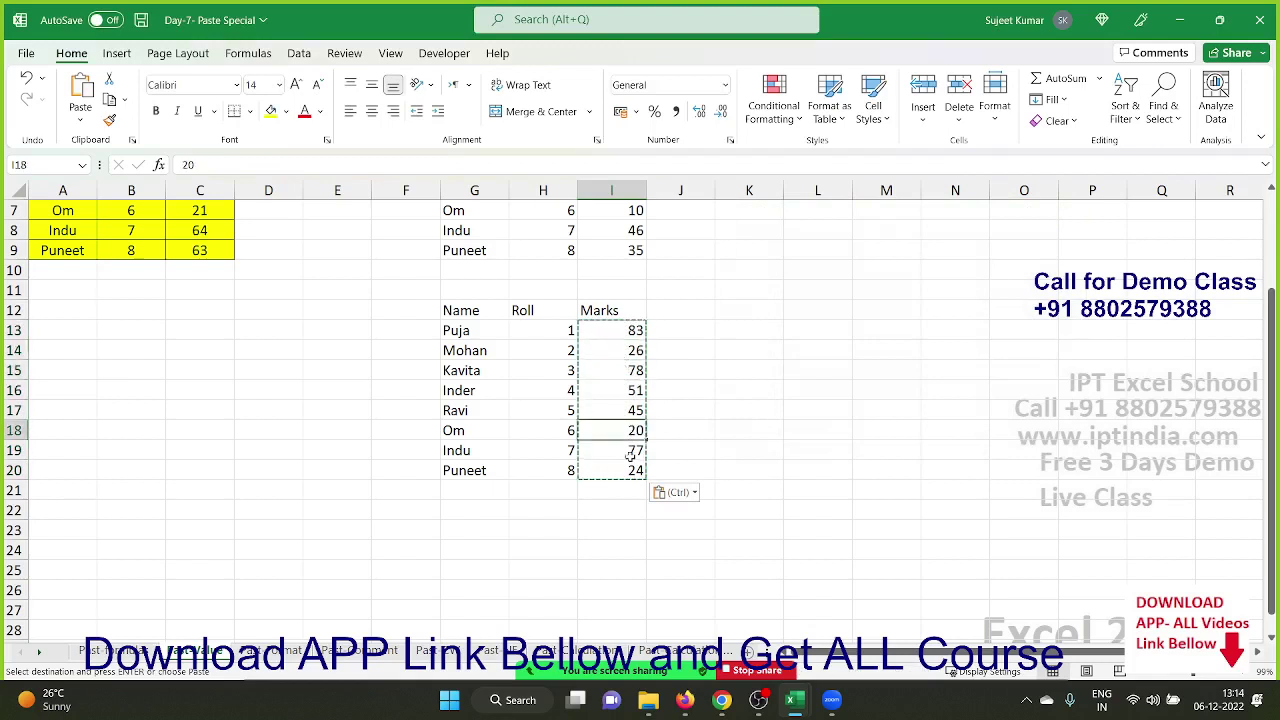
{"action": "left_click", "coordinate": [624, 489]}
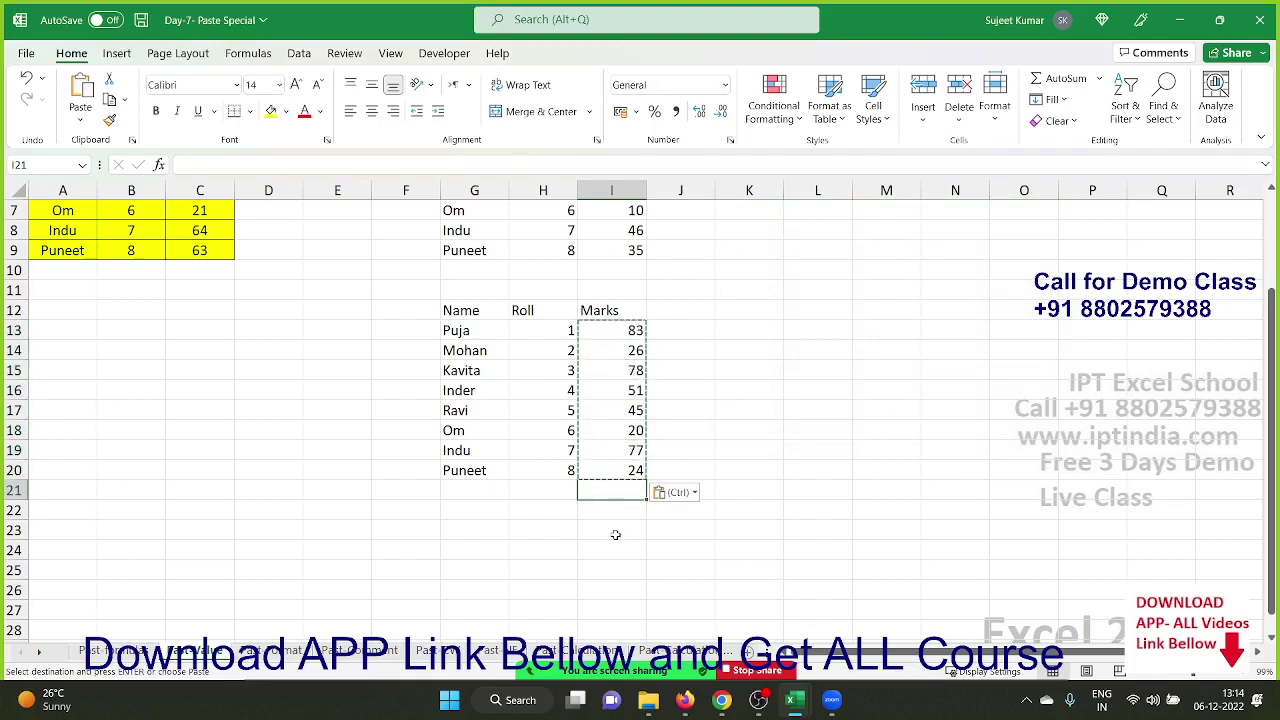
{"action": "key", "text": "Escape"}
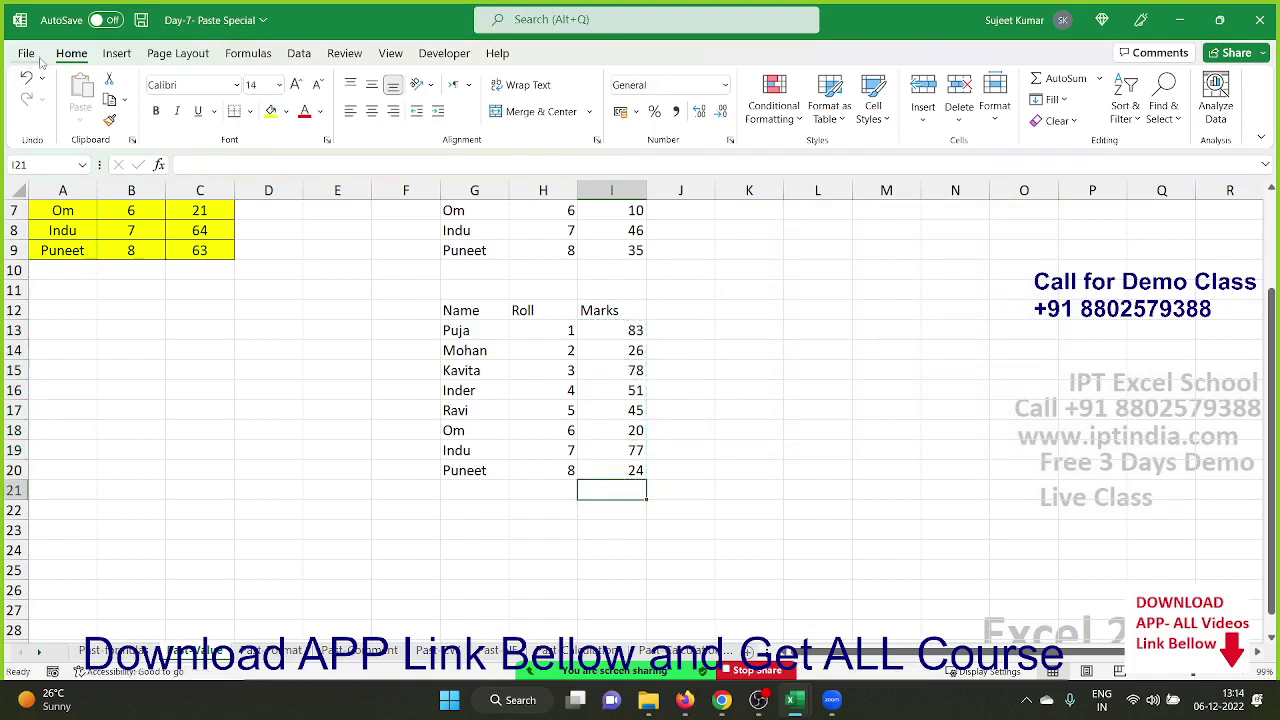
Open Day - 23 Dashboard Pivot 03 Complete from Class_Rec (E:)\EXCEL-2021 in File Explorer.
{"action": "left_click", "coordinate": [652, 705]}
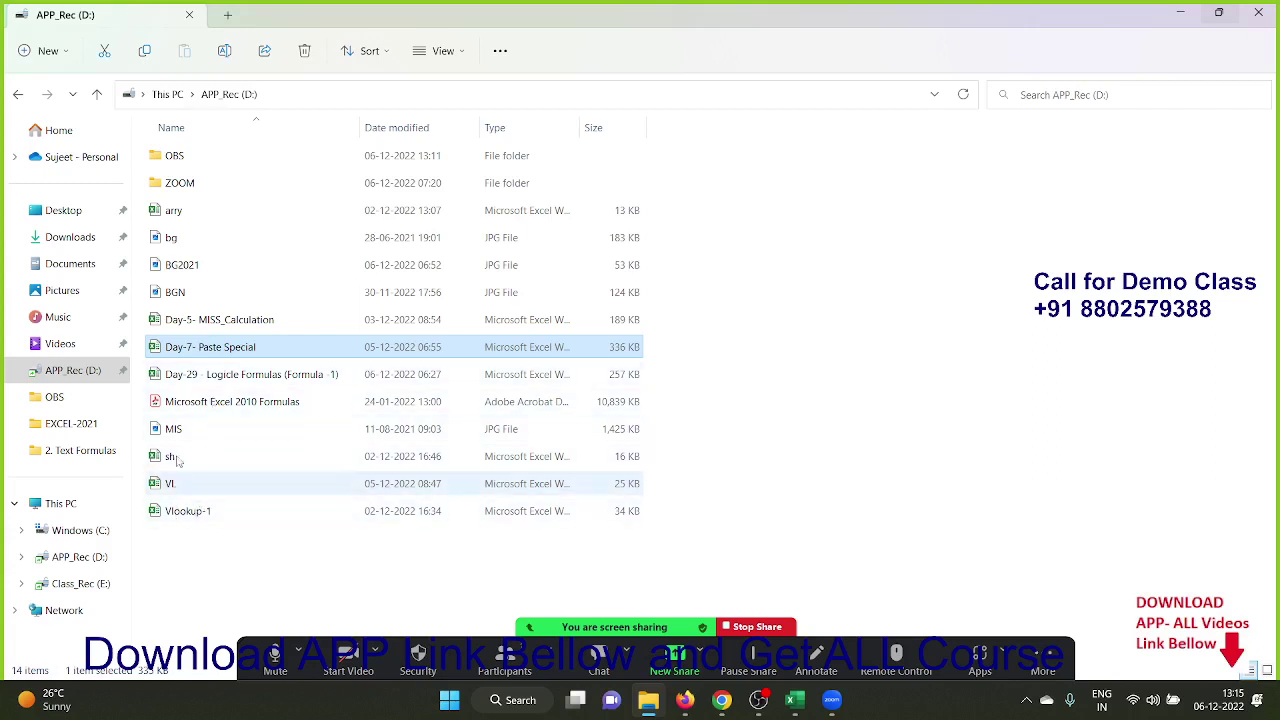
{"action": "left_click", "coordinate": [79, 592]}
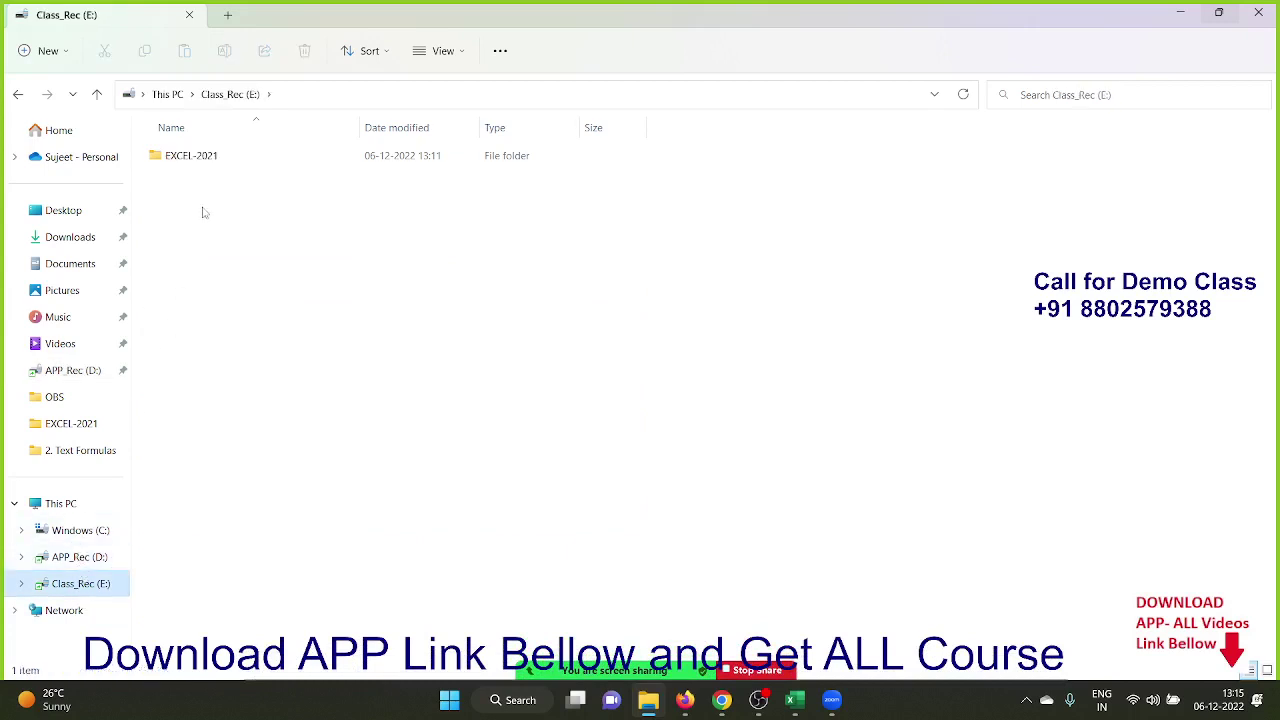
{"action": "double_click", "coordinate": [212, 164]}
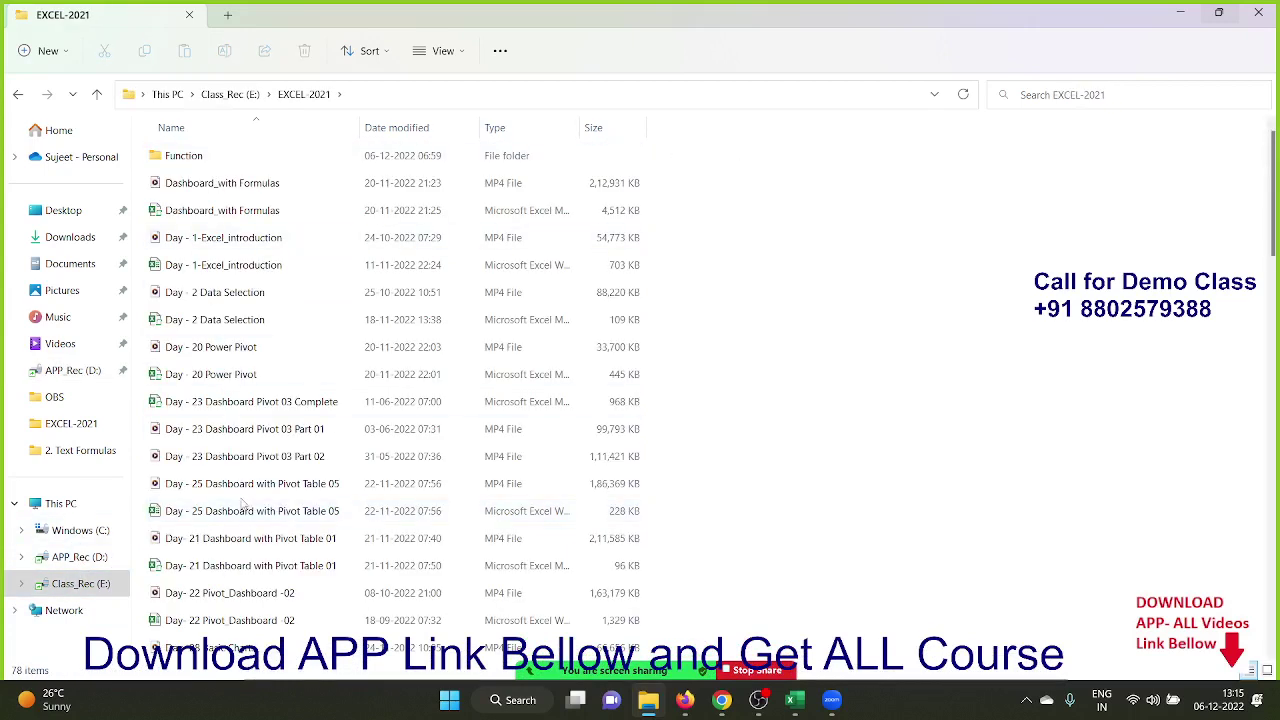
{"action": "double_click", "coordinate": [277, 403]}
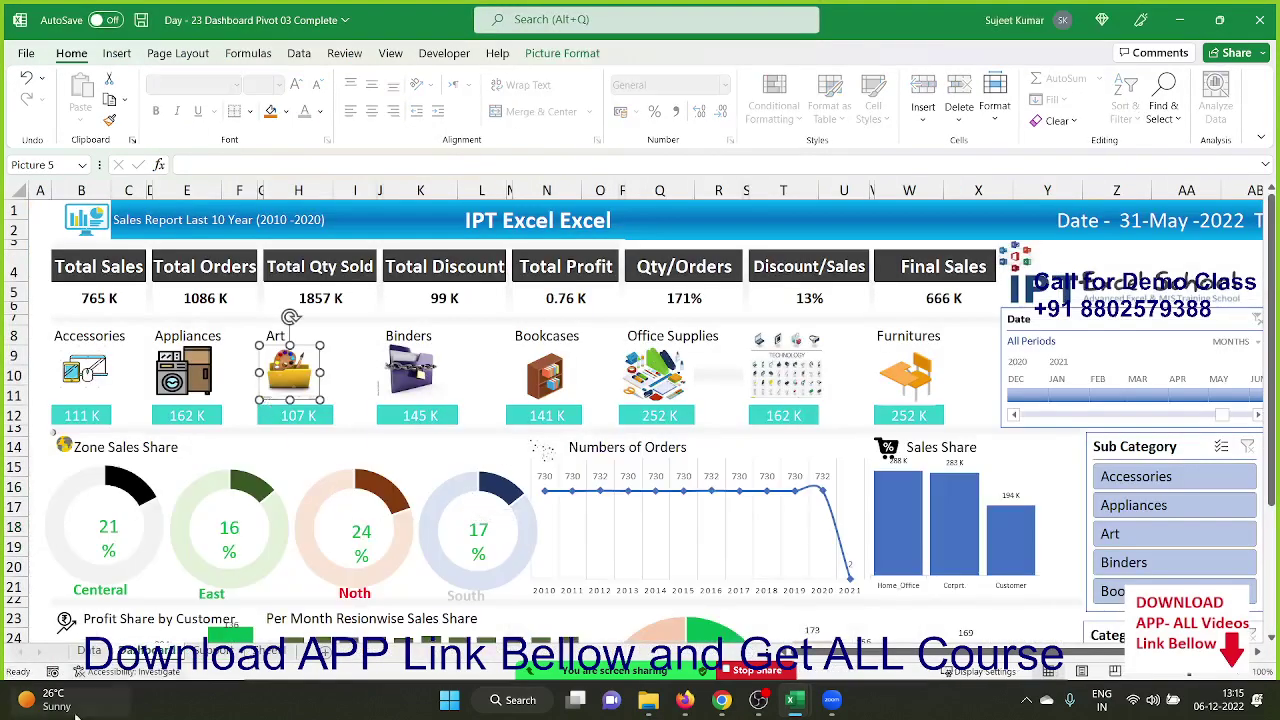
{"action": "left_click", "coordinate": [101, 654]}
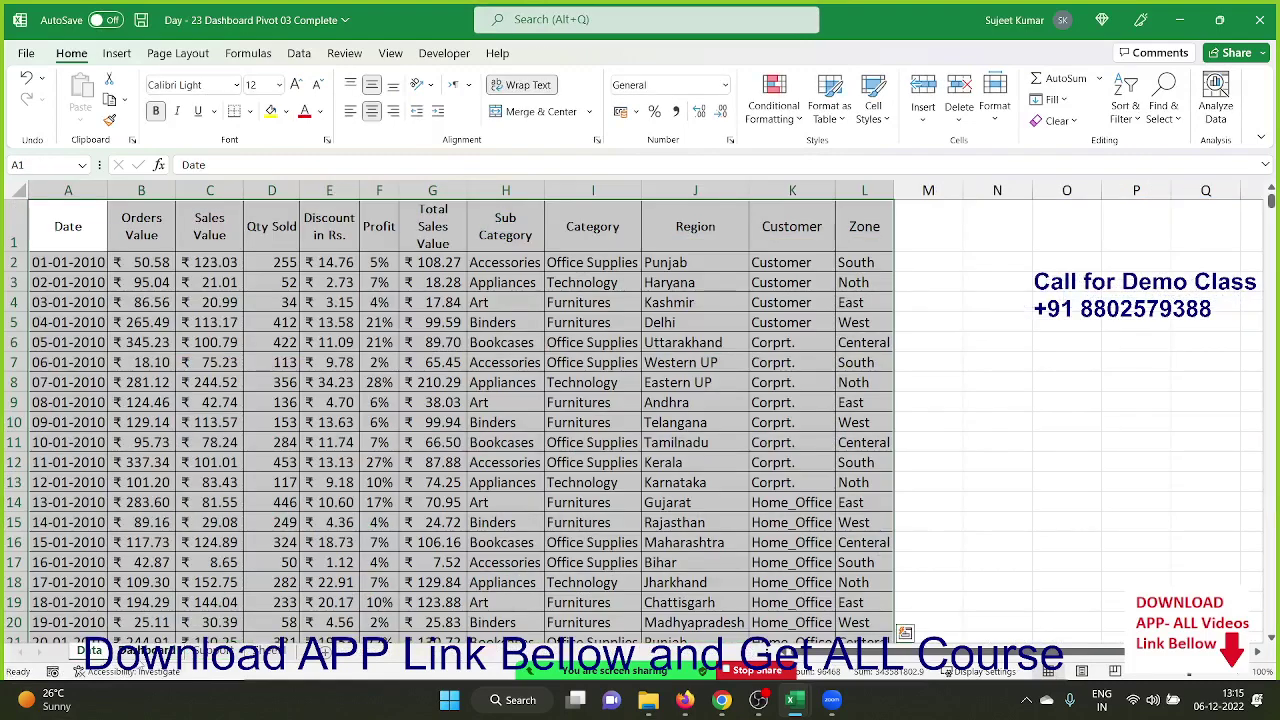
{"action": "key", "text": "ctrl+a"}
{"action": "left_click", "coordinate": [290, 362]}
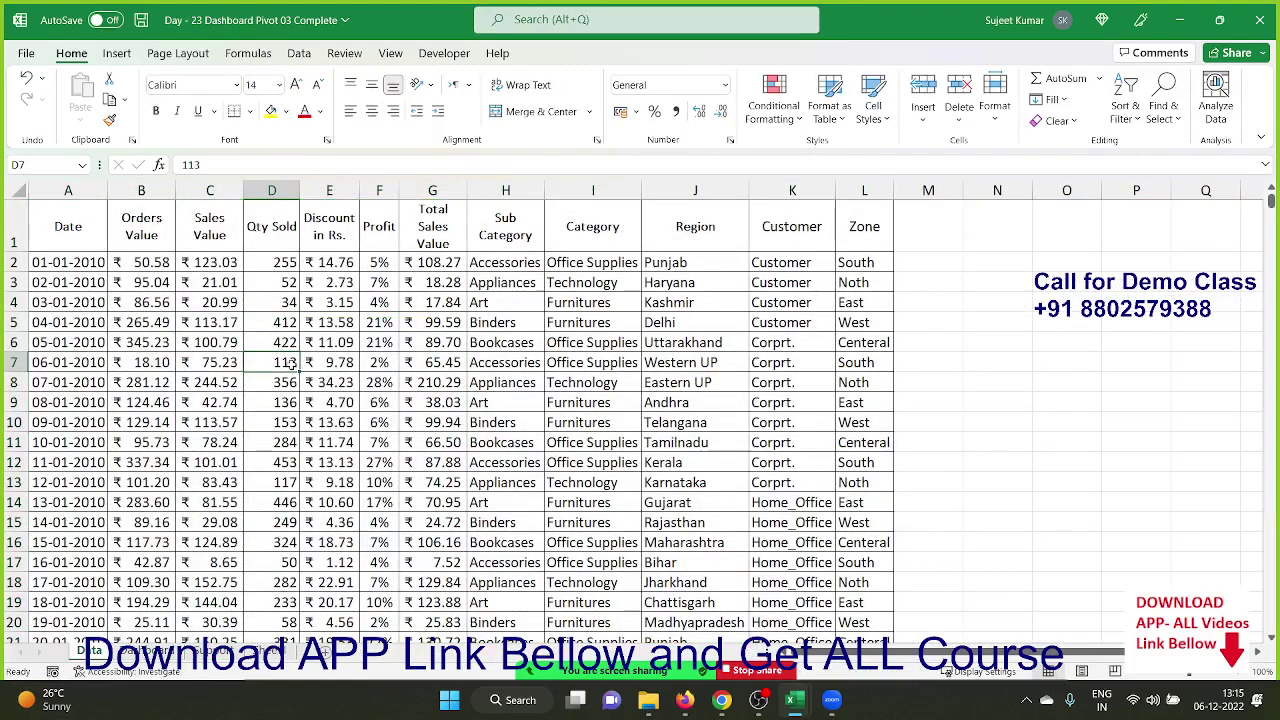
{"action": "left_click_drag", "start_coordinate": [185, 283], "coordinate": [600, 502]}
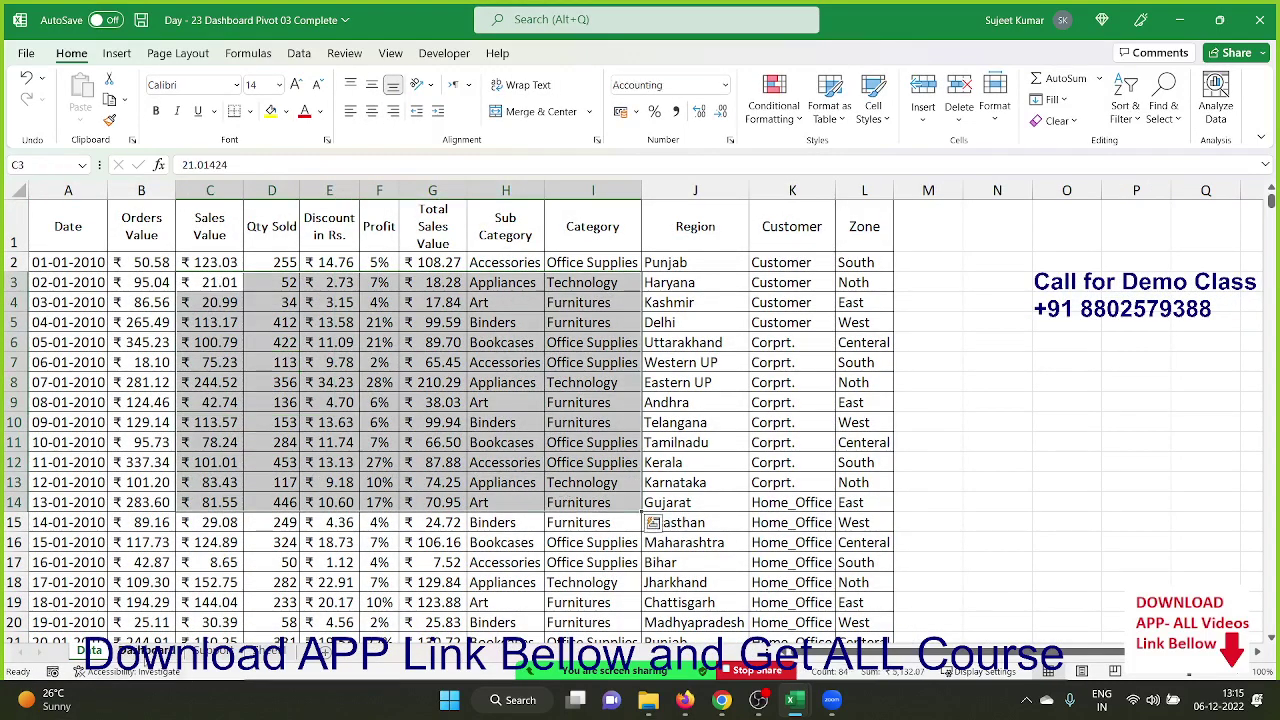
{"action": "key", "text": "ctrl+Page_Down"}
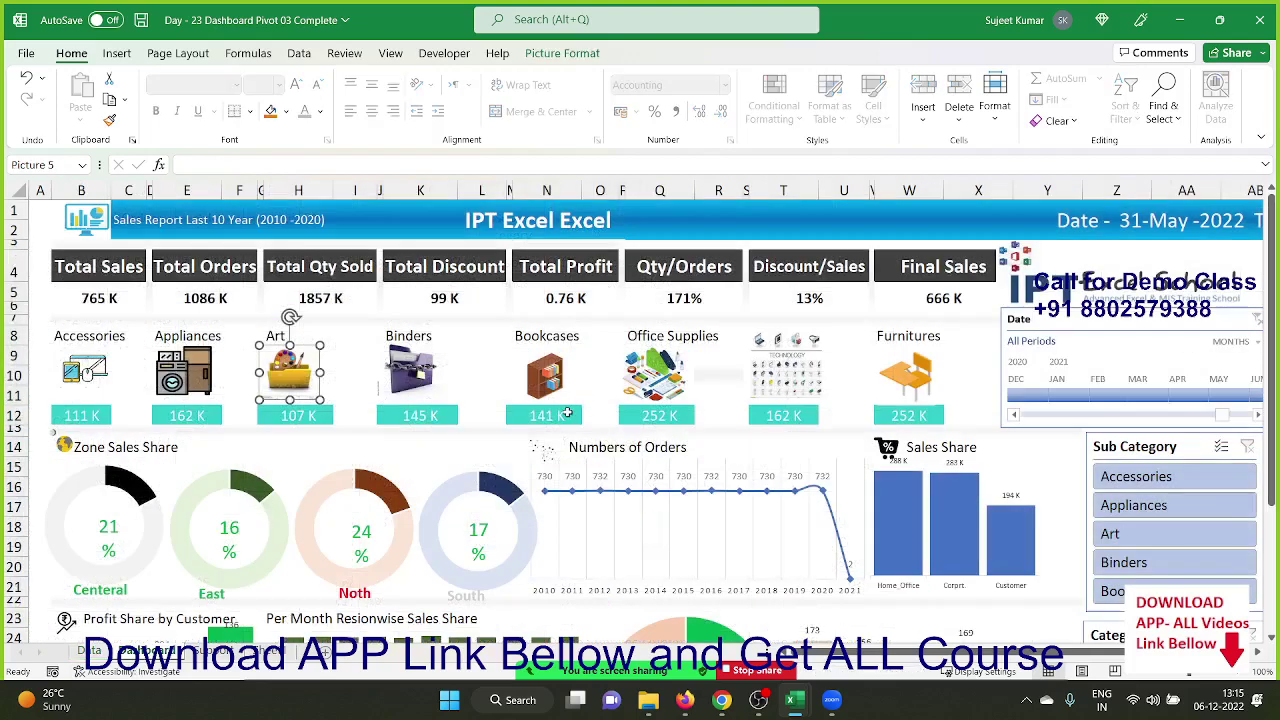
{"action": "left_click", "coordinate": [567, 413]}
{"action": "left_click", "coordinate": [378, 165]}
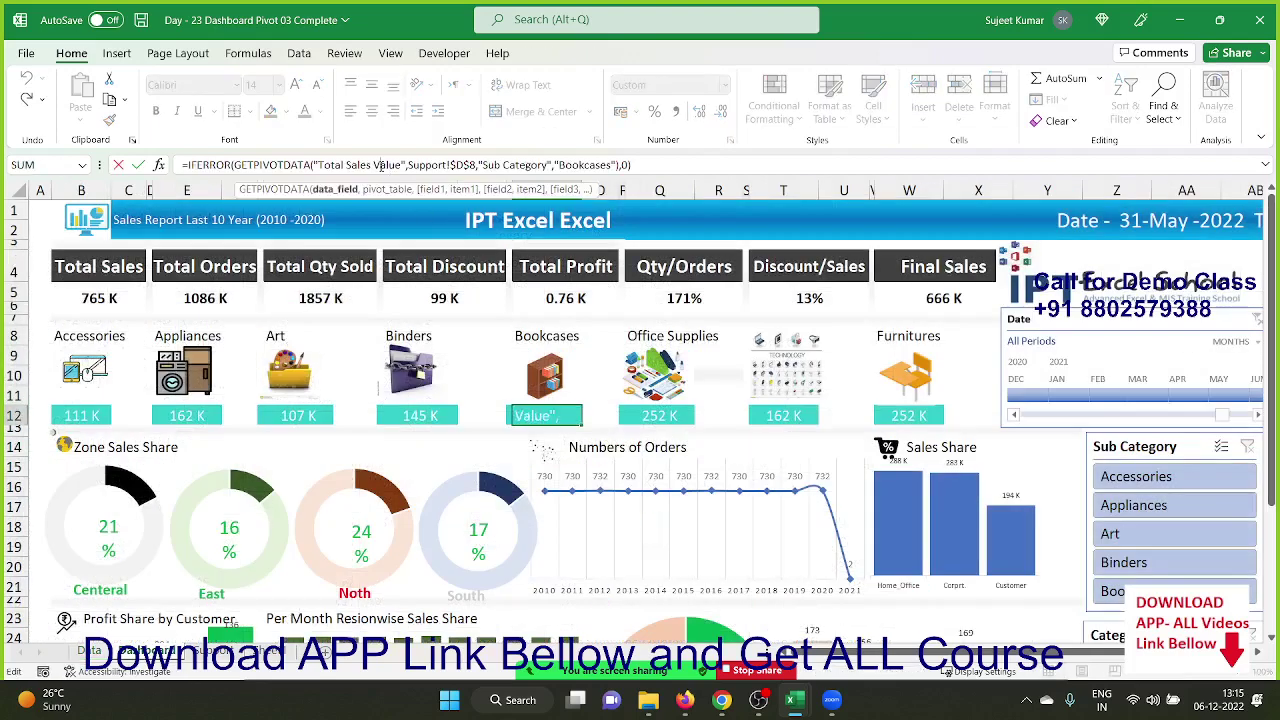
{"action": "key", "text": "Escape"}
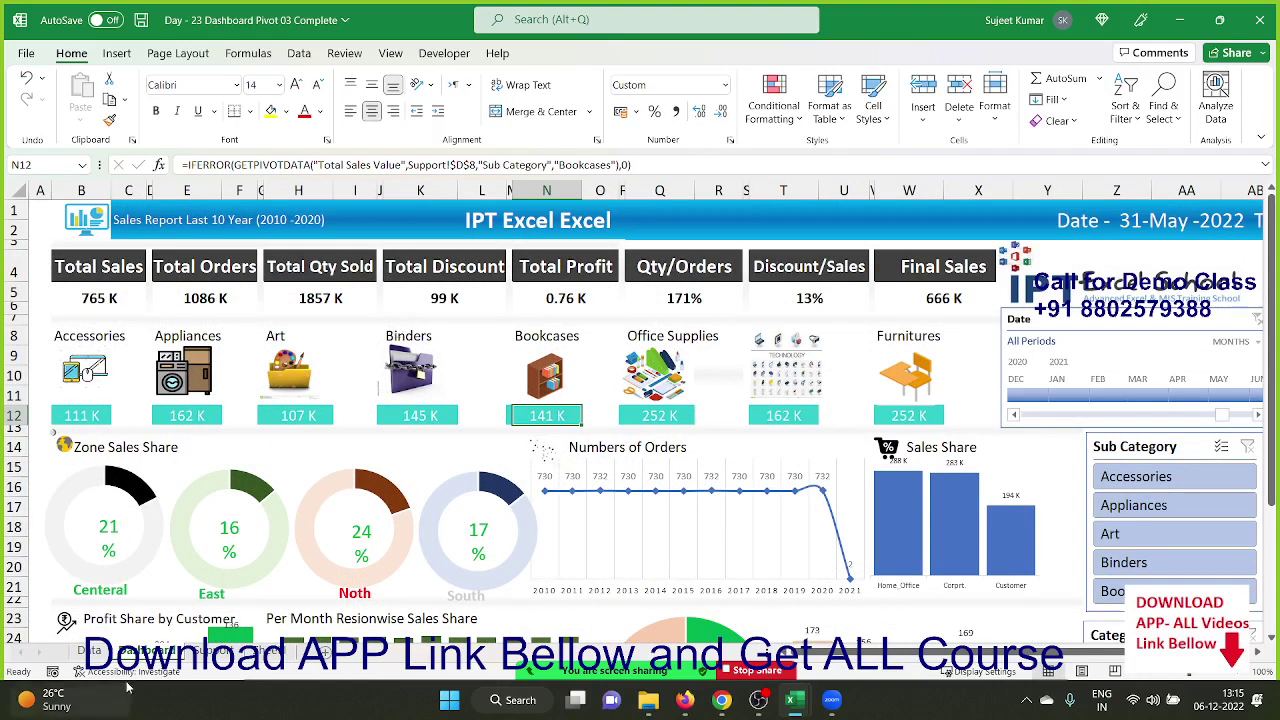
{"action": "mouse_move", "coordinate": [40, 700]}
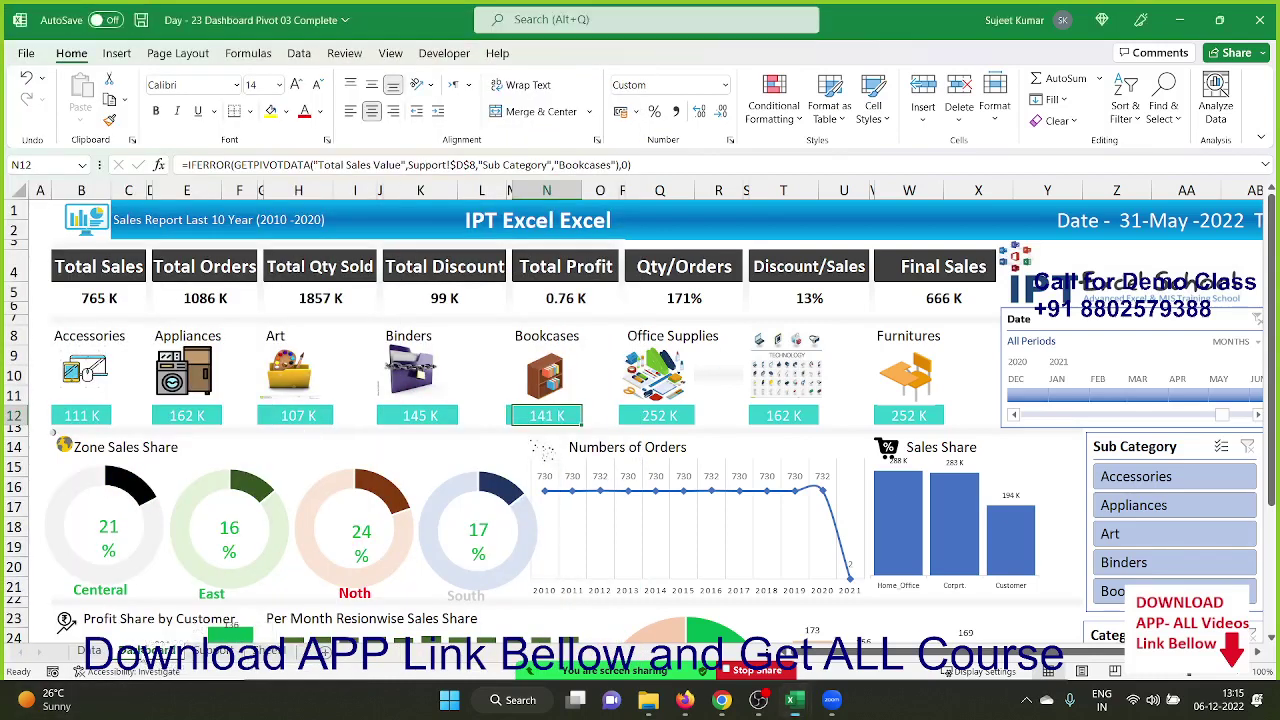
Copy the Dashboard sheet to (new book) with Create a copy ticked.
{"action": "mouse_move", "coordinate": [145, 618]}
{"action": "right_click", "coordinate": [139, 648]}
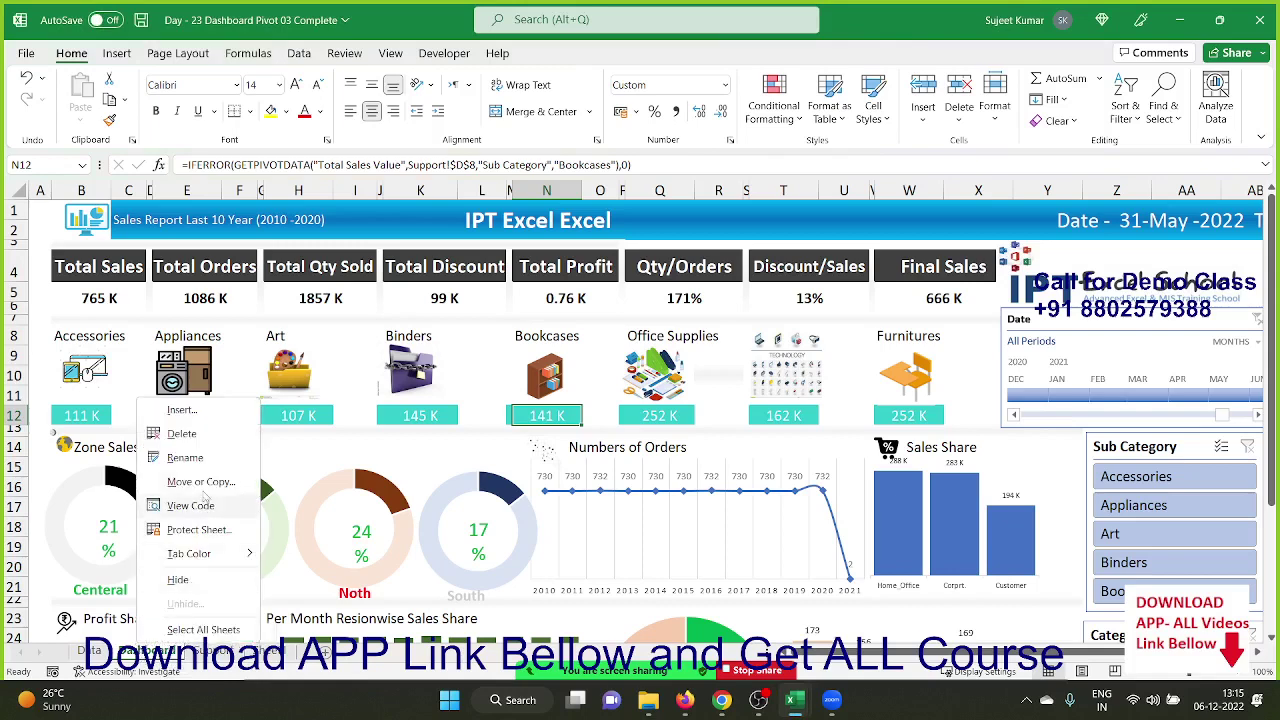
{"action": "left_click", "coordinate": [203, 489]}
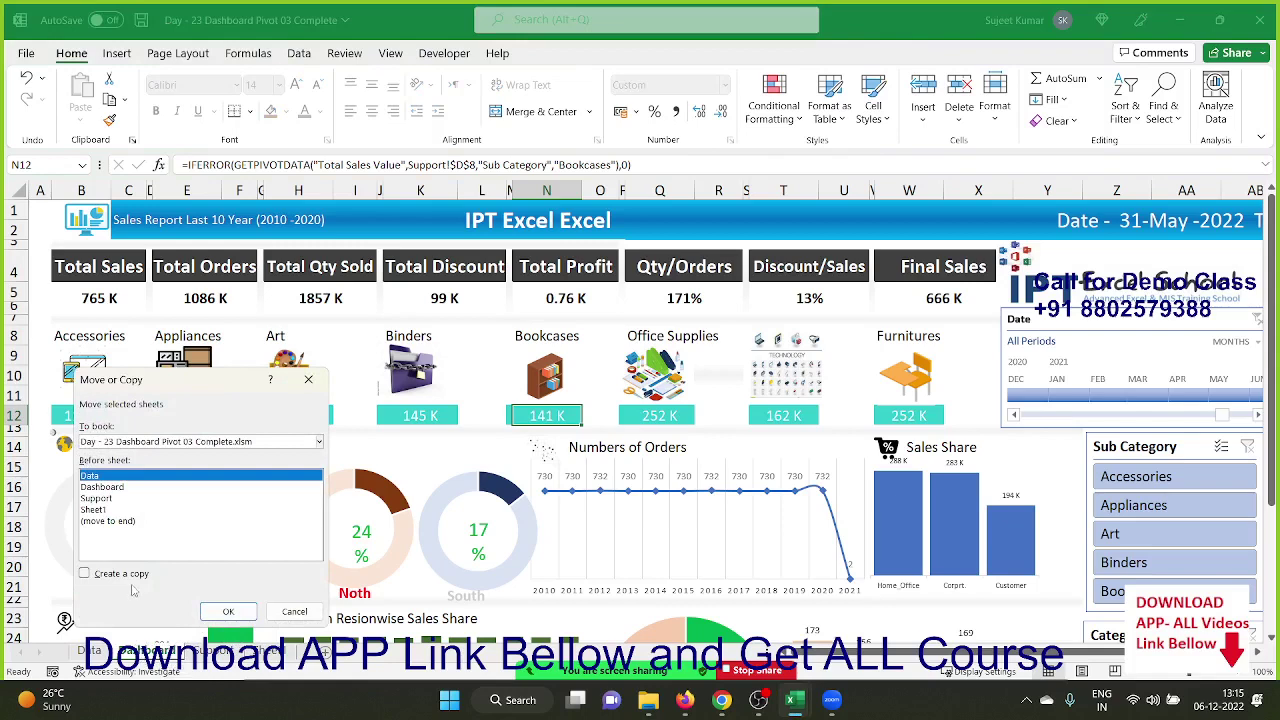
{"action": "left_click", "coordinate": [139, 572]}
{"action": "left_click", "coordinate": [142, 442]}
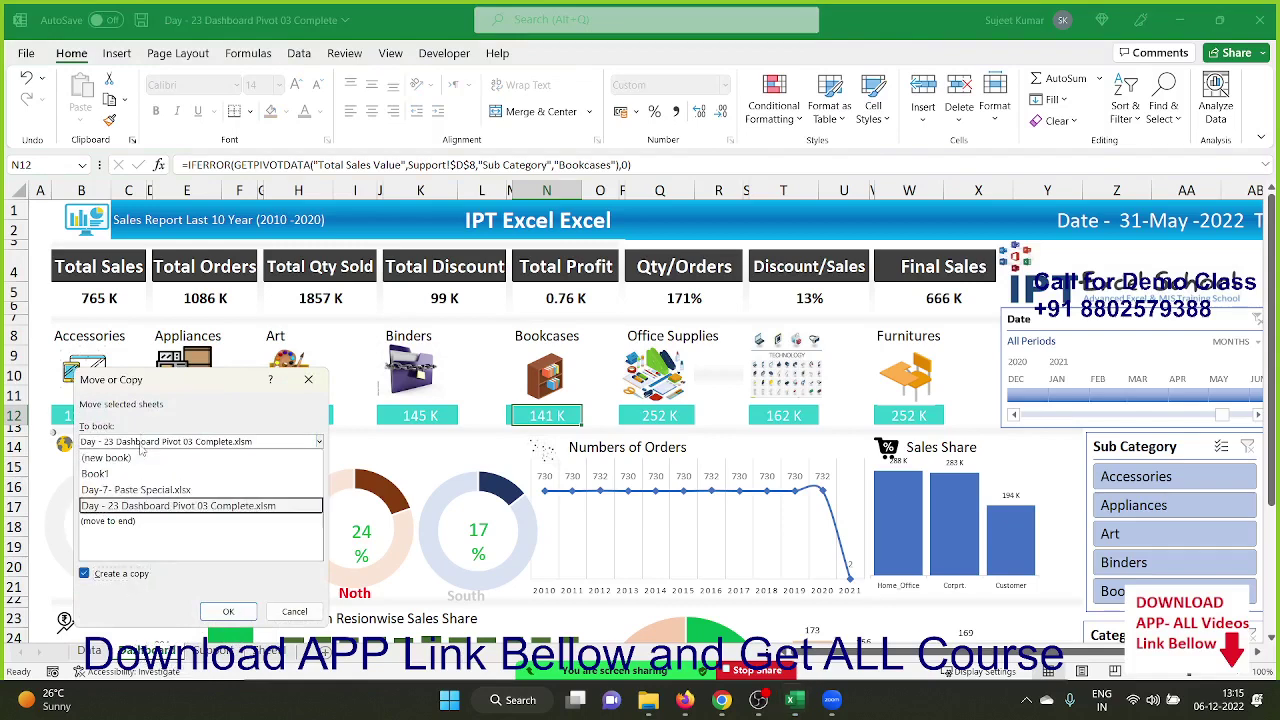
{"action": "left_click", "coordinate": [140, 458]}
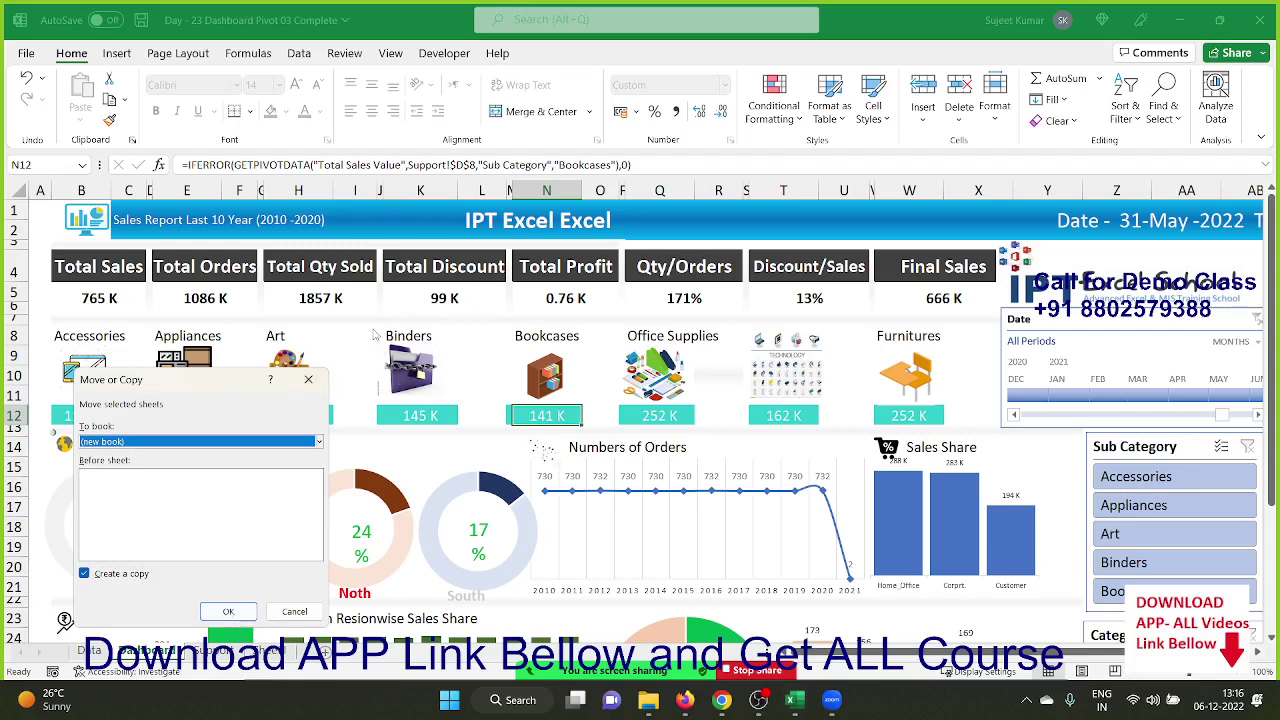
{"action": "left_click", "coordinate": [222, 613]}
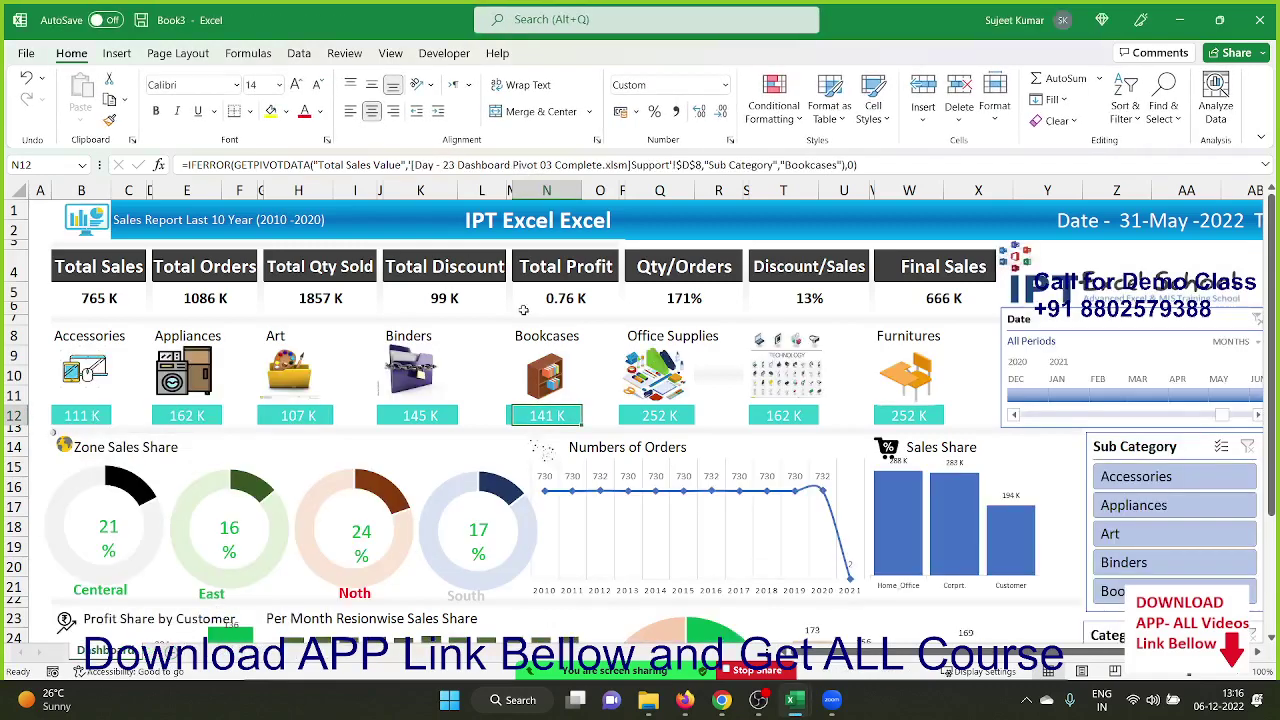
{"action": "scroll", "coordinate": [484, 450], "scroll_direction": "down", "scroll_amount": 4}
{"action": "scroll", "coordinate": [484, 450], "scroll_direction": "up", "scroll_amount": 4}
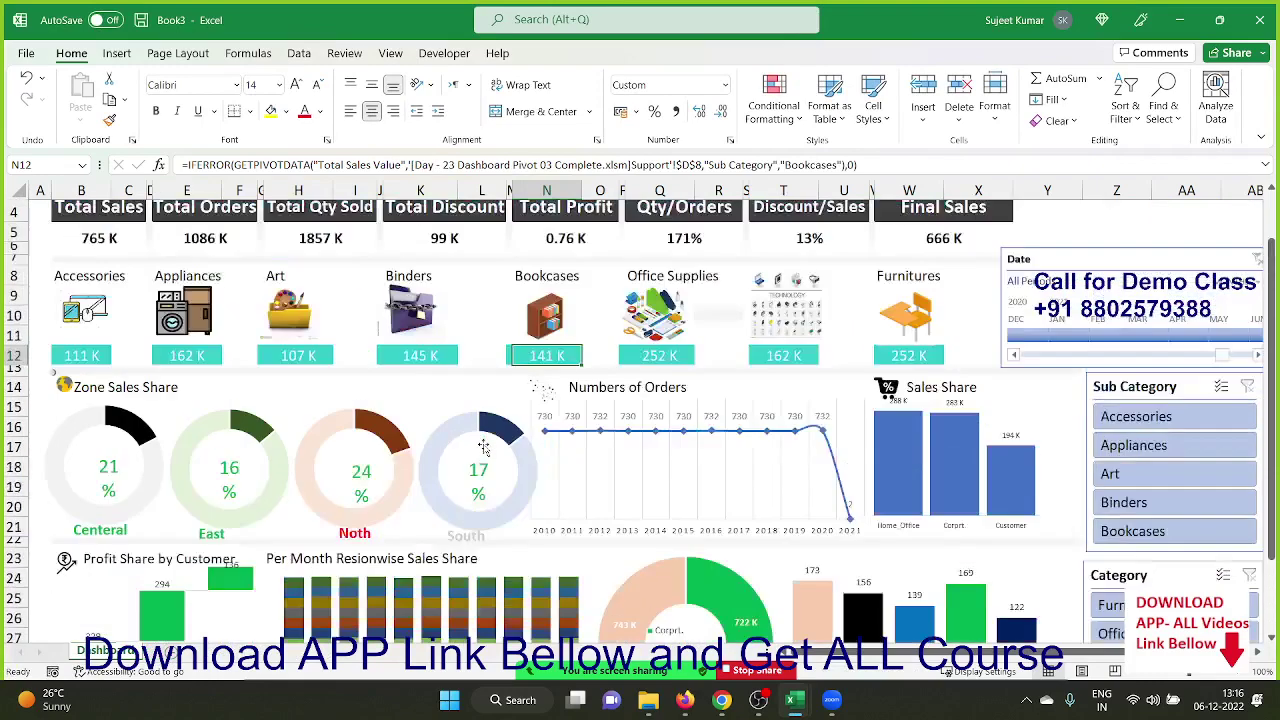
{"action": "left_click", "coordinate": [208, 302]}
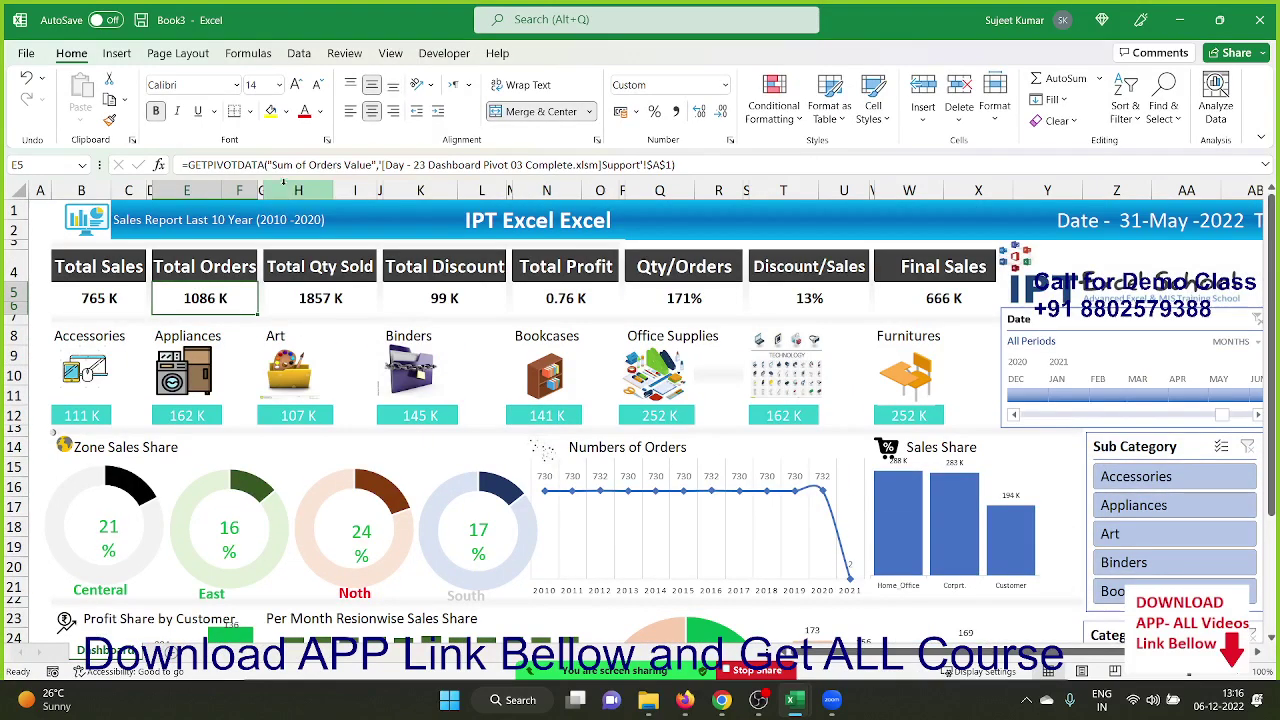
{"action": "left_click", "coordinate": [270, 165]}
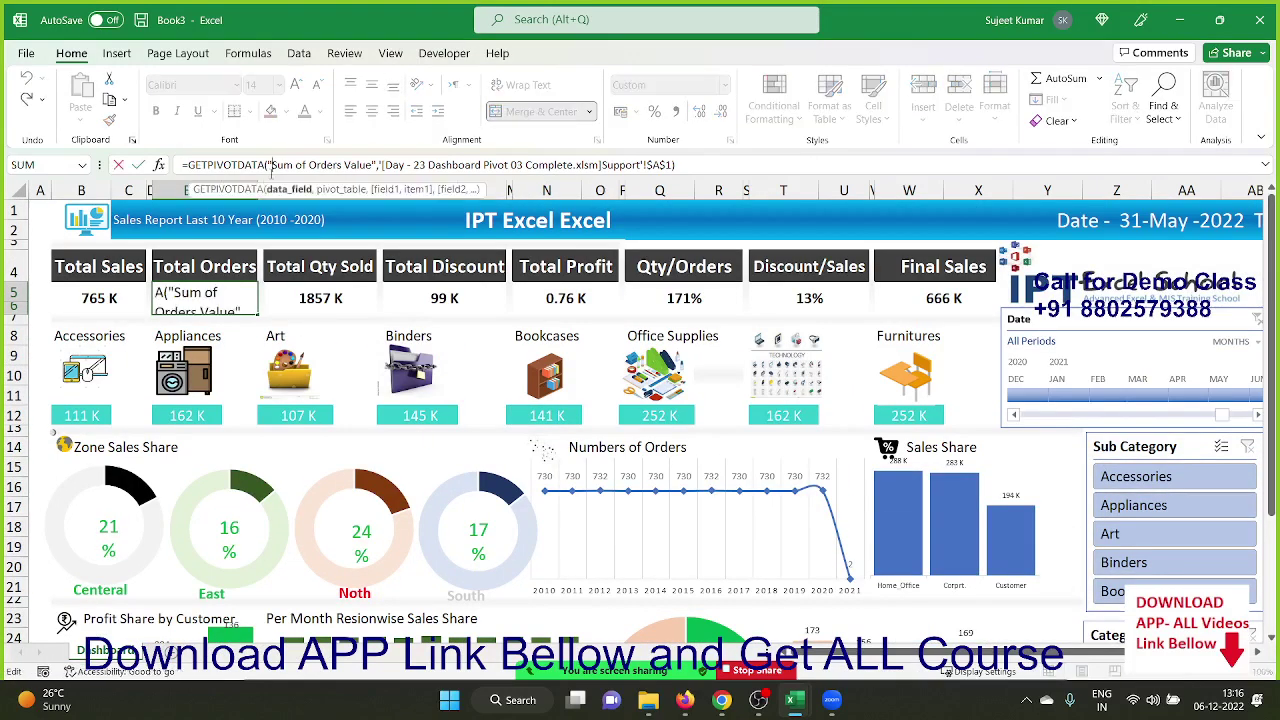
{"action": "key", "text": "Escape"}
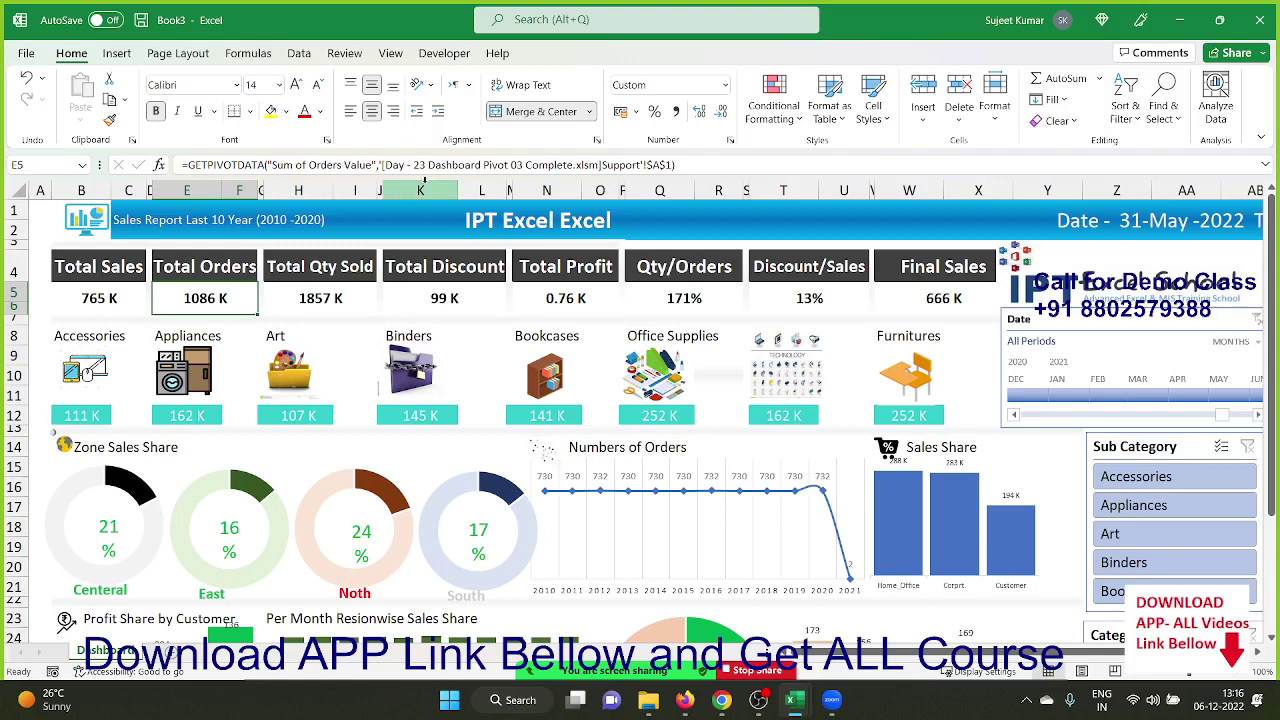
{"action": "left_click_drag", "start_coordinate": [426, 165], "coordinate": [615, 165]}
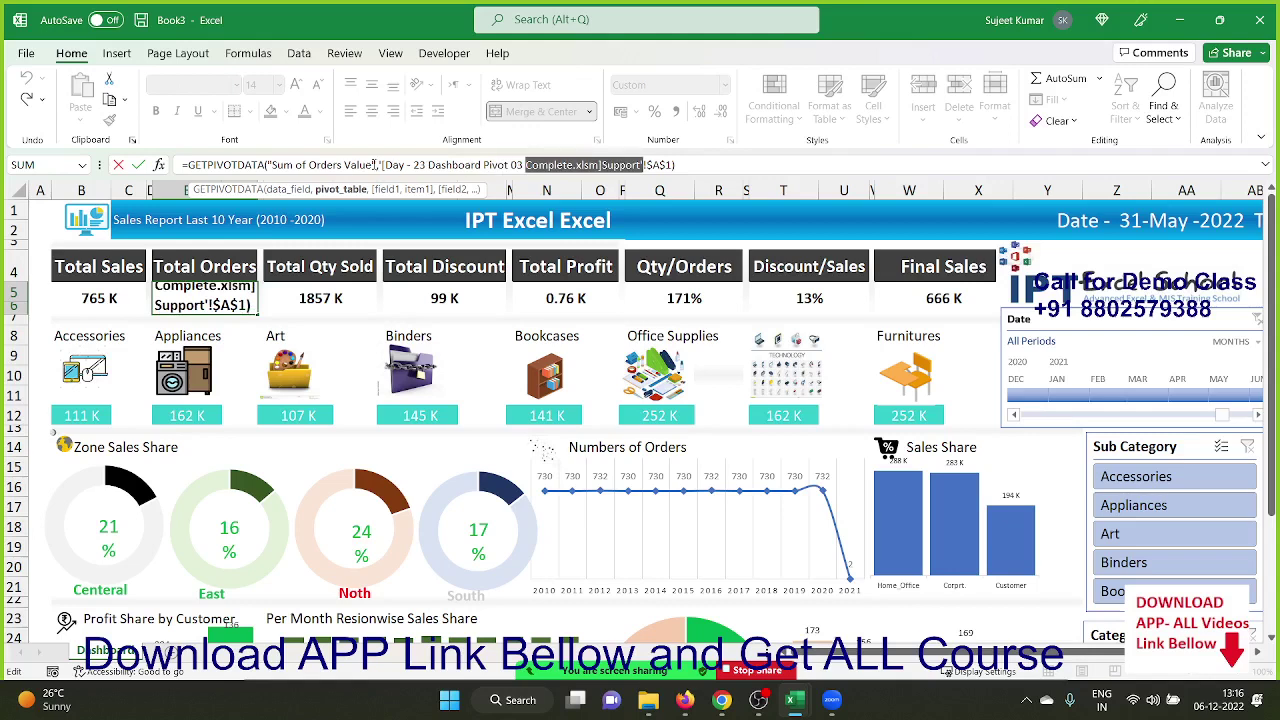
{"action": "left_click_drag", "start_coordinate": [375, 164], "coordinate": [663, 164]}
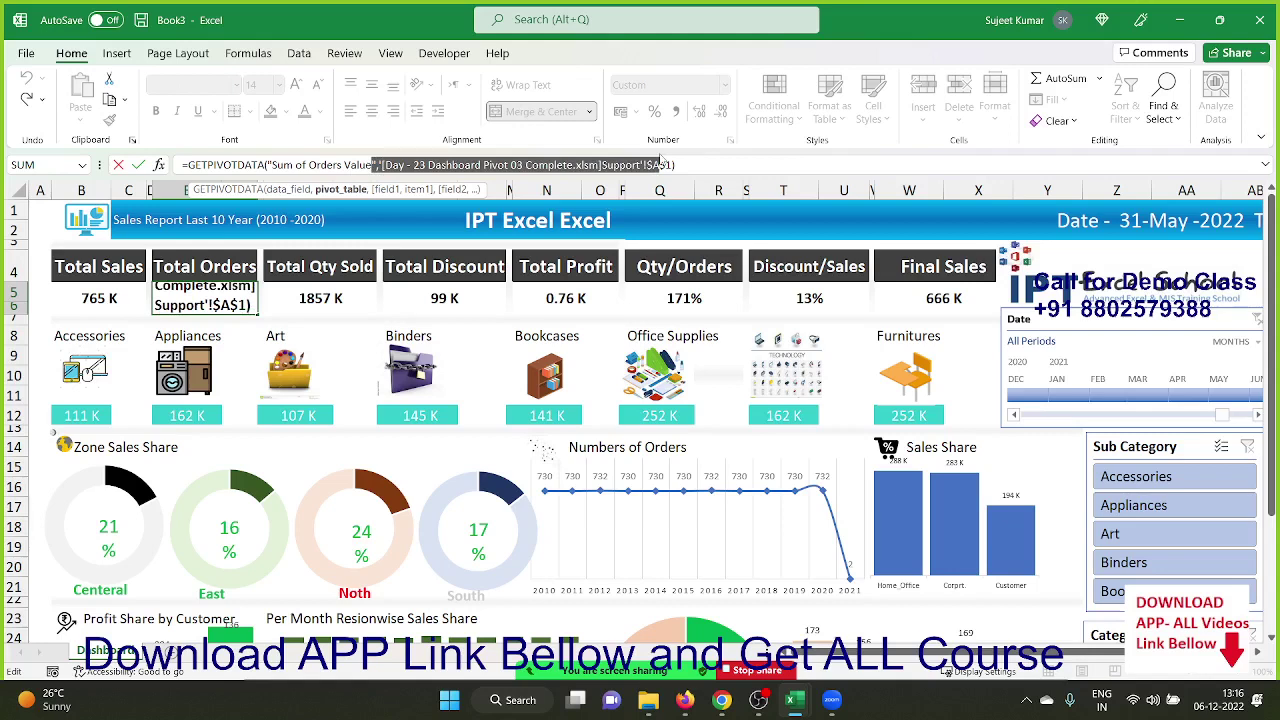
{"action": "key", "text": "Return"}
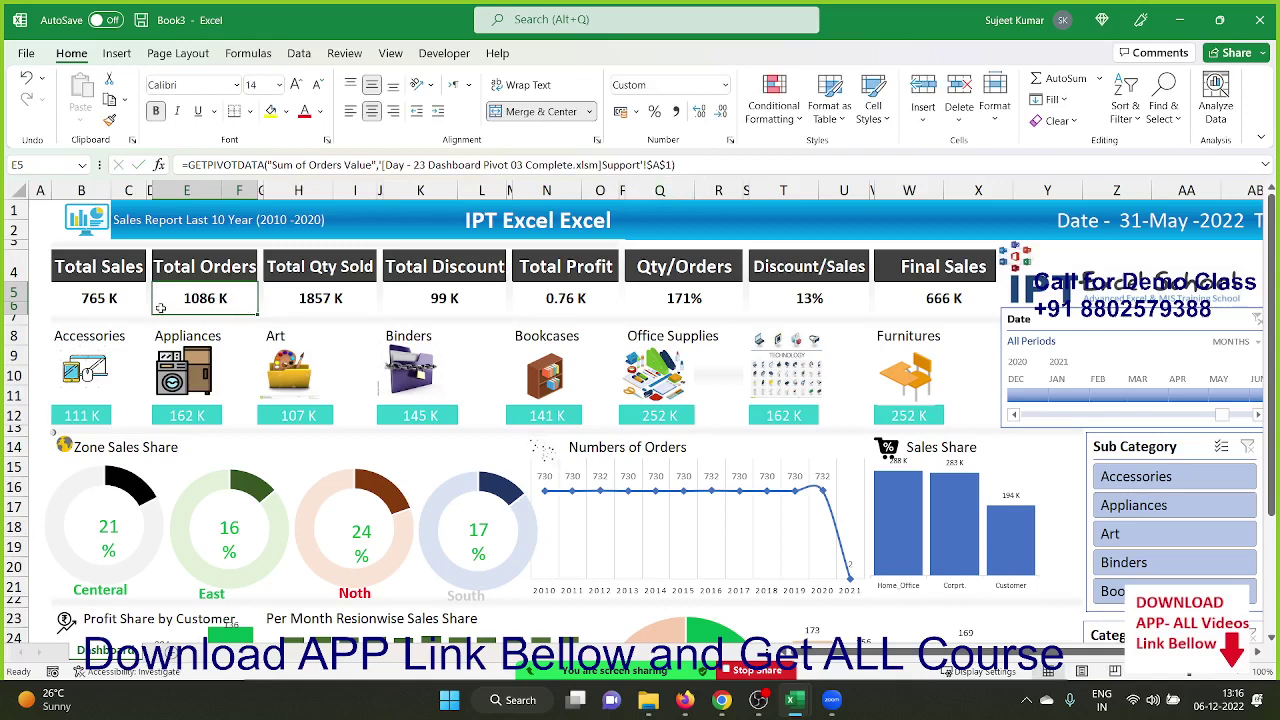
{"action": "left_click", "coordinate": [108, 300]}
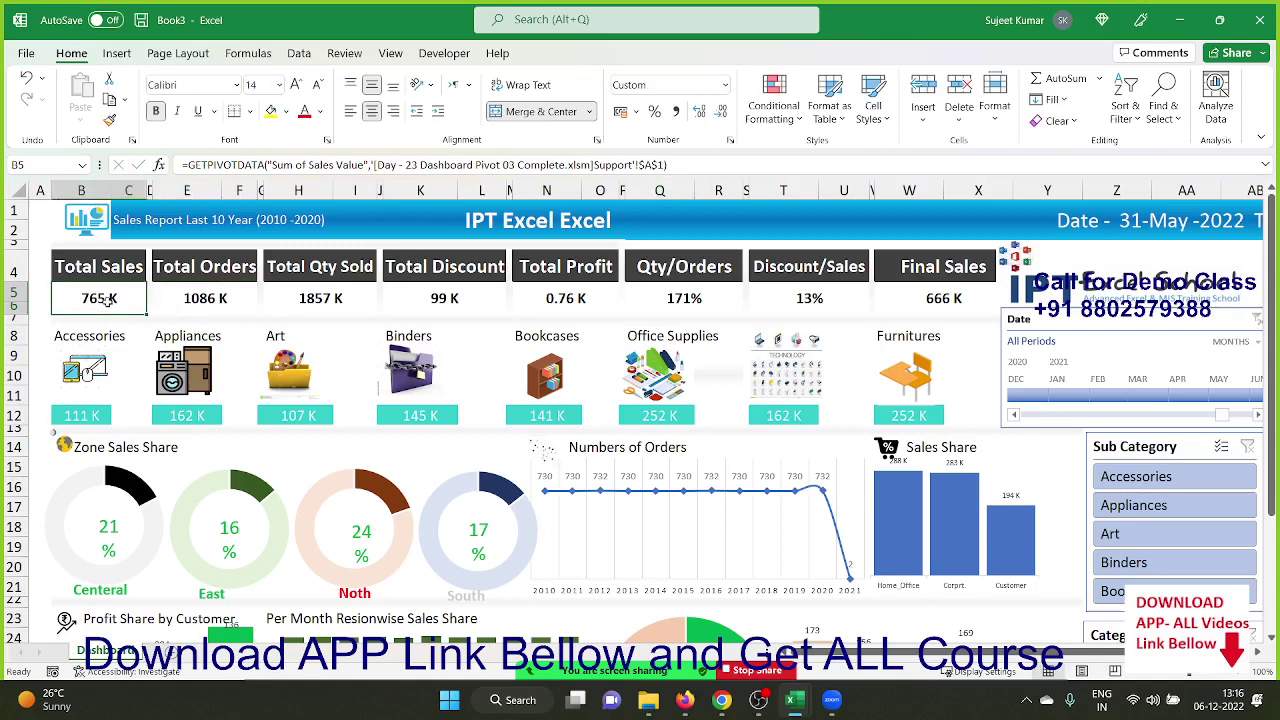
{"action": "left_click", "coordinate": [228, 302]}
{"action": "left_click", "coordinate": [285, 304]}
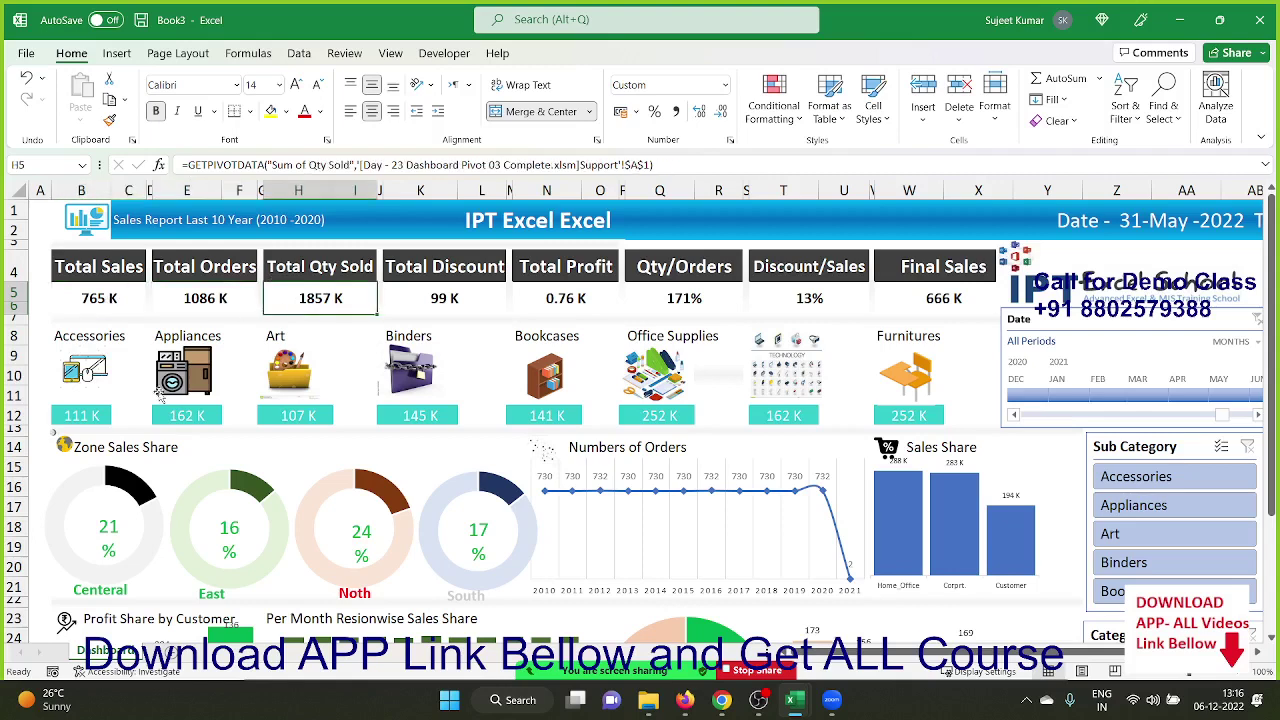
{"action": "left_click", "coordinate": [103, 428]}
Check the Appliances tile formula in E12, scroll through the dashboard, then select the whole sheet.
{"action": "left_click", "coordinate": [212, 418]}
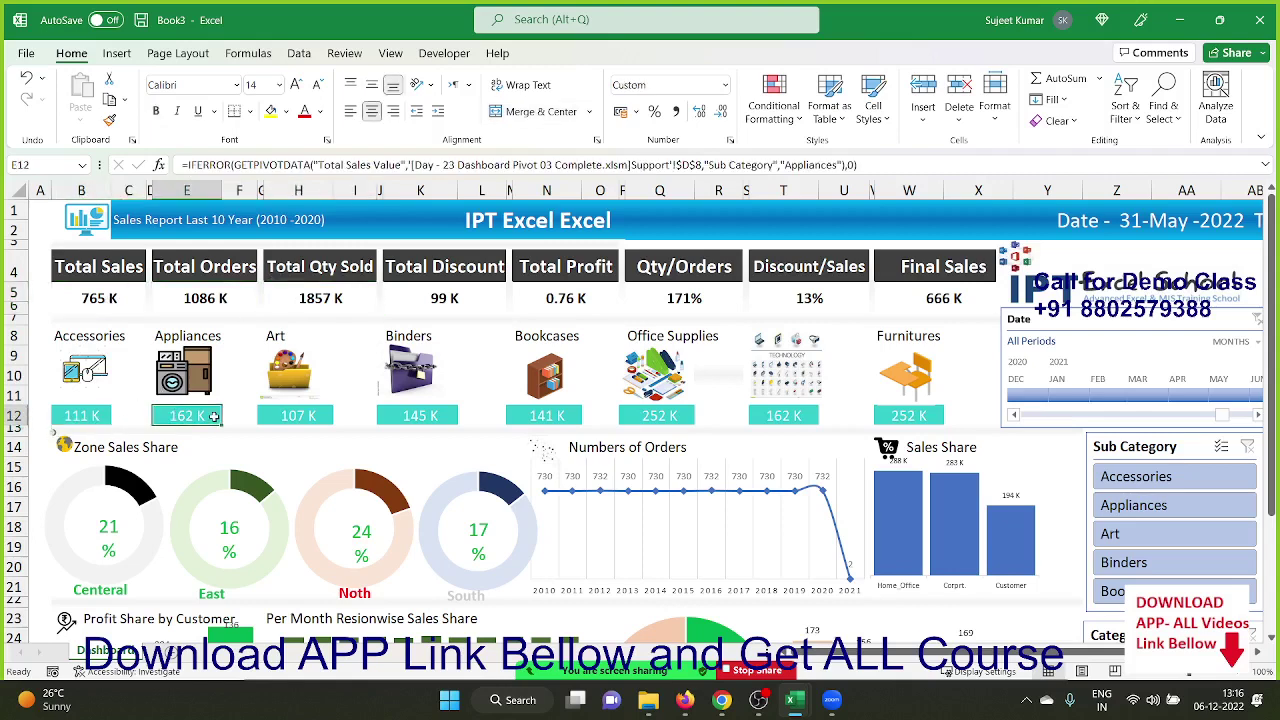
{"action": "scroll", "coordinate": [355, 427], "scroll_direction": "down", "scroll_amount": 3}
{"action": "scroll", "coordinate": [355, 430], "scroll_direction": "down", "scroll_amount": 2}
{"action": "scroll", "coordinate": [355, 425], "scroll_direction": "up", "scroll_amount": 5}
{"action": "scroll", "coordinate": [848, 490], "scroll_direction": "down", "scroll_amount": 3}
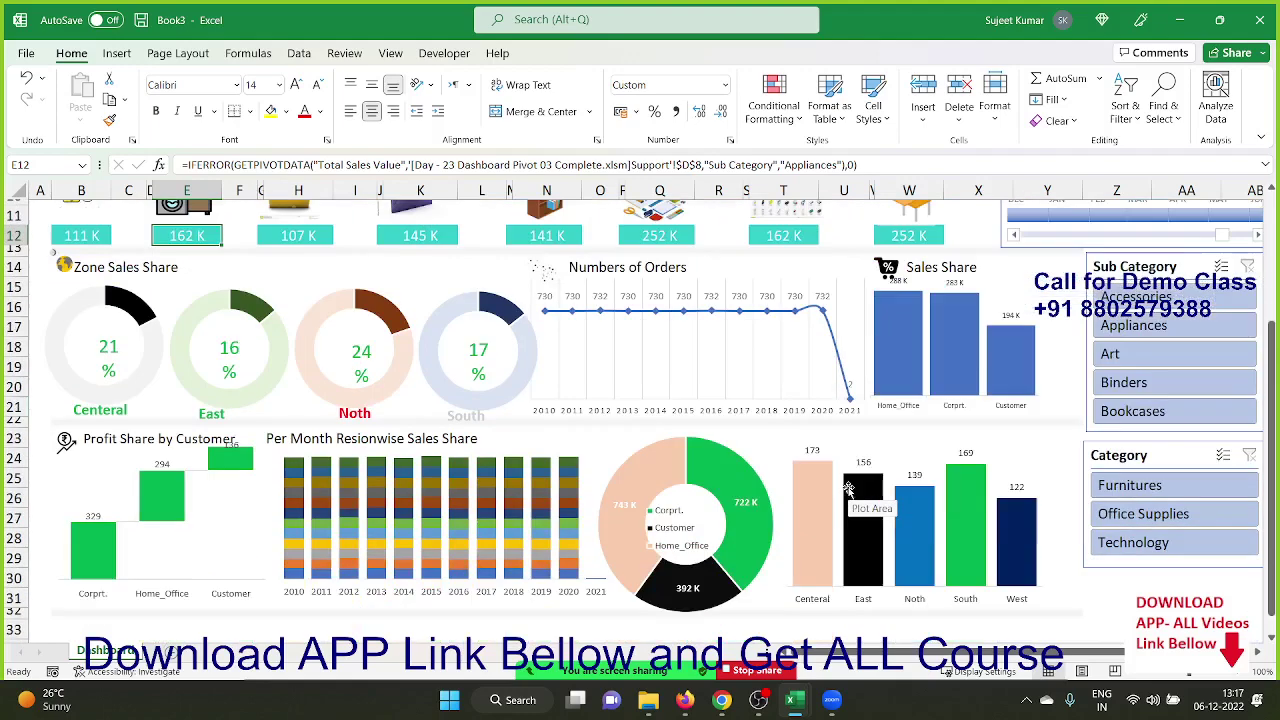
{"action": "scroll", "coordinate": [848, 490], "scroll_direction": "down", "scroll_amount": 1}
{"action": "scroll", "coordinate": [848, 490], "scroll_direction": "up", "scroll_amount": 4}
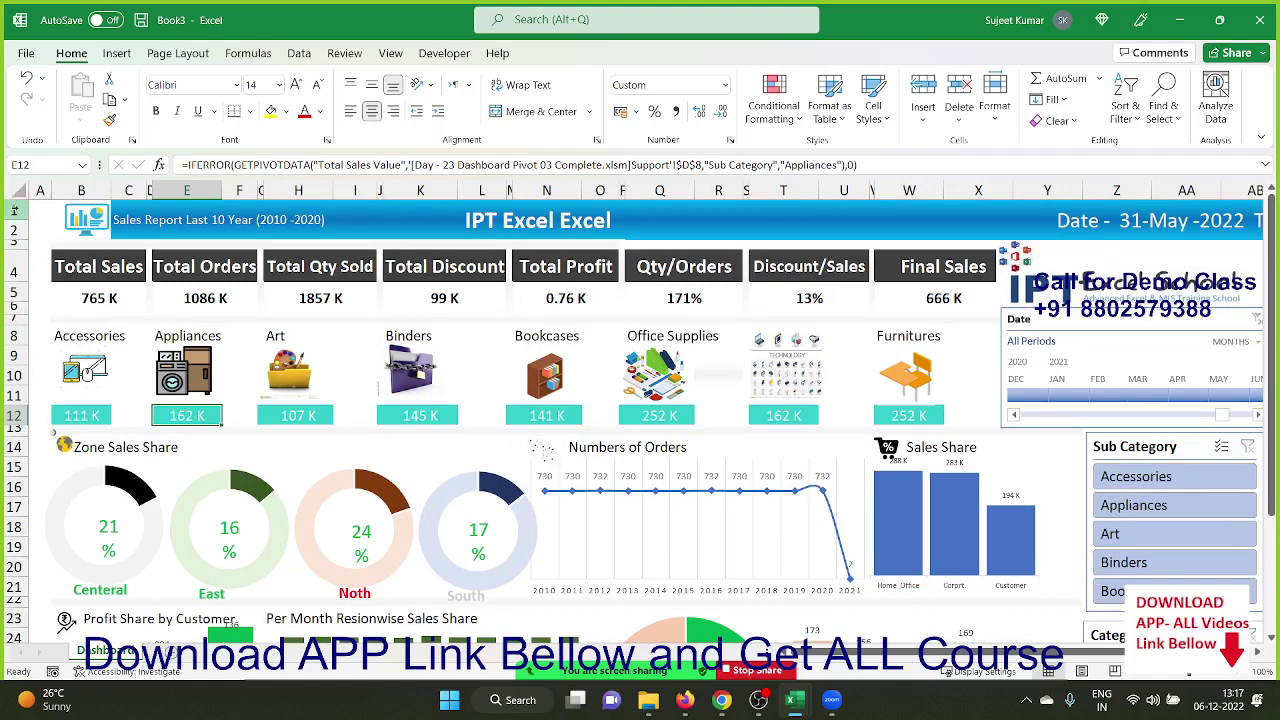
{"action": "left_click", "coordinate": [22, 191]}
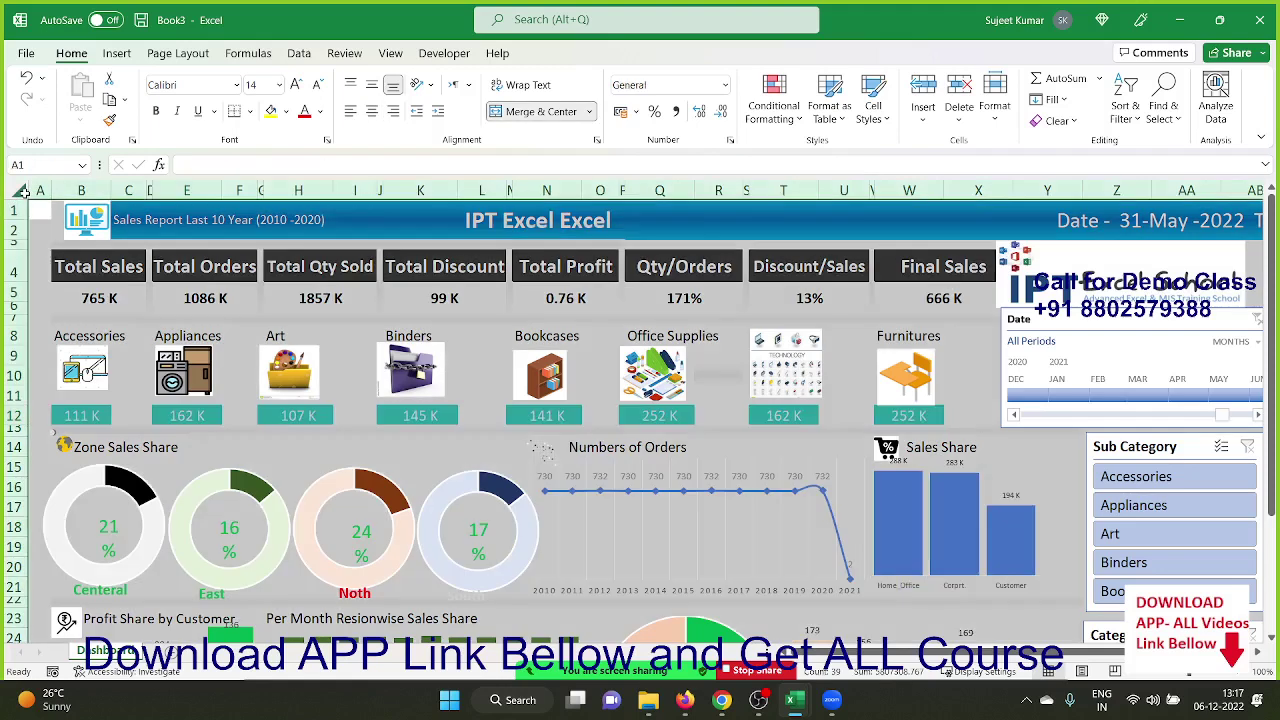
Paste the copied dashboard sheet back as values only, replacing the tile formulas.
{"action": "key", "text": "ctrl+c"}
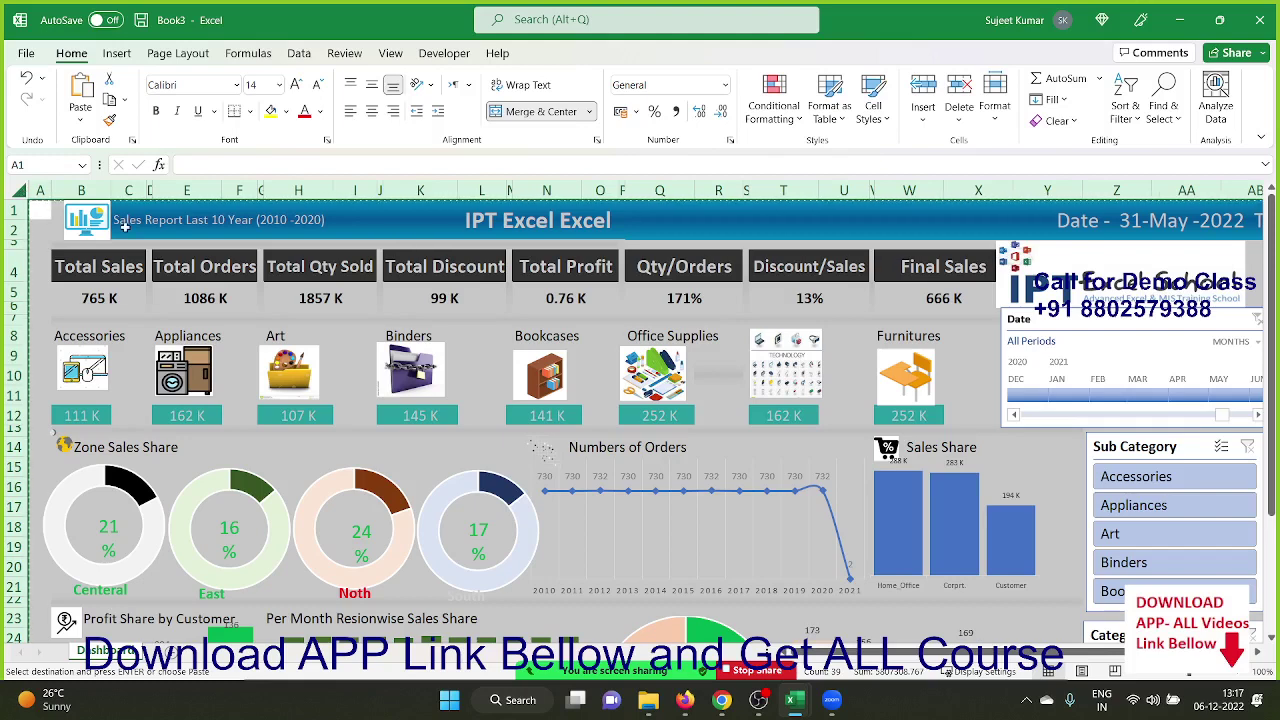
{"action": "right_click", "coordinate": [124, 227]}
{"action": "left_click", "coordinate": [196, 377]}
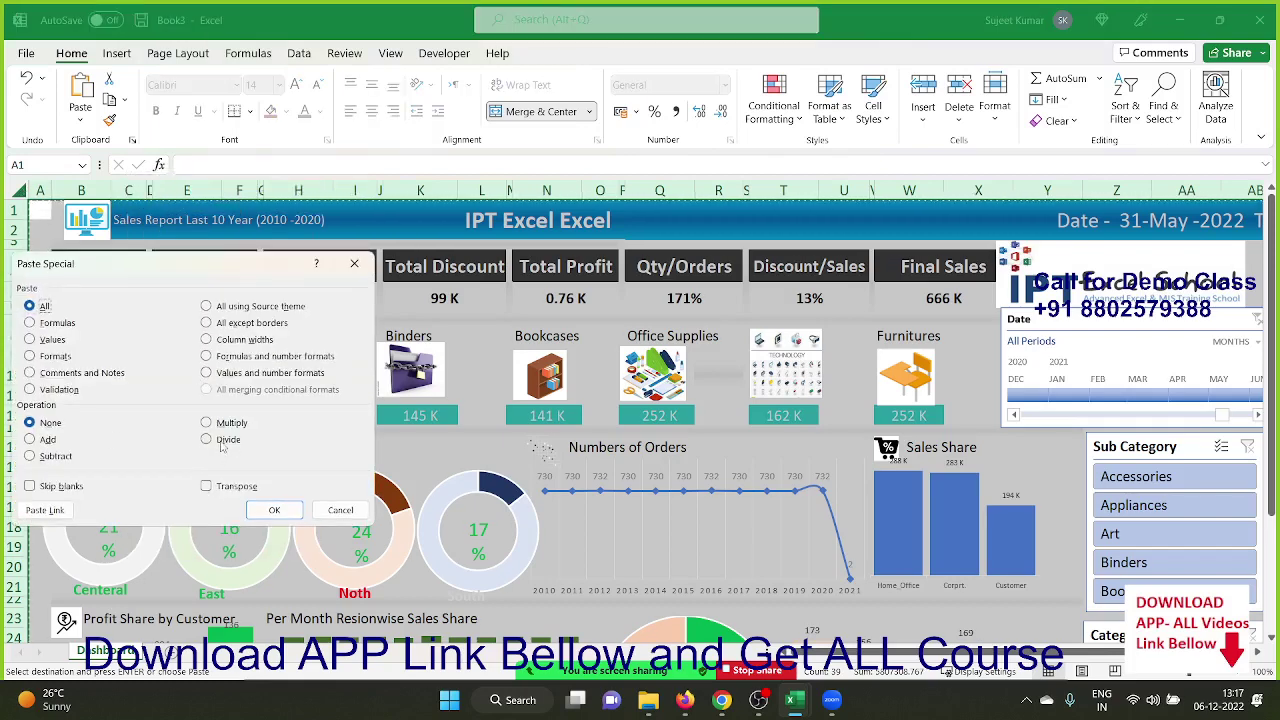
{"action": "left_click", "coordinate": [50, 340]}
{"action": "left_click", "coordinate": [280, 510]}
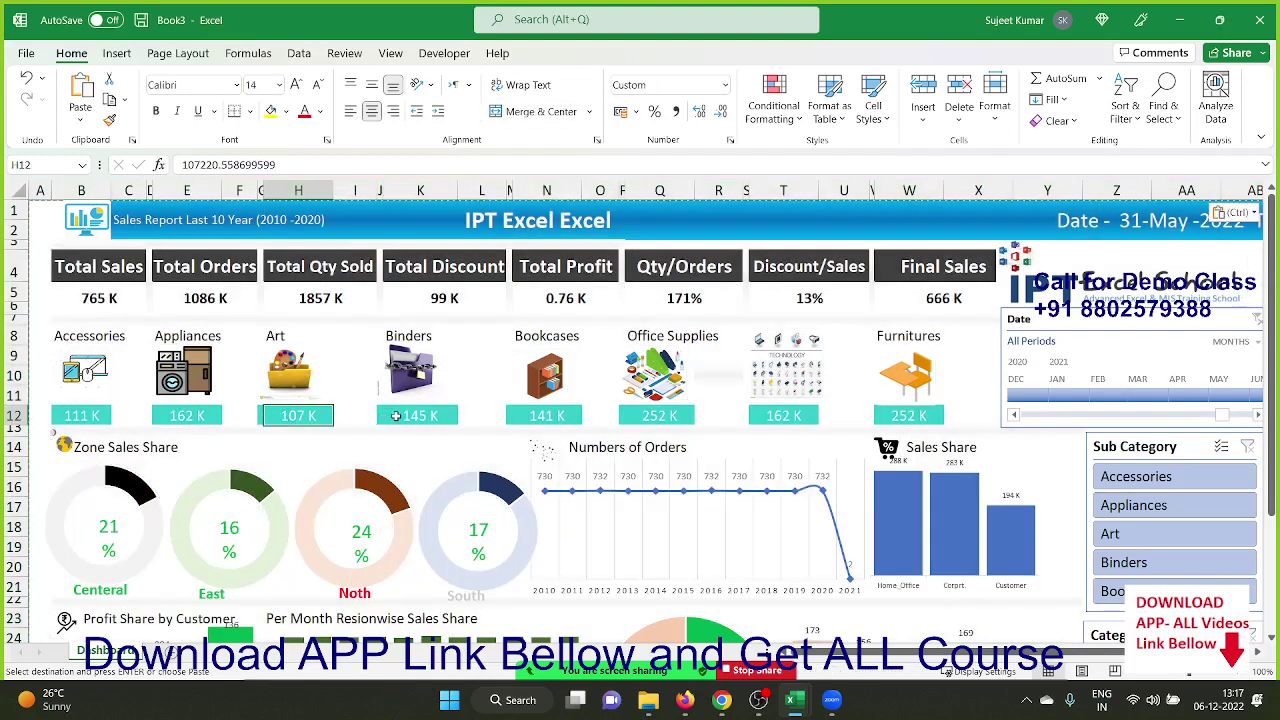
Check the values behind the Binders, Bookcases, Office Supplies, 162 K and Furnitures cards, then close Book3.
{"action": "left_click", "coordinate": [396, 416]}
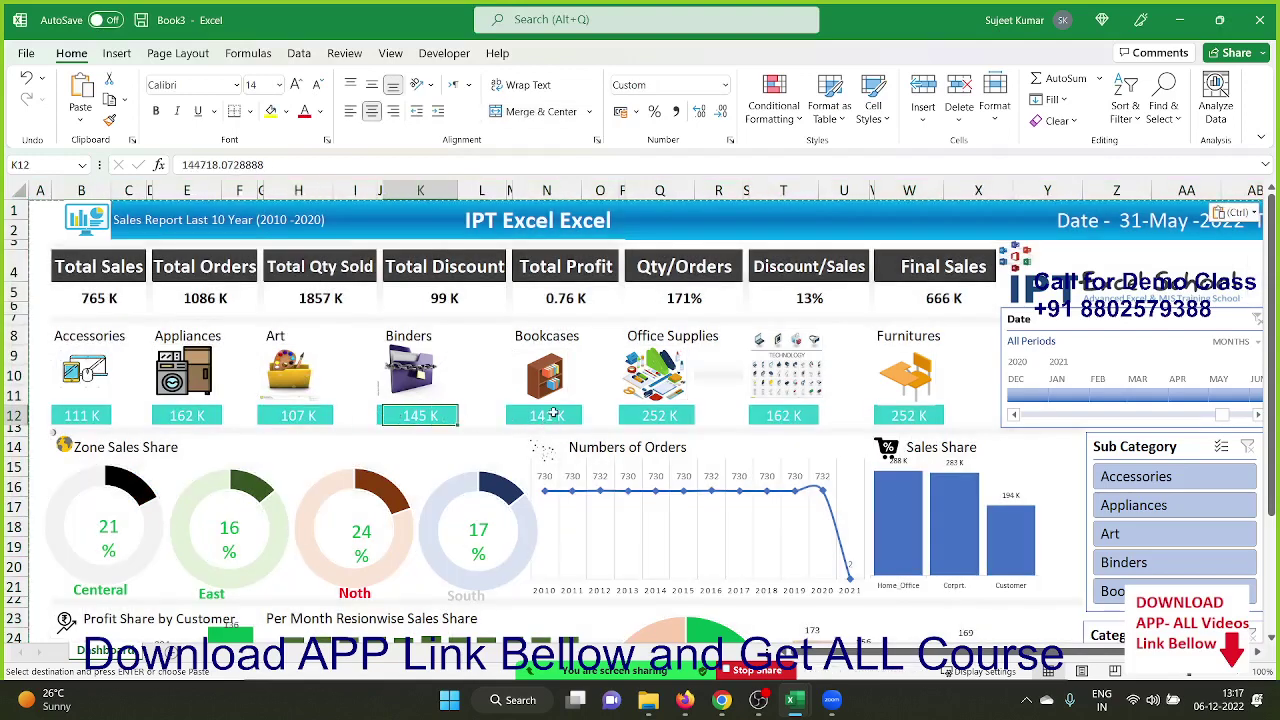
{"action": "left_click", "coordinate": [550, 415]}
{"action": "left_click", "coordinate": [652, 417]}
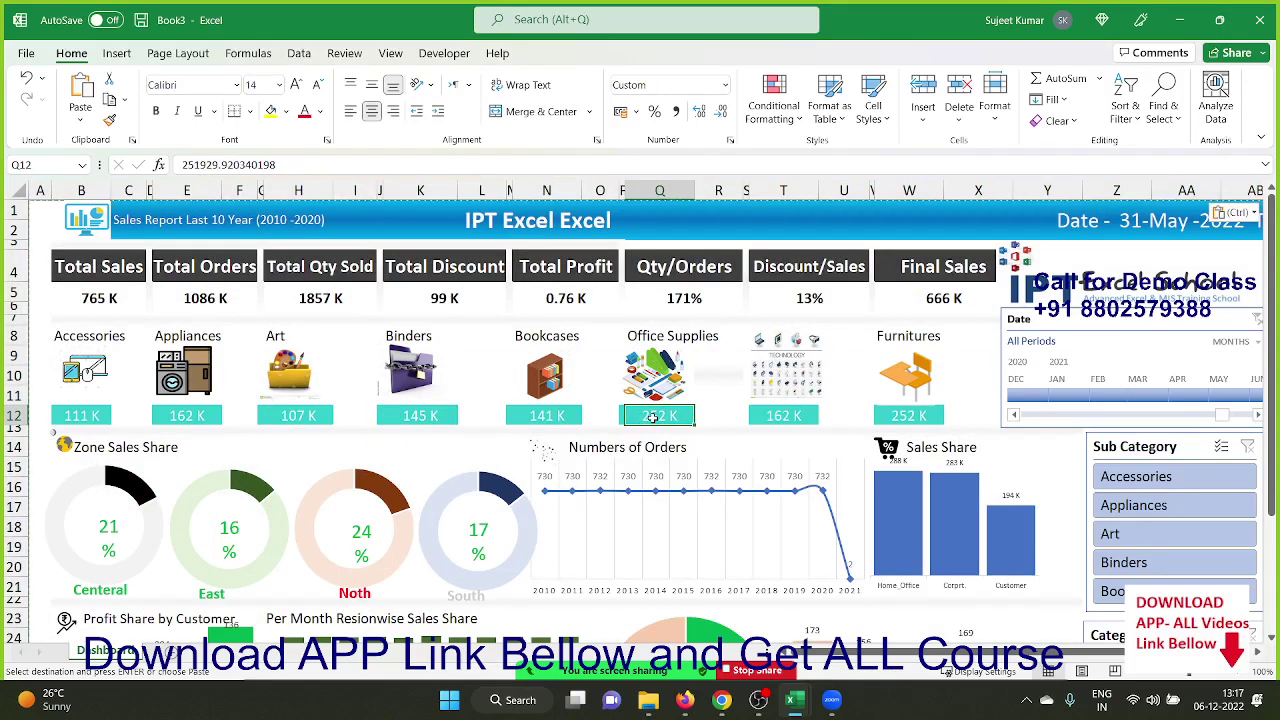
{"action": "left_click", "coordinate": [803, 420]}
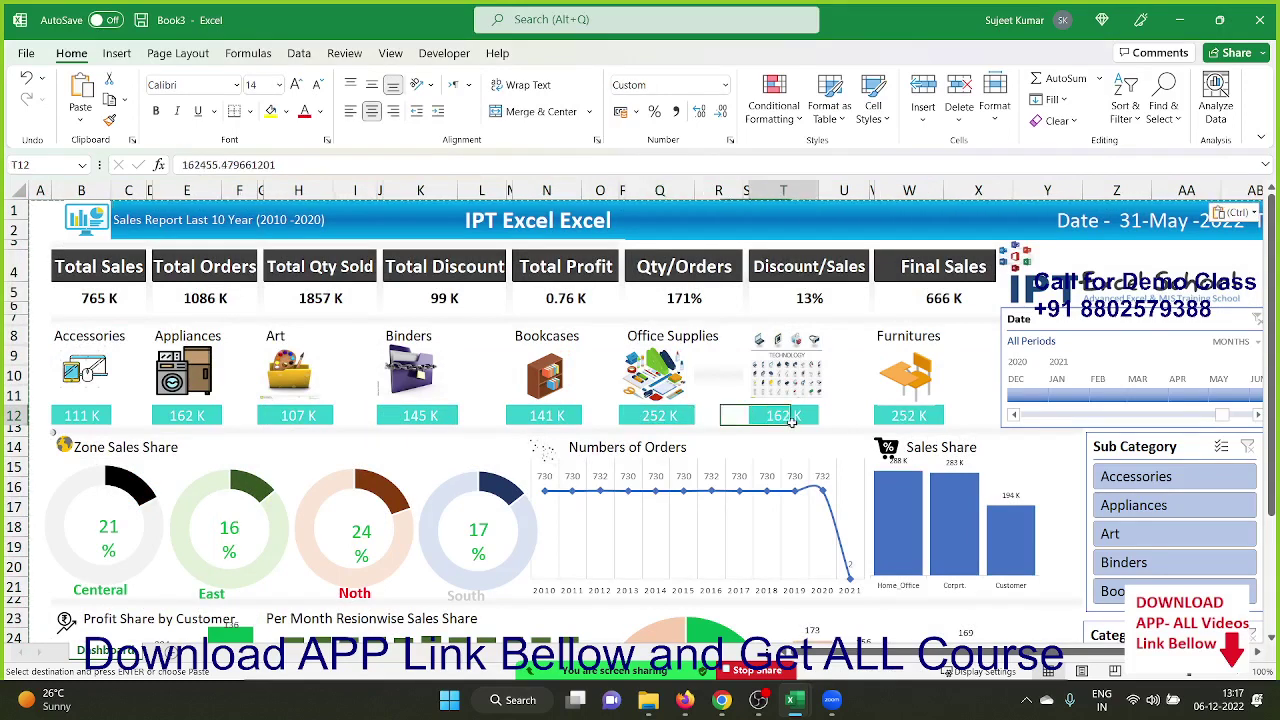
{"action": "left_click", "coordinate": [908, 415]}
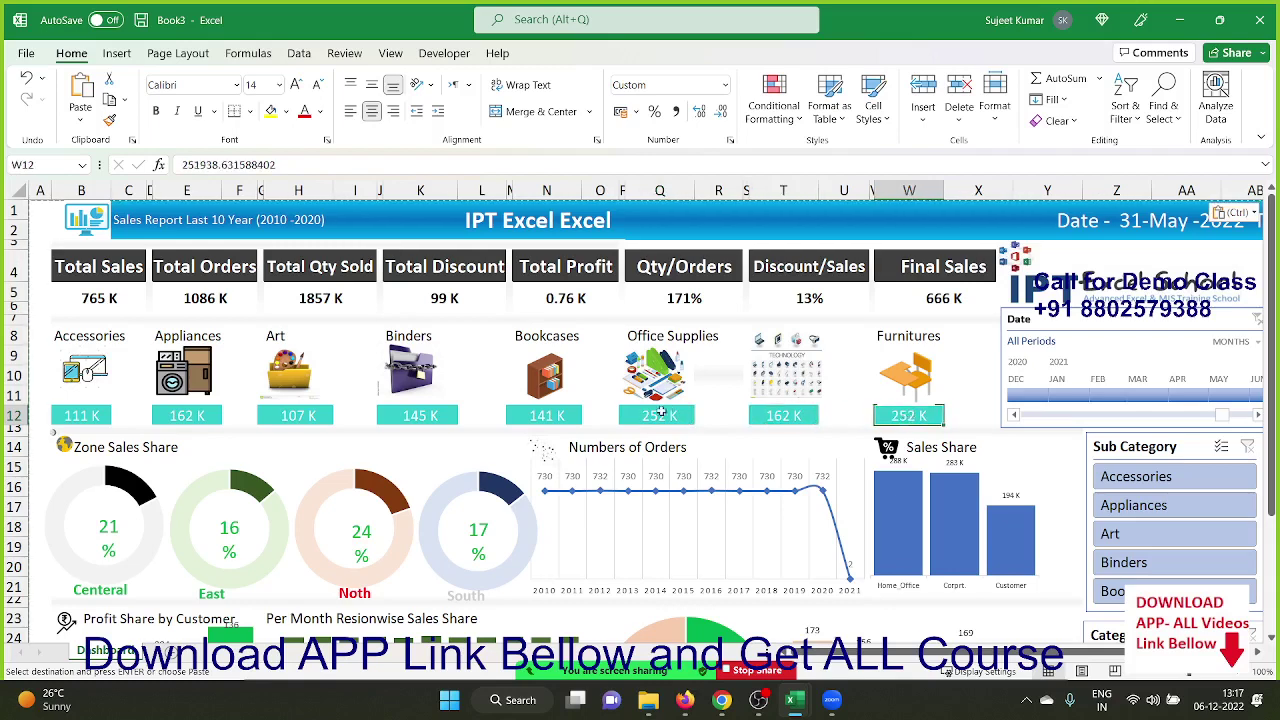
{"action": "left_click", "coordinate": [632, 416]}
{"action": "left_click", "coordinate": [550, 415]}
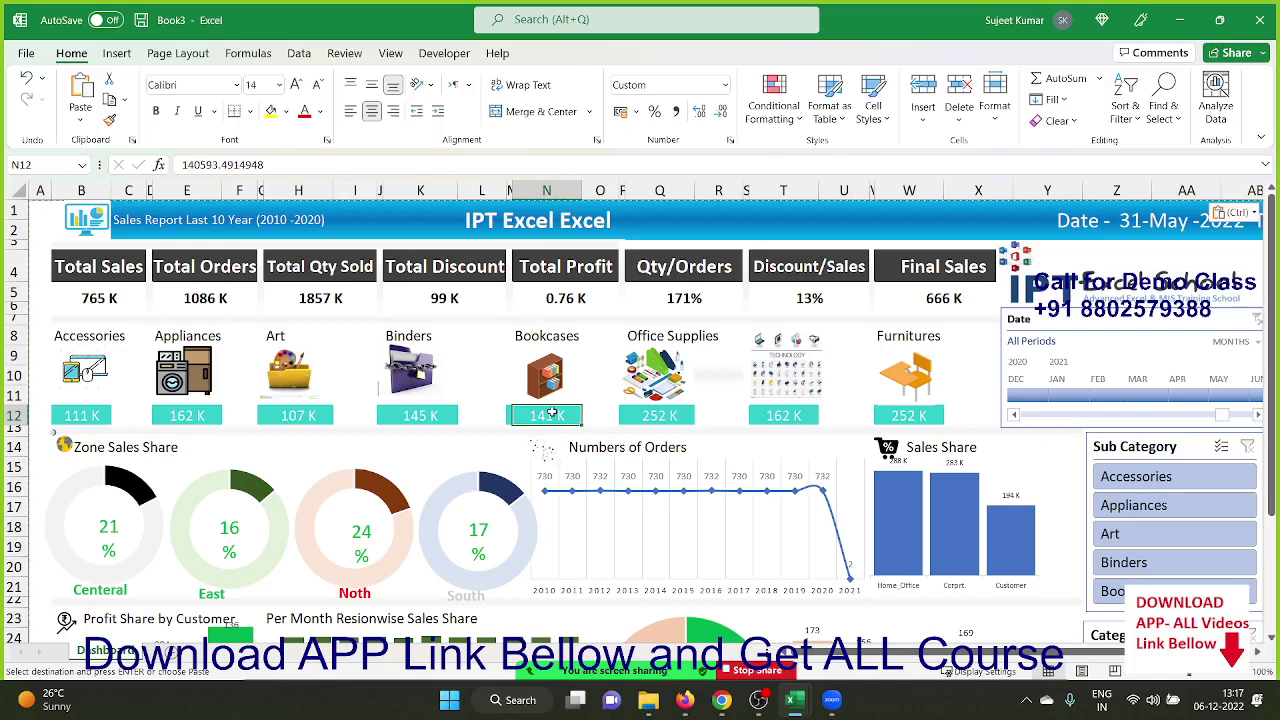
{"action": "left_click", "coordinate": [1262, 17]}
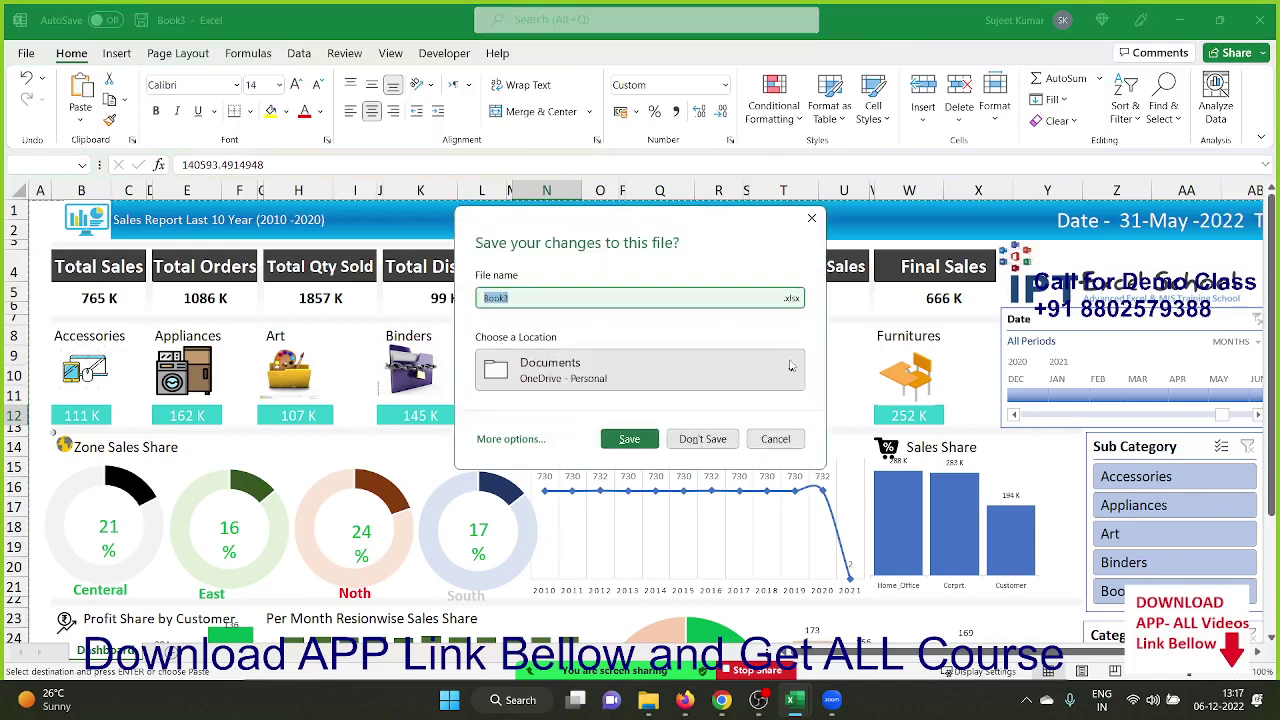
Close Book3 and the Day - 23 Dashboard Pivot 03 Complete workbook without saving, discarding the clipboard.
{"action": "left_click", "coordinate": [703, 439]}
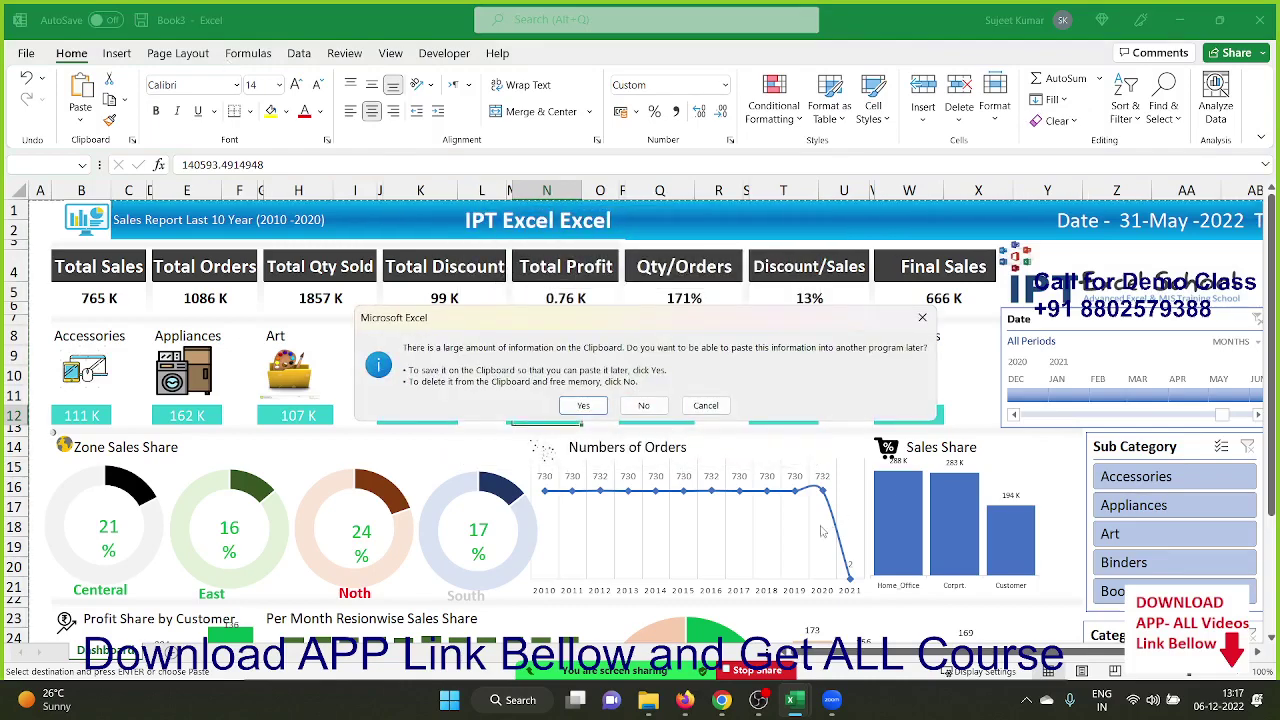
{"action": "left_click", "coordinate": [643, 405]}
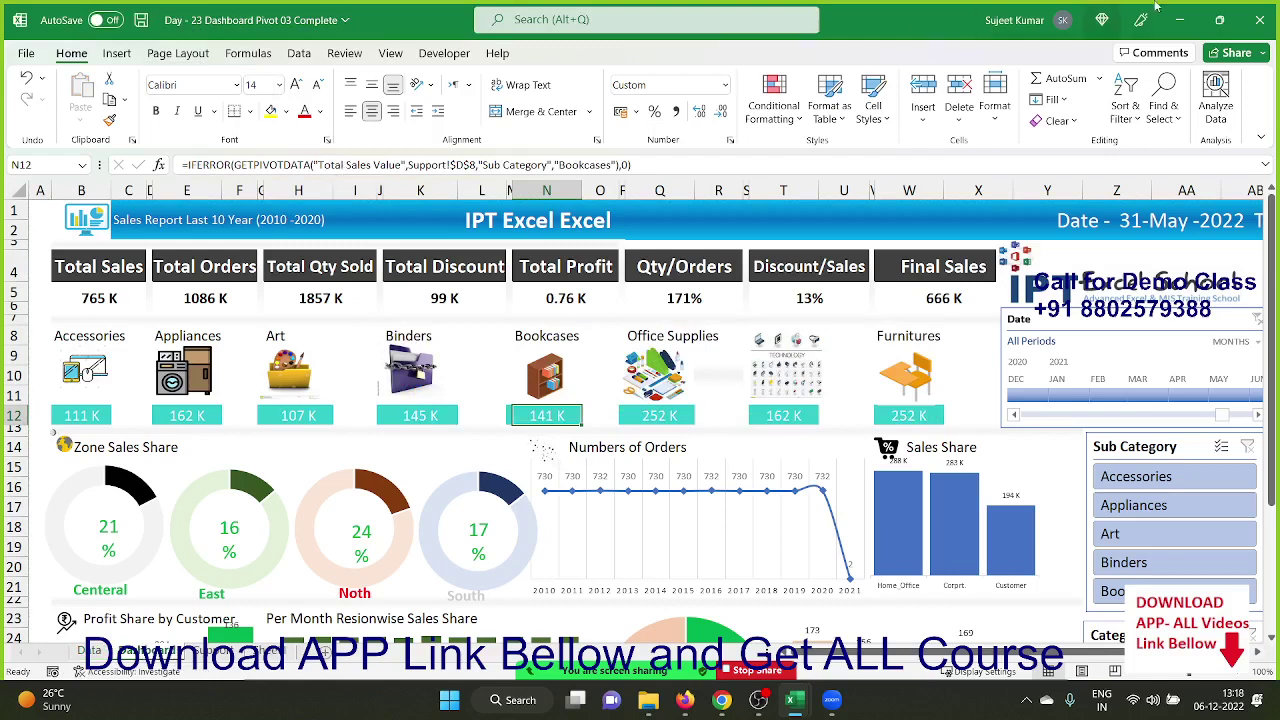
{"action": "left_click", "coordinate": [1250, 22]}
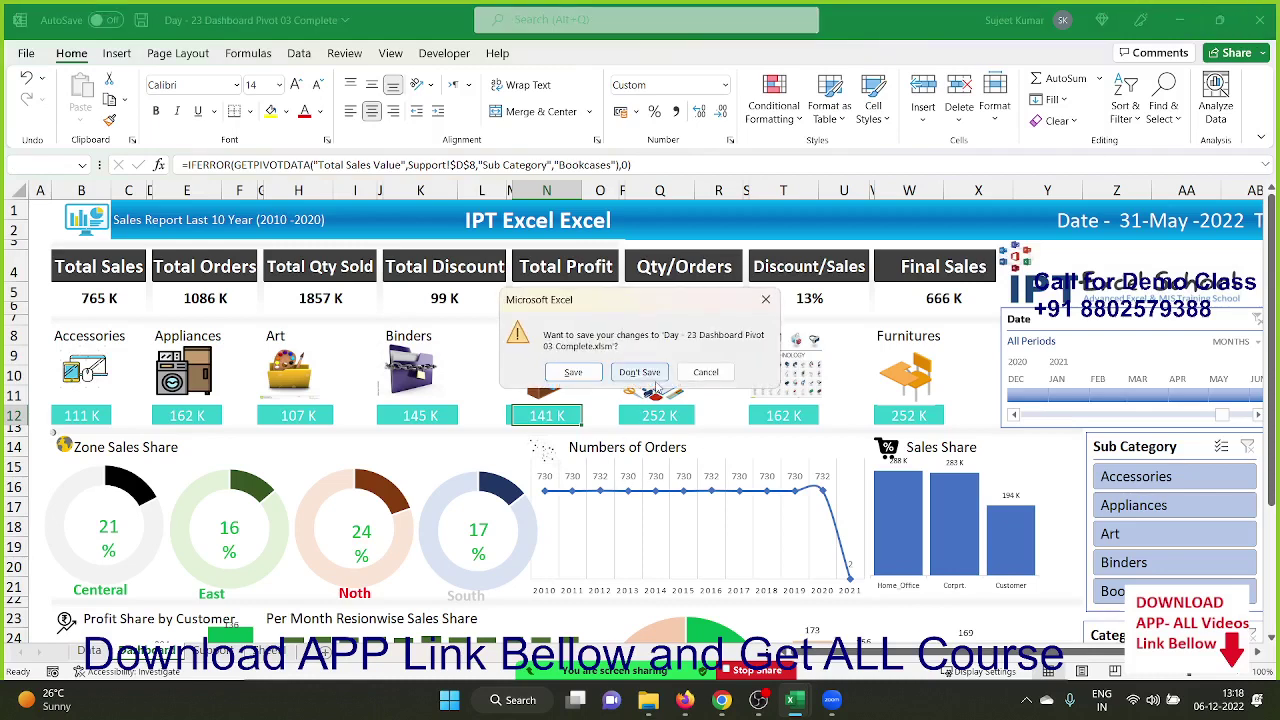
{"action": "left_click", "coordinate": [655, 380]}
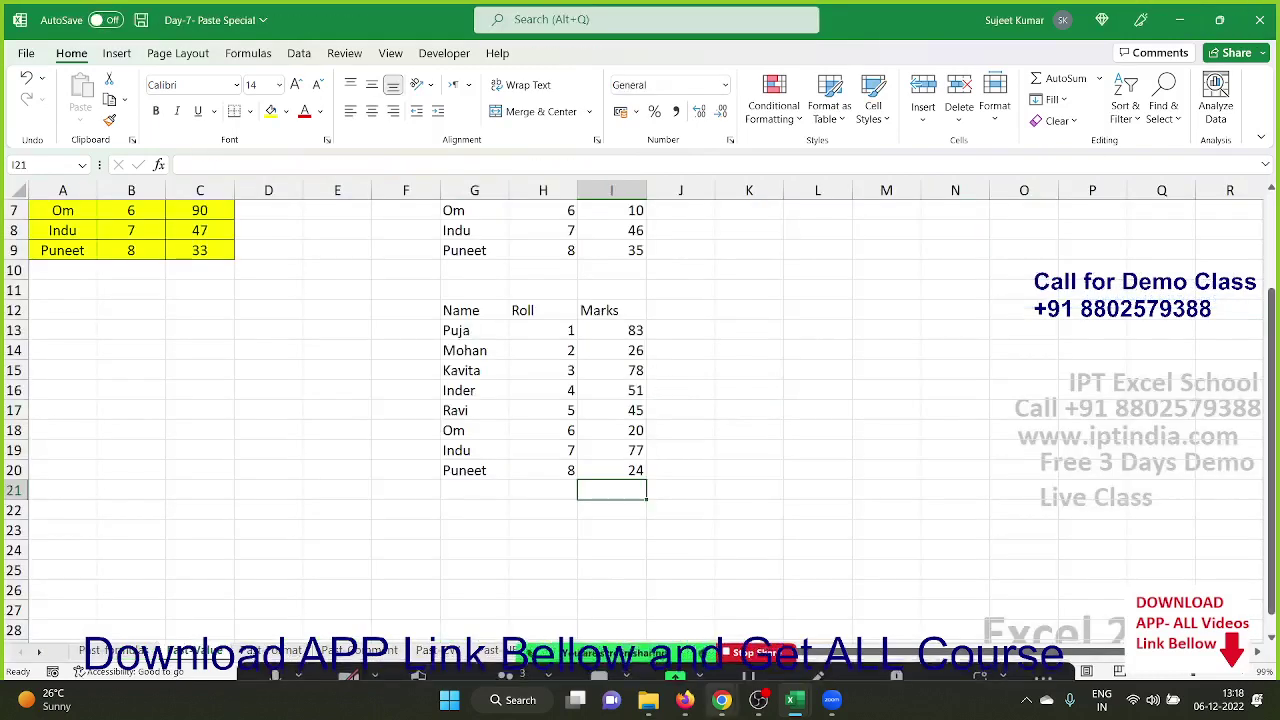
{"action": "left_click", "coordinate": [648, 700]}
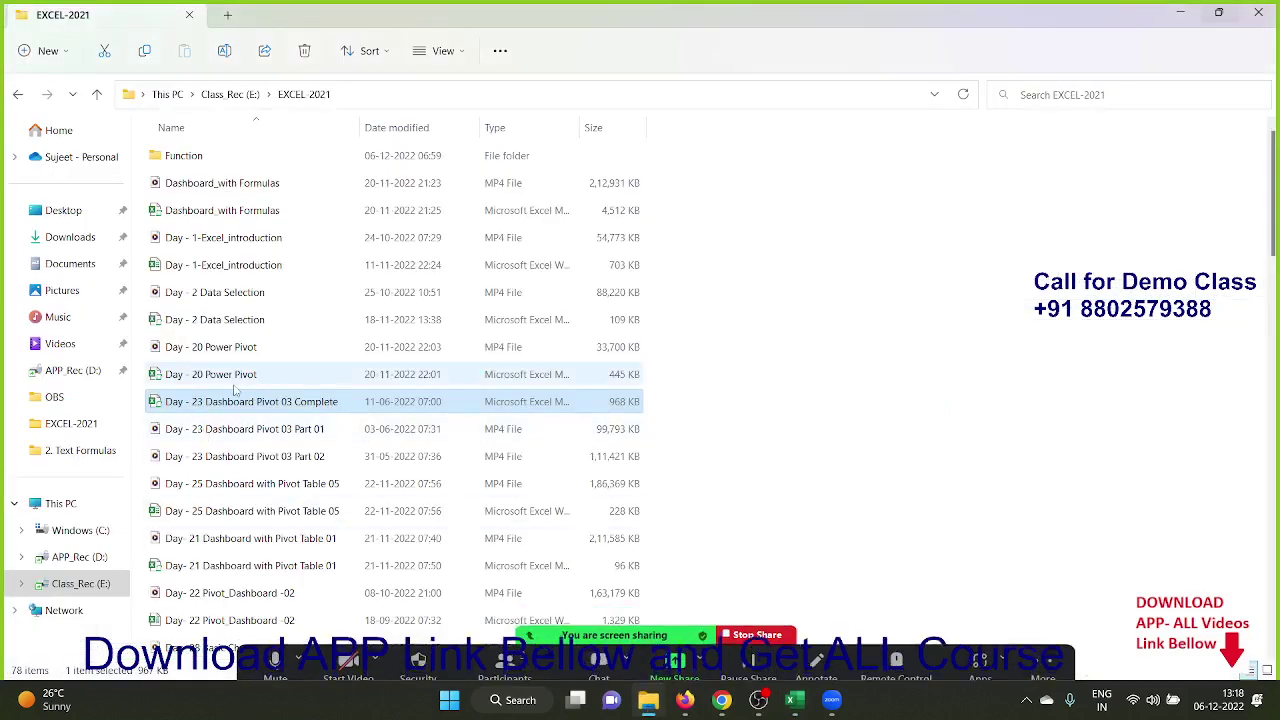
{"action": "scroll", "coordinate": [240, 405], "scroll_direction": "down", "scroll_amount": 5}
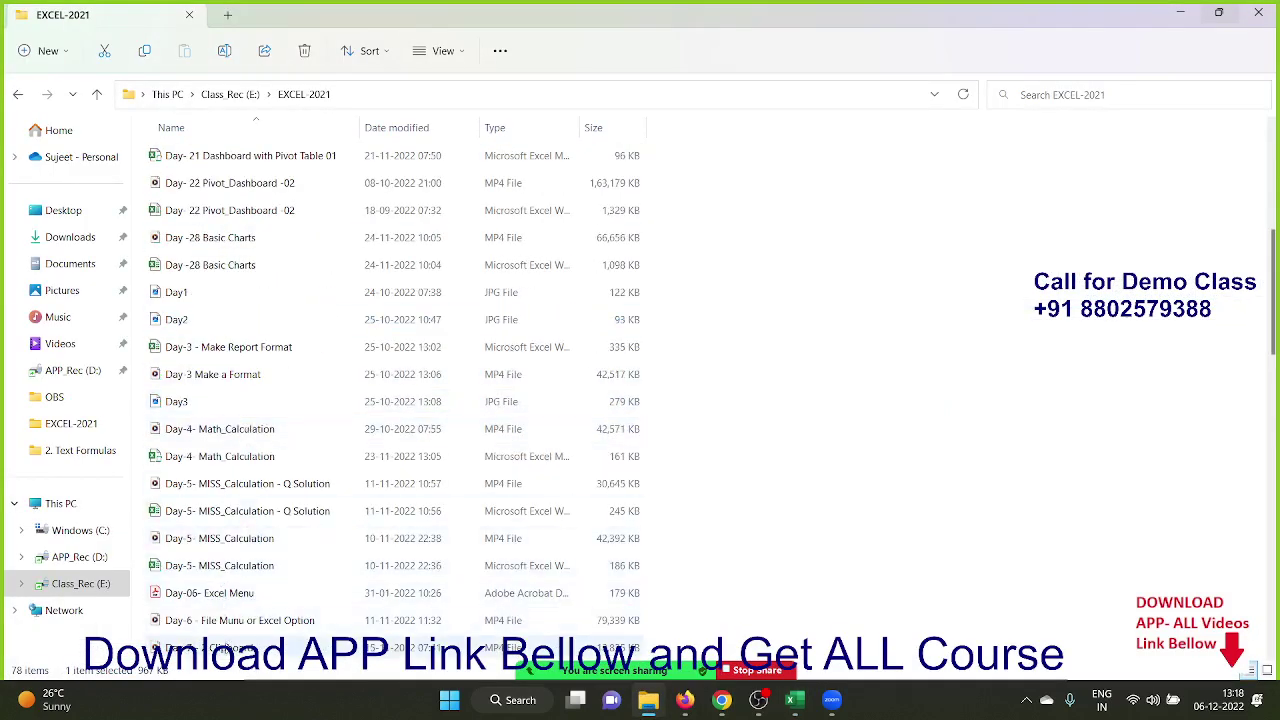
{"action": "scroll", "coordinate": [232, 500], "scroll_direction": "up", "scroll_amount": 5}
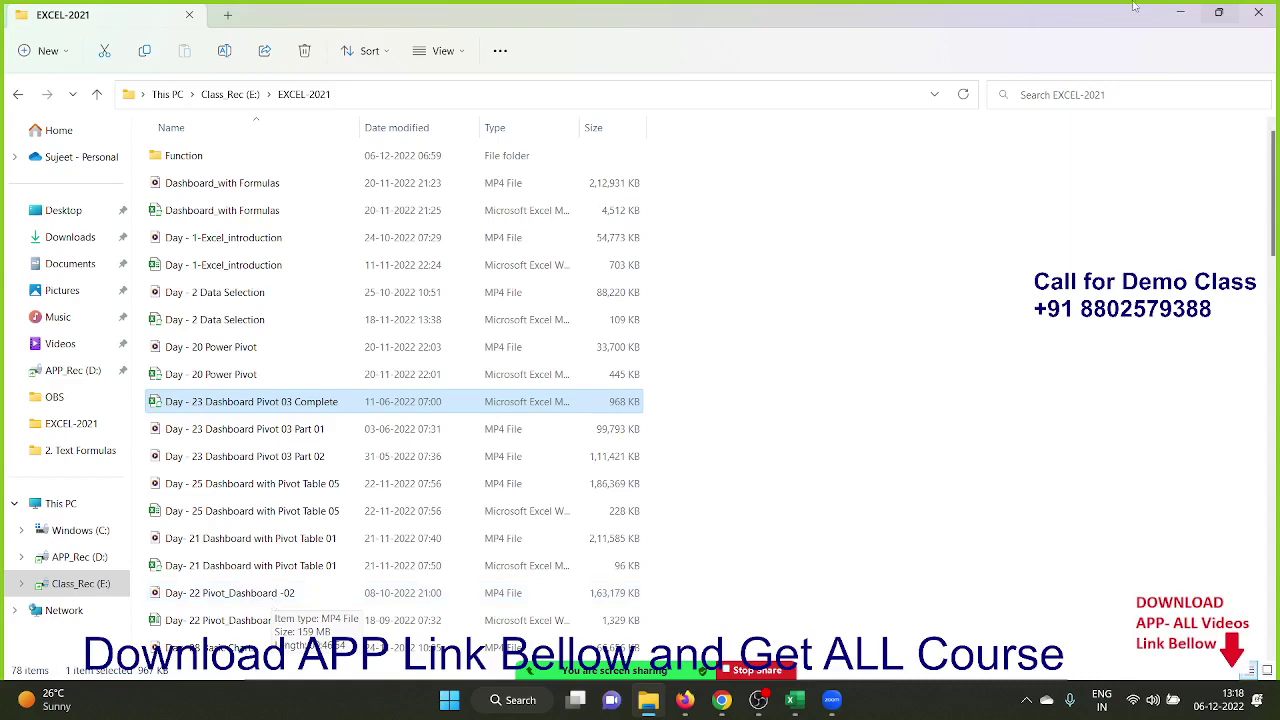
{"action": "left_click", "coordinate": [1175, 15]}
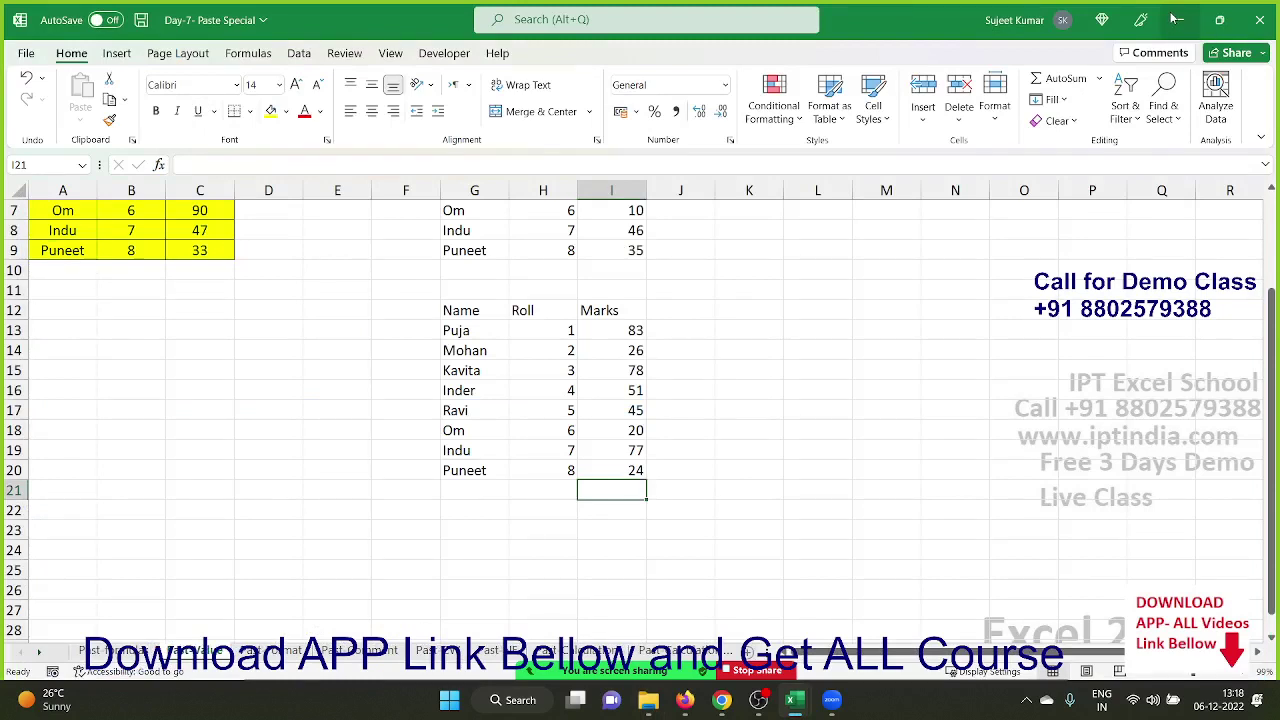
{"action": "left_click", "coordinate": [485, 352]}
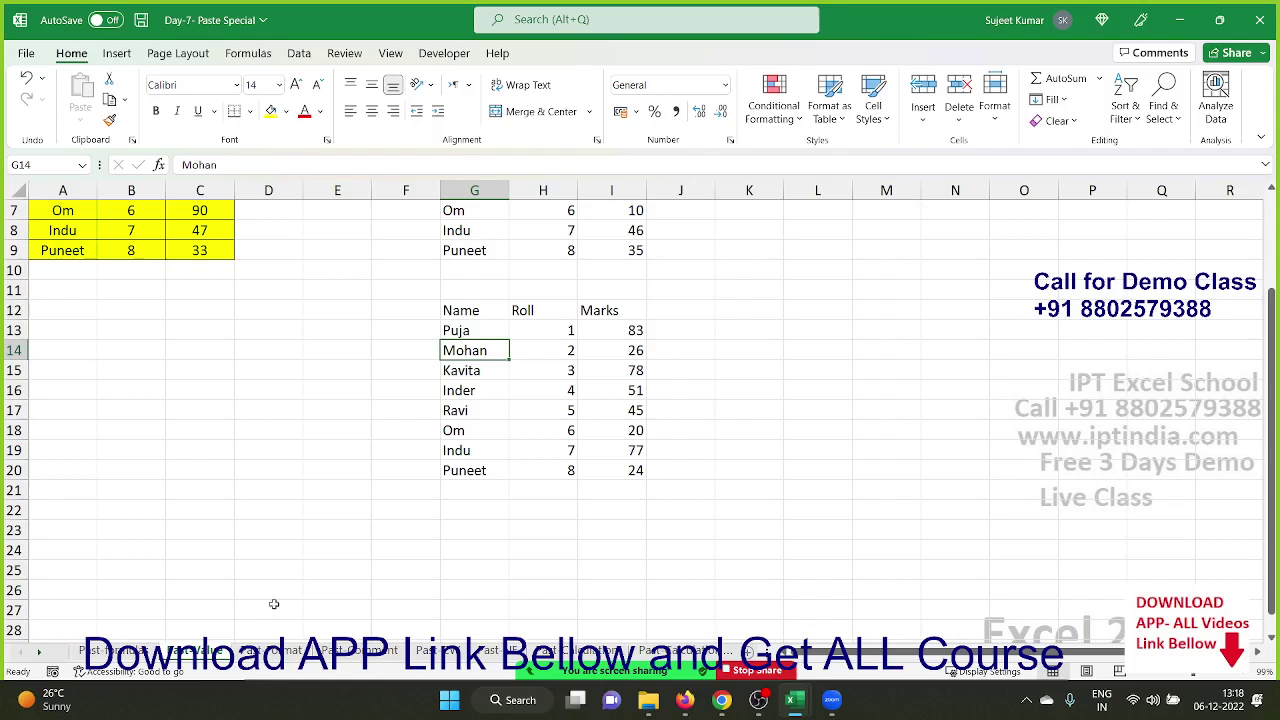
{"action": "right_click", "coordinate": [212, 652]}
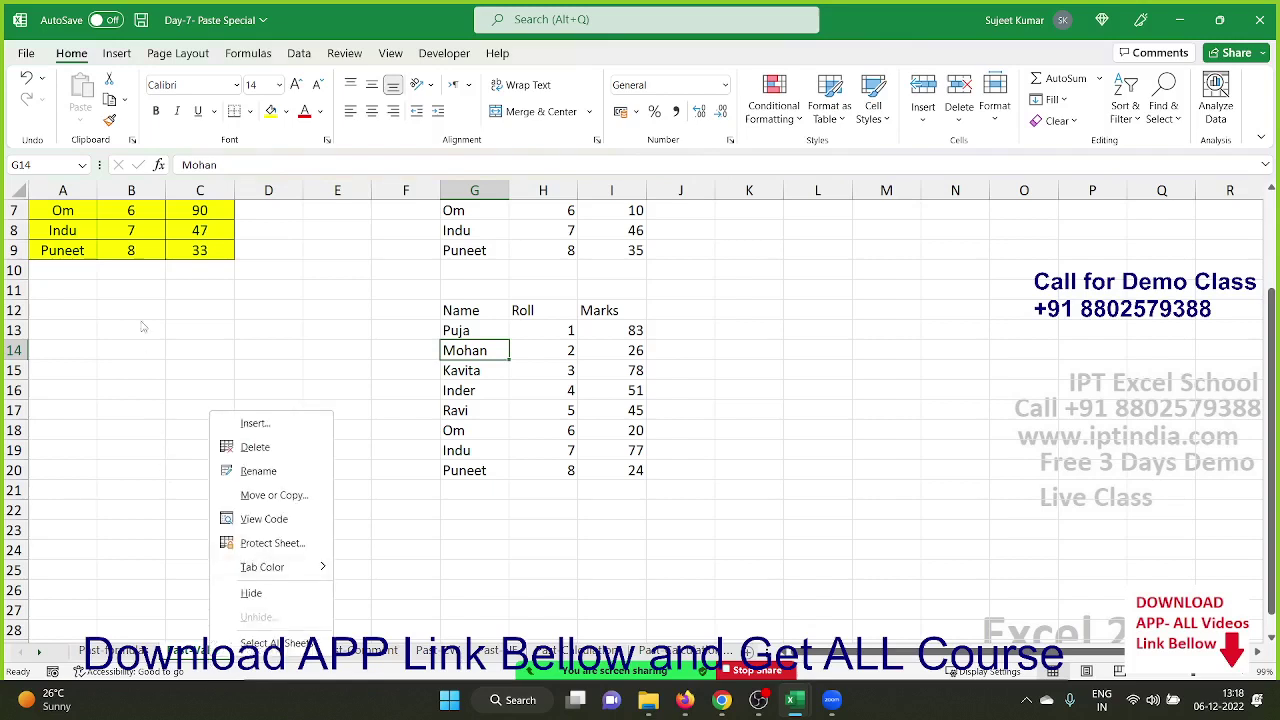
{"action": "left_click", "coordinate": [133, 276]}
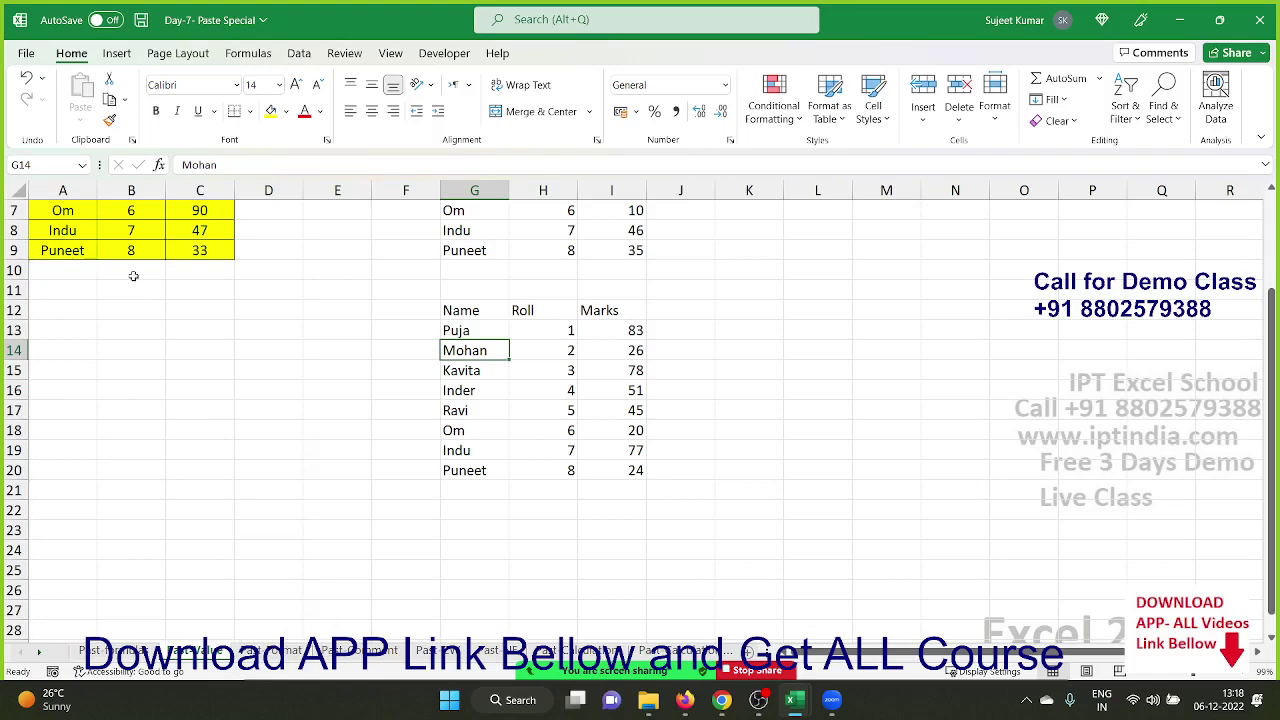
{"action": "scroll", "coordinate": [133, 276], "scroll_direction": "up", "scroll_amount": 2}
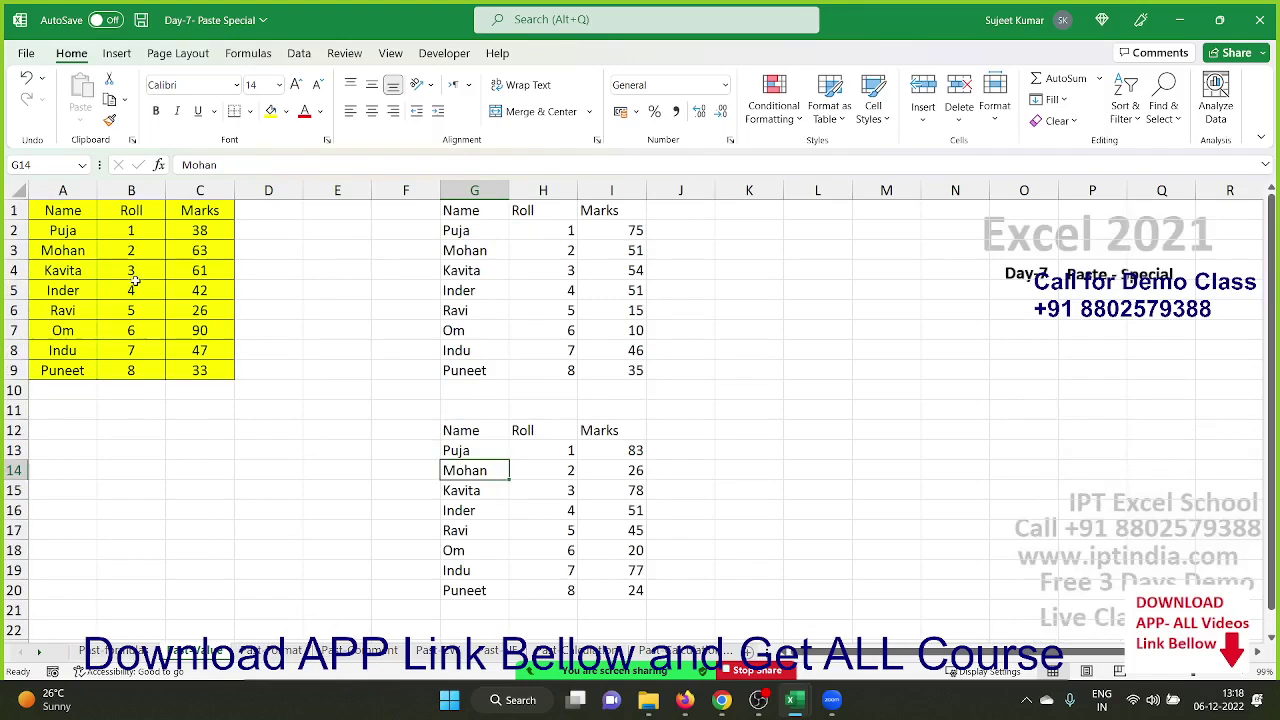
Copy the yellow Name/Roll/Marks table on Past Format and paste only its formats at H6.
{"action": "left_click", "coordinate": [286, 652]}
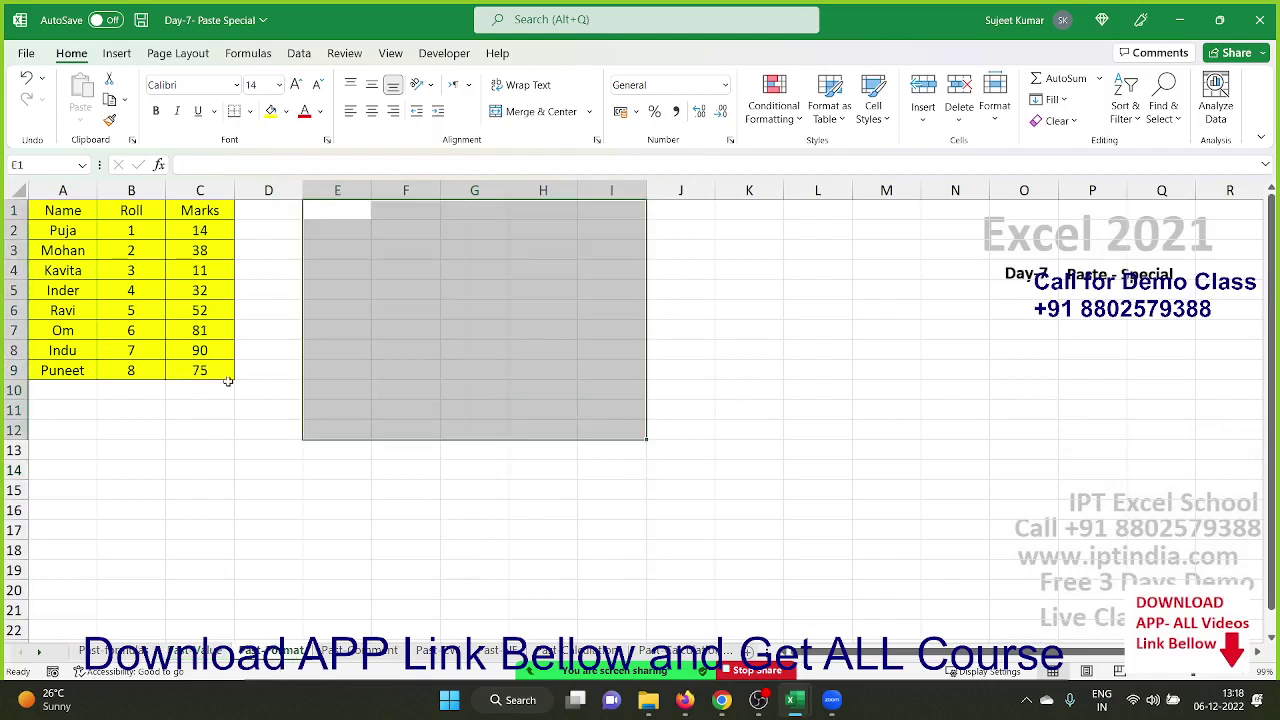
{"action": "left_click_drag", "start_coordinate": [228, 386], "coordinate": [50, 210]}
{"action": "key", "text": "ctrl+c"}
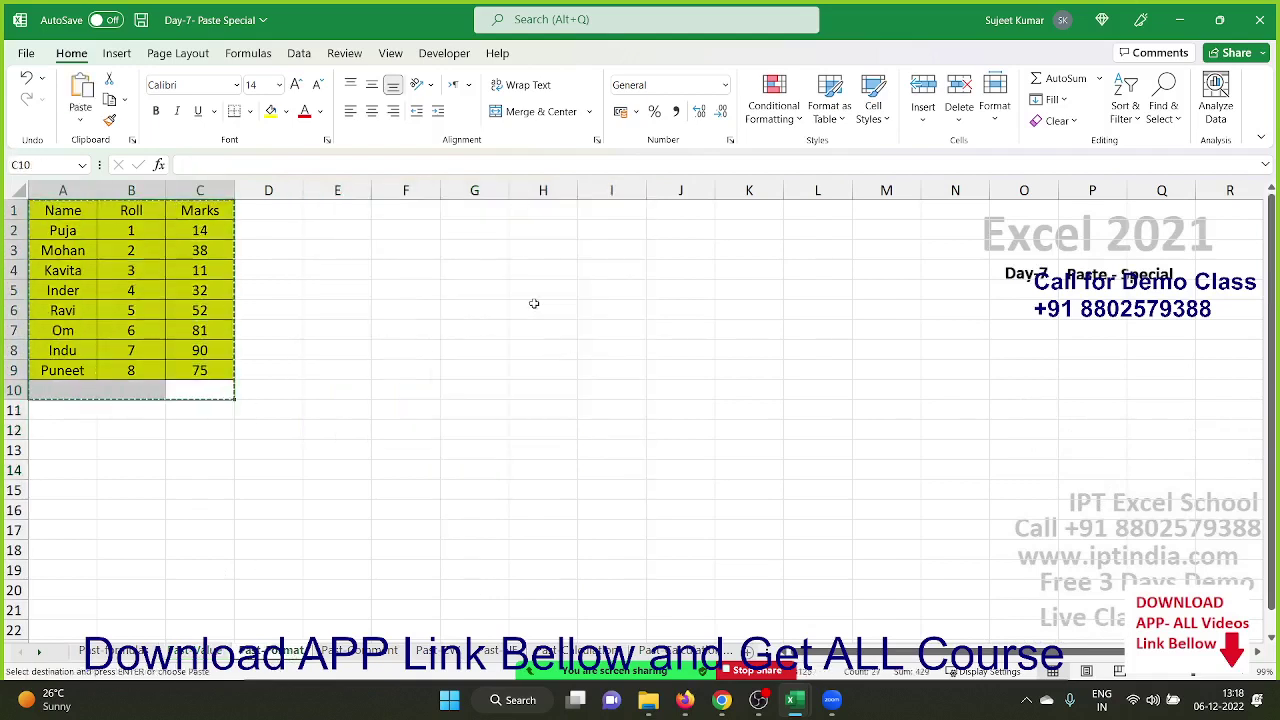
{"action": "left_click", "coordinate": [535, 310]}
{"action": "right_click", "coordinate": [535, 310]}
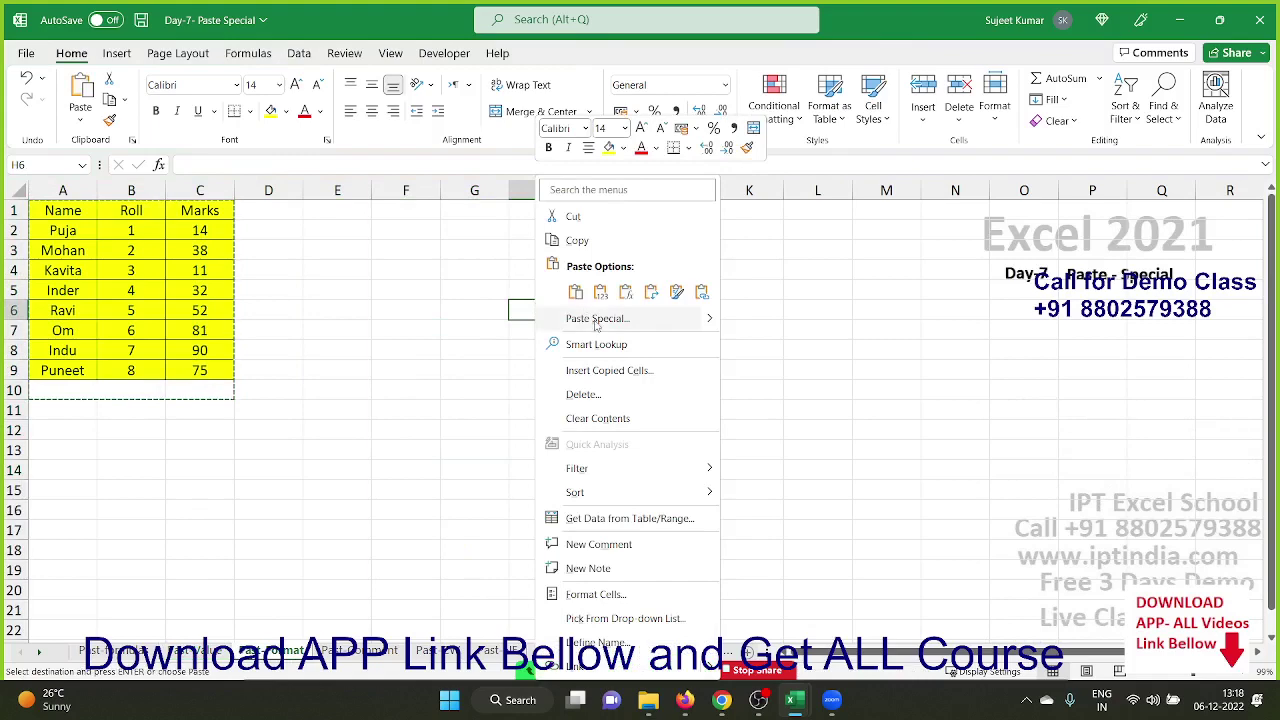
{"action": "left_click", "coordinate": [537, 314]}
{"action": "left_click", "coordinate": [455, 304]}
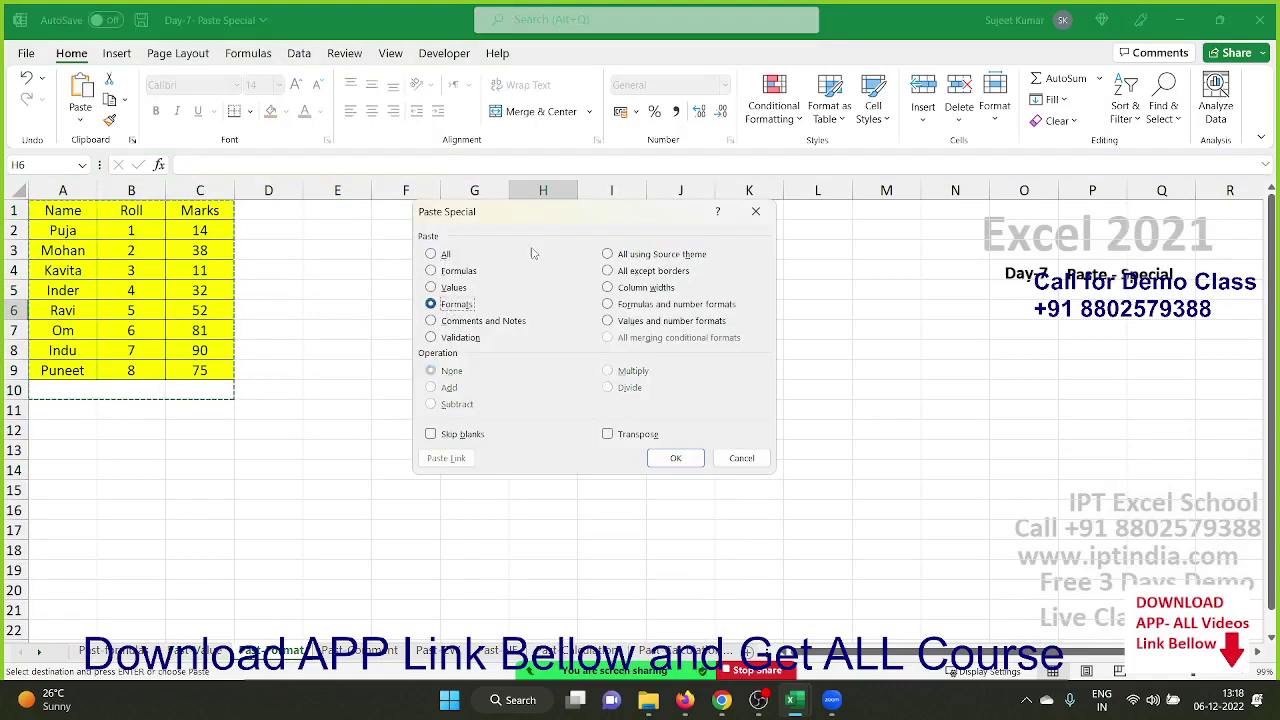
{"action": "left_click_drag", "start_coordinate": [520, 213], "coordinate": [184, 187]}
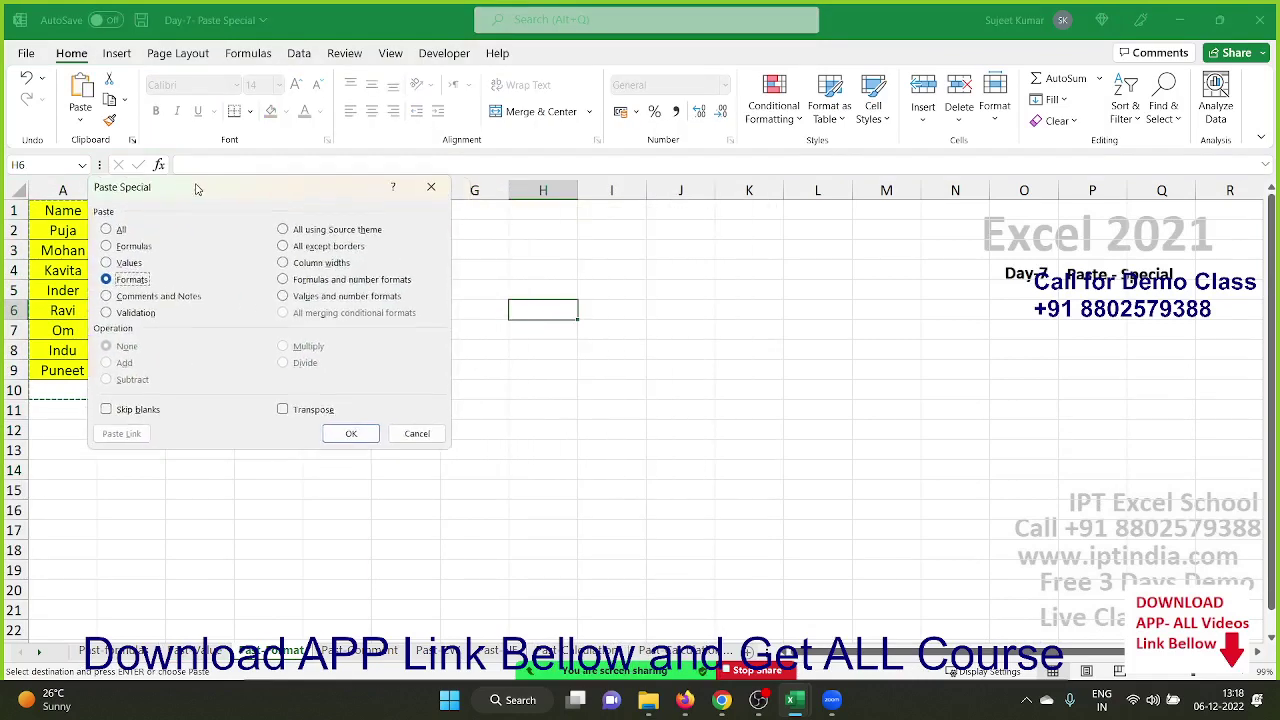
{"action": "left_click", "coordinate": [334, 430]}
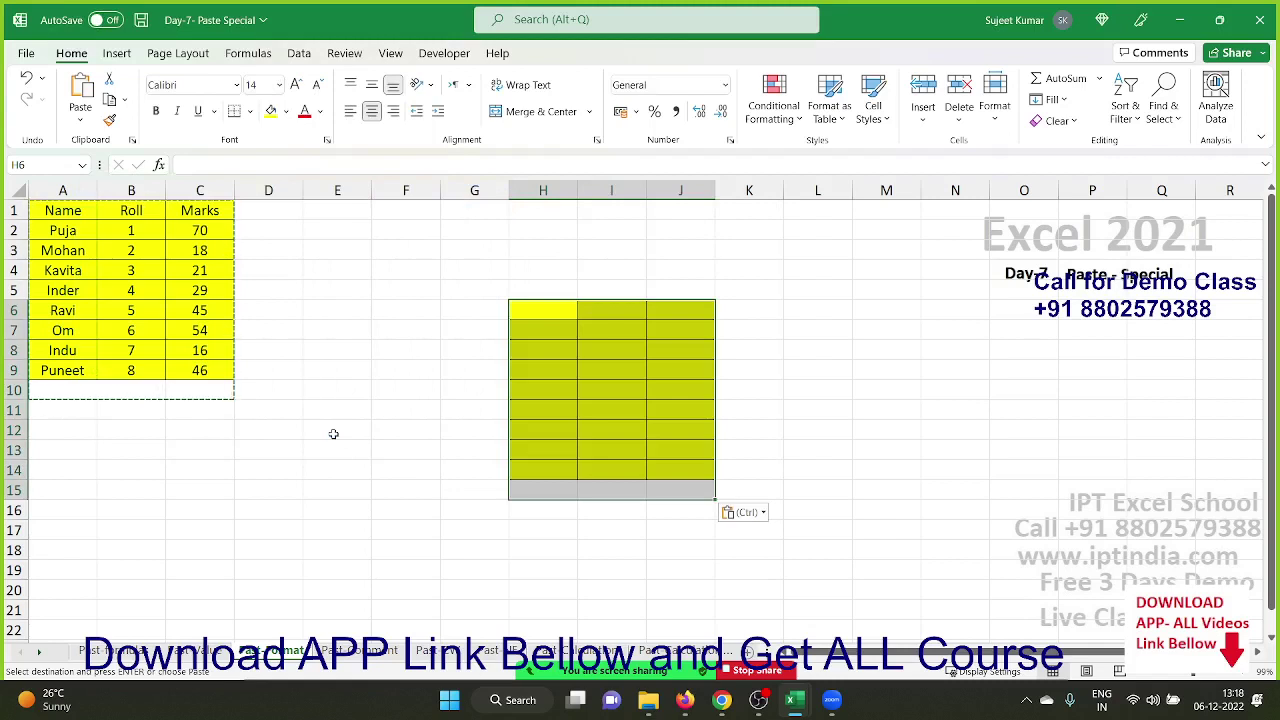
{"action": "left_click", "coordinate": [666, 431]}
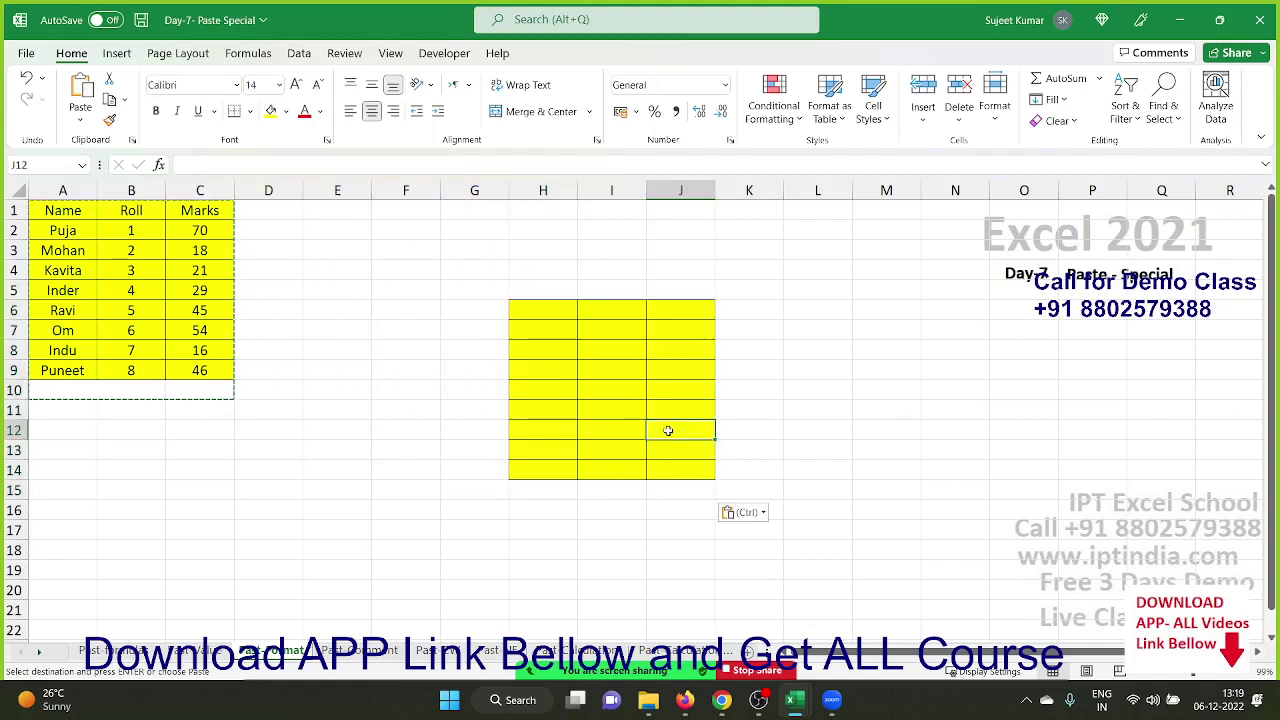
{"action": "left_click", "coordinate": [358, 651]}
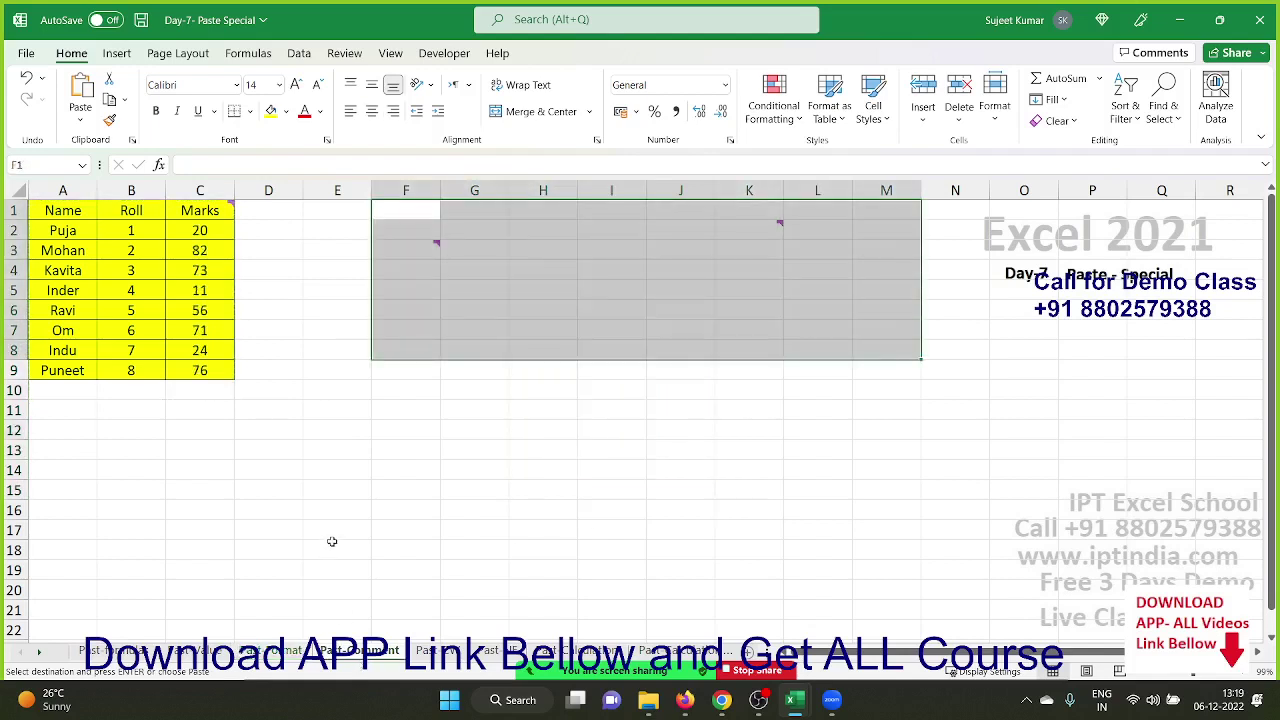
Clear all contents and formatting from E1:M9 on the Past Comment sheet.
{"action": "mouse_move", "coordinate": [352, 208]}
{"action": "left_mouse_down"}
{"action": "mouse_move", "coordinate": [910, 340]}
{"action": "mouse_move", "coordinate": [911, 366]}
{"action": "left_mouse_up"}
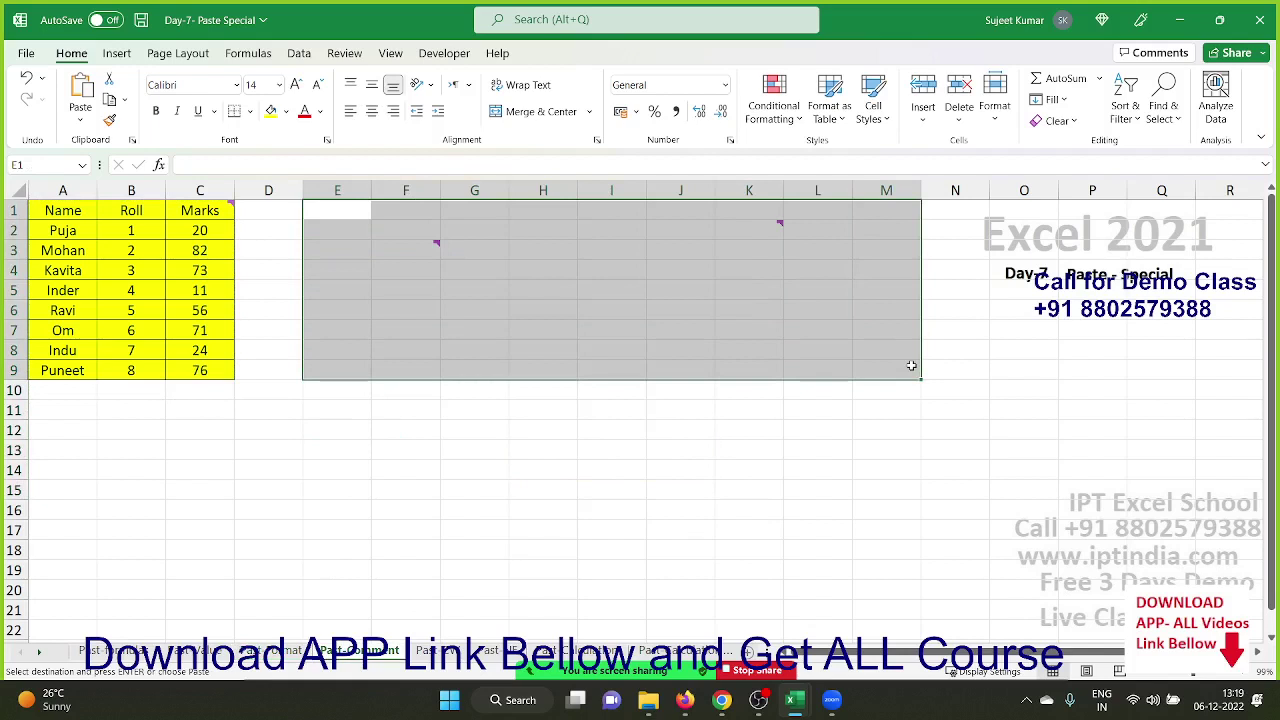
{"action": "key", "text": "Escape"}
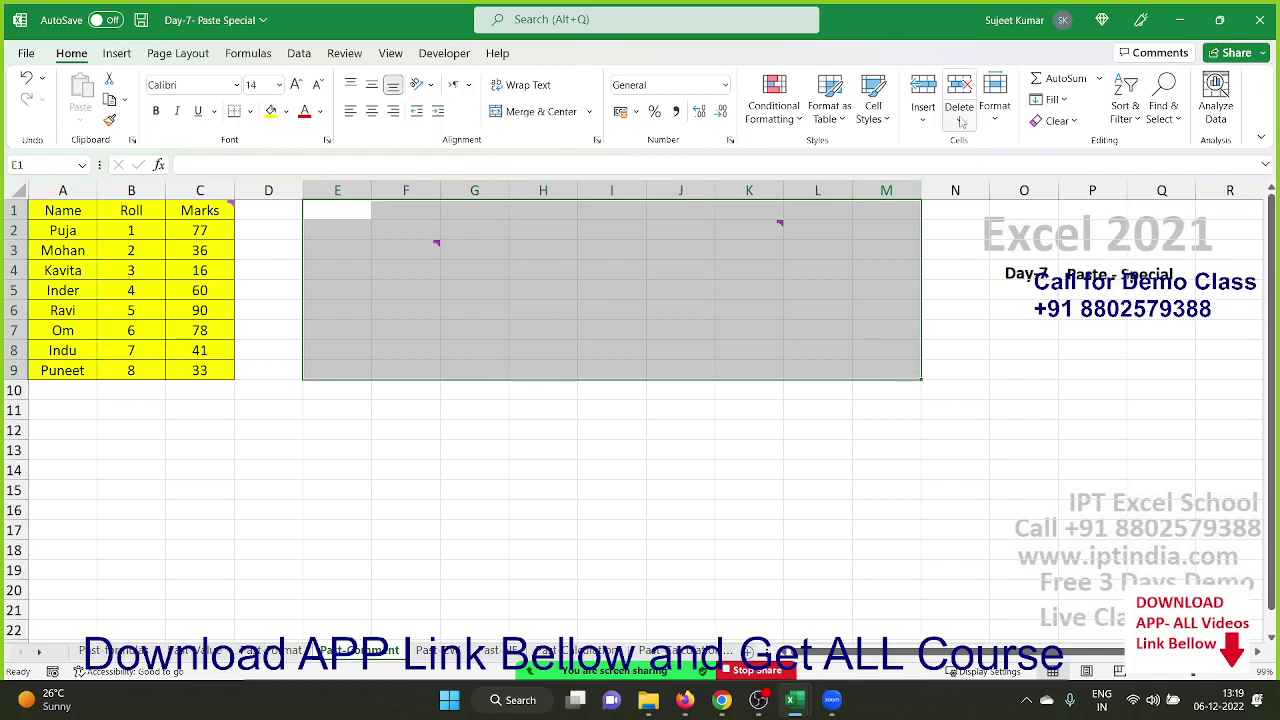
{"action": "left_click", "coordinate": [1062, 100]}
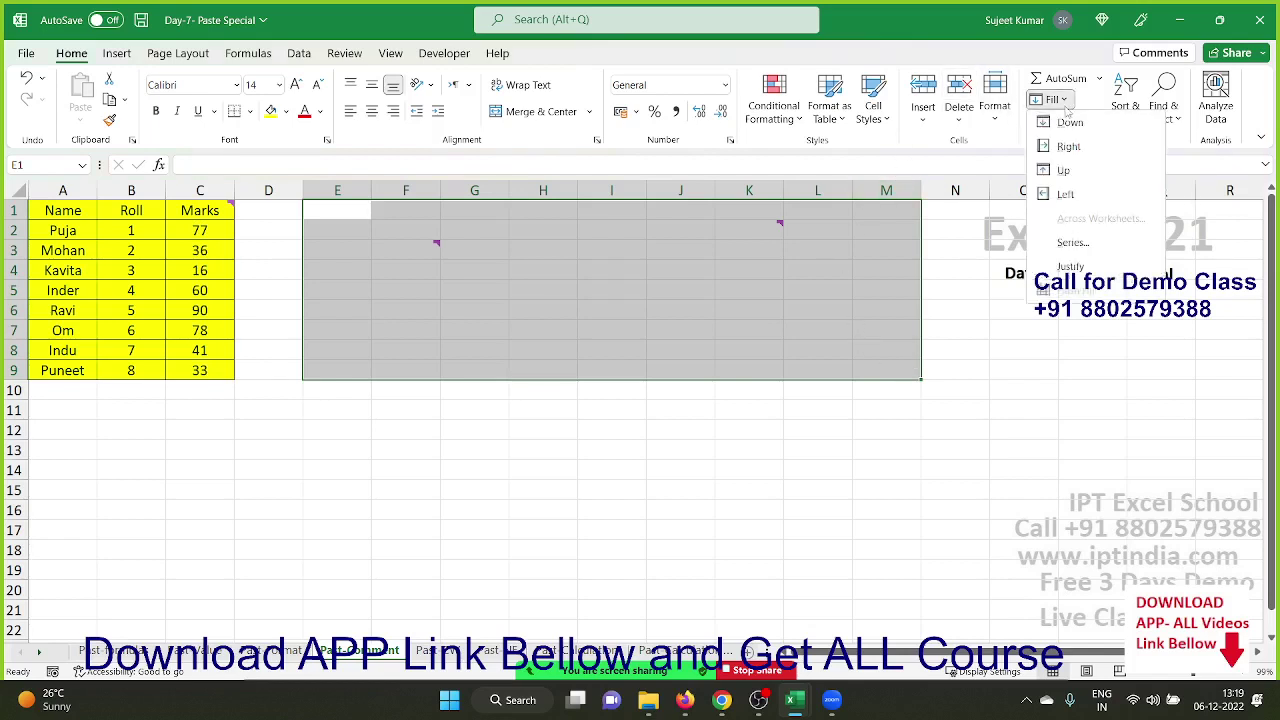
{"action": "left_click", "coordinate": [1005, 63]}
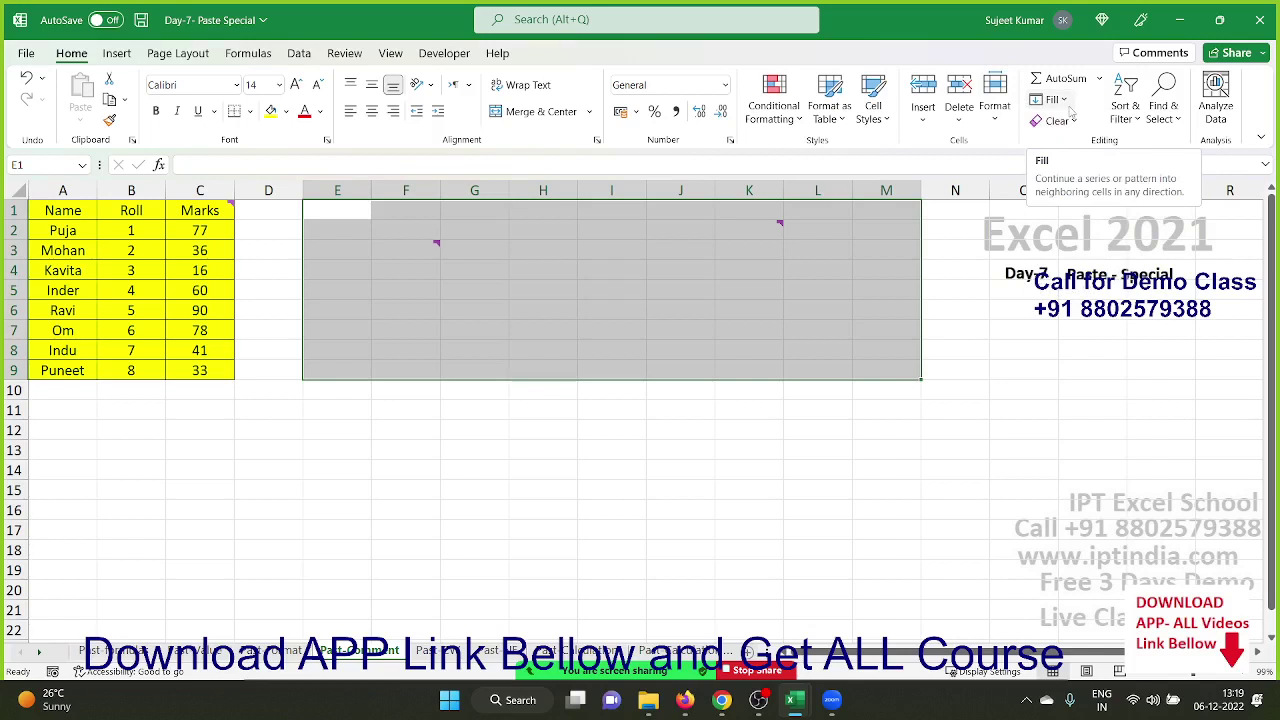
{"action": "left_click", "coordinate": [1068, 121]}
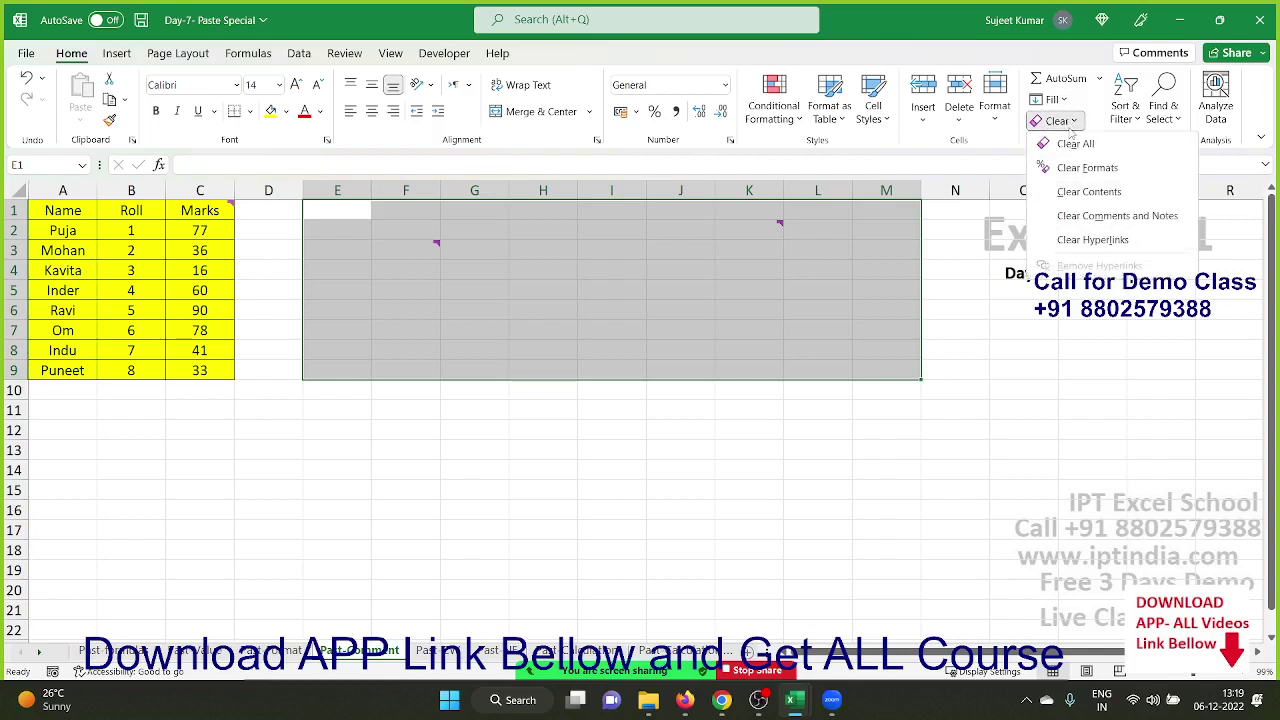
{"action": "left_click", "coordinate": [1074, 146]}
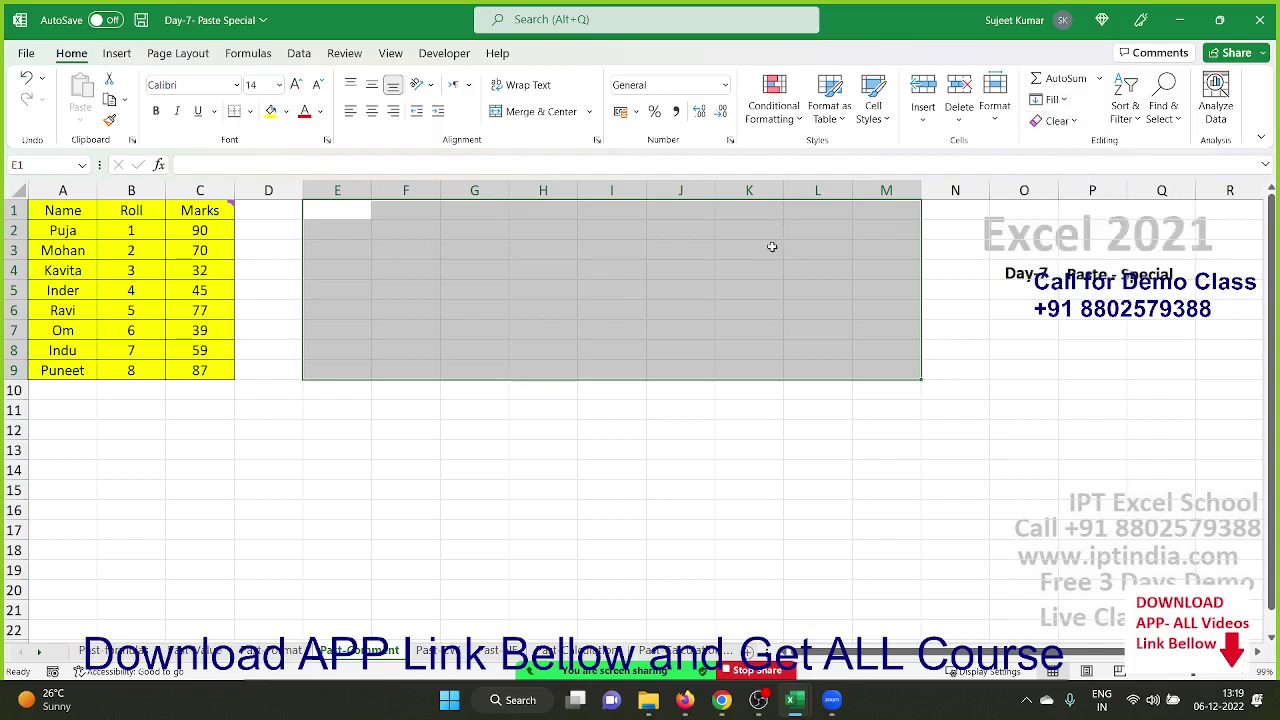
{"action": "left_click", "coordinate": [765, 243]}
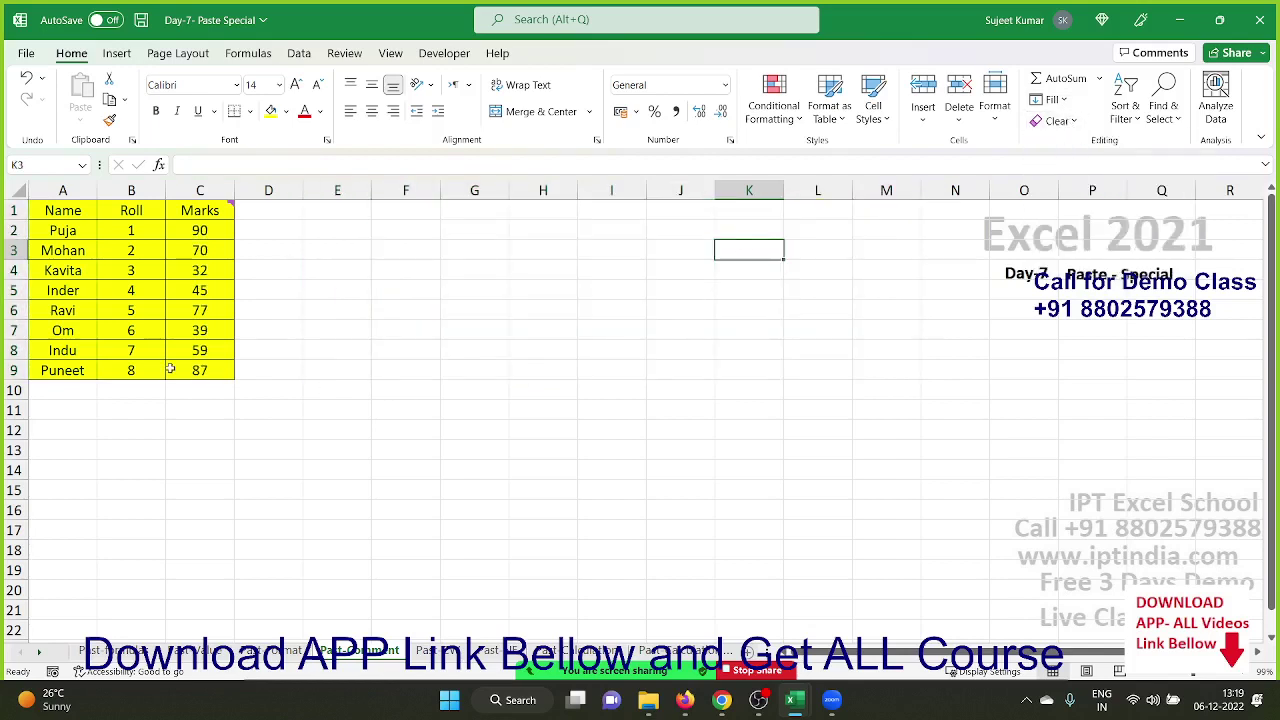
Re-enter the RANDBETWEEN(10,90) formulas in C2 and C3 to regenerate the Marks values.
{"action": "double_click", "coordinate": [214, 237]}
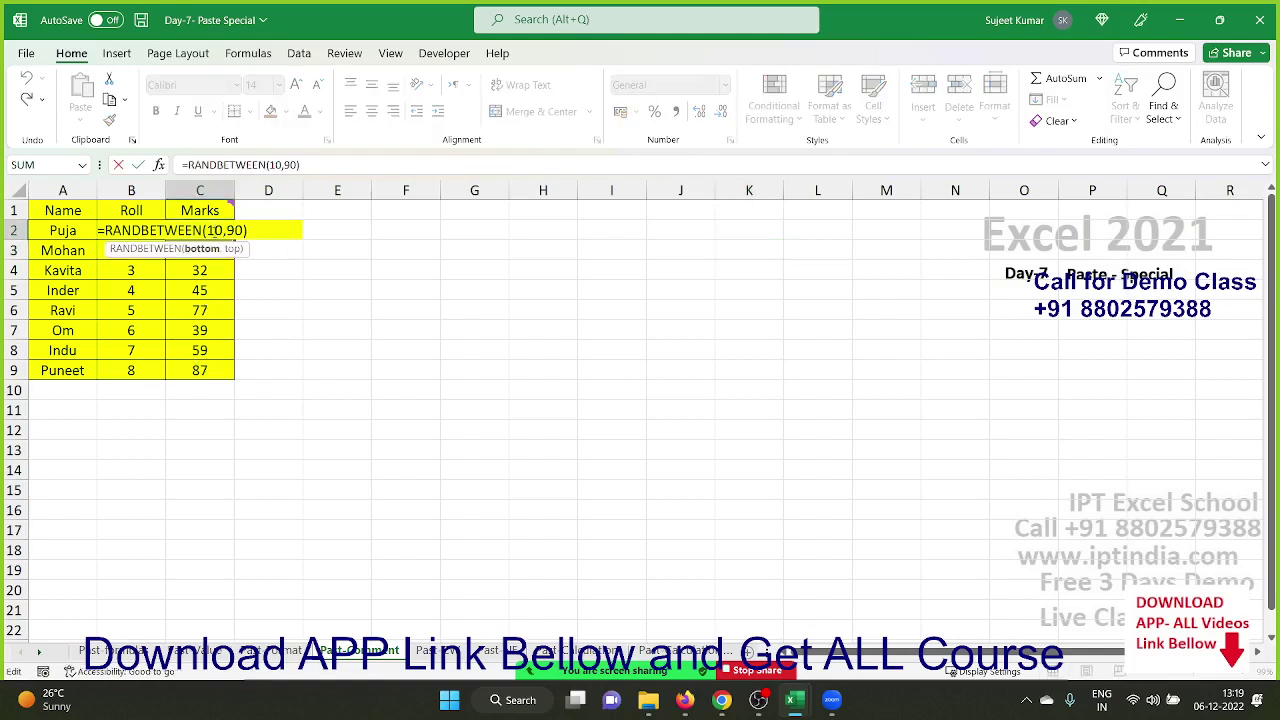
{"action": "key", "text": "Return"}
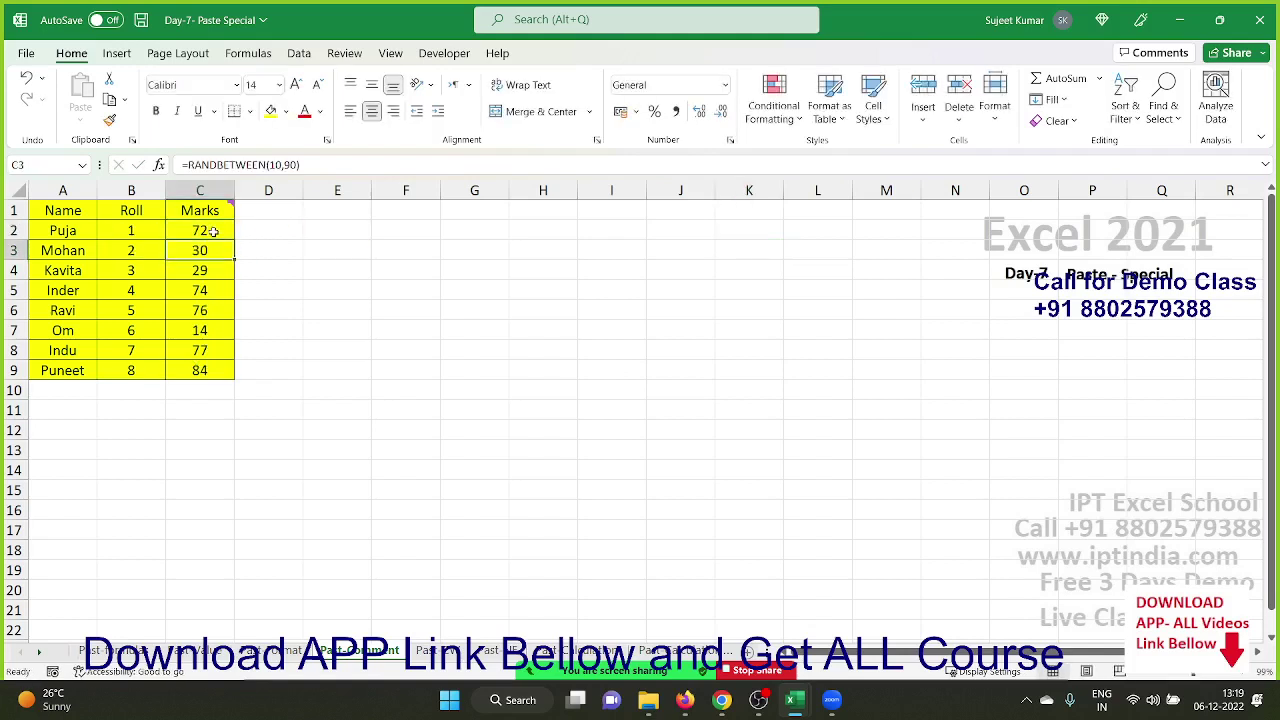
{"action": "double_click", "coordinate": [228, 256]}
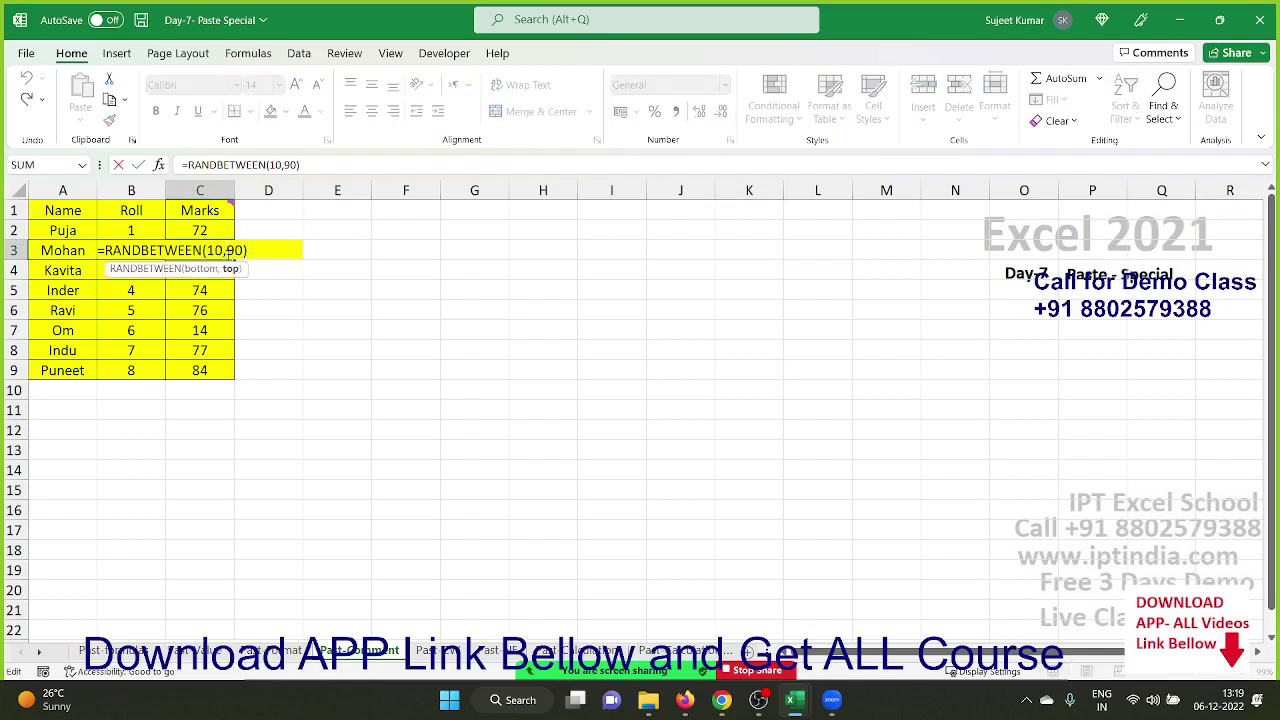
{"action": "key", "text": "Return"}
{"action": "left_click", "coordinate": [345, 267]}
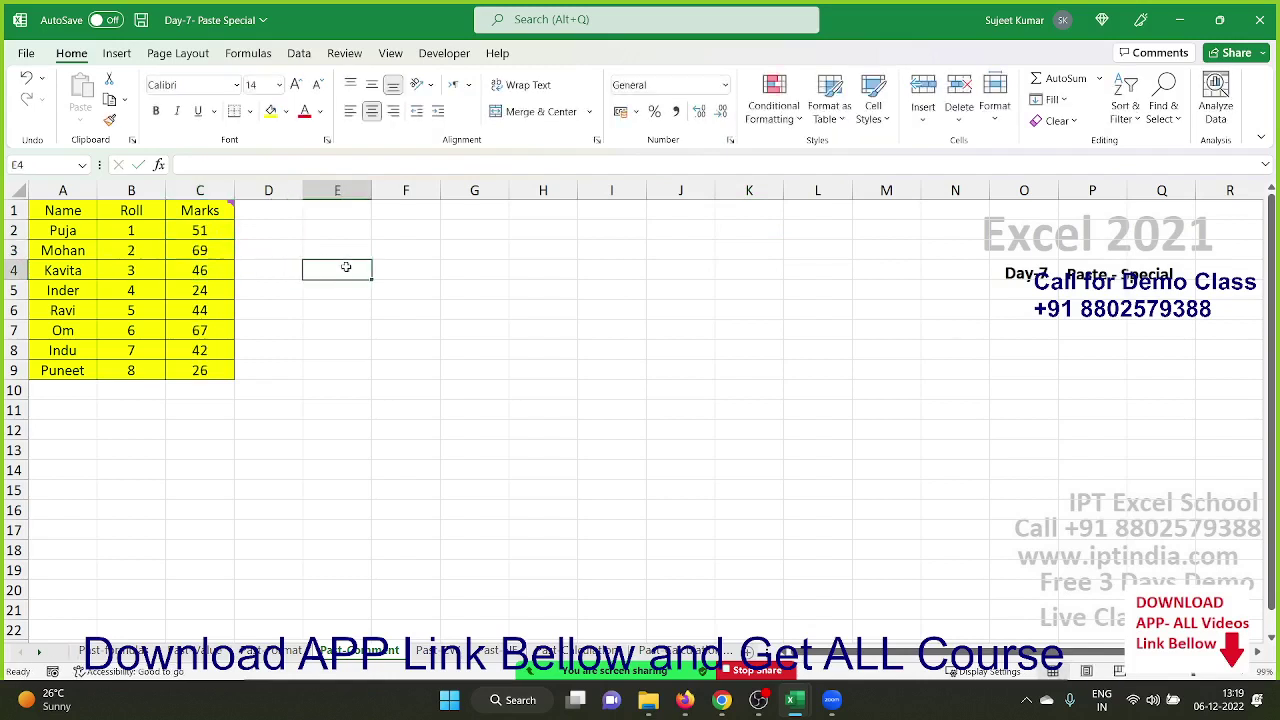
View the existing comment on the Marks header in C1.
{"action": "left_click", "coordinate": [213, 222]}
{"action": "left_click", "coordinate": [212, 207]}
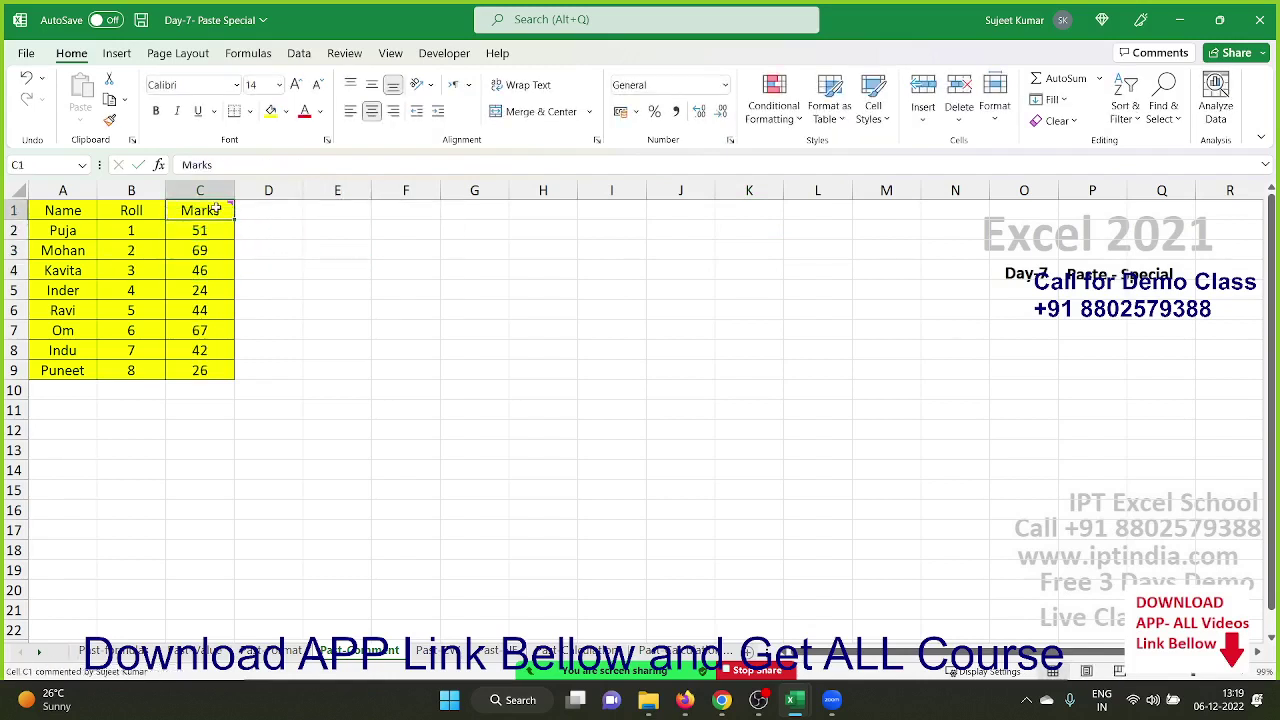
{"action": "mouse_move", "coordinate": [214, 208]}
{"action": "left_click", "coordinate": [611, 389]}
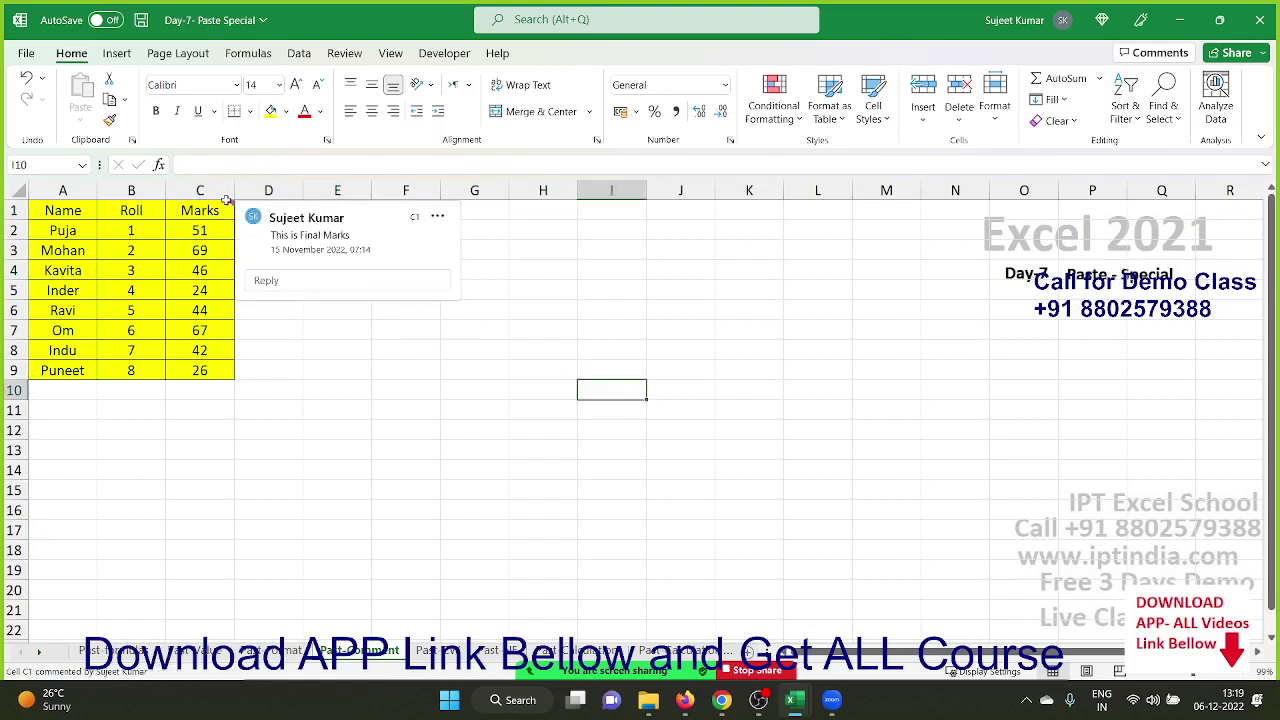
{"action": "left_click", "coordinate": [135, 210]}
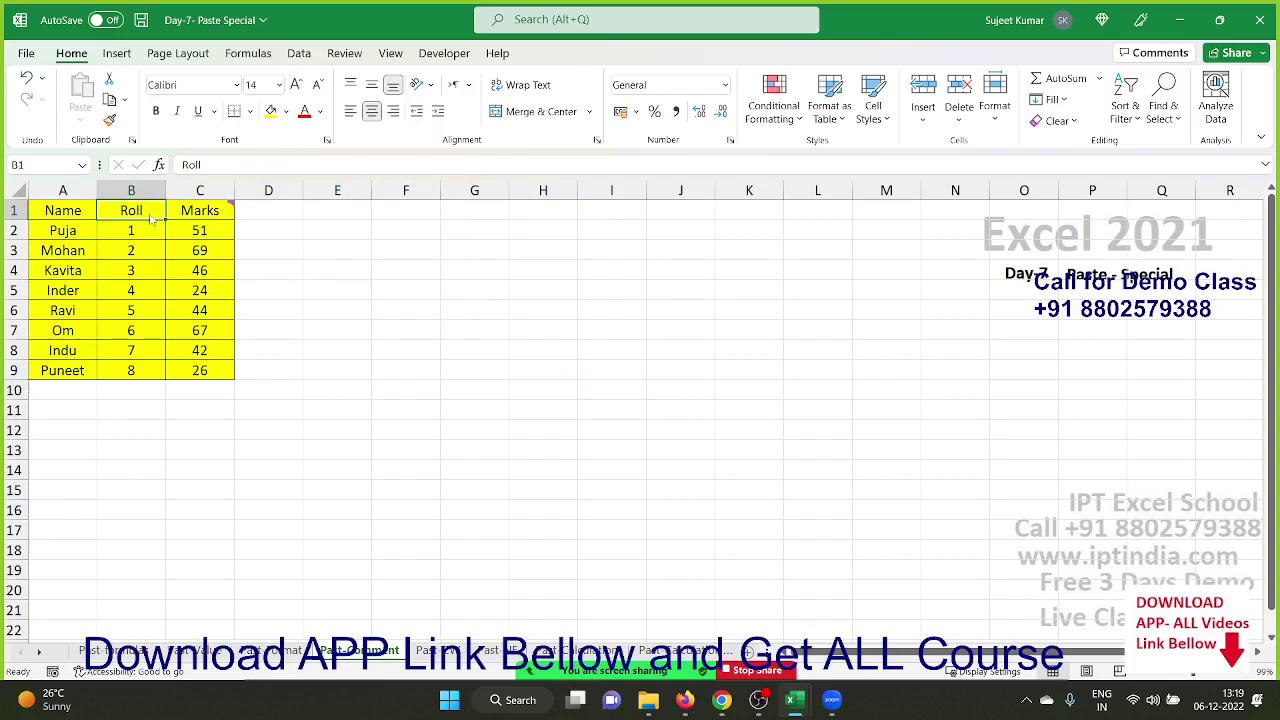
Post the comment "This Only School Roll Number" on the Roll header B1.
{"action": "right_click", "coordinate": [152, 216]}
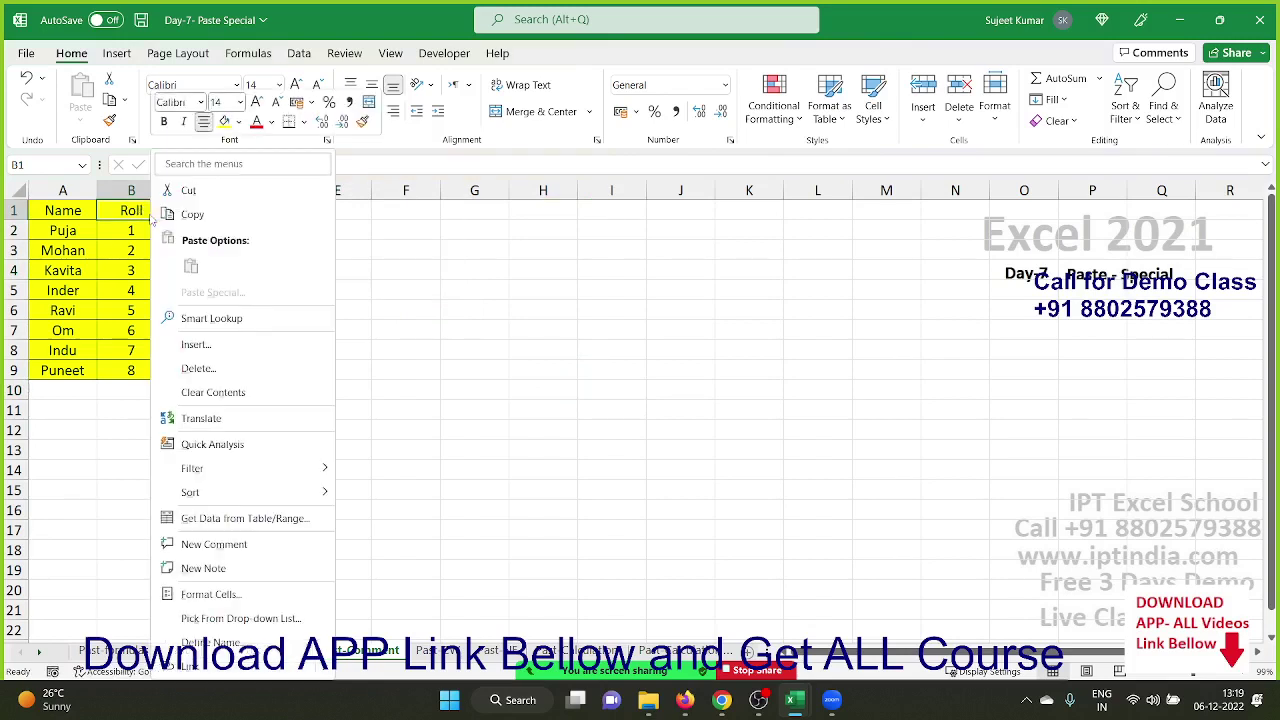
{"action": "left_click", "coordinate": [236, 548]}
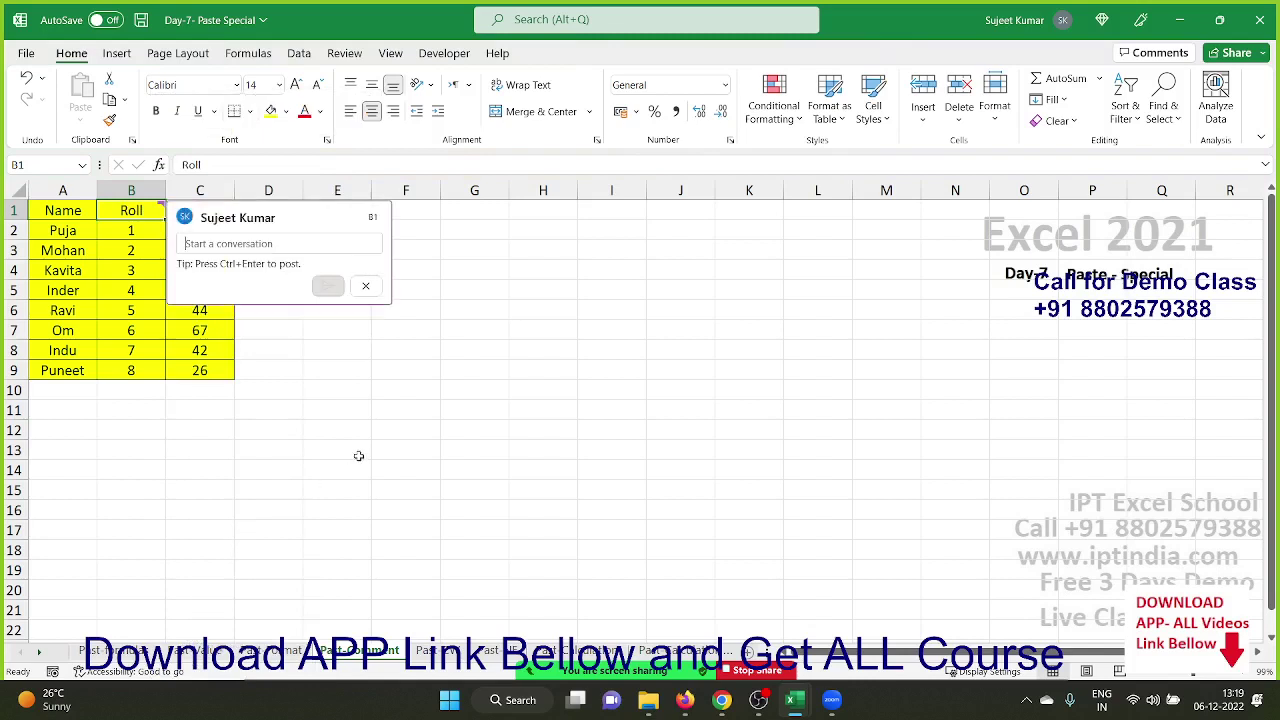
{"action": "type", "text": "This Only School Roll Number"}
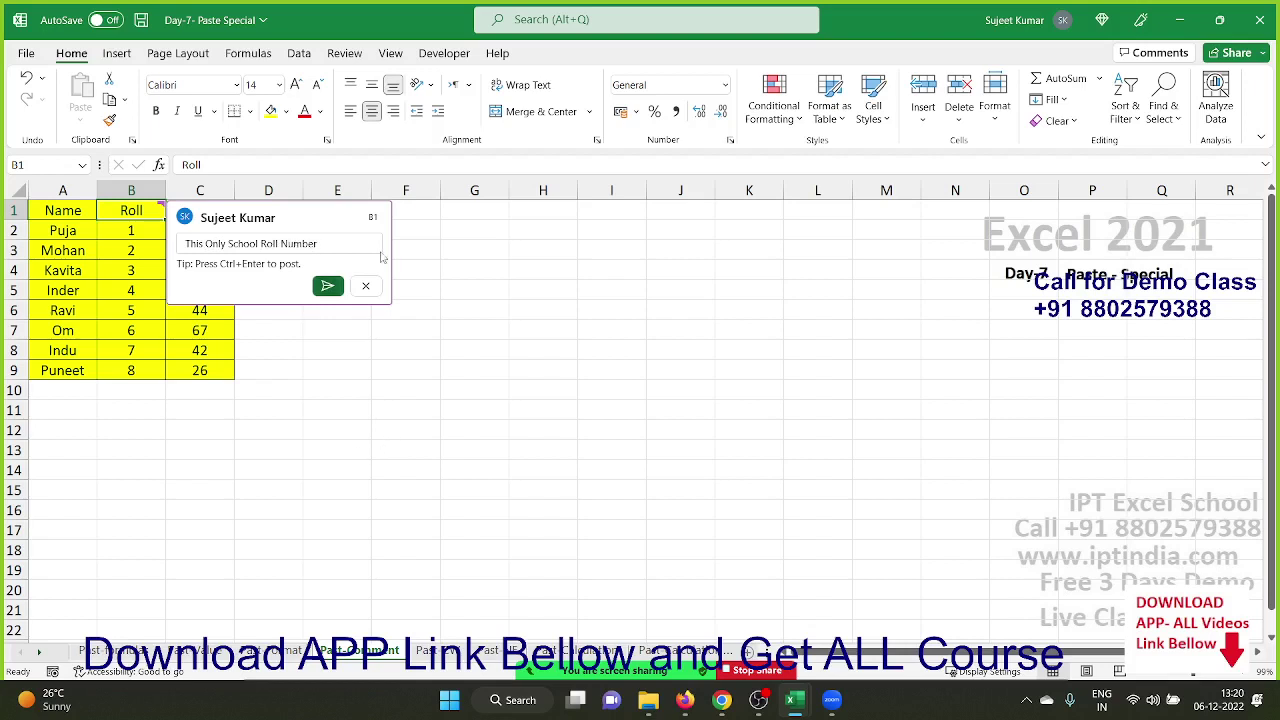
{"action": "left_click", "coordinate": [327, 287]}
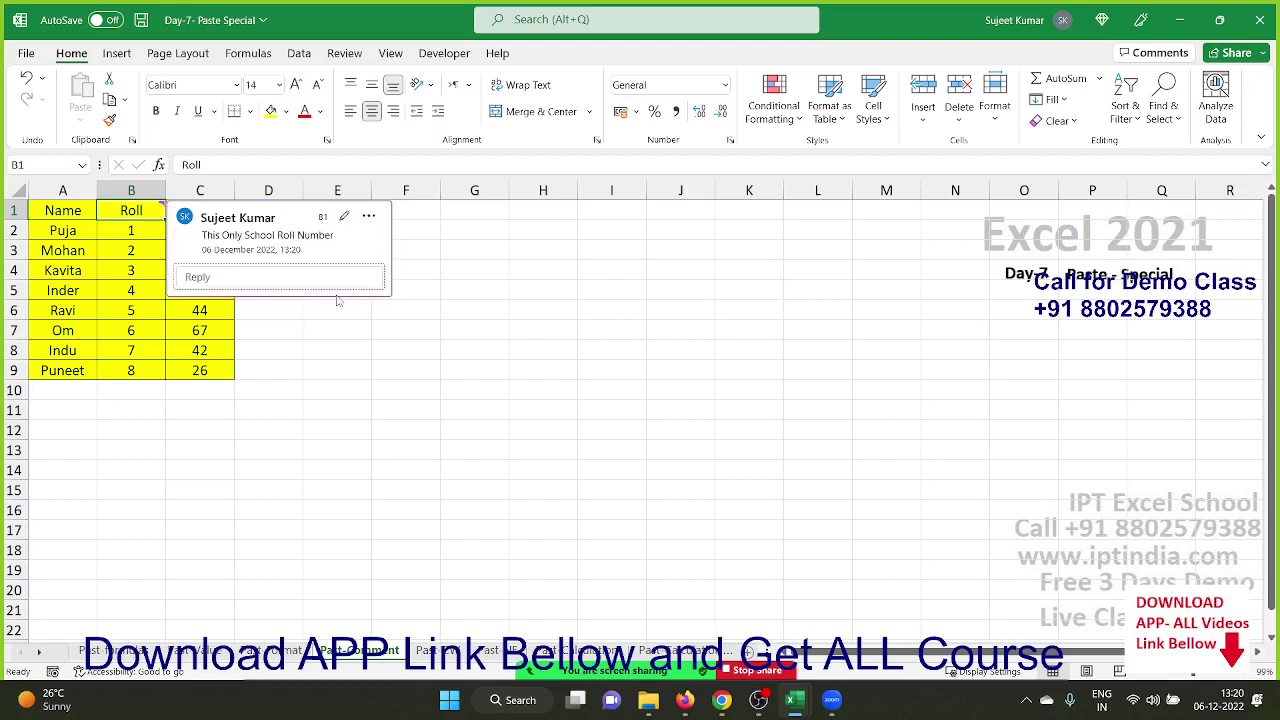
{"action": "left_click", "coordinate": [741, 387]}
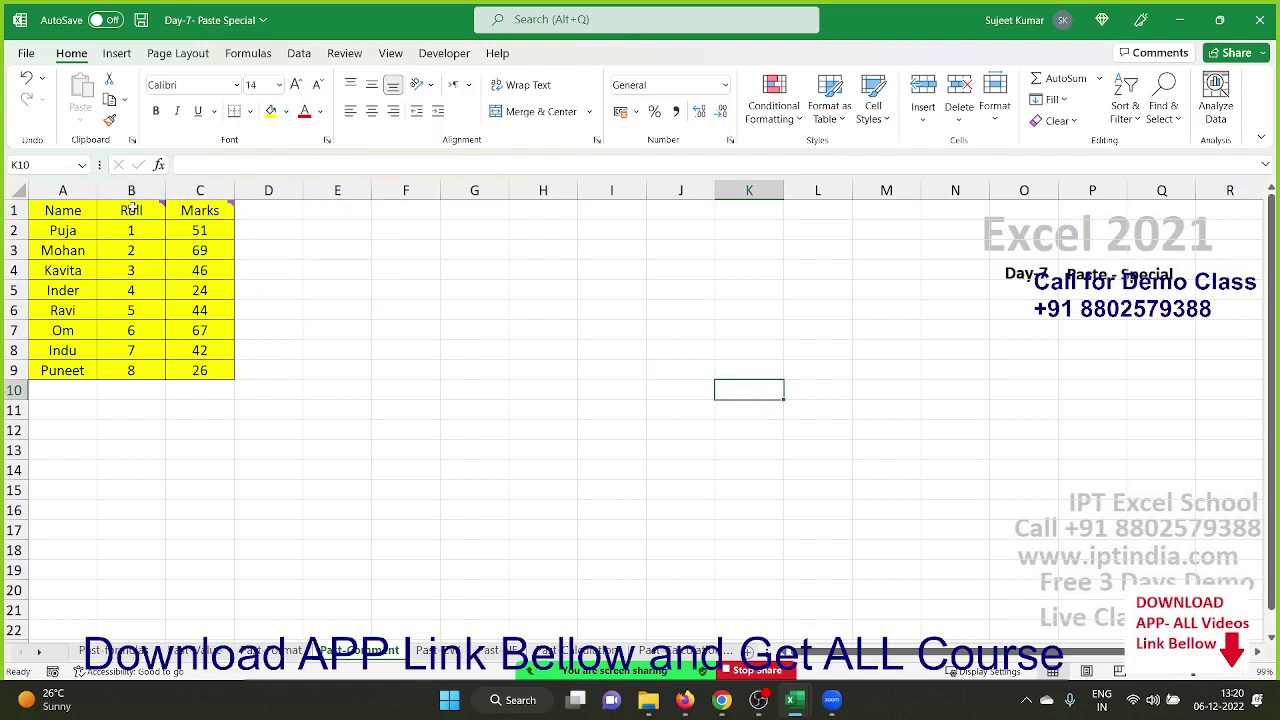
{"action": "mouse_move", "coordinate": [134, 210]}
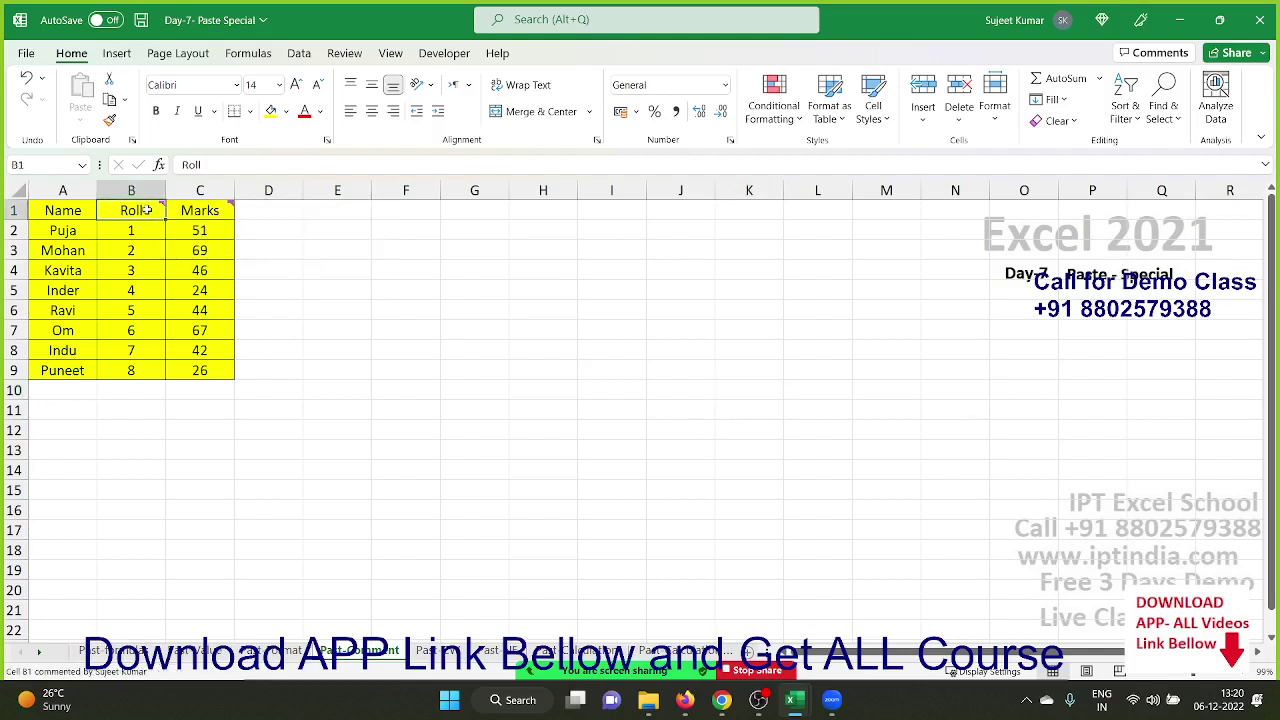
Copy B1:C1 and paste only its comments and notes onto G2:H2.
{"action": "left_click_drag", "start_coordinate": [146, 210], "coordinate": [200, 210]}
{"action": "key", "text": "ctrl+c"}
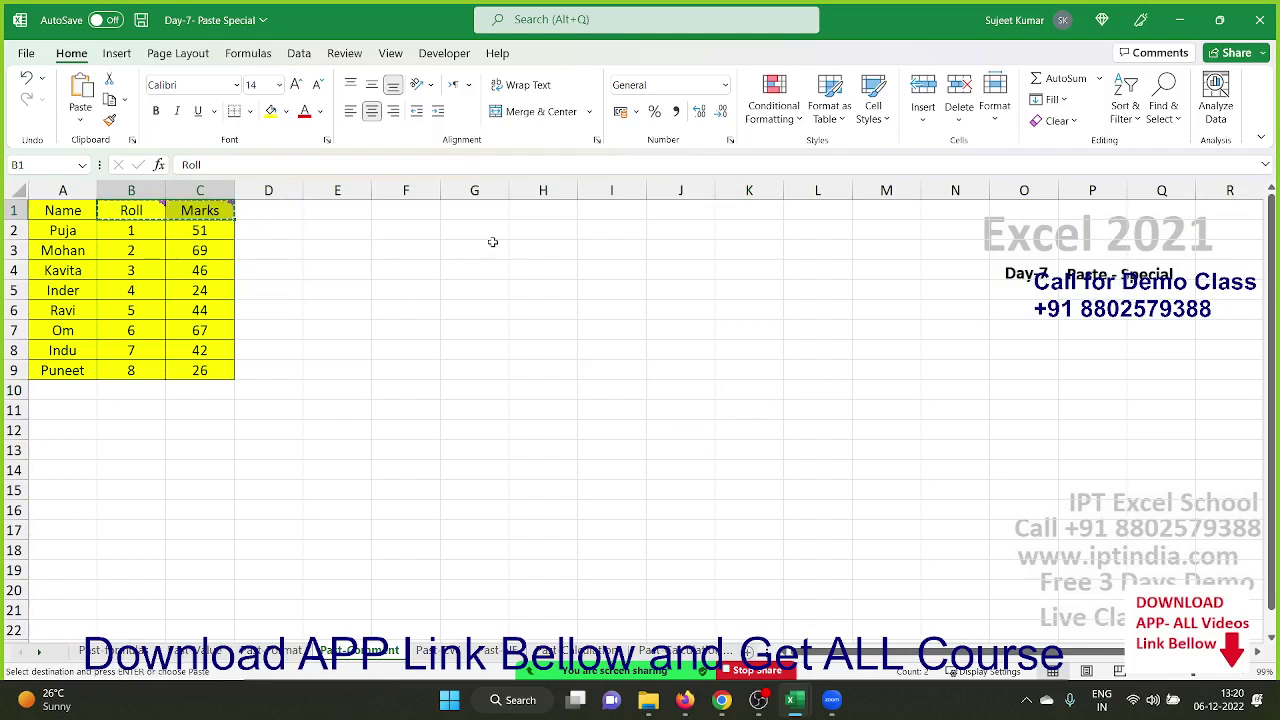
{"action": "left_click", "coordinate": [455, 230]}
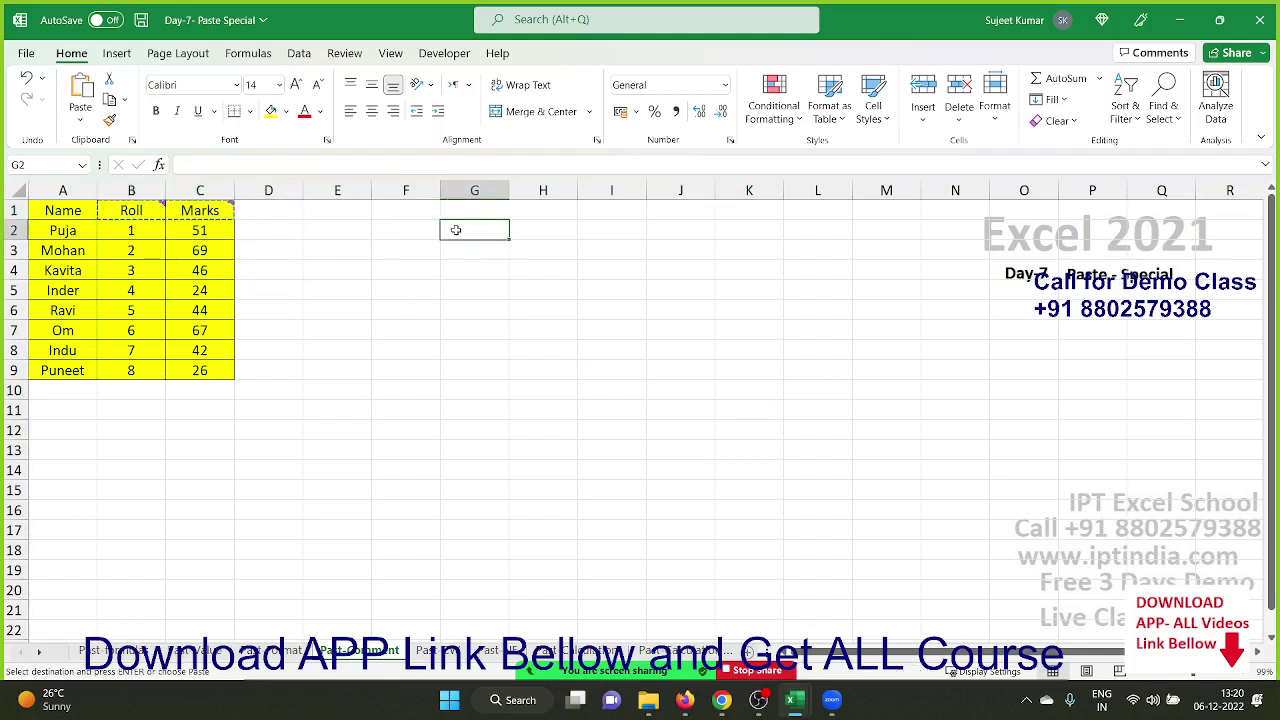
{"action": "right_click", "coordinate": [457, 231]}
{"action": "left_click", "coordinate": [504, 296]}
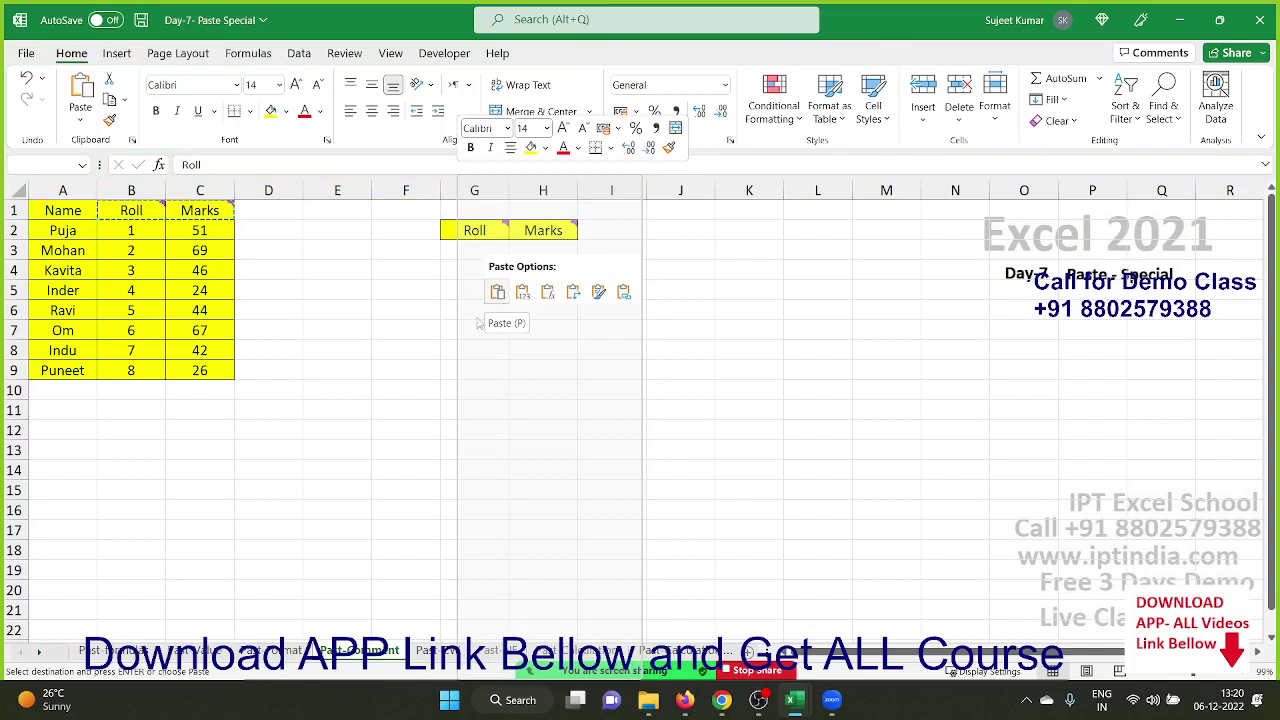
{"action": "left_click", "coordinate": [527, 320]}
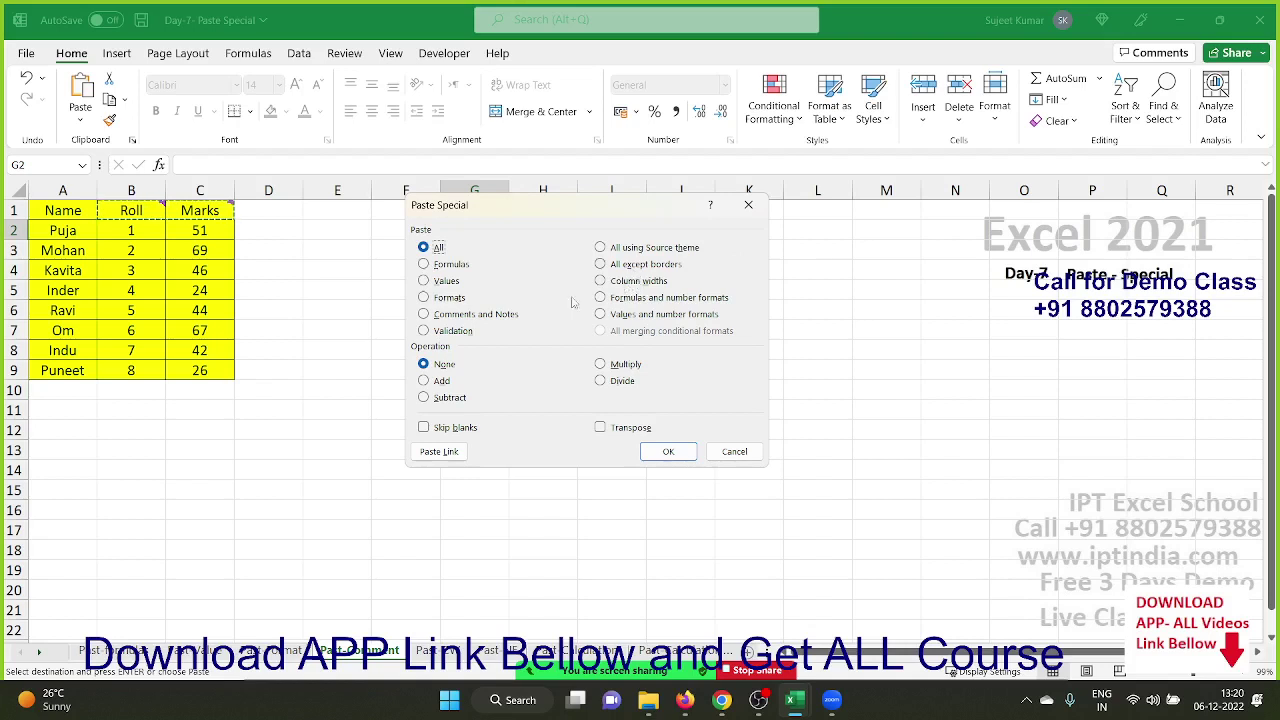
{"action": "left_click", "coordinate": [430, 316]}
{"action": "left_click", "coordinate": [668, 451]}
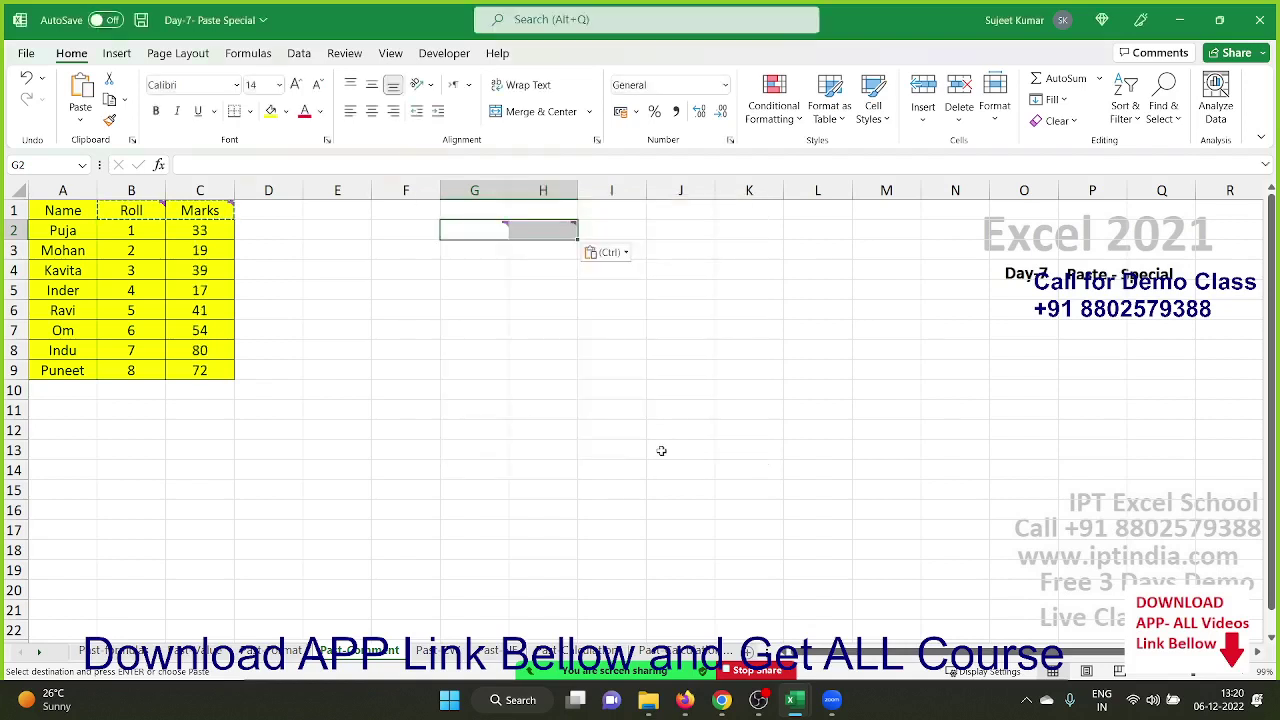
{"action": "left_click", "coordinate": [318, 413]}
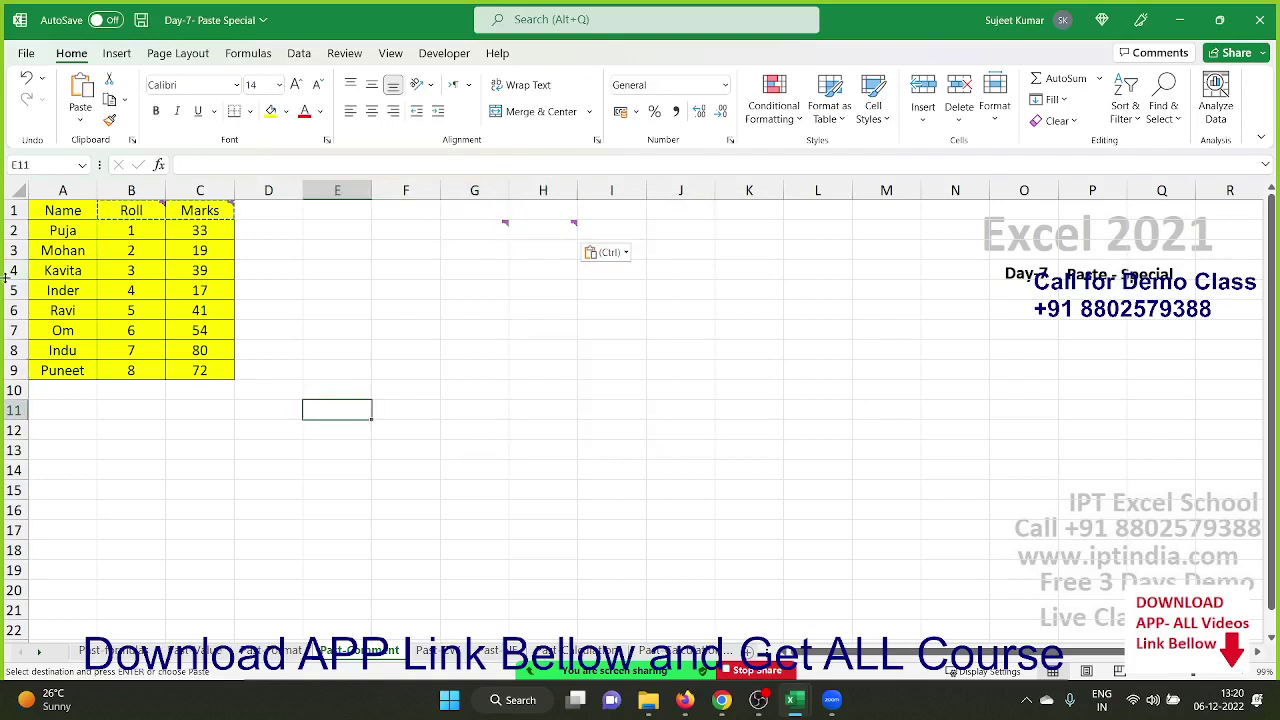
Paste the A1:C9 Name/Roll/Marks table at H8 using All except borders.
{"action": "left_click", "coordinate": [446, 646]}
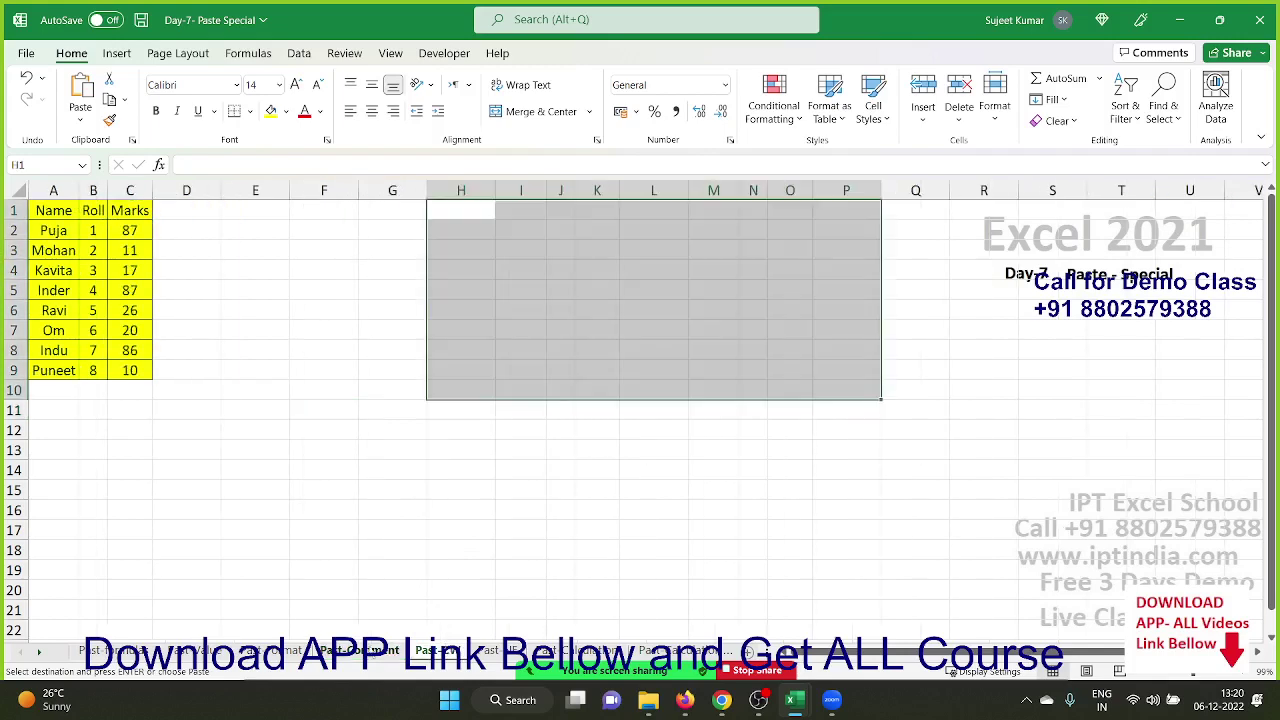
{"action": "left_click", "coordinate": [349, 656]}
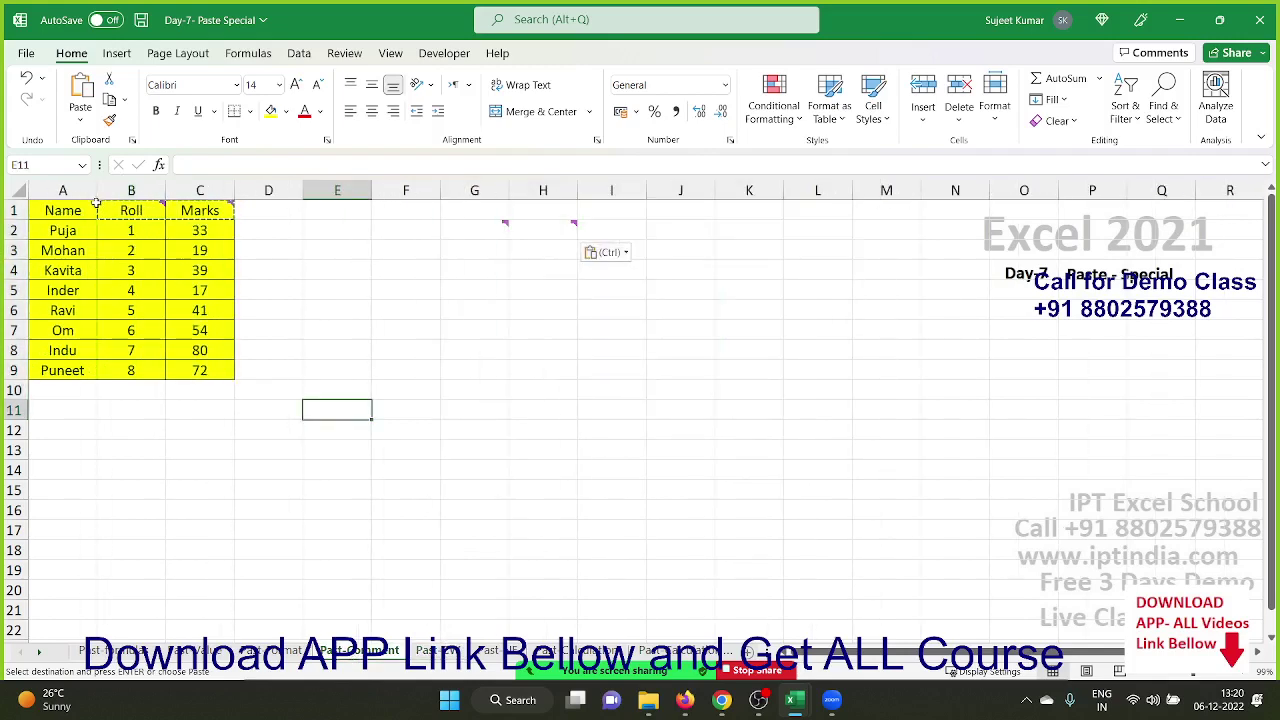
{"action": "left_click_drag", "start_coordinate": [80, 210], "coordinate": [221, 361]}
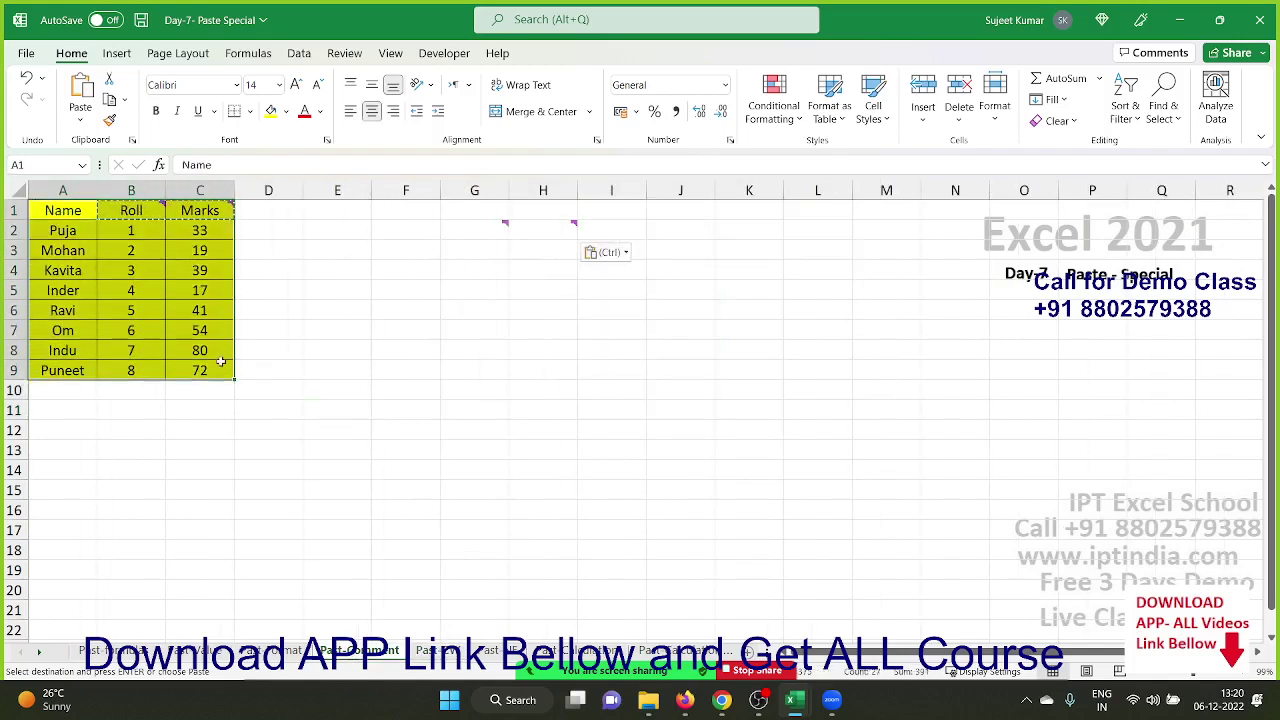
{"action": "left_click", "coordinate": [525, 354]}
{"action": "right_click", "coordinate": [525, 354]}
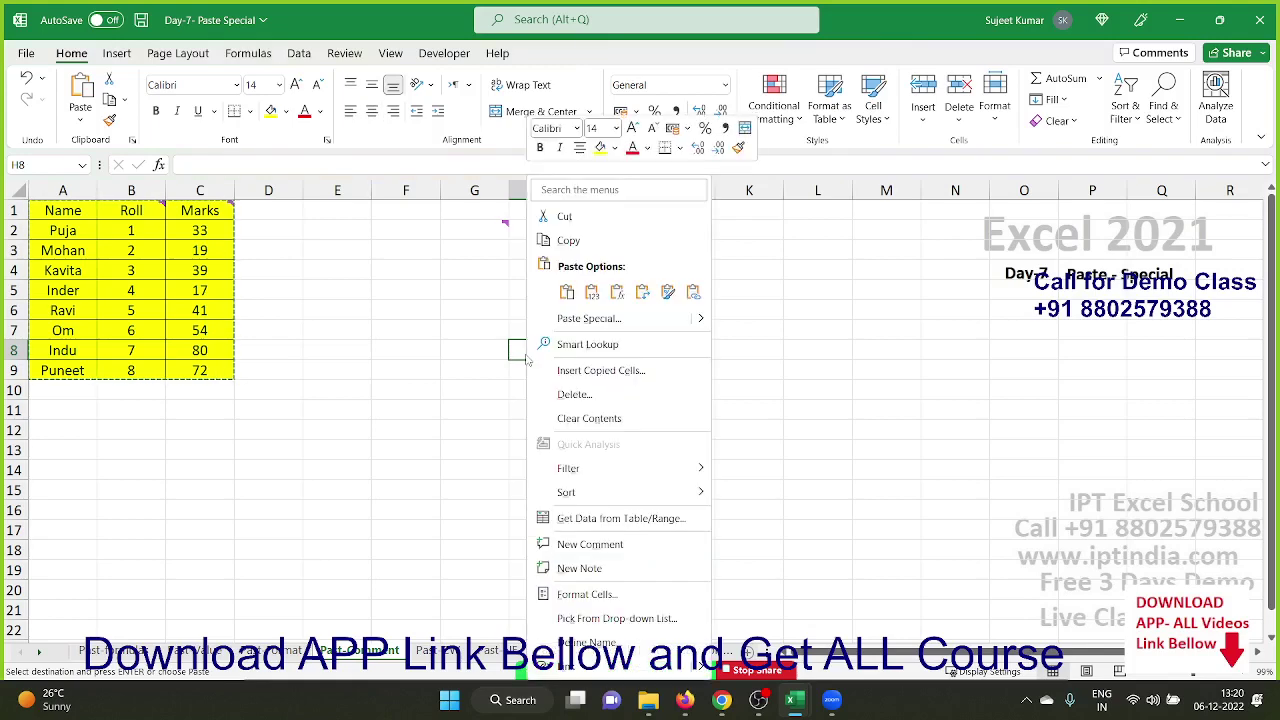
{"action": "left_click", "coordinate": [561, 316]}
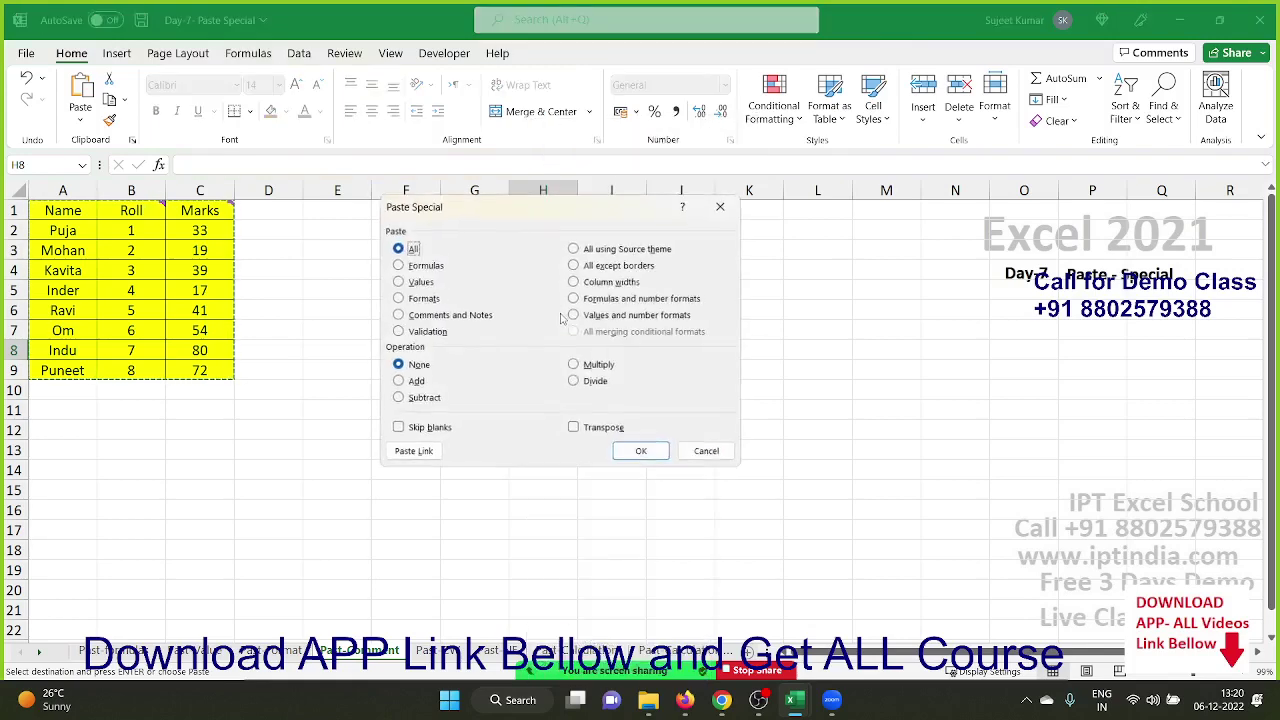
{"action": "left_click", "coordinate": [574, 265]}
{"action": "left_click", "coordinate": [642, 453]}
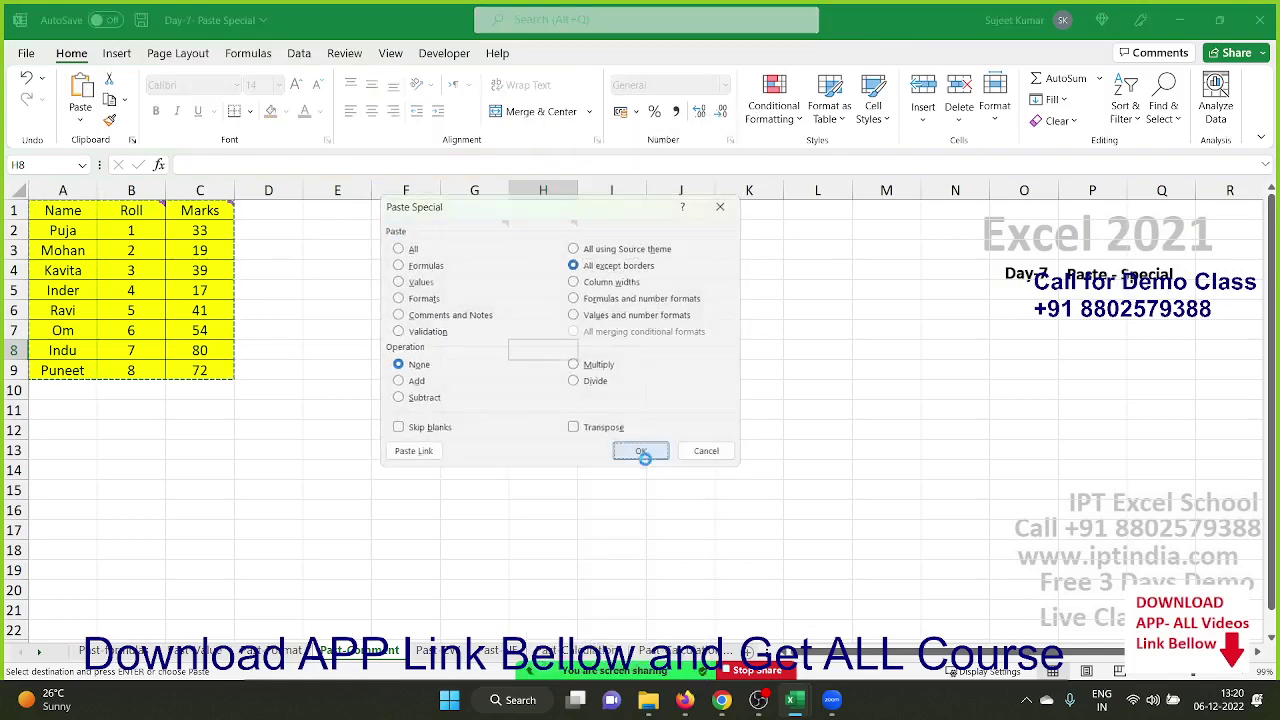
{"action": "left_click", "coordinate": [624, 426]}
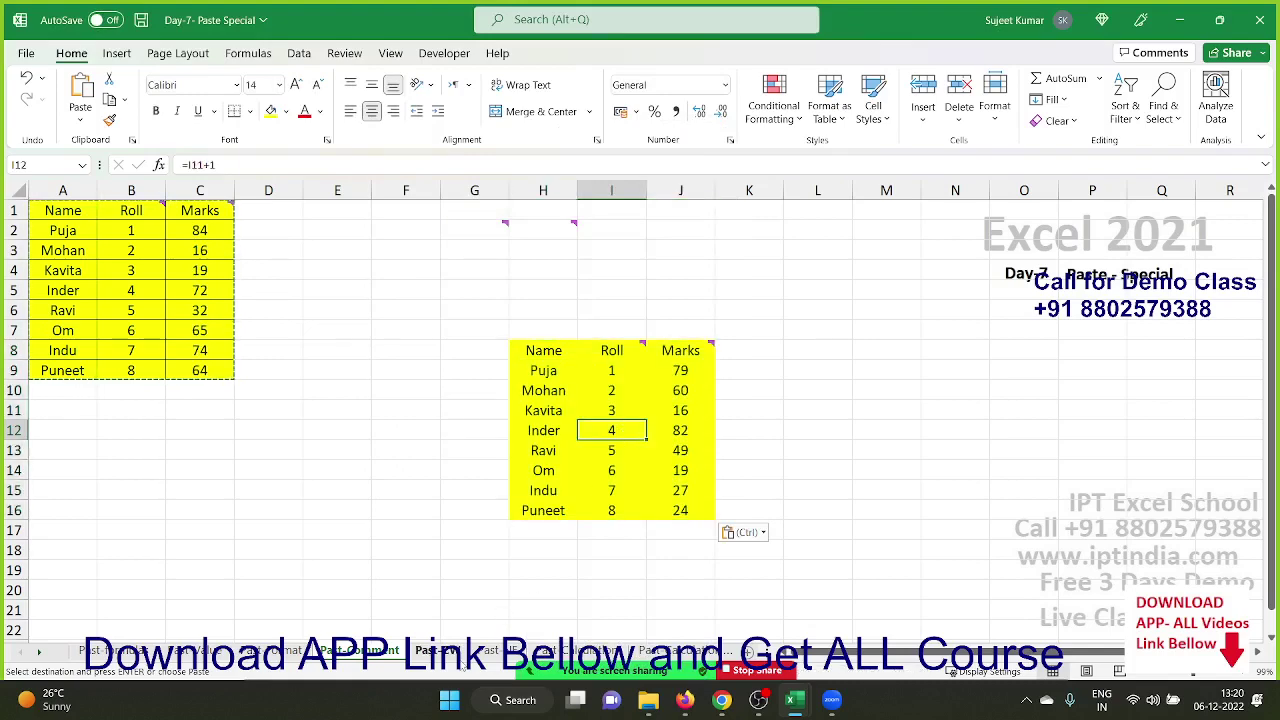
{"action": "key", "text": "ctrl+Page_Down"}
{"action": "left_click", "coordinate": [330, 498]}
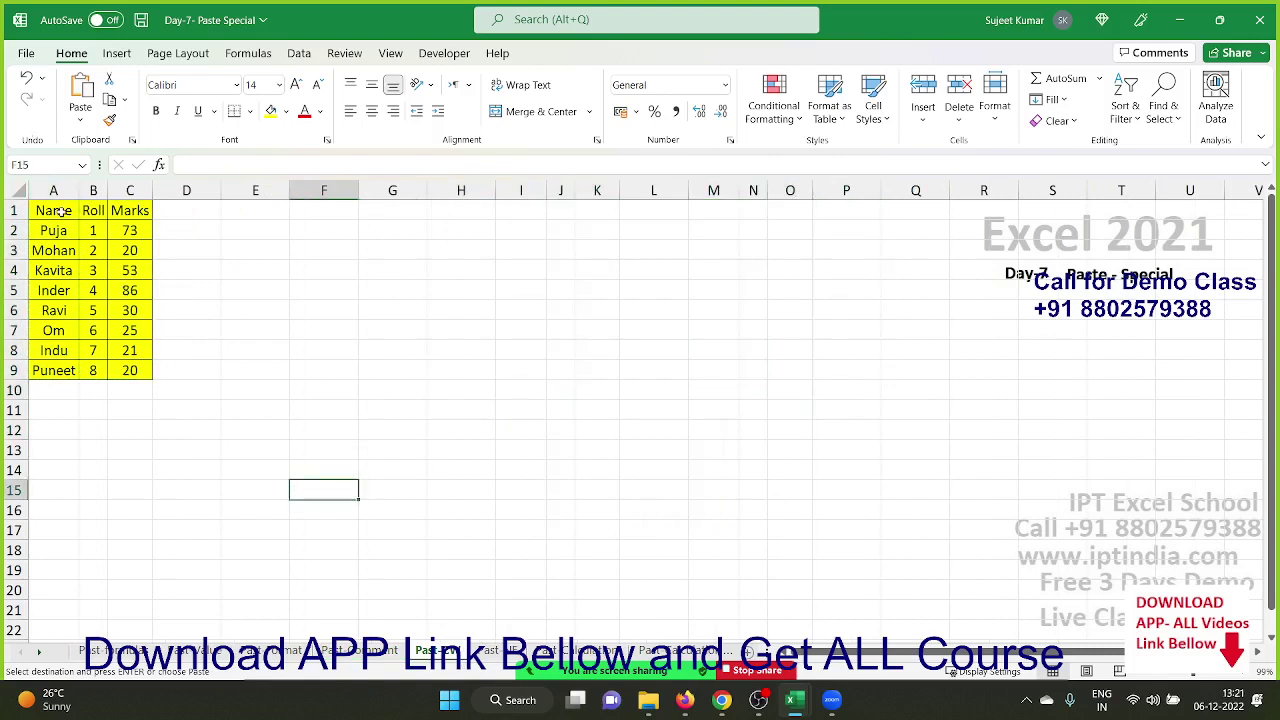
Paste the A1:C9 table at F1 and give columns F:H the source column widths.
{"action": "left_click_drag", "start_coordinate": [60, 212], "coordinate": [124, 370]}
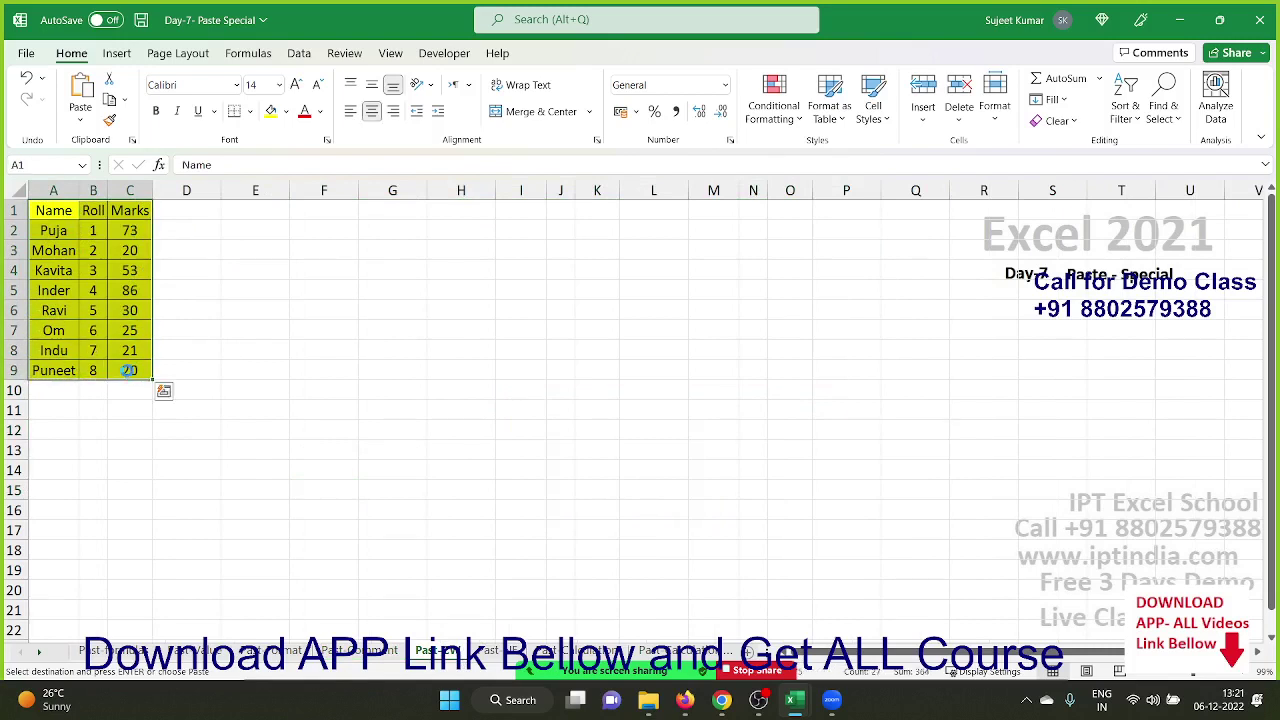
{"action": "left_click", "coordinate": [340, 209]}
{"action": "type", "text": "Name\tRoll\tMarks Puja\t1\t73 Mohan\t2\t20 Kavita\t3\t53 Inder\t4\t86 Ravi\t5\t30 Om\t6\t25 Indu\t7\t21 Puneet\t8\t20"}
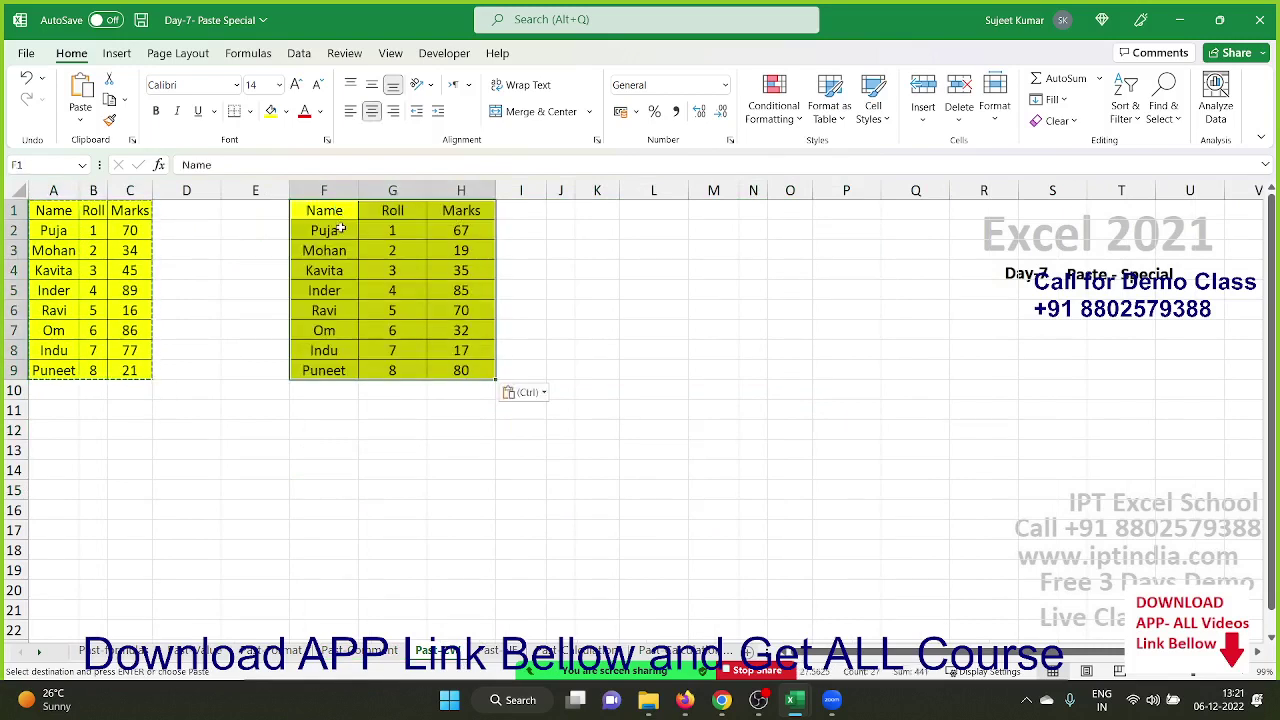
{"action": "right_click", "coordinate": [372, 241]}
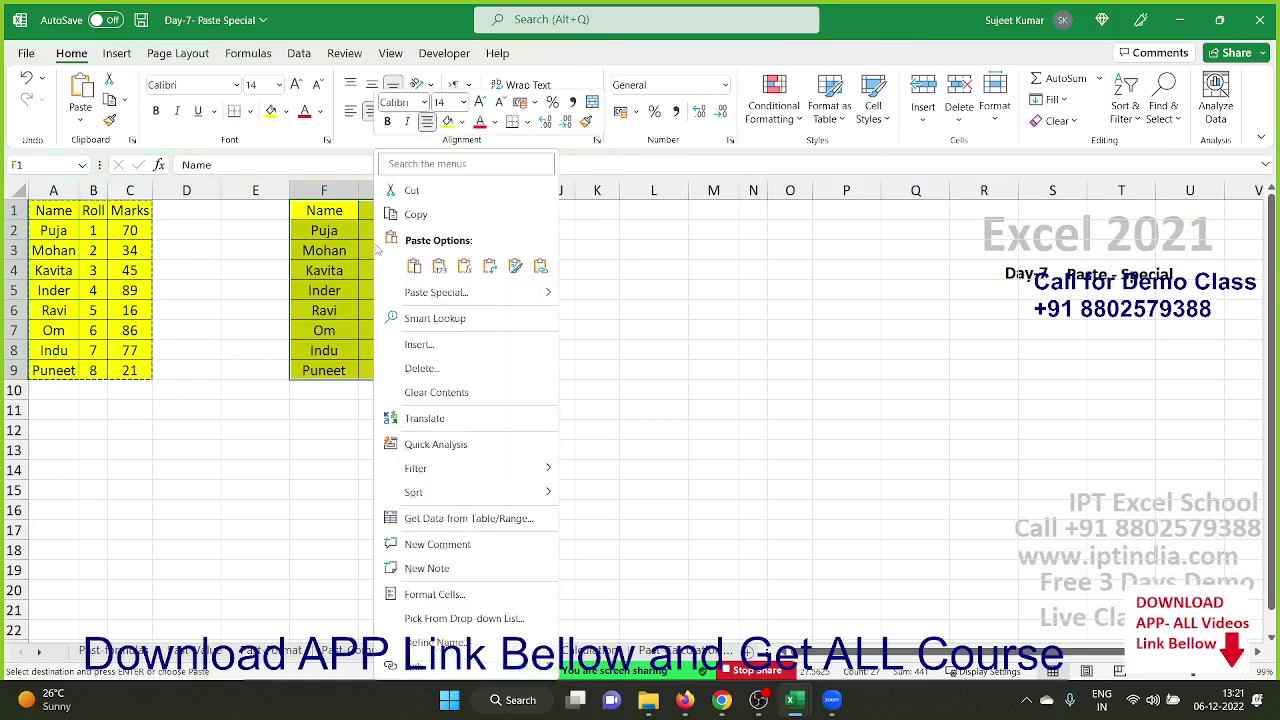
{"action": "left_click", "coordinate": [433, 292]}
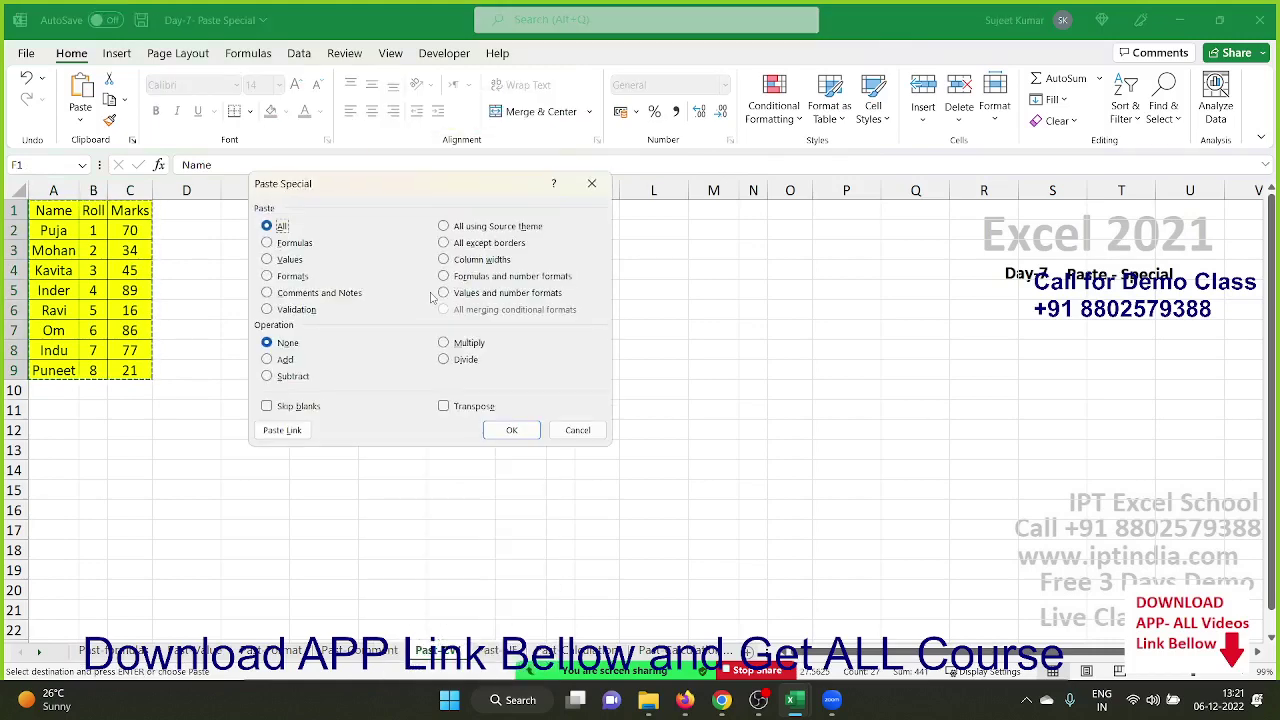
{"action": "left_click", "coordinate": [478, 260]}
{"action": "left_click", "coordinate": [510, 429]}
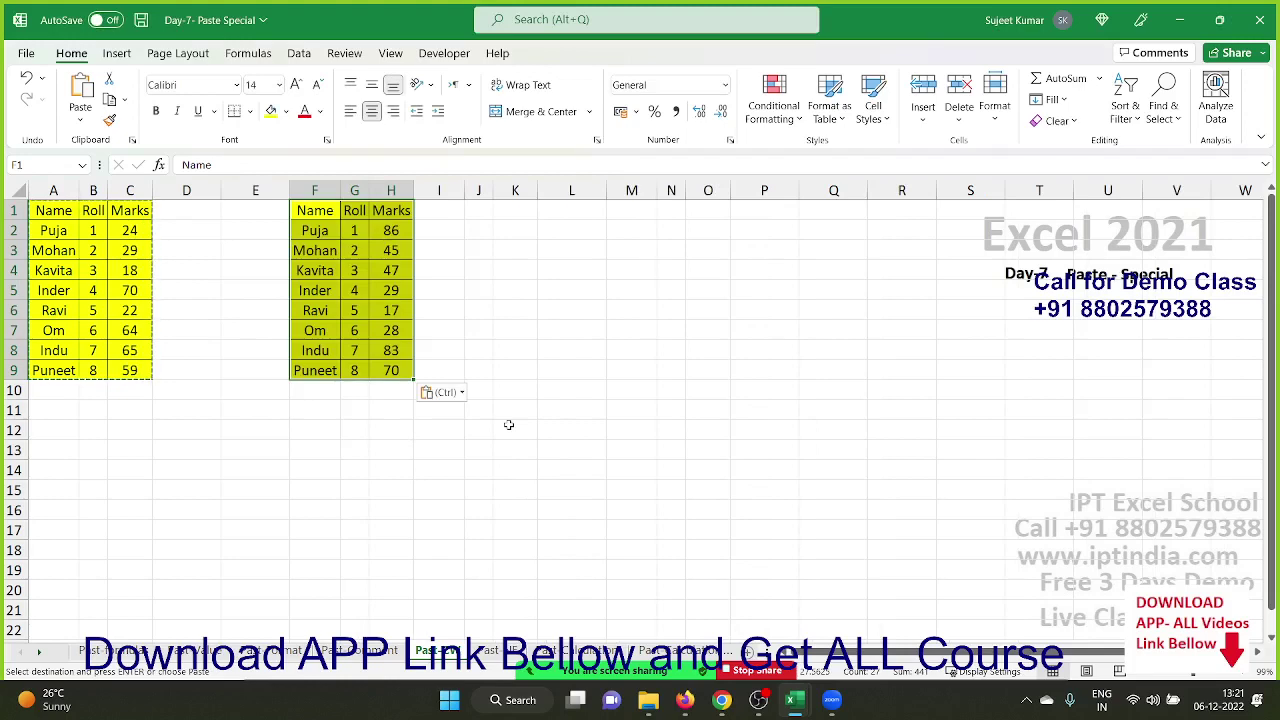
Apply the source column widths to L:N and paste the table into L1:N9.
{"action": "right_click", "coordinate": [541, 208]}
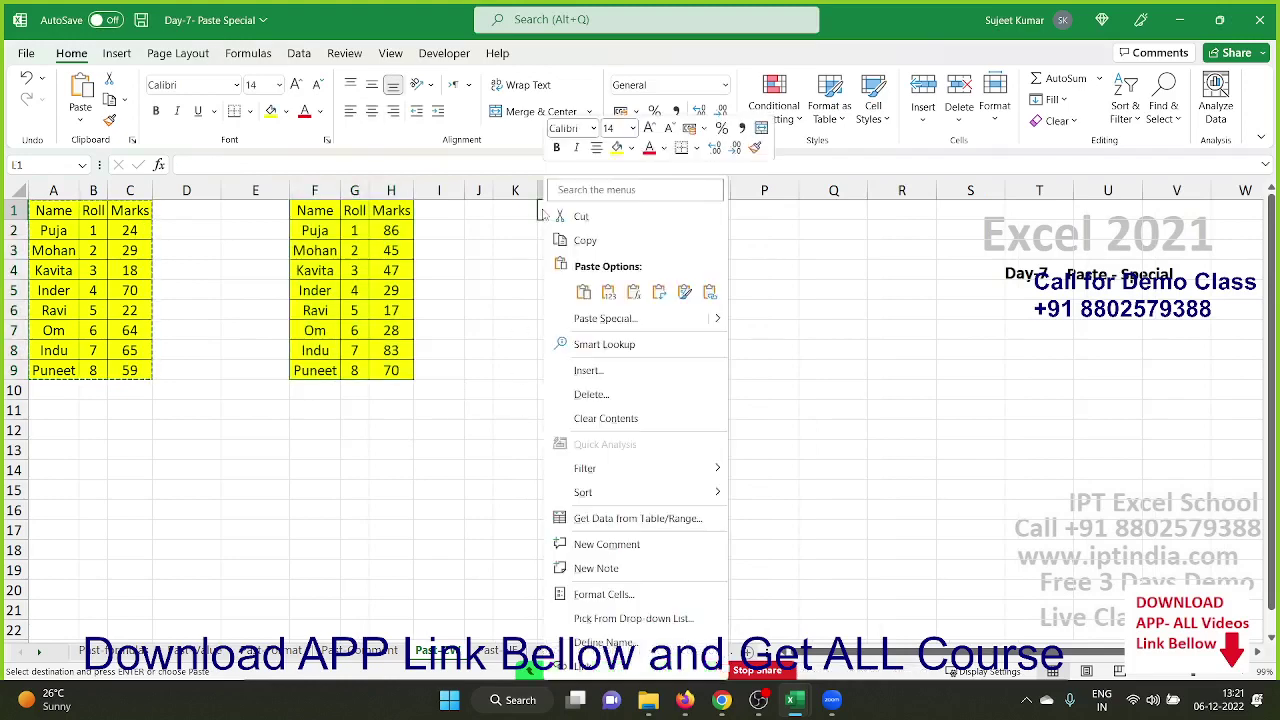
{"action": "left_click", "coordinate": [593, 318]}
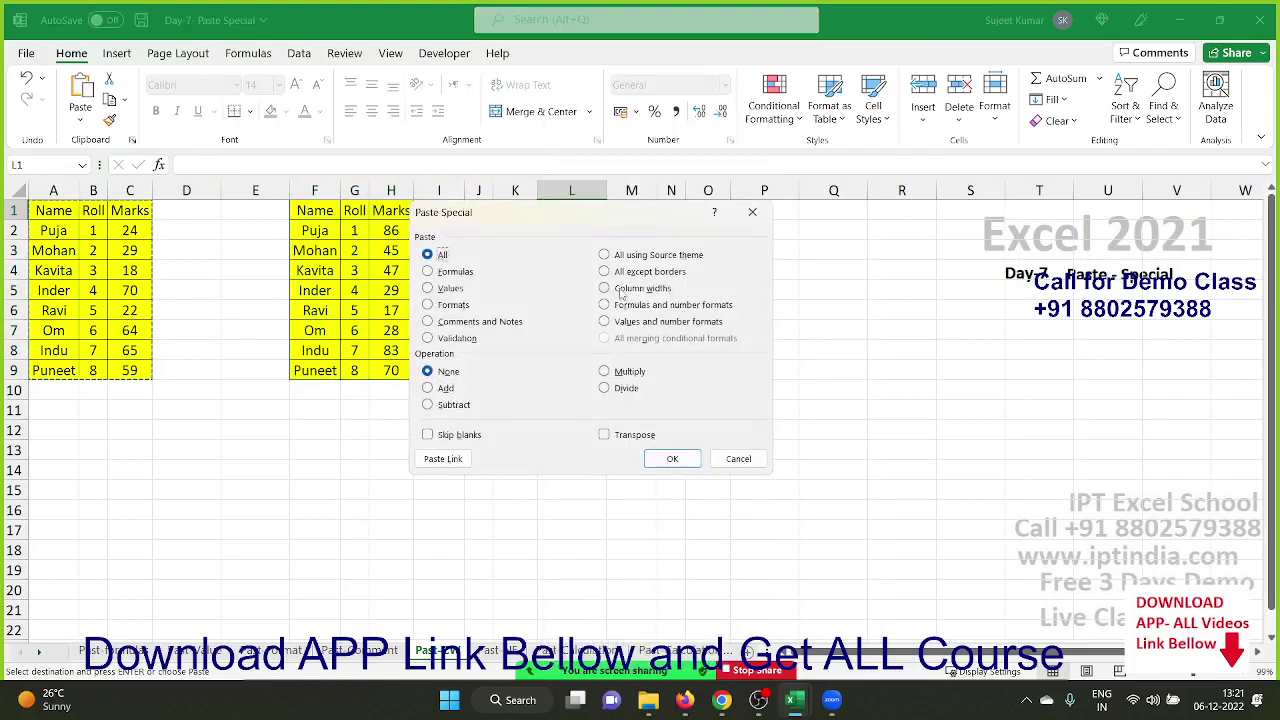
{"action": "left_click", "coordinate": [620, 290]}
{"action": "left_click", "coordinate": [668, 457]}
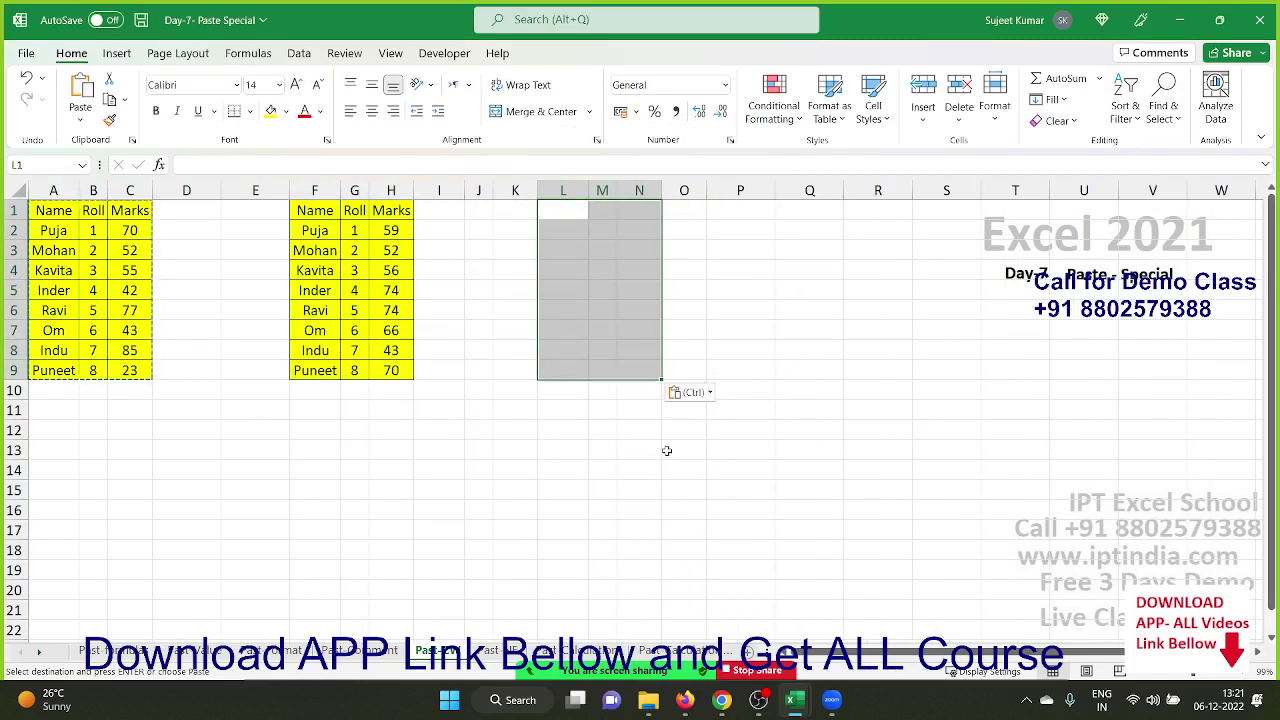
{"action": "type", "text": "Name\tRoll\tMarks Puja\t1\t70 Mohan\t2\t52 Kavita\t3\t55 Inder\t4\t42 Ravi\t5\t77 Om\t6\t43 Indu\t7\t85 Puneet\t8\t23"}
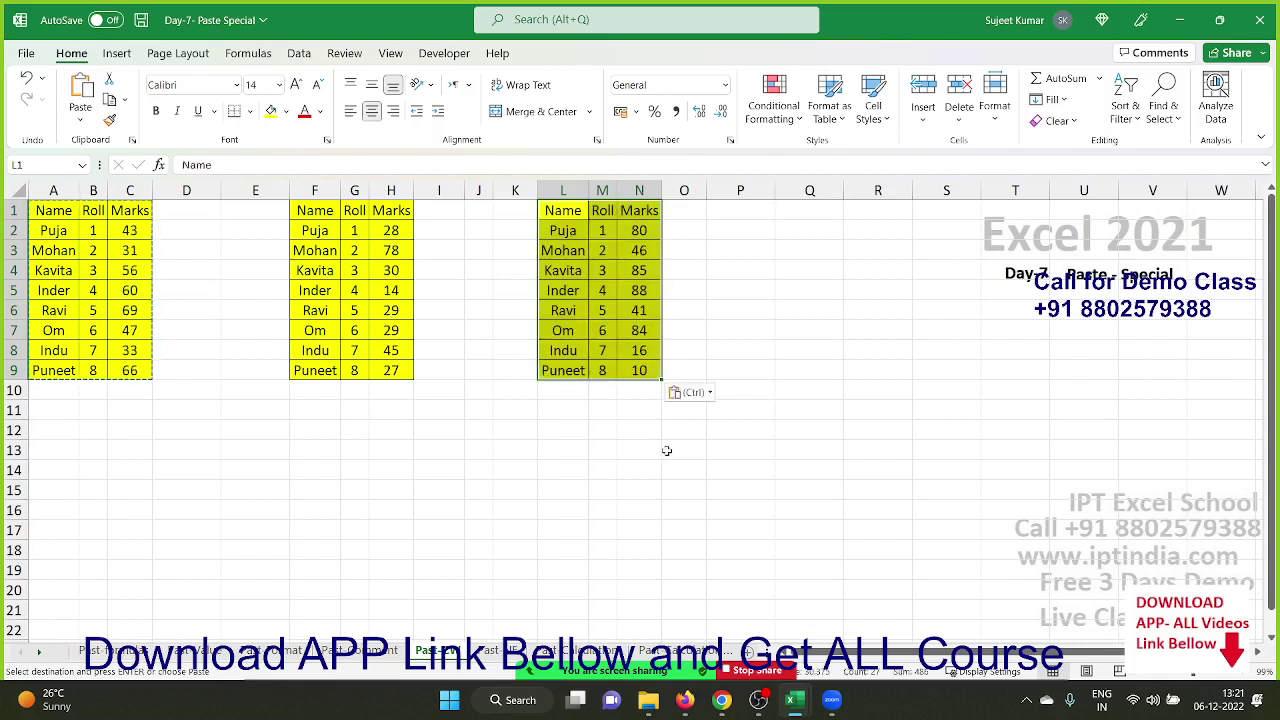
{"action": "left_click", "coordinate": [598, 466]}
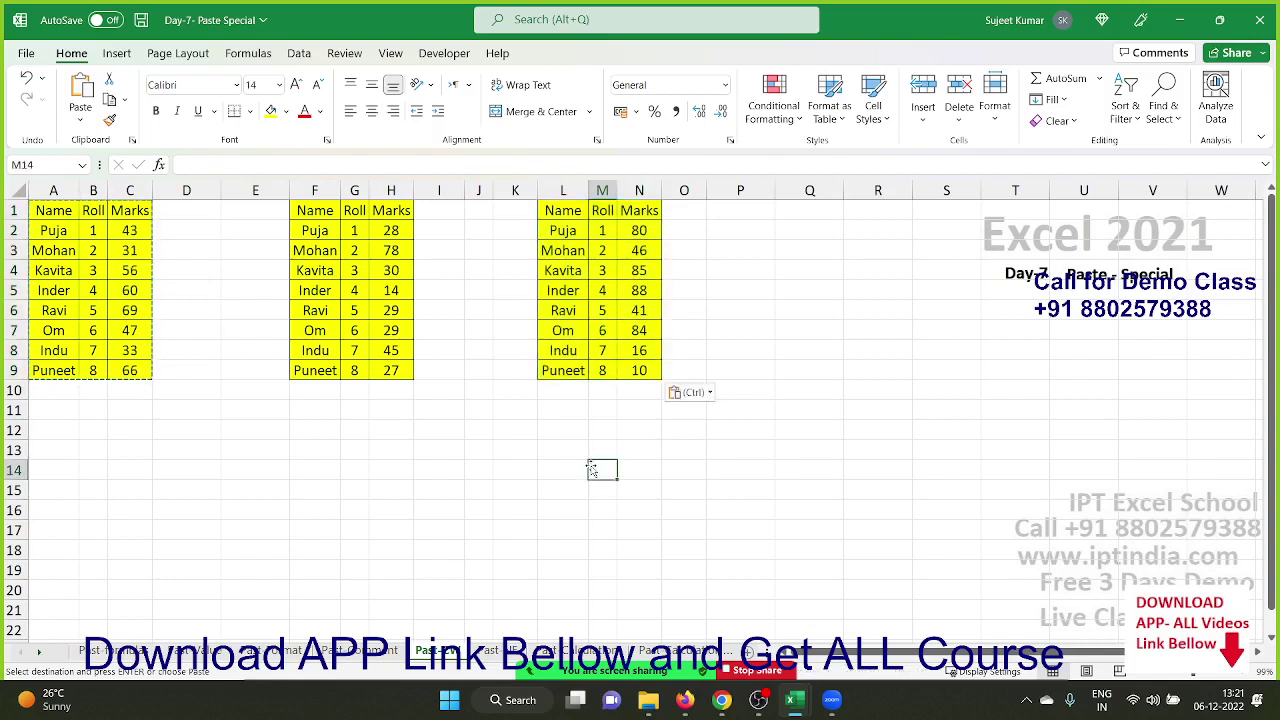
{"action": "left_click", "coordinate": [497, 652]}
{"action": "left_click", "coordinate": [392, 450]}
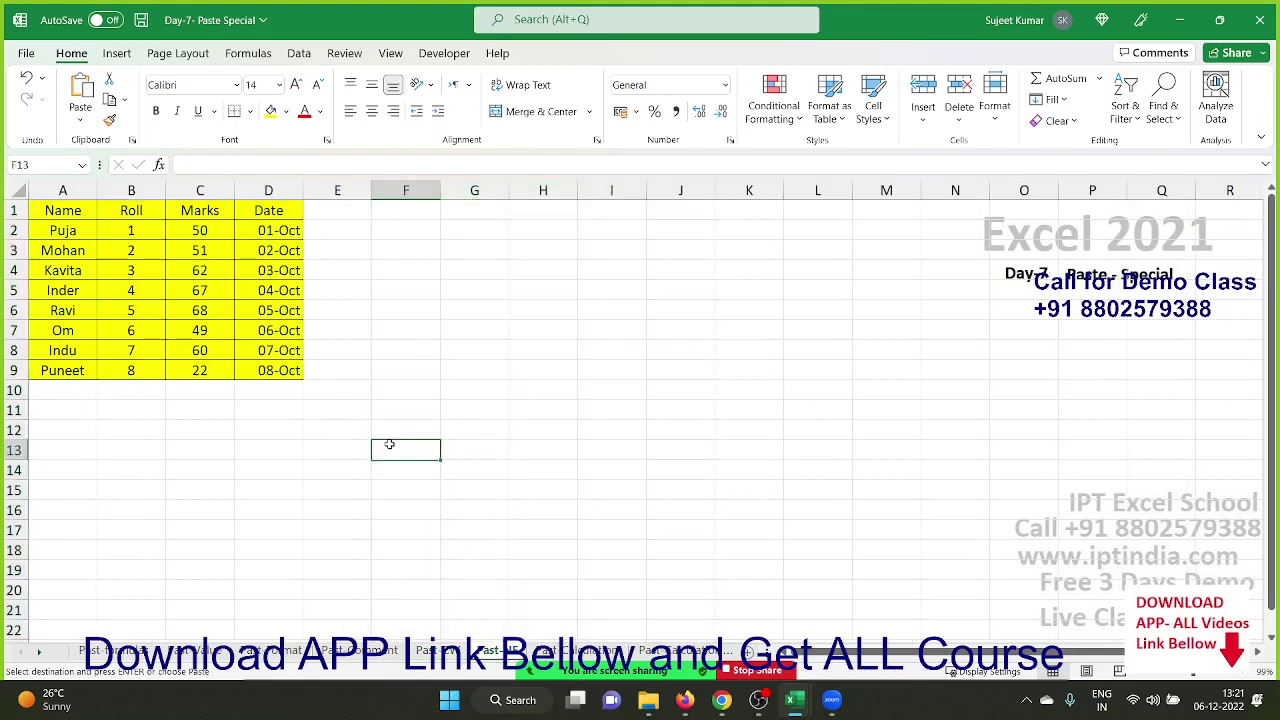
Paste the Date column D1:D9 into H1 as values, showing serials 44835–44842.
{"action": "left_click", "coordinate": [248, 370]}
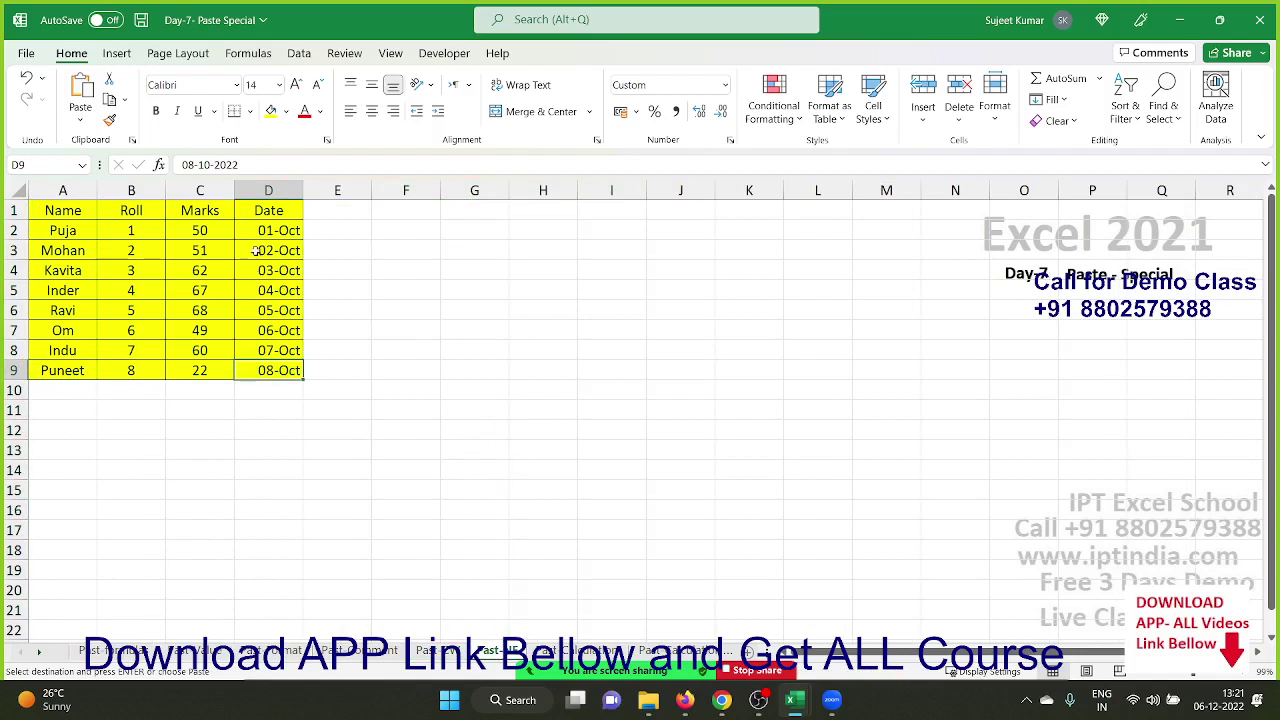
{"action": "left_click_drag", "start_coordinate": [262, 208], "coordinate": [287, 370]}
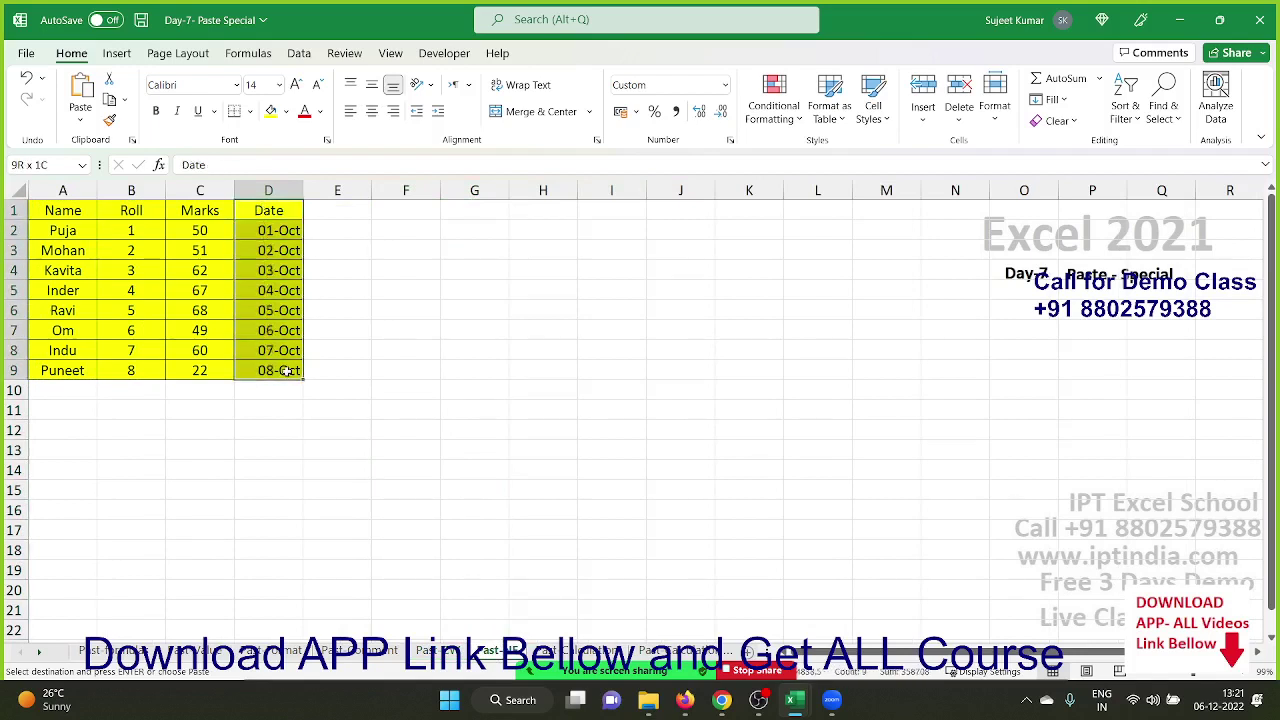
{"action": "key", "text": "ctrl+c"}
{"action": "left_click", "coordinate": [528, 209]}
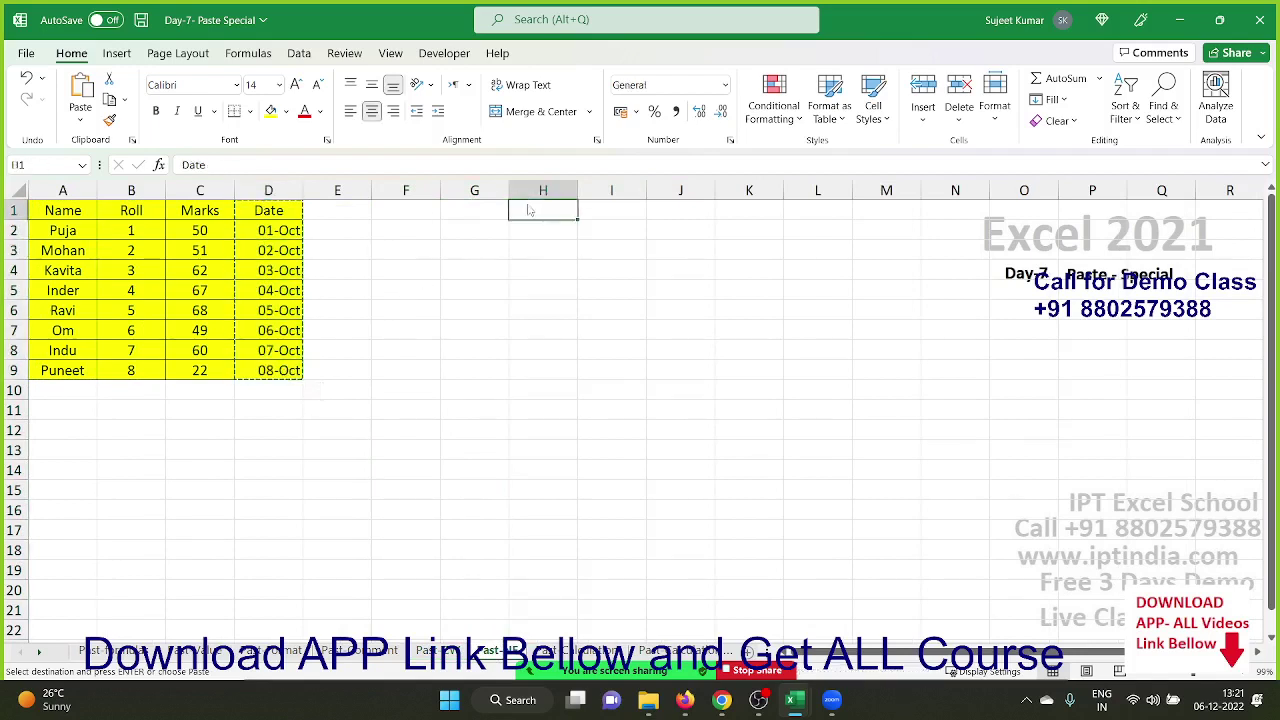
{"action": "right_click", "coordinate": [530, 208]}
{"action": "left_click", "coordinate": [621, 318]}
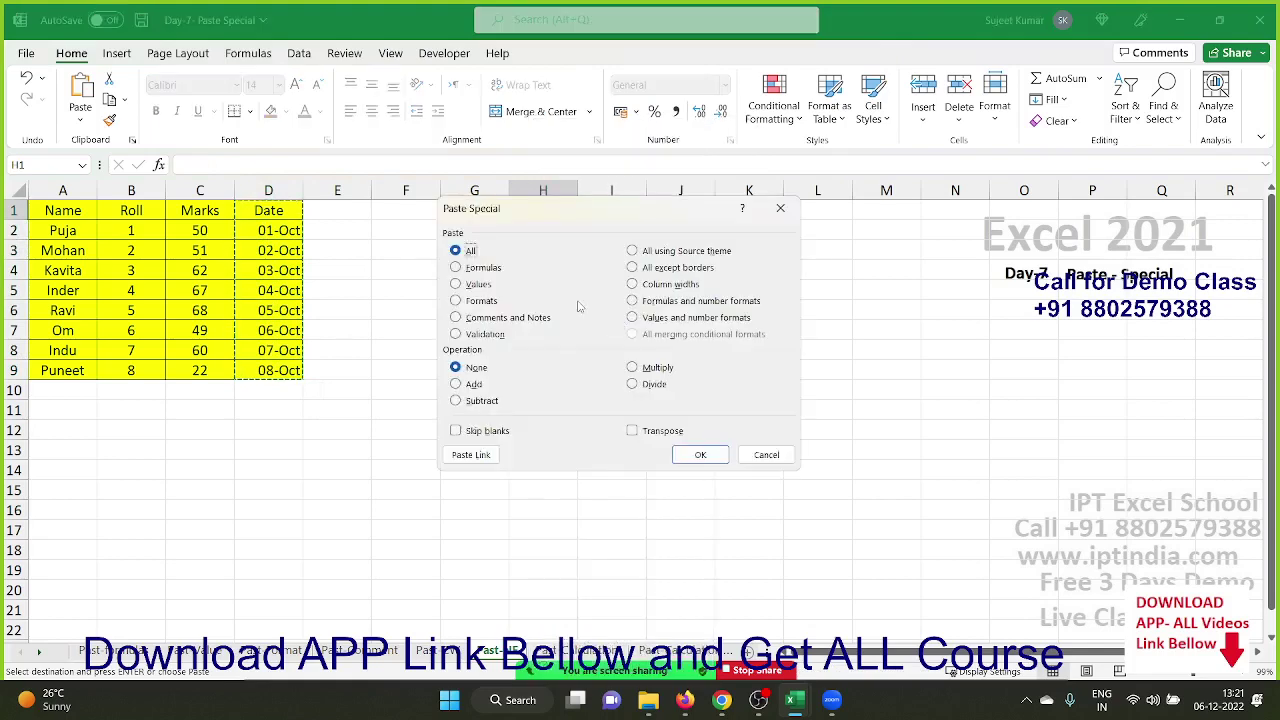
{"action": "left_click", "coordinate": [477, 284]}
{"action": "left_click_drag", "start_coordinate": [519, 205], "coordinate": [770, 226]}
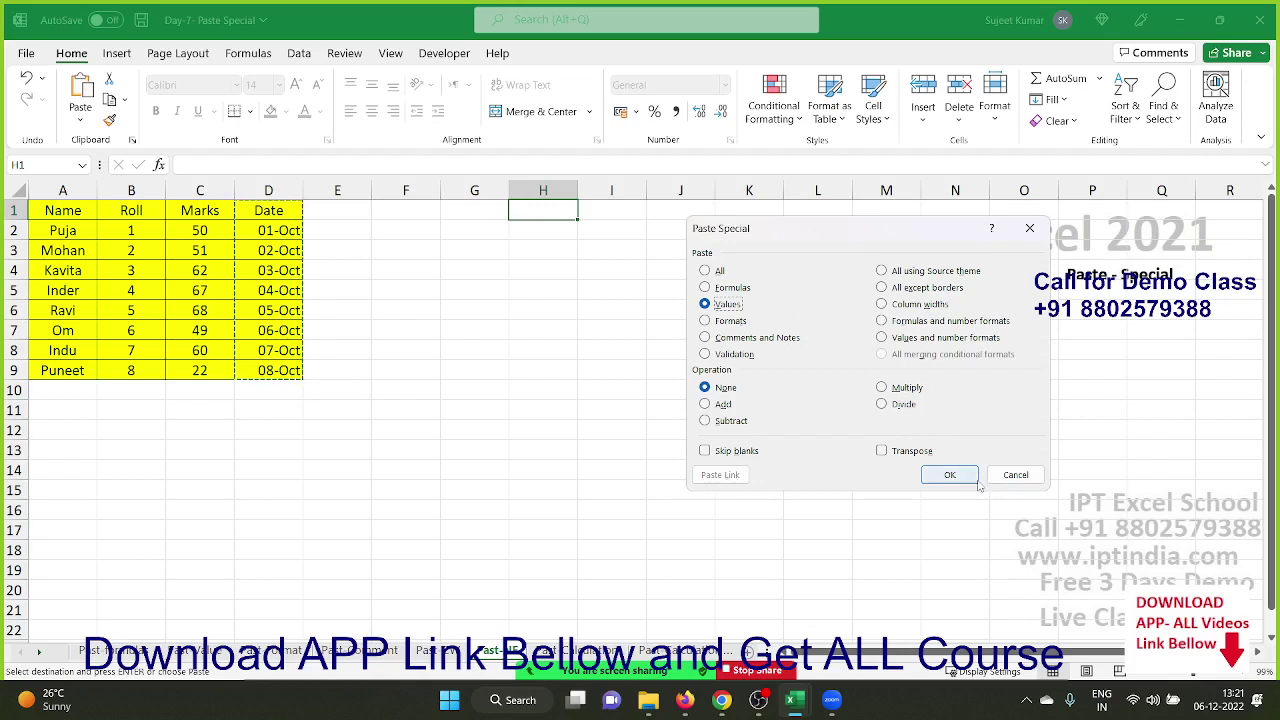
{"action": "left_click", "coordinate": [976, 482]}
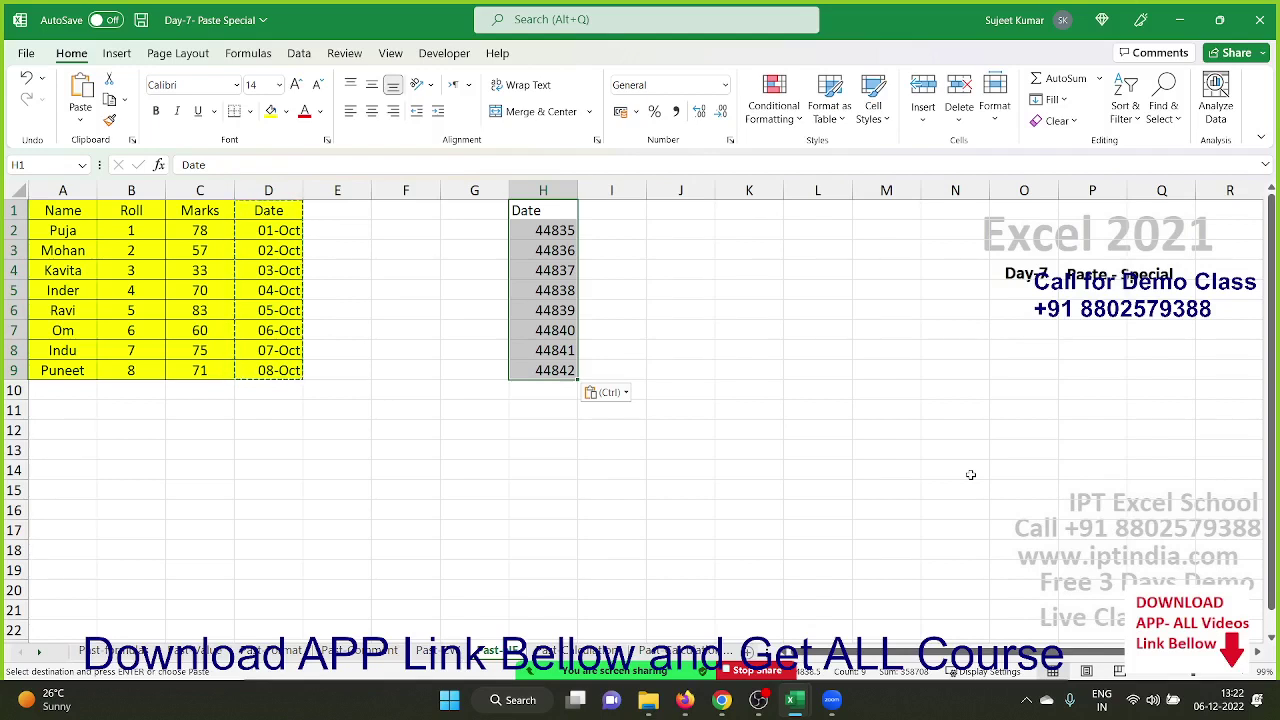
{"action": "key", "text": "Right"}
{"action": "key", "text": "Right"}
{"action": "key", "text": "Down"}
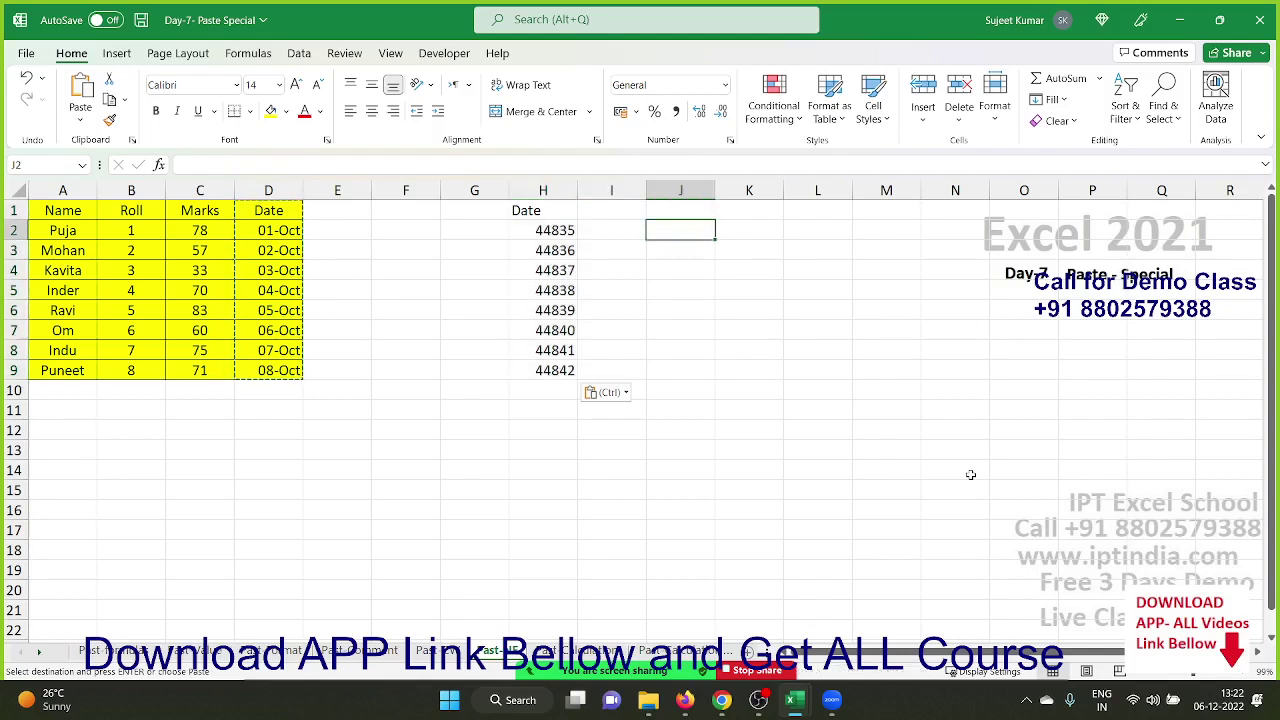
Enter the date 6/12 in J2 and switch it to General to reveal serial 44901.
{"action": "type", "text": "6/12"}
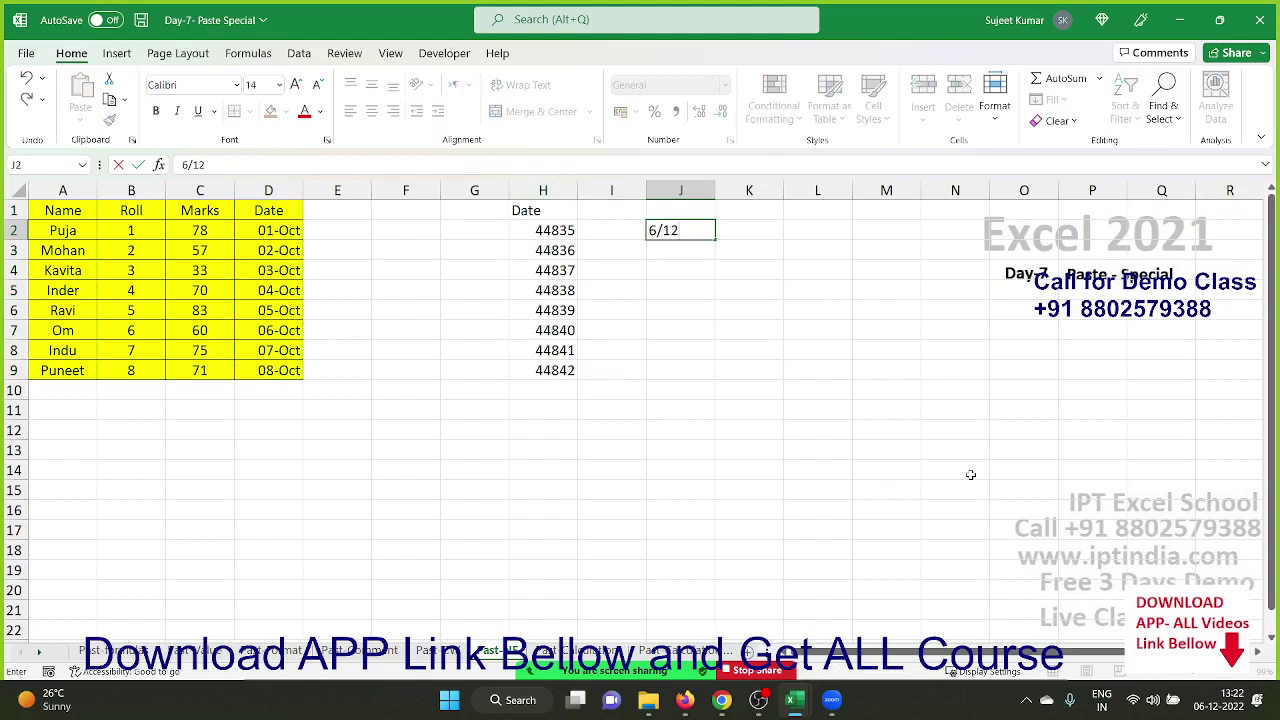
{"action": "key", "text": "ctrl+Return"}
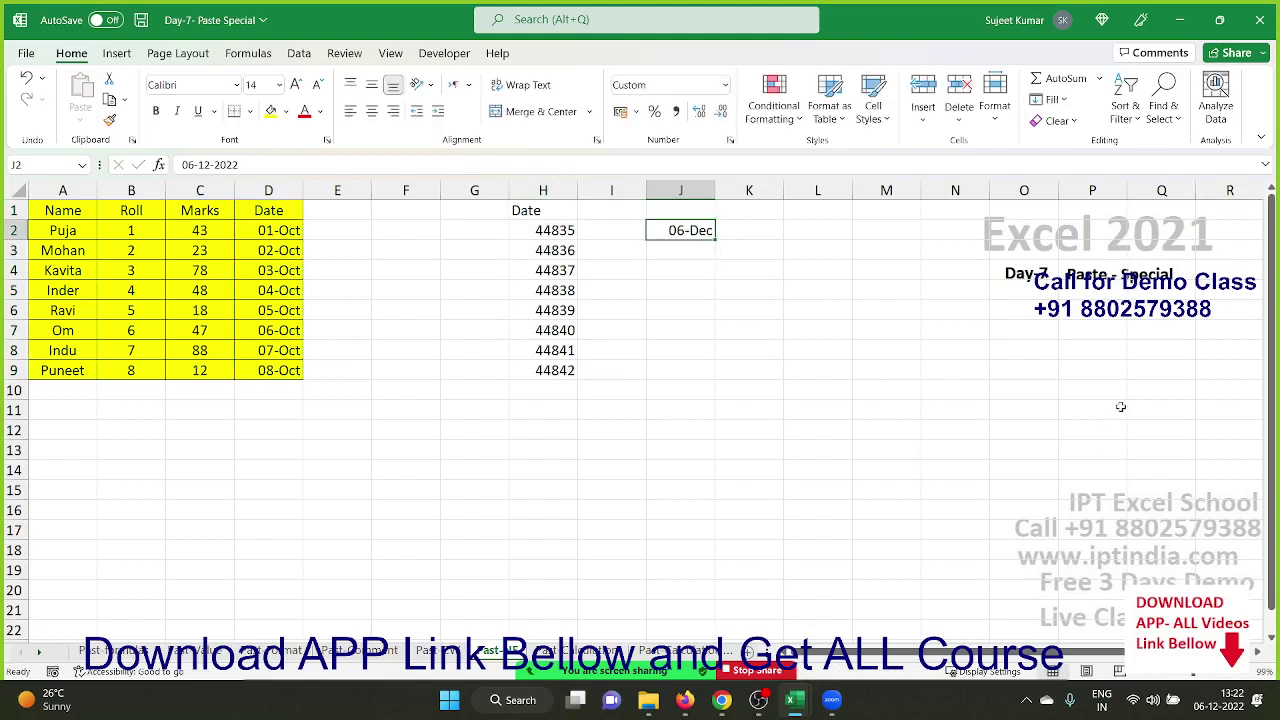
{"action": "left_click", "coordinate": [727, 87]}
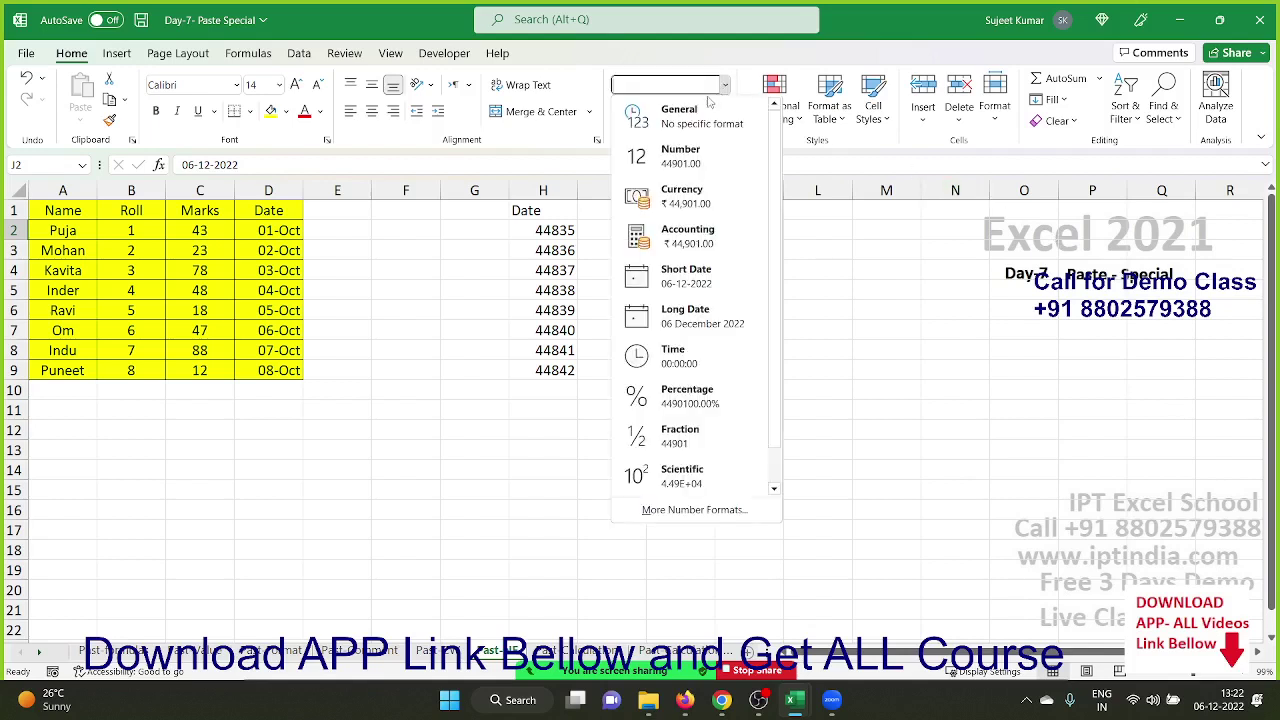
{"action": "left_click", "coordinate": [680, 106]}
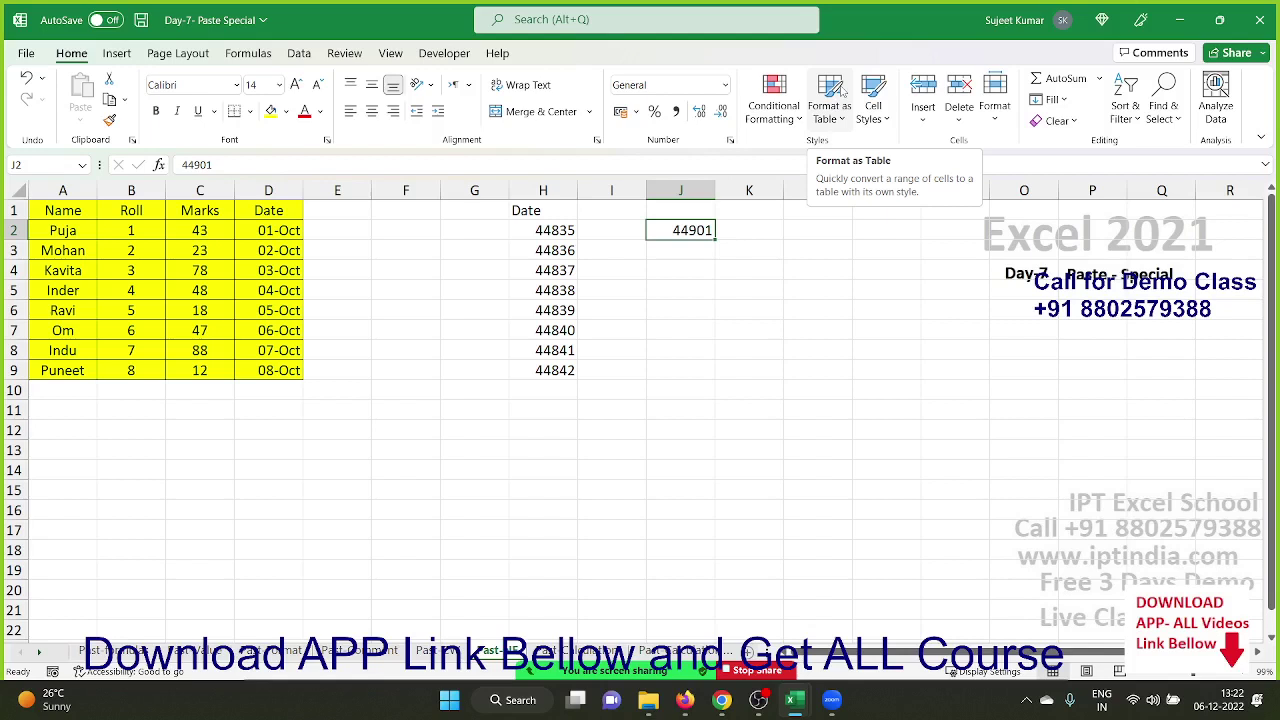
Enter 1 in F10 and format it as Short Date, showing 01-01-1900.
{"action": "left_click", "coordinate": [428, 390]}
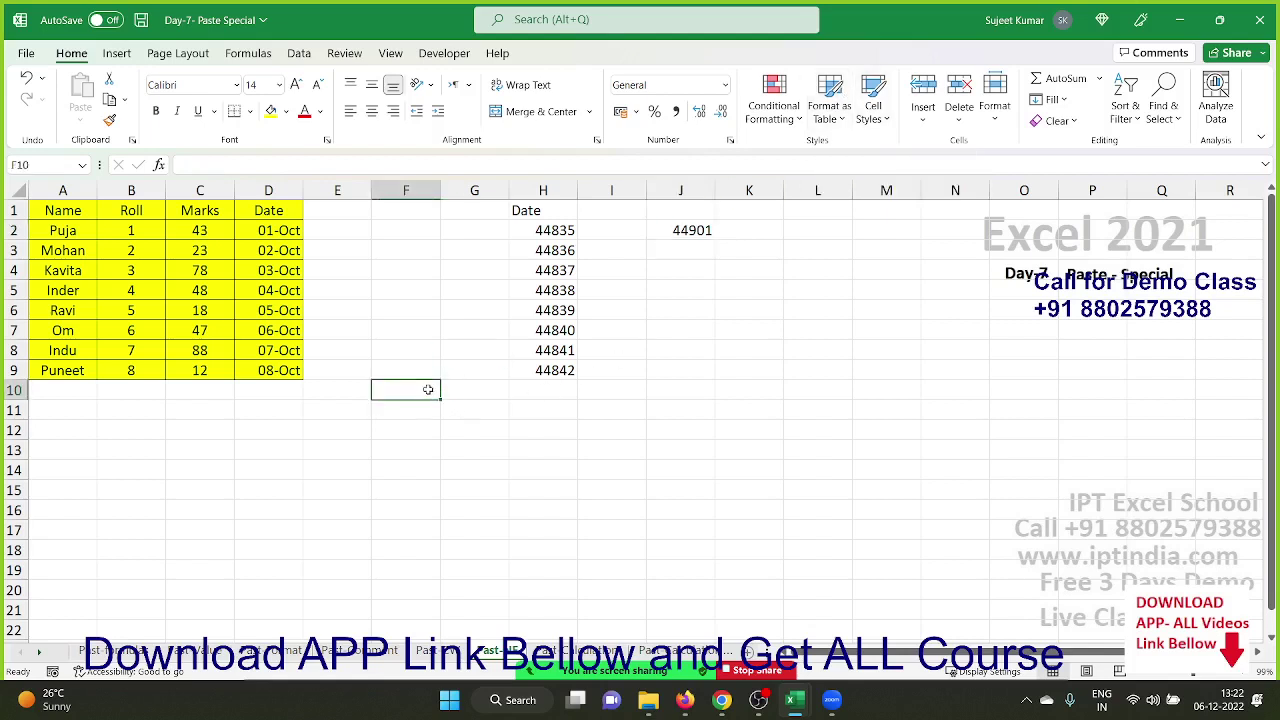
{"action": "type", "text": "1"}
{"action": "key", "text": "Return"}
{"action": "left_click", "coordinate": [428, 390]}
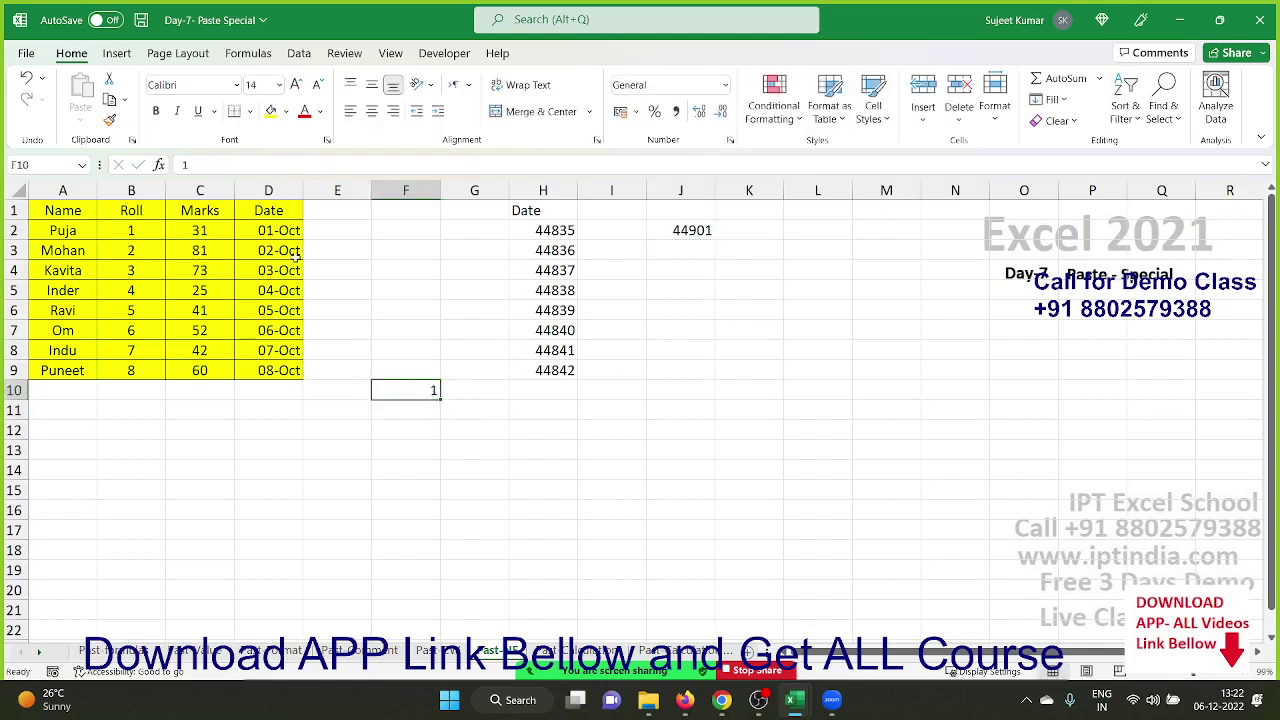
{"action": "left_click", "coordinate": [725, 87]}
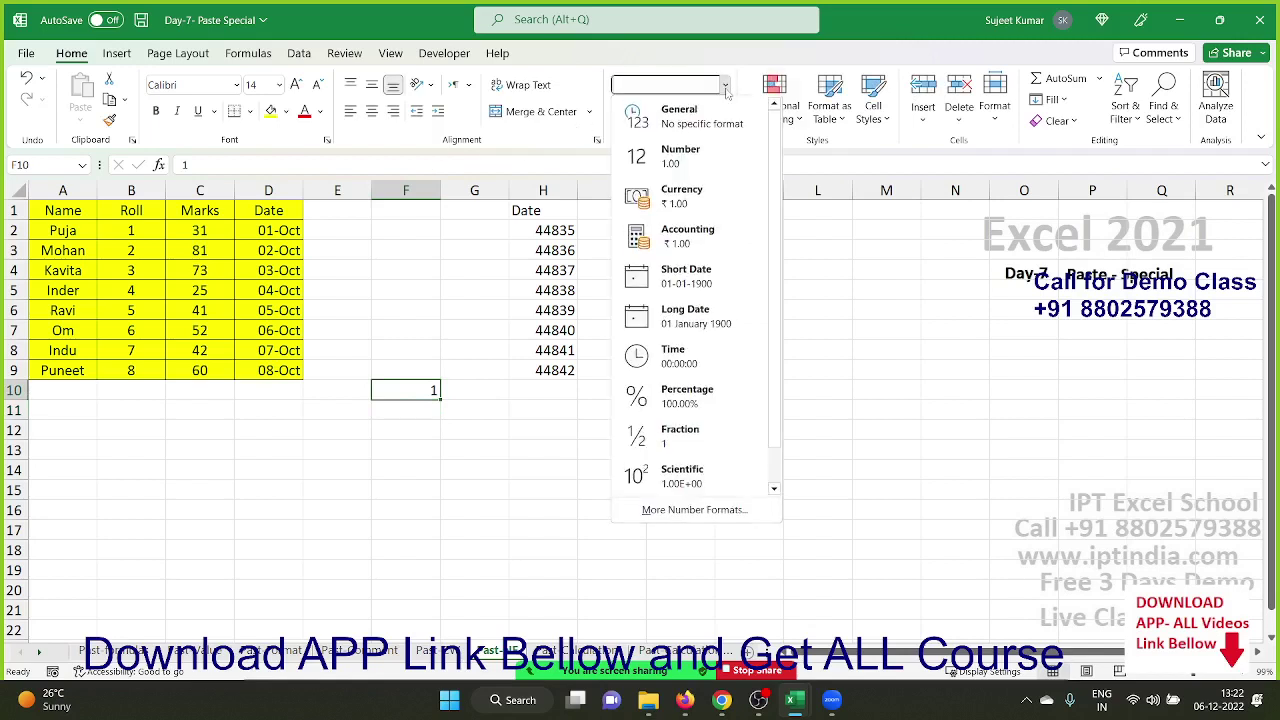
{"action": "left_click", "coordinate": [738, 280]}
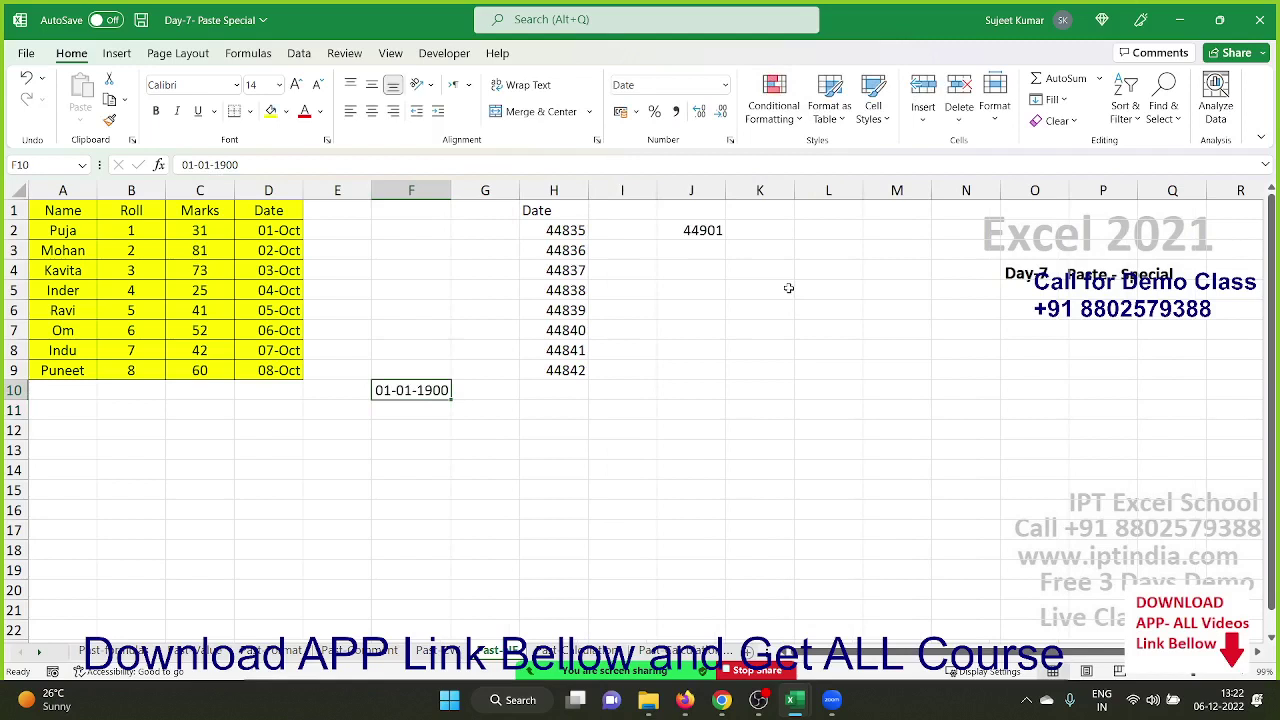
Check the system calendar, then try 01-02-1900 and 367 in F10, showing 01-01-1901.
{"action": "left_click", "coordinate": [1239, 707]}
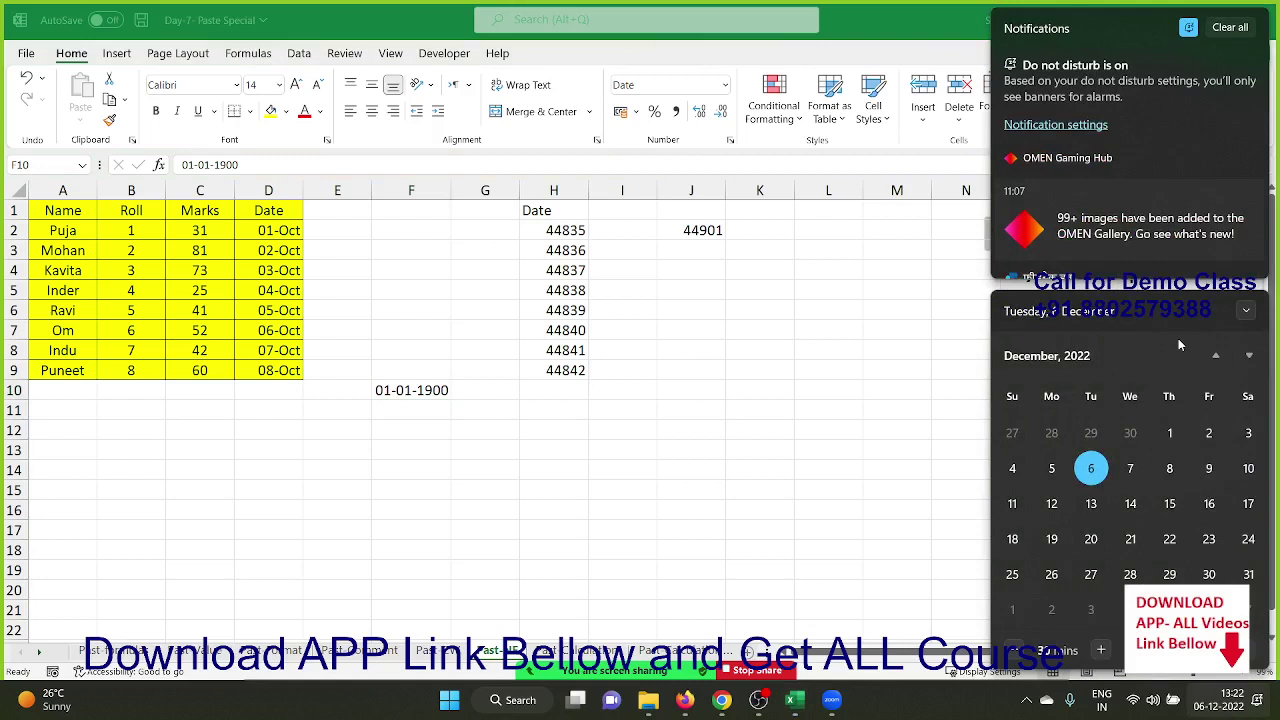
{"action": "left_click", "coordinate": [790, 425]}
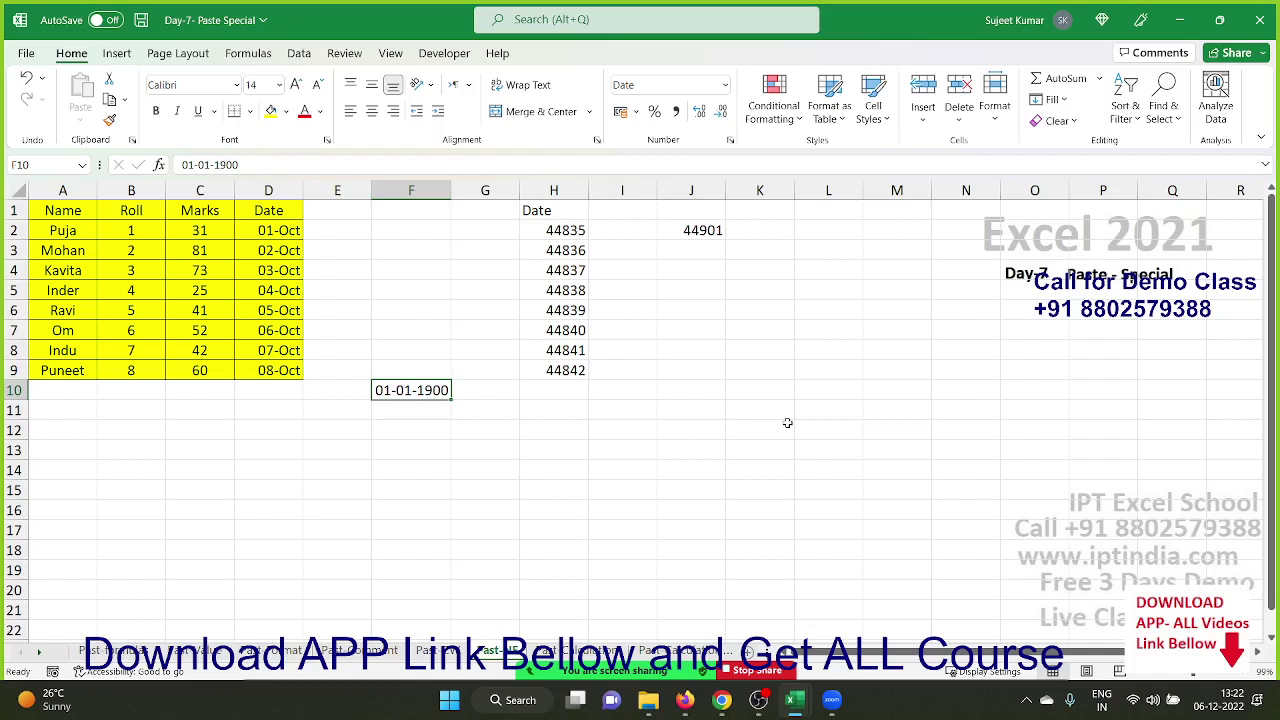
{"action": "type", "text": "01-02-1900"}
{"action": "key", "text": "Return"}
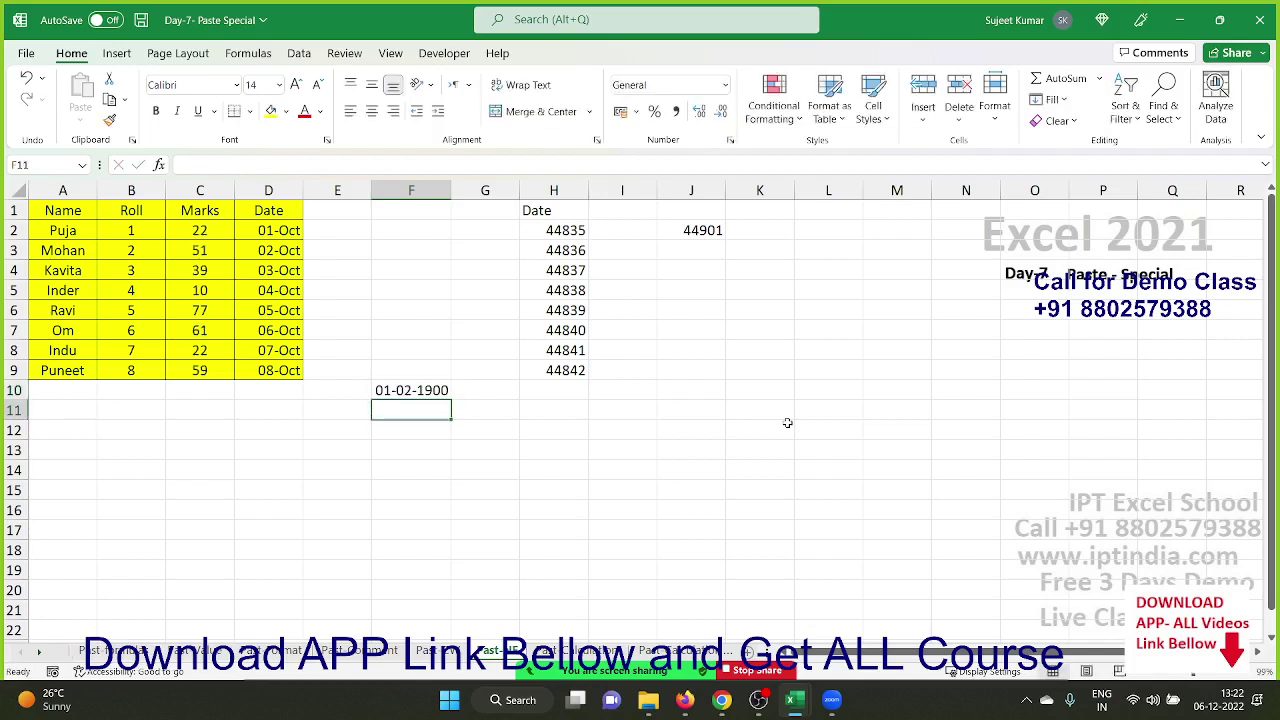
{"action": "key", "text": "Up"}
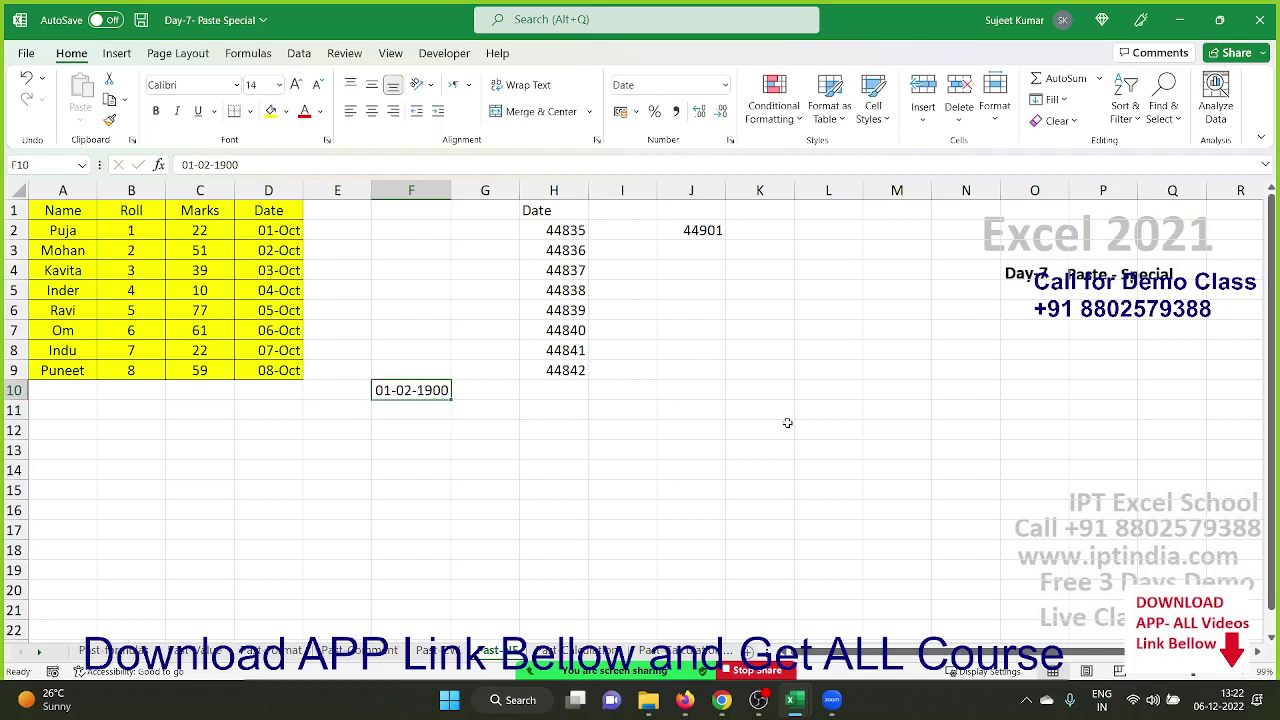
{"action": "type", "text": "367"}
{"action": "key", "text": "Return"}
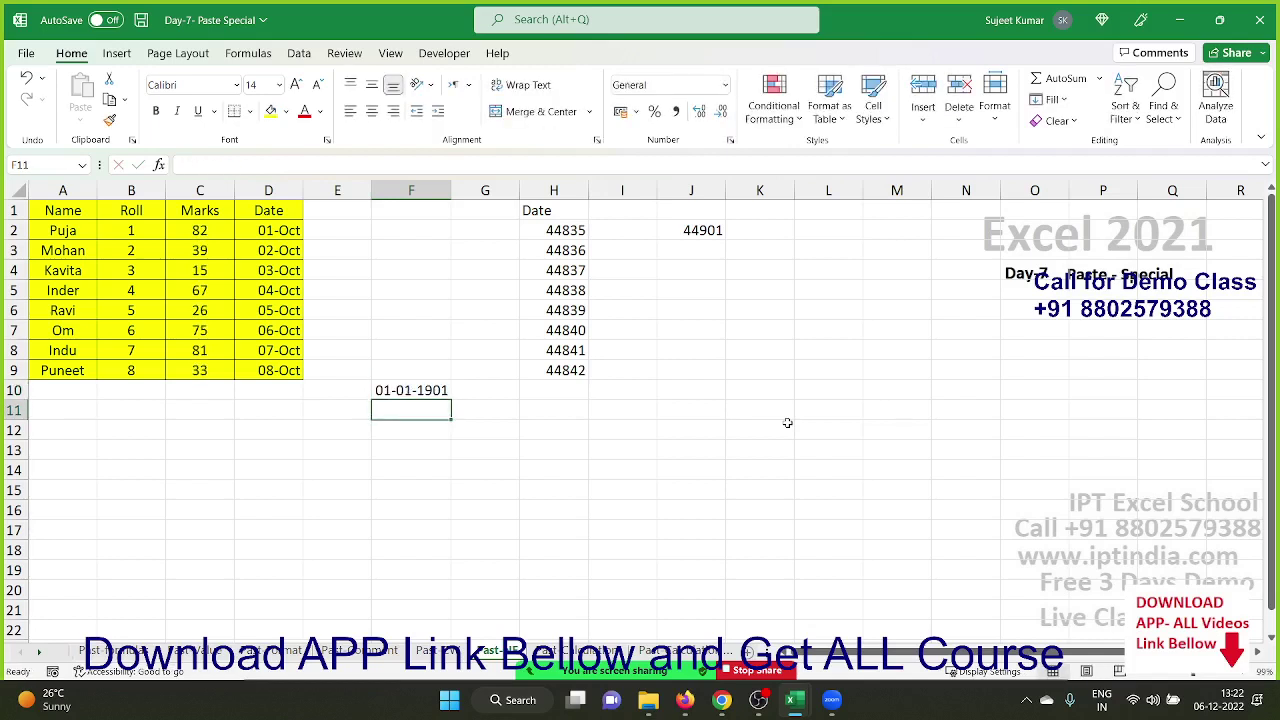
Enter serial 44901 in F10 so it displays 06-12-2022.
{"action": "key", "text": "Up"}
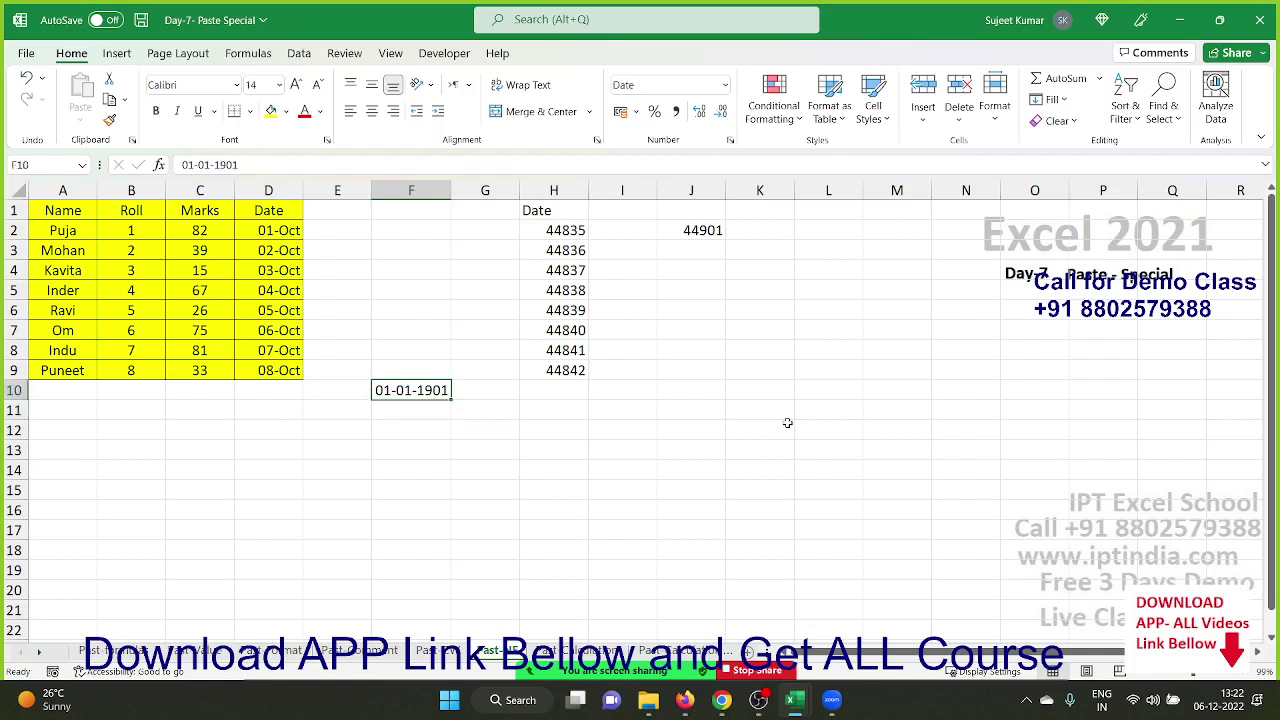
{"action": "type", "text": "44901"}
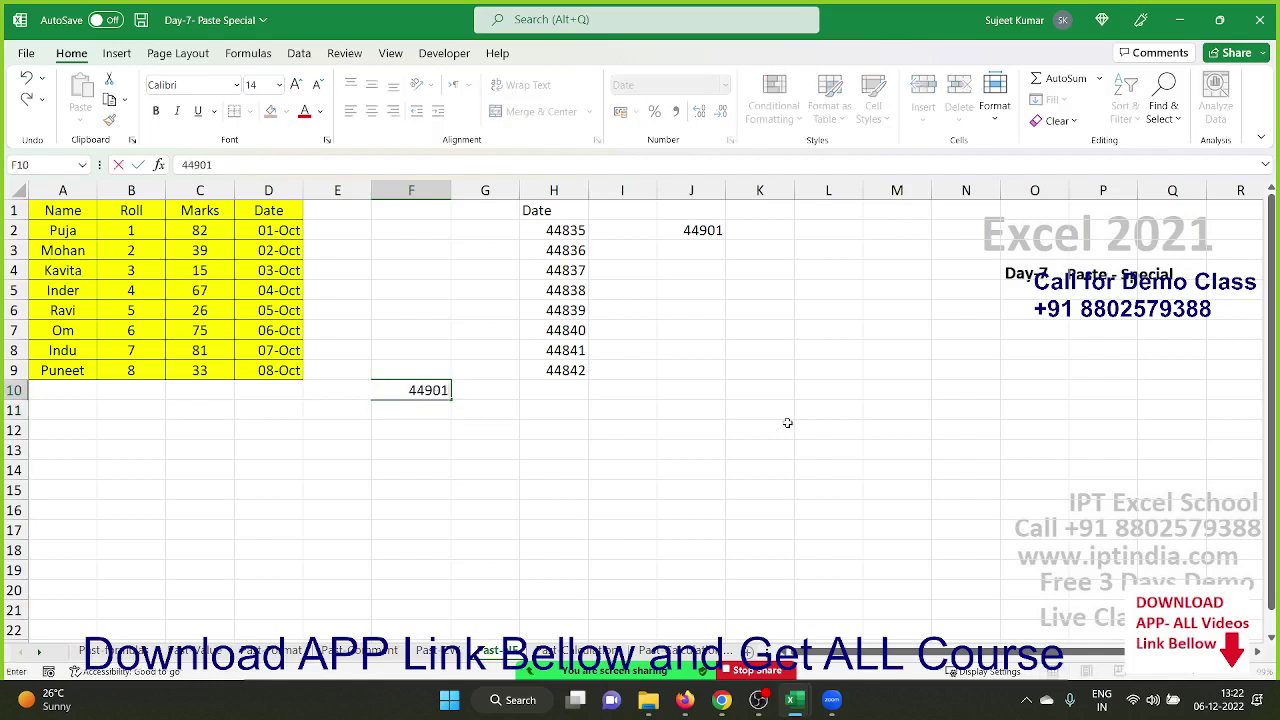
{"action": "key", "text": "Return"}
{"action": "key", "text": "Up"}
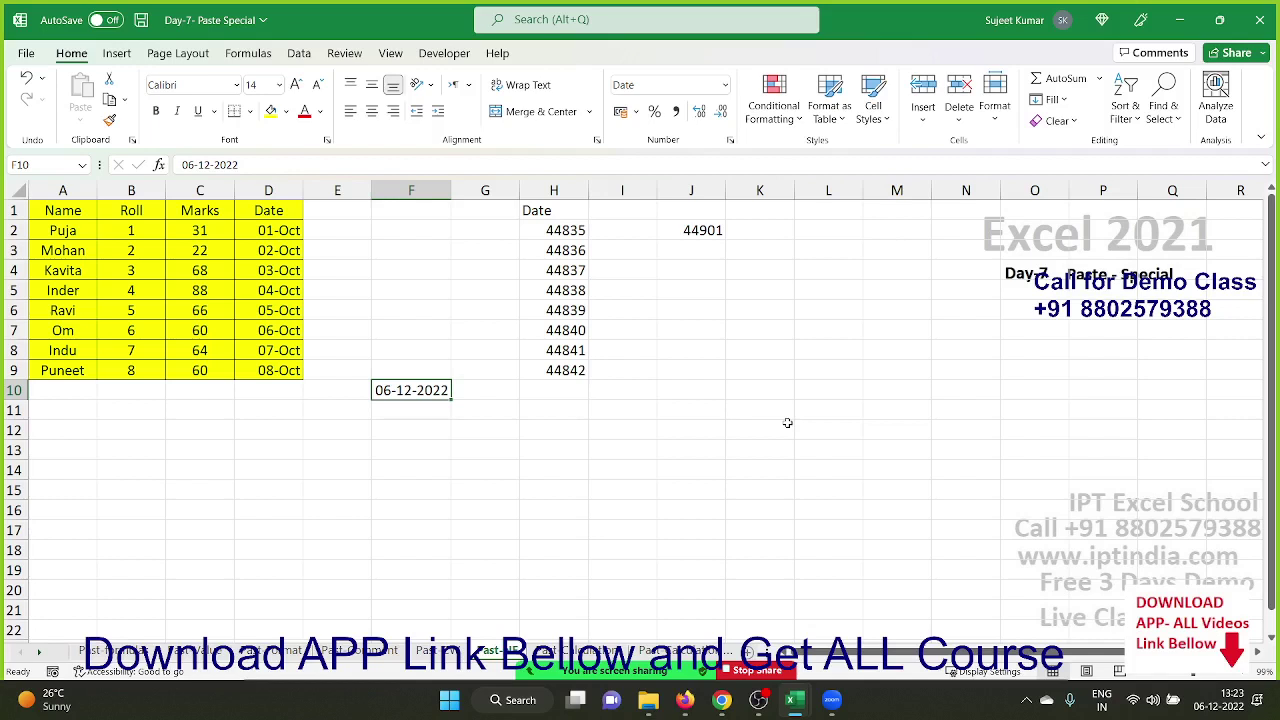
Put text 12sd in F13 and =F13+10 in G13, producing #VALUE!
{"action": "key", "text": "Down"}
{"action": "key", "text": "Down"}
{"action": "key", "text": "Down"}
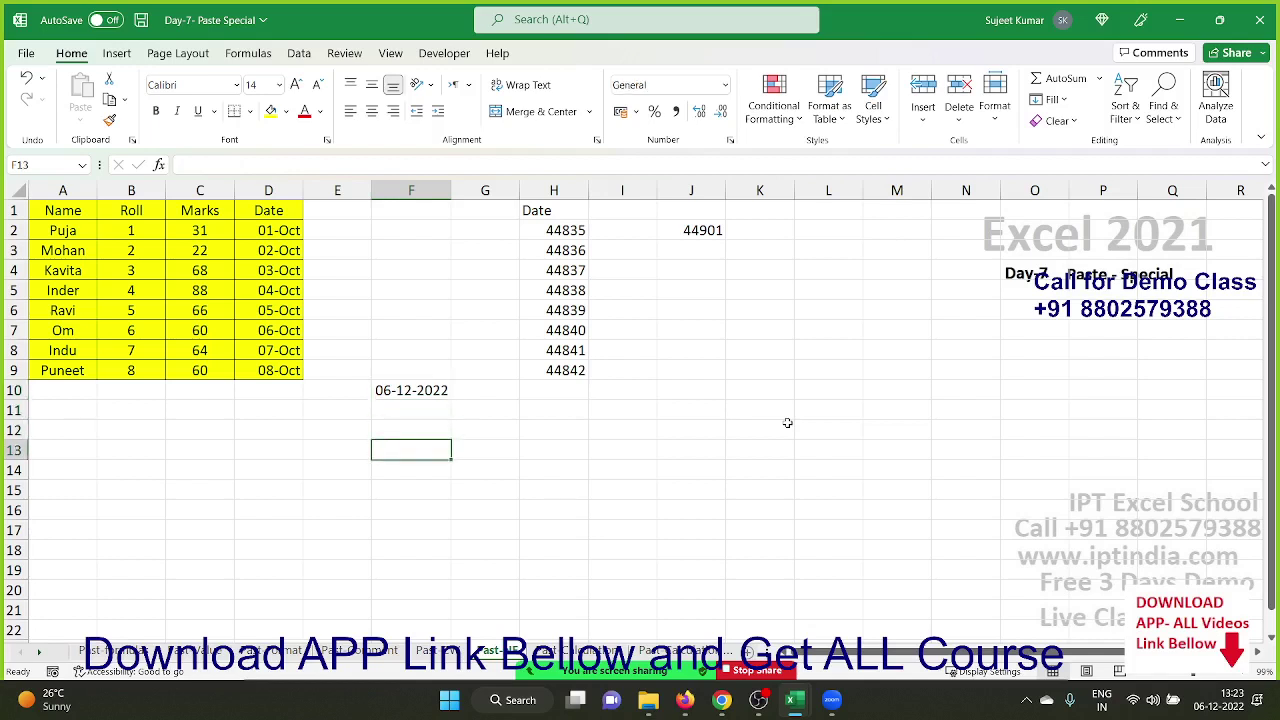
{"action": "type", "text": "12sd"}
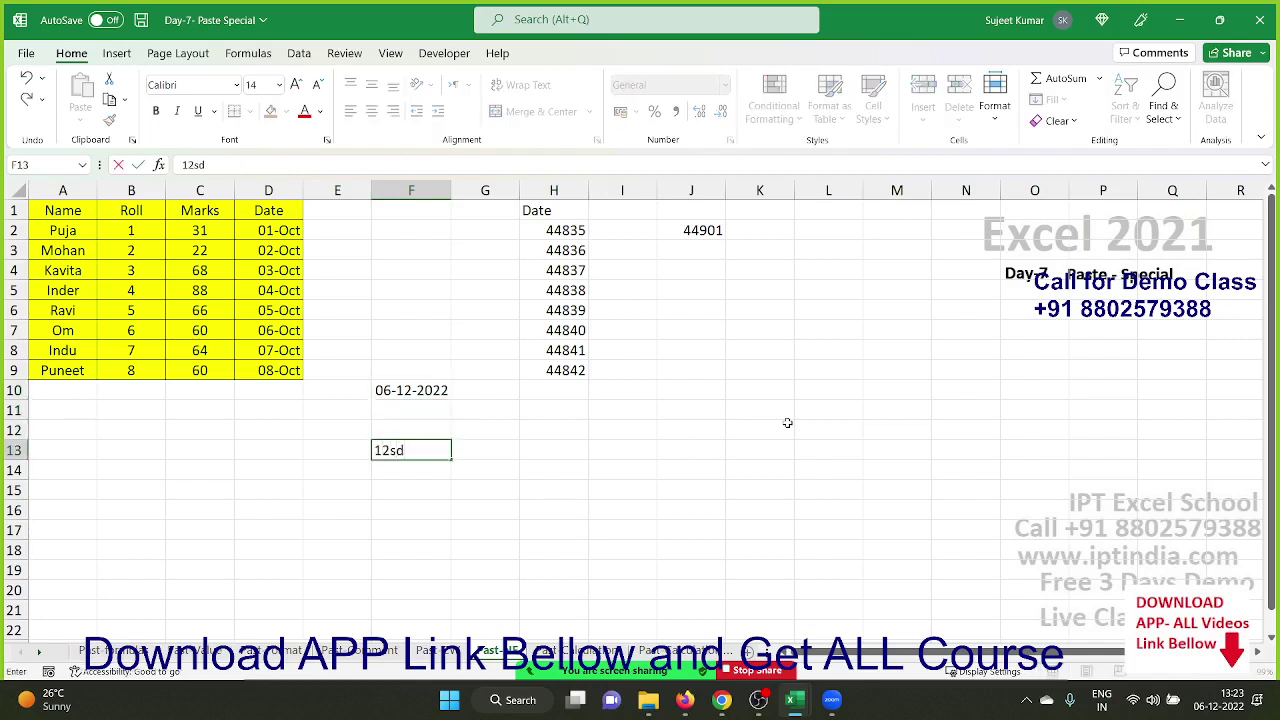
{"action": "key", "text": "Tab"}
{"action": "type", "text": "="}
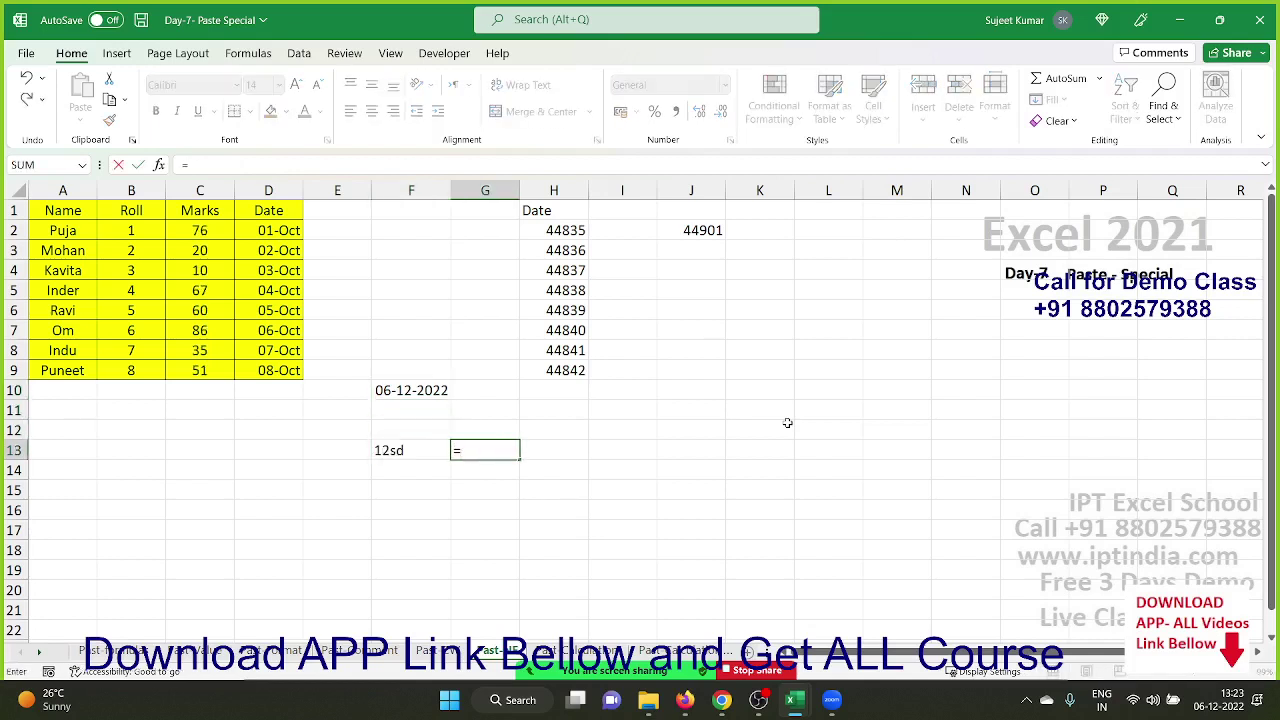
{"action": "key", "text": "Left"}
{"action": "type", "text": "+10"}
{"action": "key", "text": "Return"}
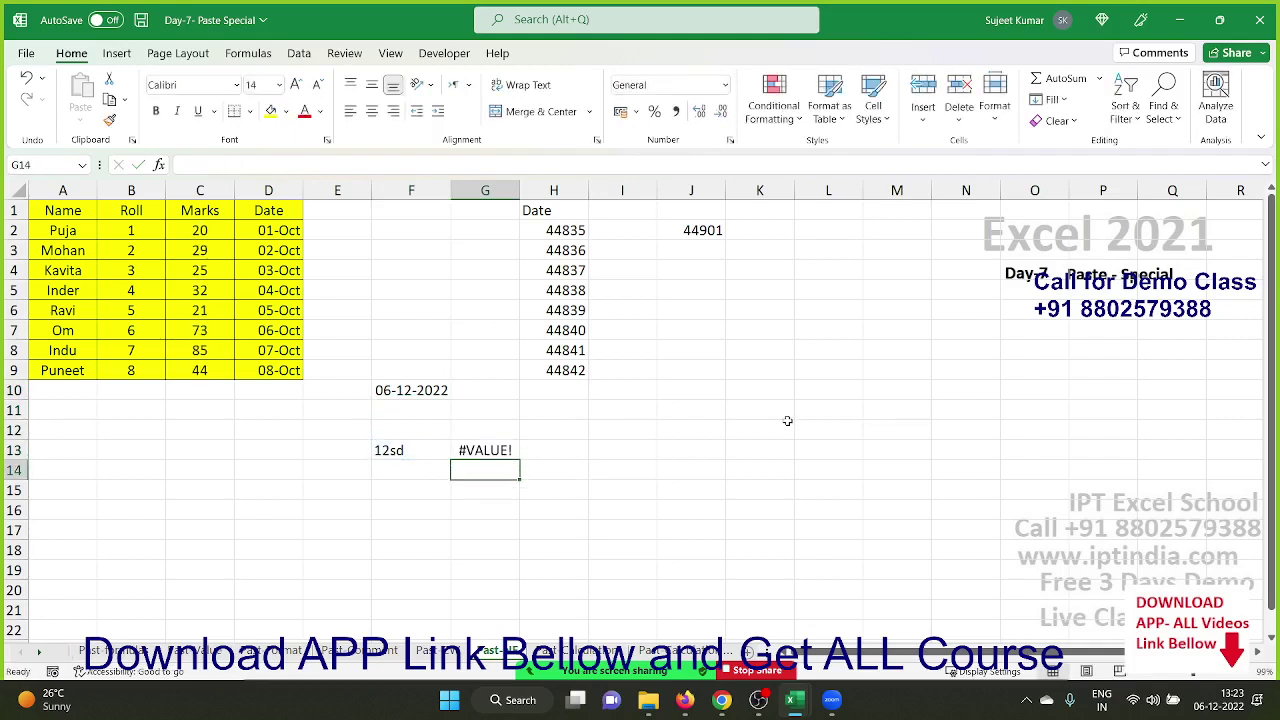
Format F10 as 06-Dec-22 with Ctrl+Shift+# and enter =F10+20 in G10, giving 26-Dec-22.
{"action": "key", "text": "Up"}
{"action": "key", "text": "Up"}
{"action": "key", "text": "Up"}
{"action": "key", "text": "Up"}
{"action": "key", "text": "Left"}
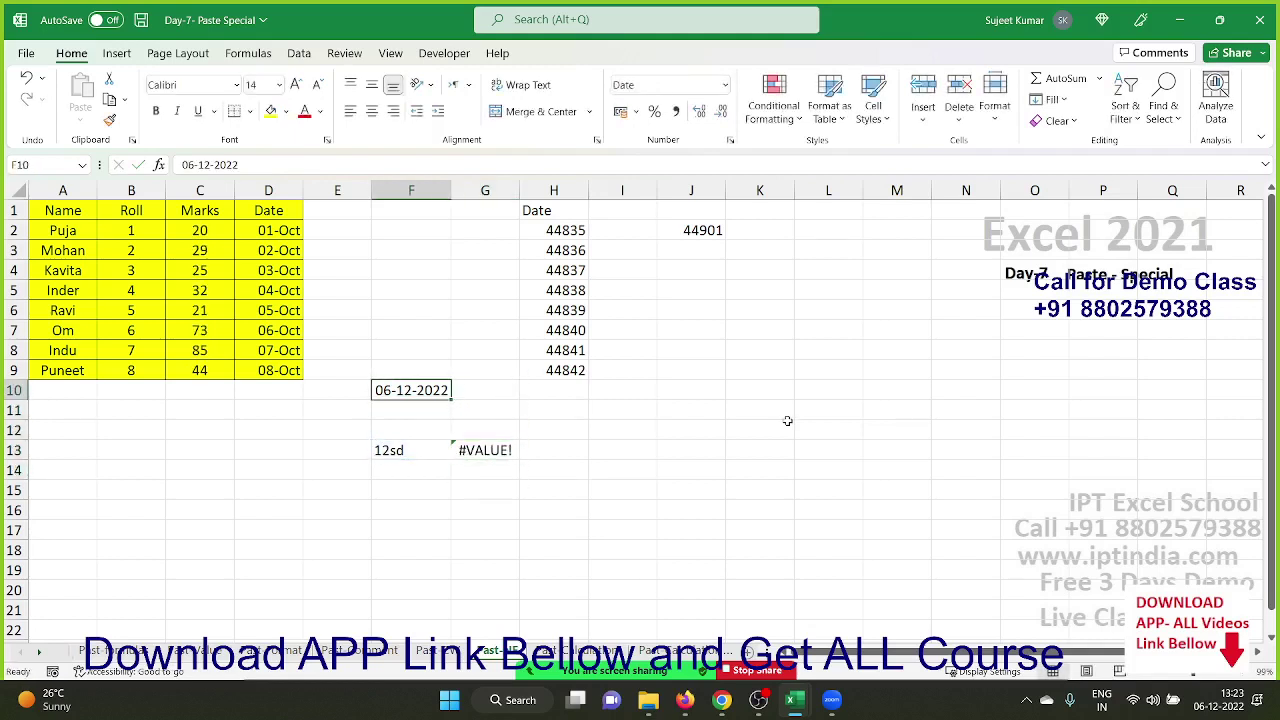
{"action": "key", "text": "ctrl+shift+3"}
{"action": "key", "text": "Right"}
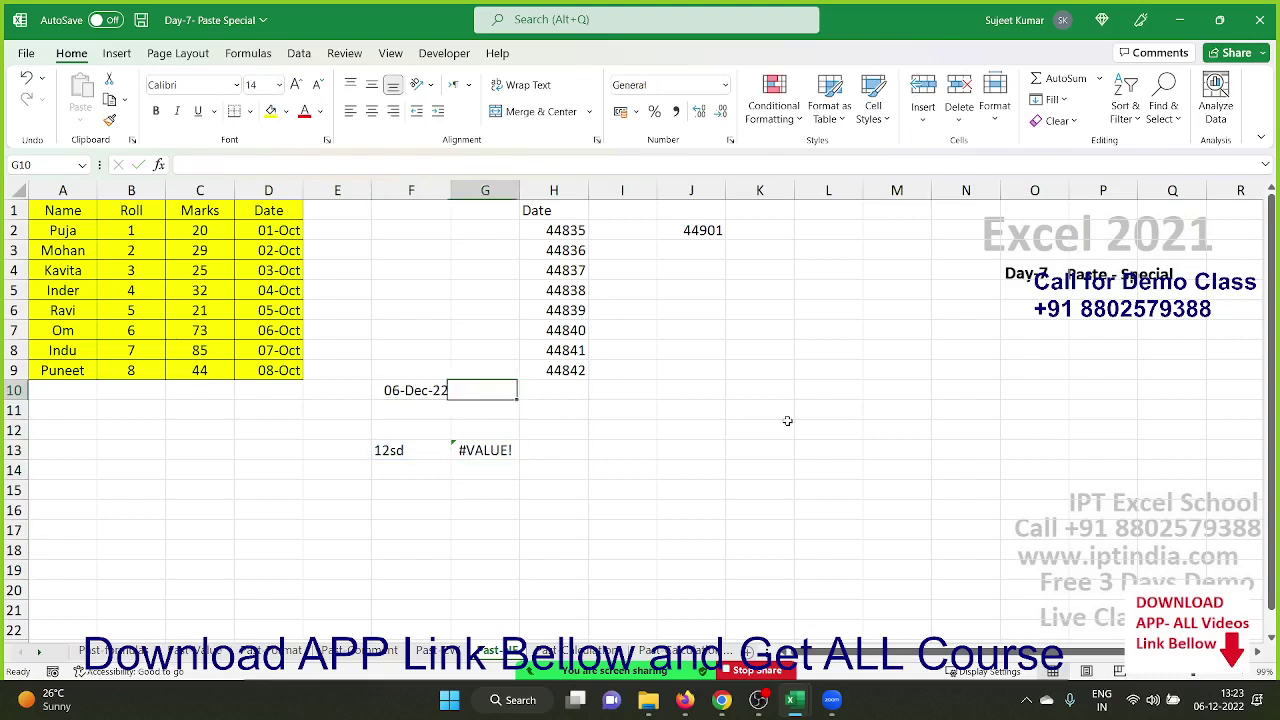
{"action": "type", "text": "="}
{"action": "key", "text": "Left"}
{"action": "type", "text": "+"}
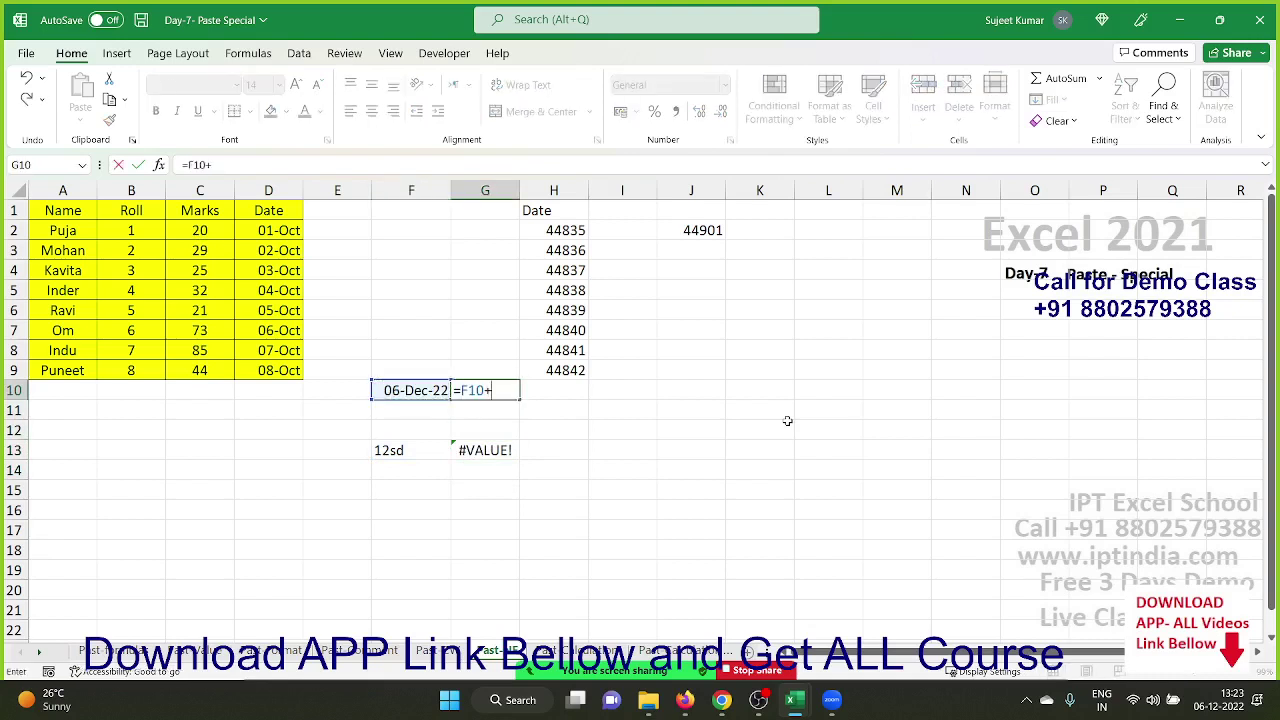
{"action": "type", "text": "20"}
{"action": "key", "text": "Return"}
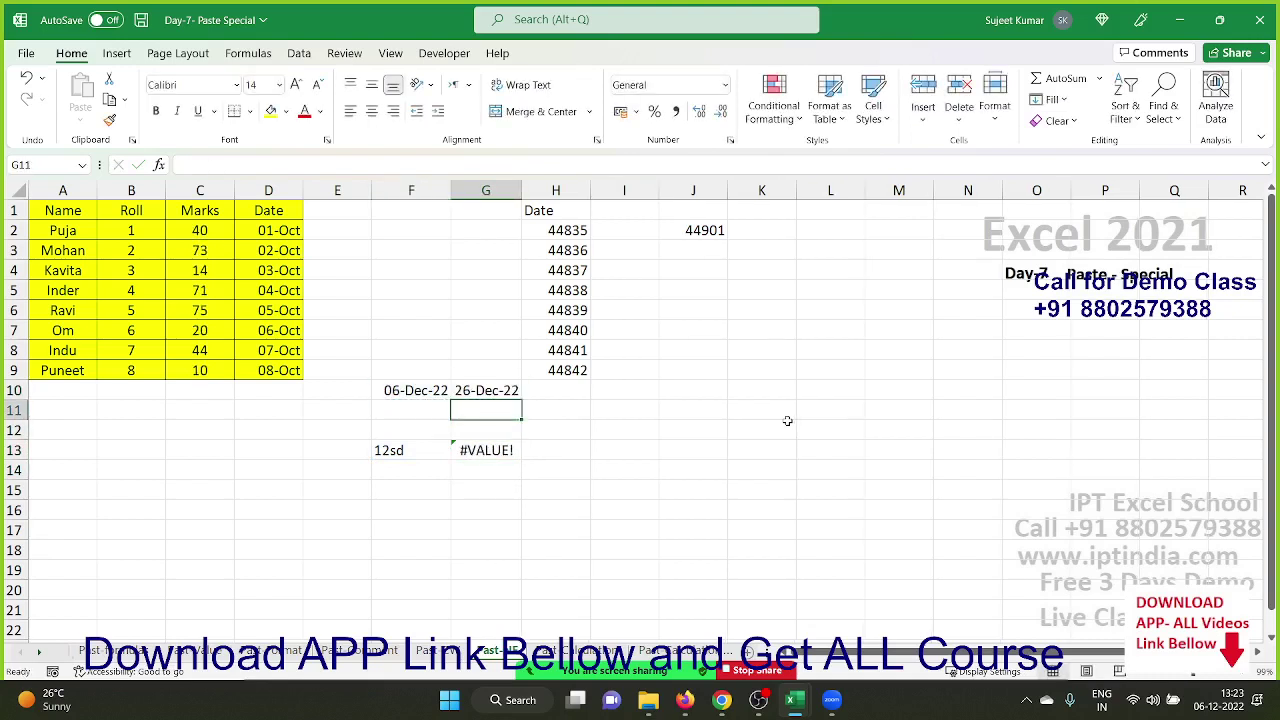
{"action": "key", "text": "Up"}
{"action": "key", "text": "Left"}
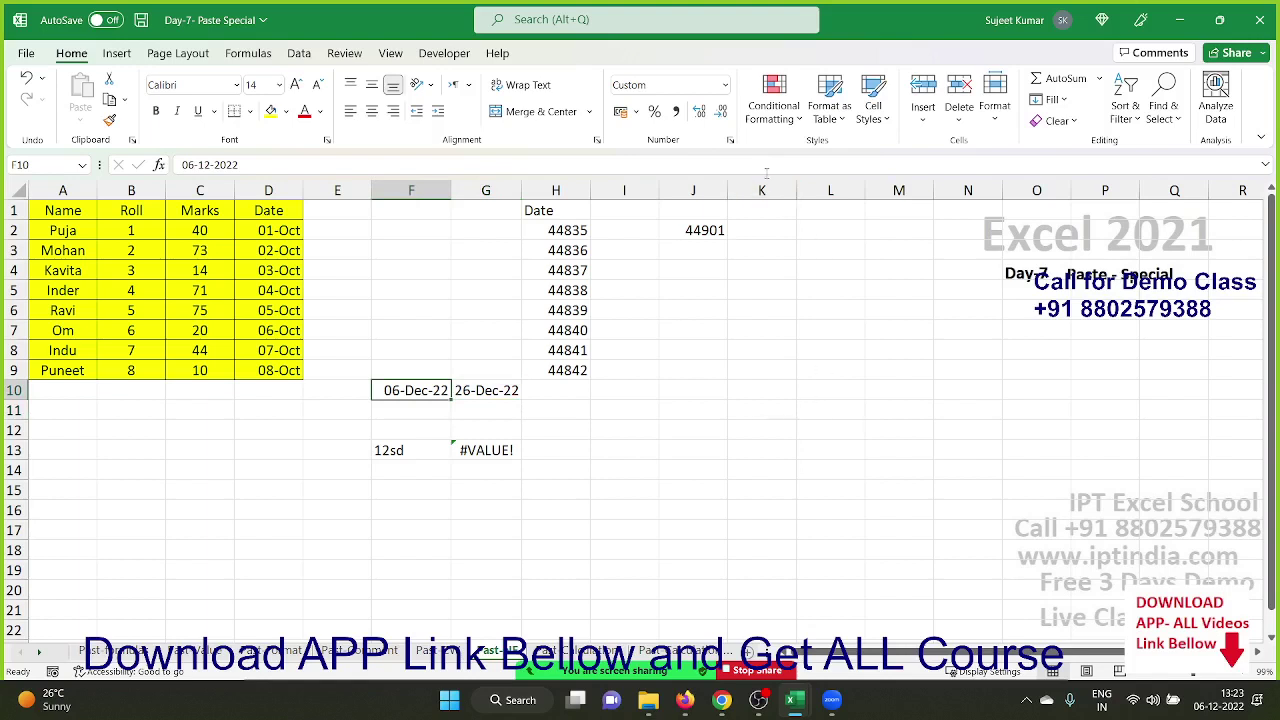
Show F10 and G10 as plain General serial numbers.
{"action": "left_click", "coordinate": [724, 86]}
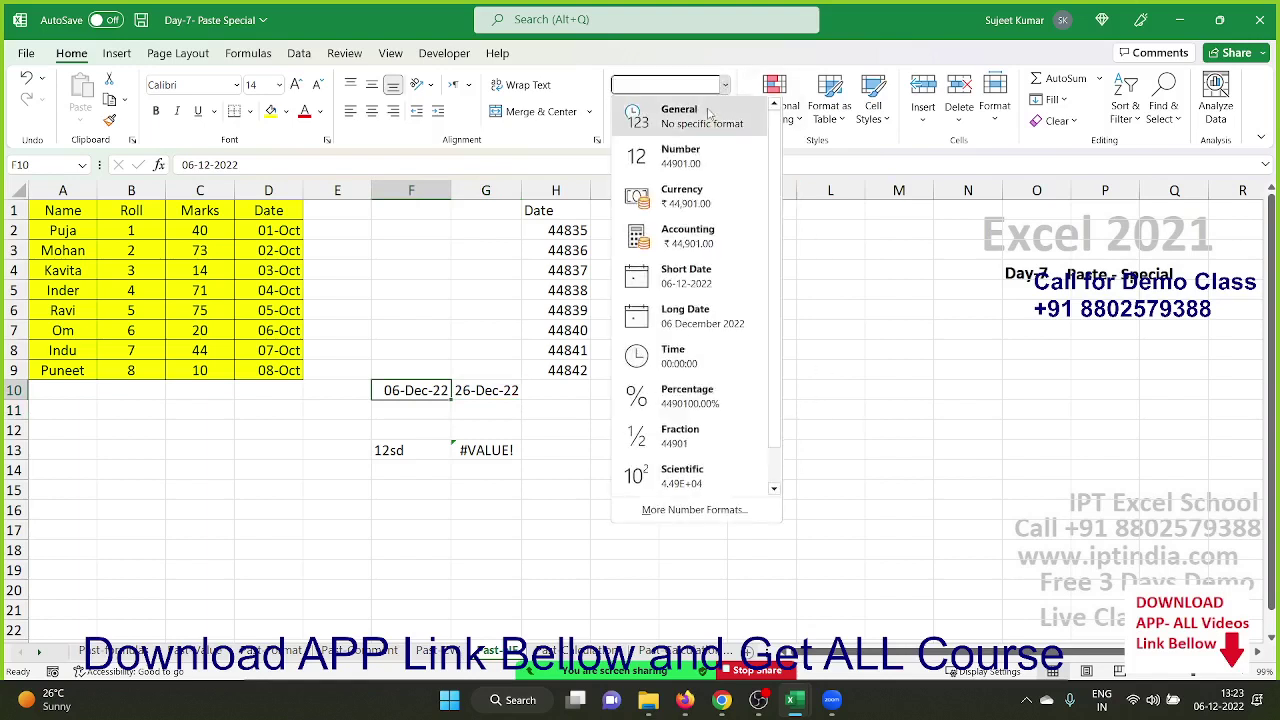
{"action": "left_click", "coordinate": [690, 116]}
{"action": "left_click", "coordinate": [508, 391]}
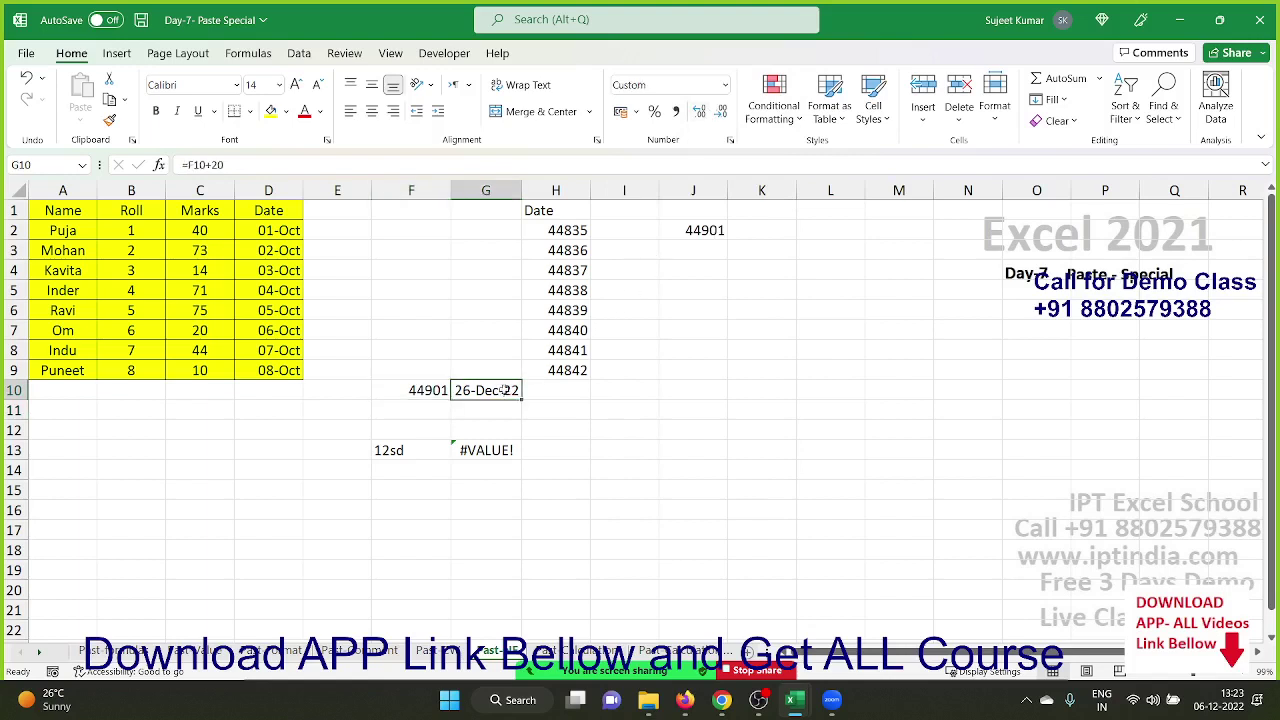
{"action": "left_click", "coordinate": [725, 86]}
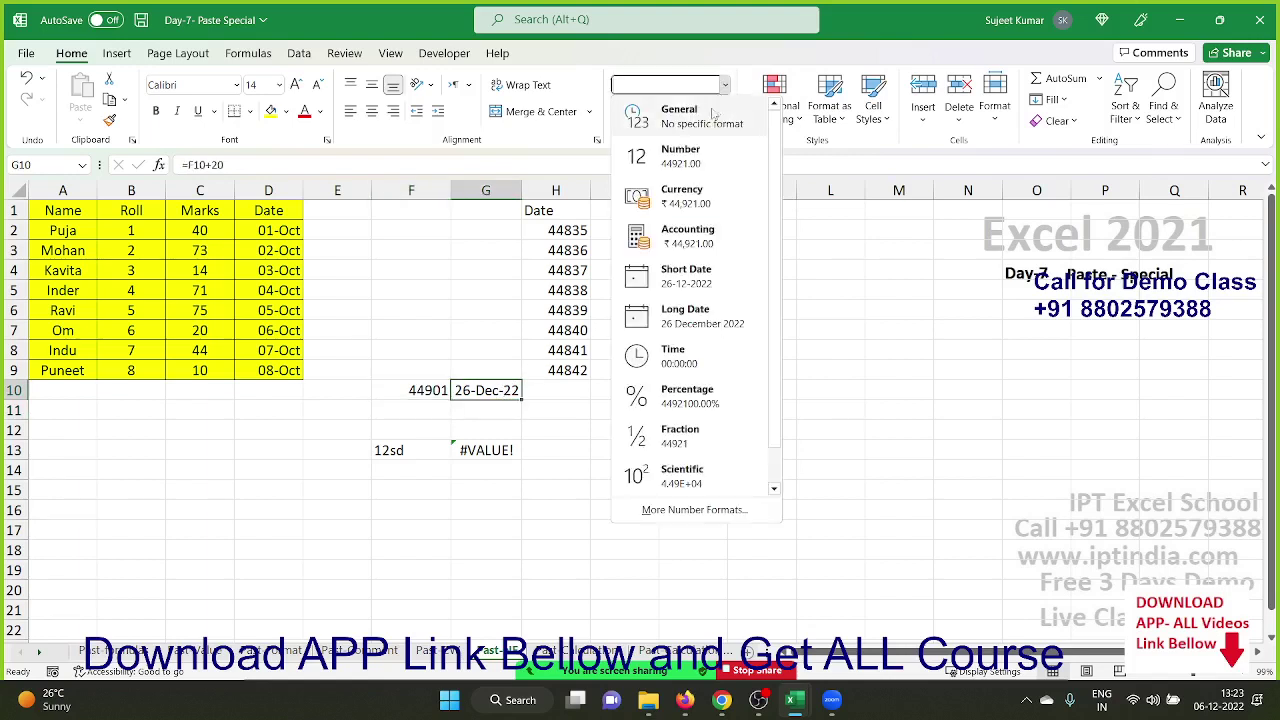
{"action": "left_click", "coordinate": [704, 118]}
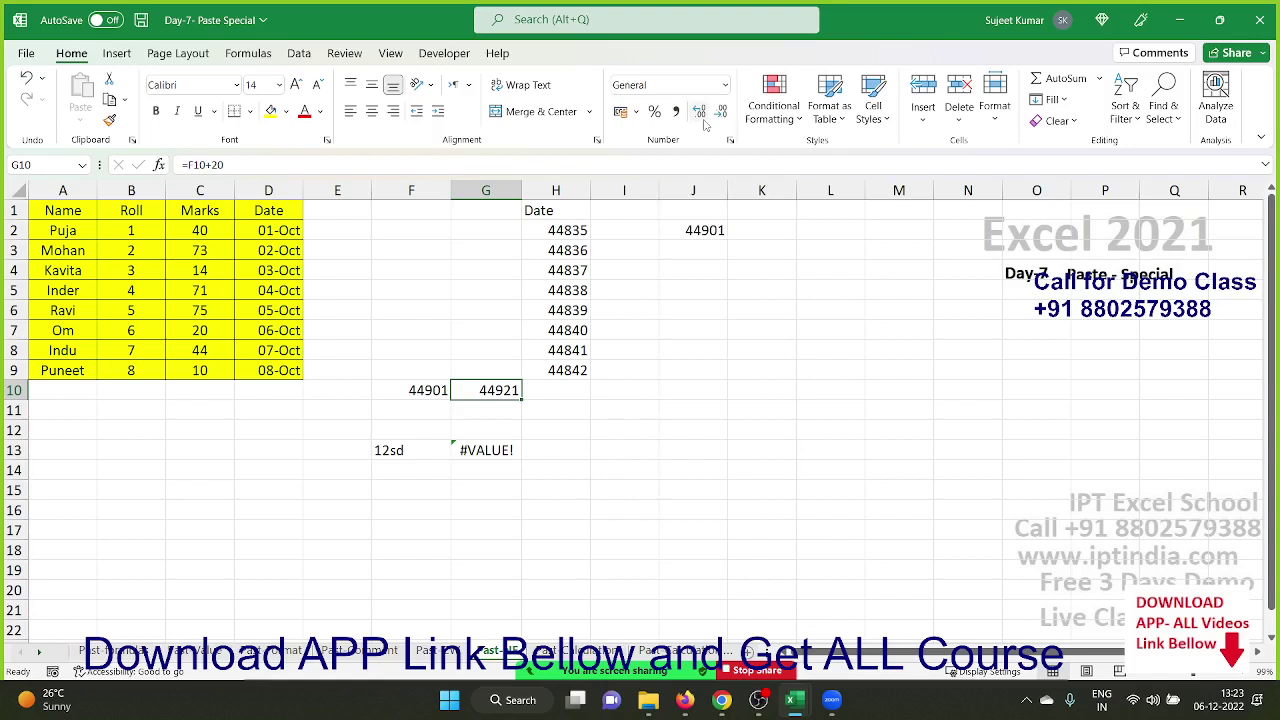
Format F10:G10 as short dates 06-12-2022 and 26-12-2022, then select the Date column D1:D9.
{"action": "left_click_drag", "start_coordinate": [445, 390], "coordinate": [463, 390]}
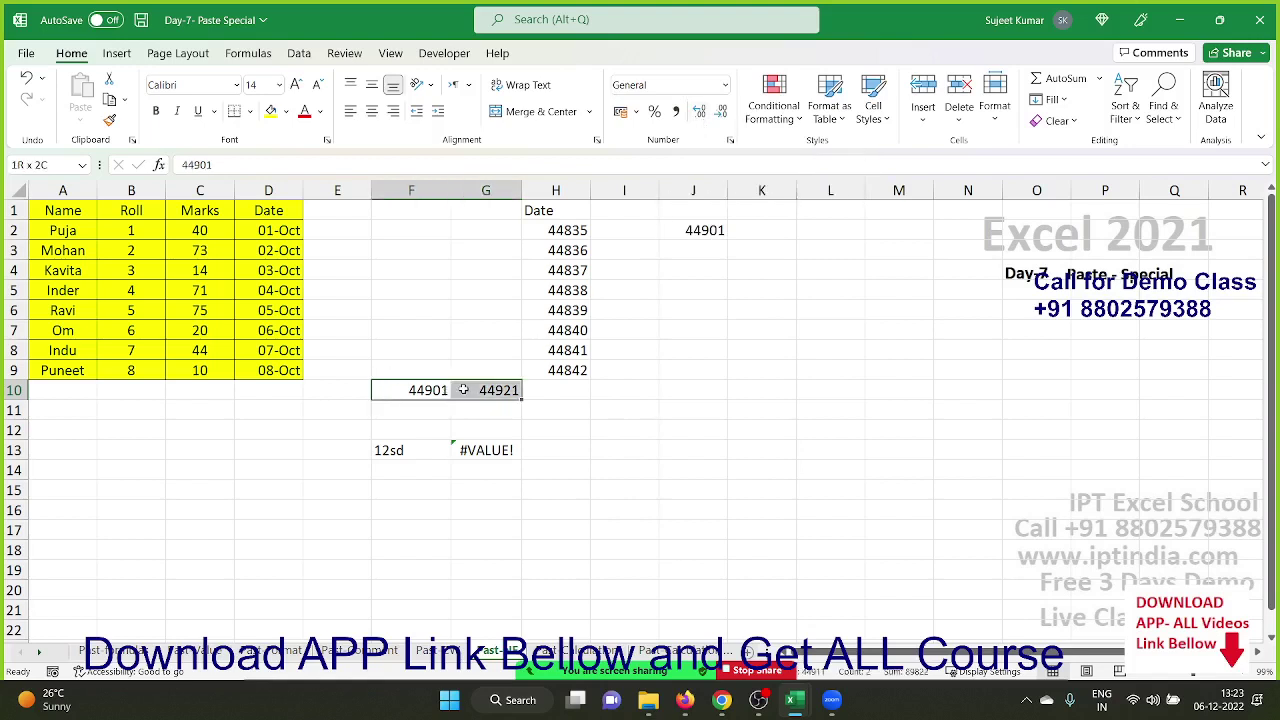
{"action": "left_click", "coordinate": [725, 85]}
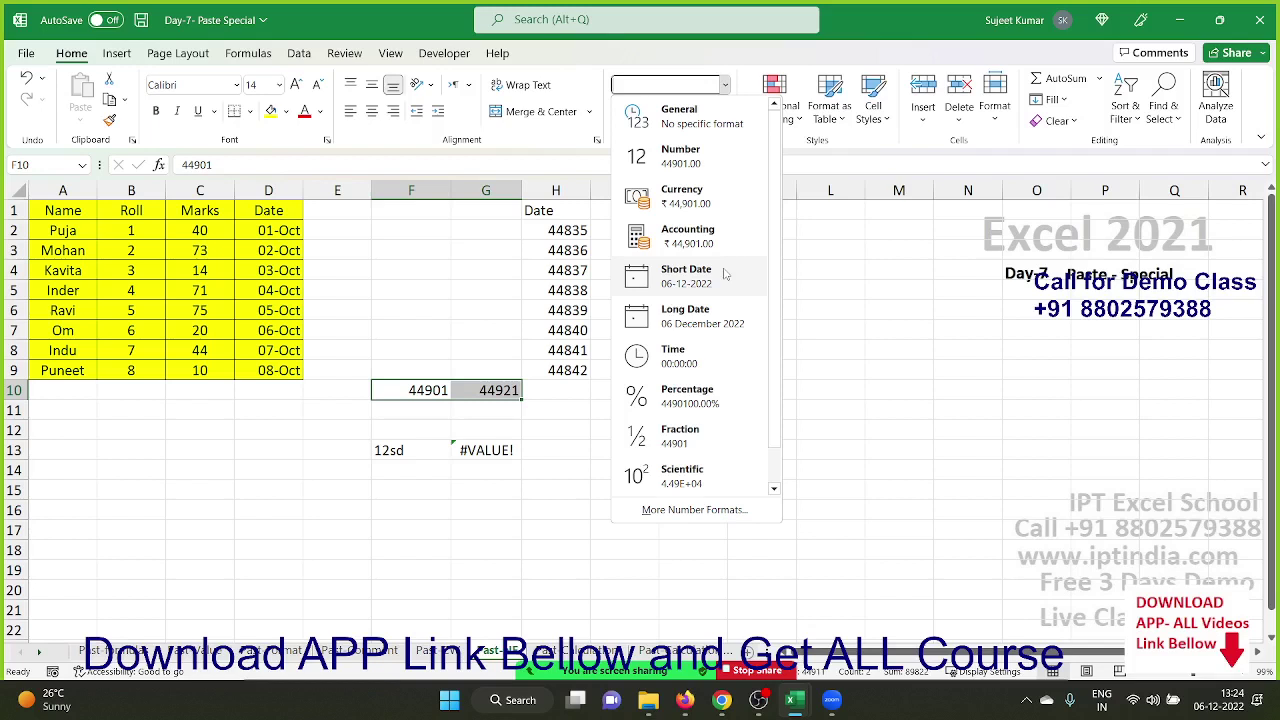
{"action": "left_click", "coordinate": [725, 273]}
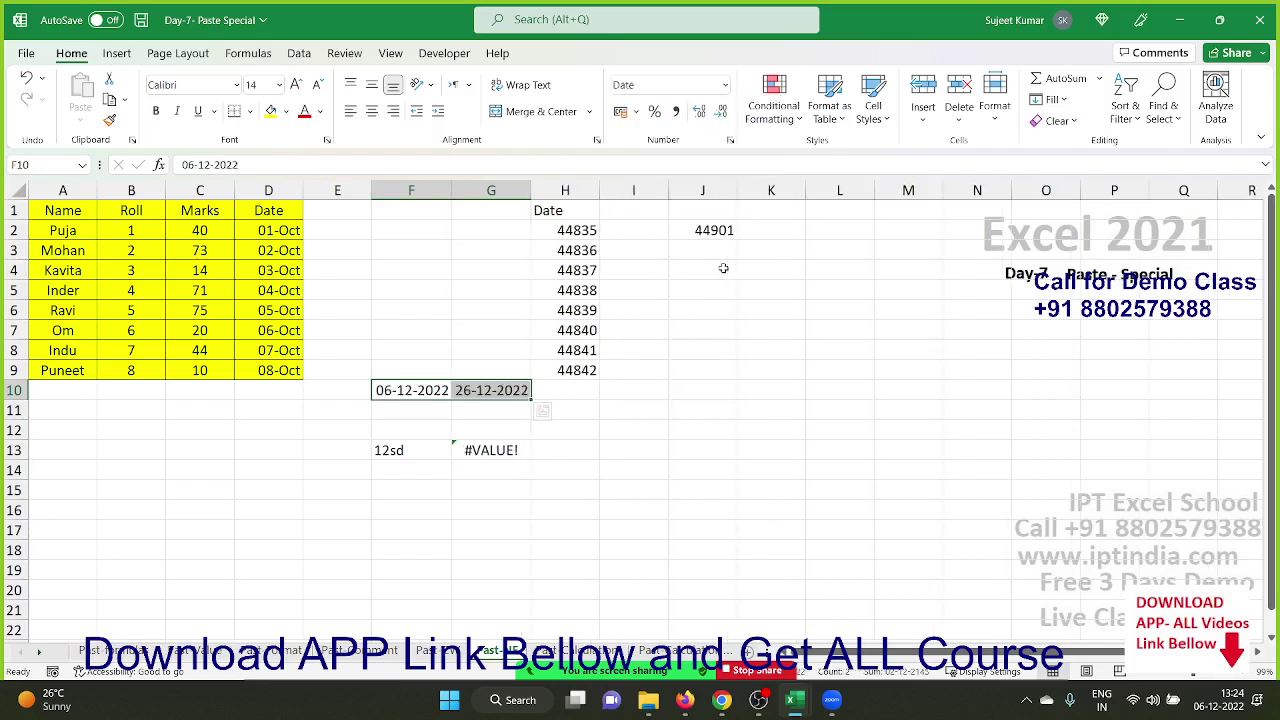
{"action": "left_click_drag", "start_coordinate": [268, 214], "coordinate": [251, 366]}
Copy D1:D9 and Paste Special values and number formats into K1:K9, showing 01-Oct to 08-Oct.
{"action": "key", "text": "ctrl+c"}
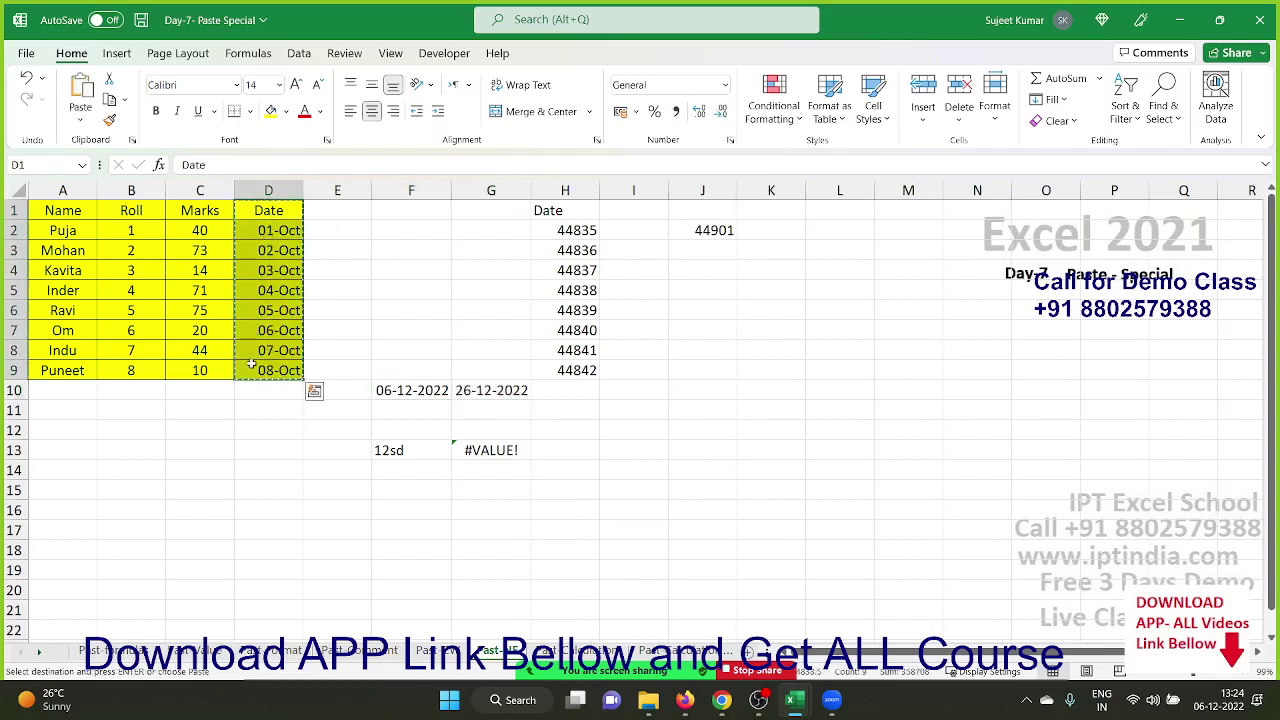
{"action": "left_click", "coordinate": [748, 214]}
{"action": "right_click", "coordinate": [748, 214]}
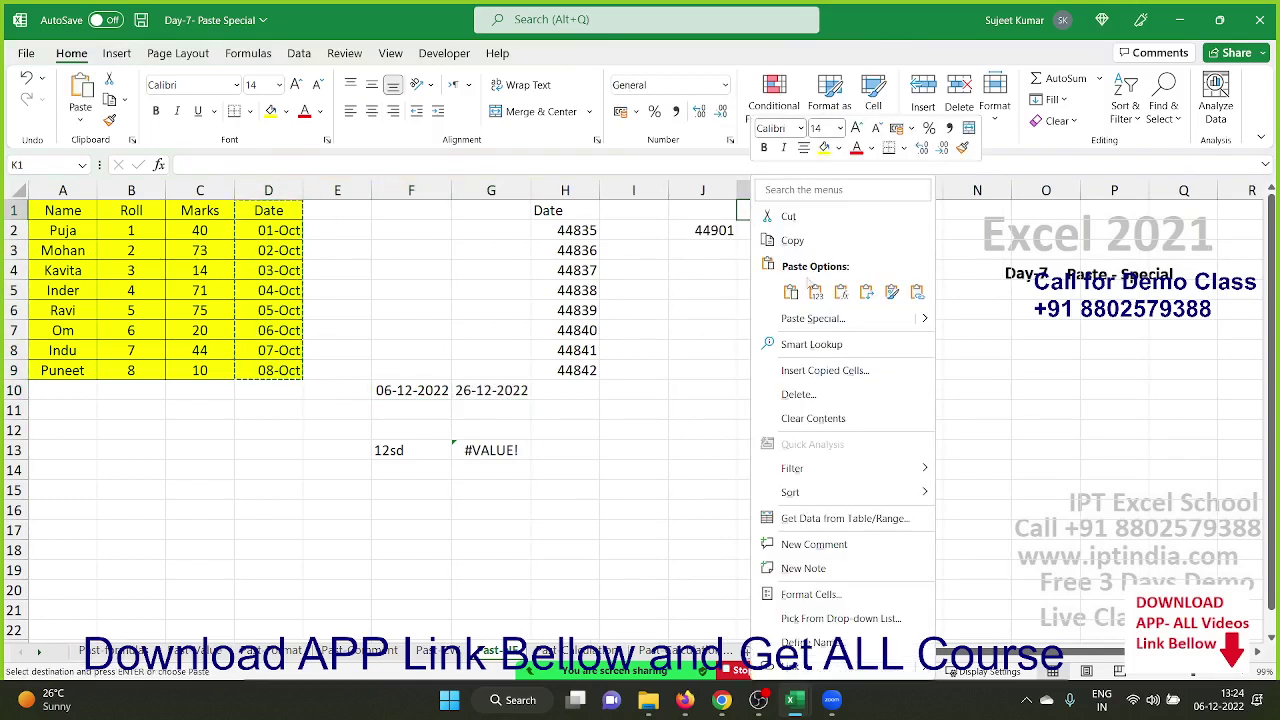
{"action": "left_click", "coordinate": [813, 318]}
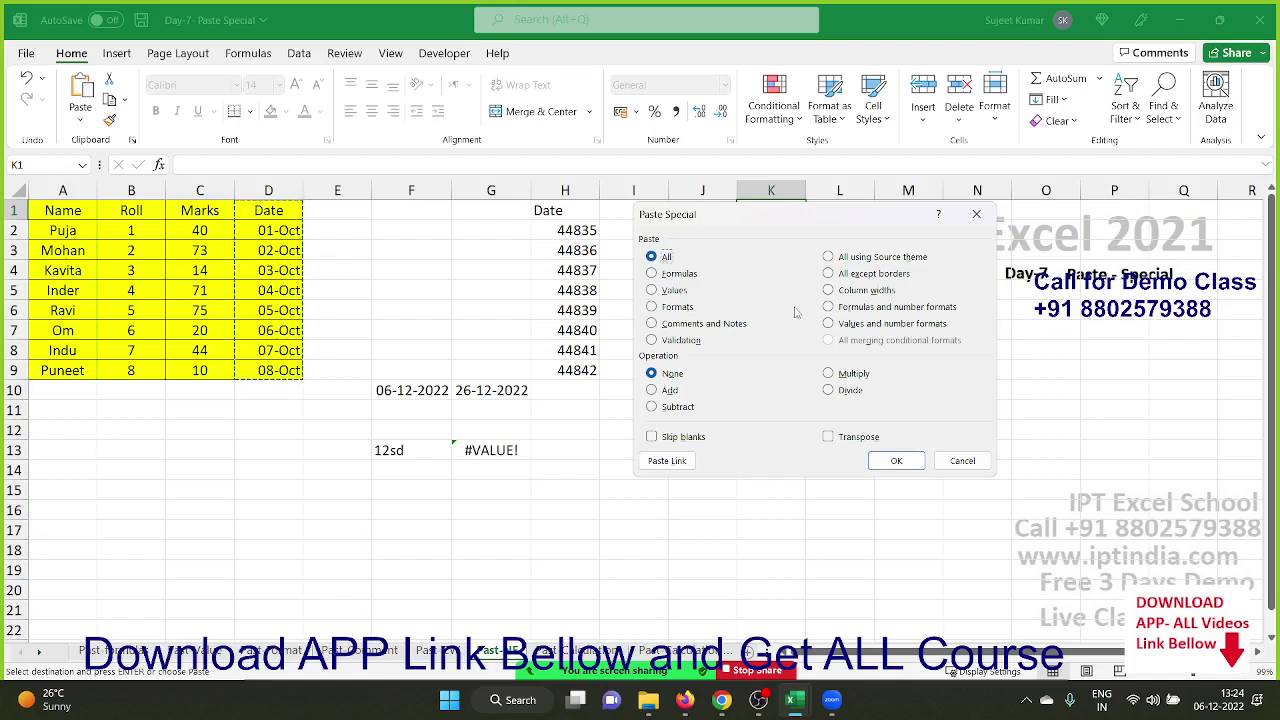
{"action": "mouse_move", "coordinate": [767, 230]}
{"action": "left_mouse_down"}
{"action": "mouse_move", "coordinate": [338, 195]}
{"action": "mouse_move", "coordinate": [418, 202]}
{"action": "left_mouse_up"}
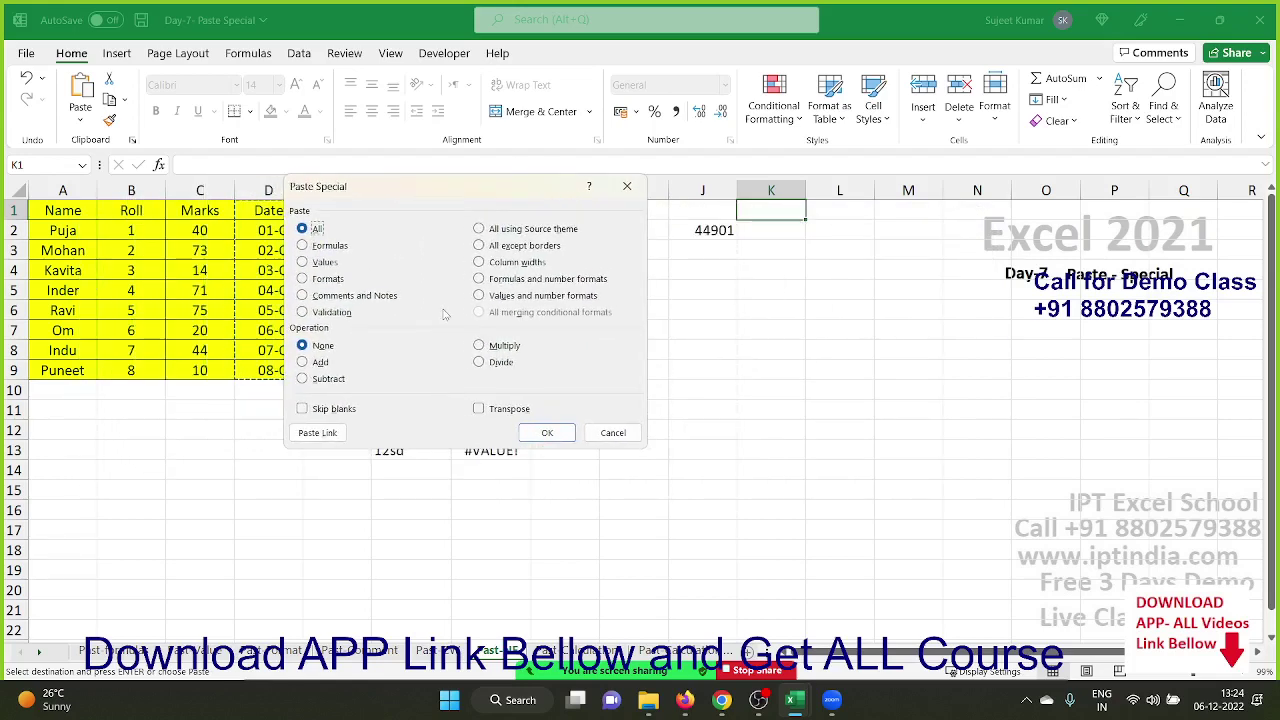
{"action": "left_click", "coordinate": [520, 283]}
{"action": "left_click", "coordinate": [515, 299]}
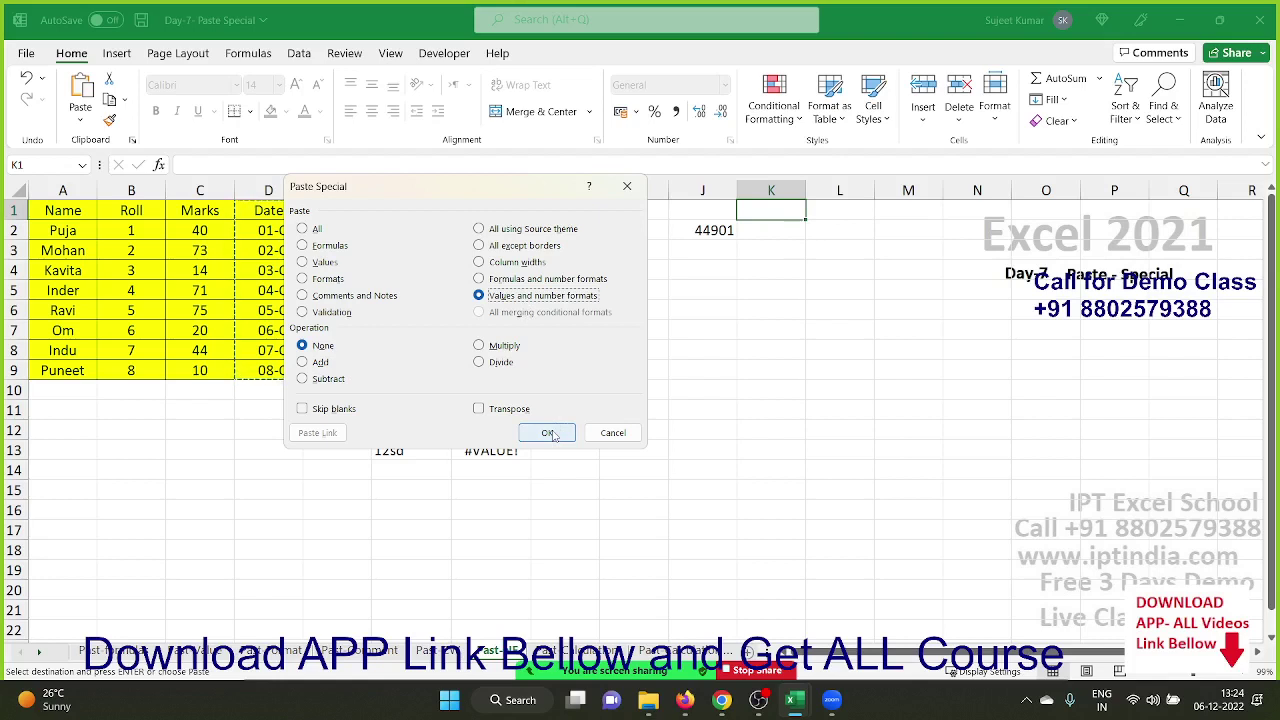
{"action": "left_click", "coordinate": [551, 433]}
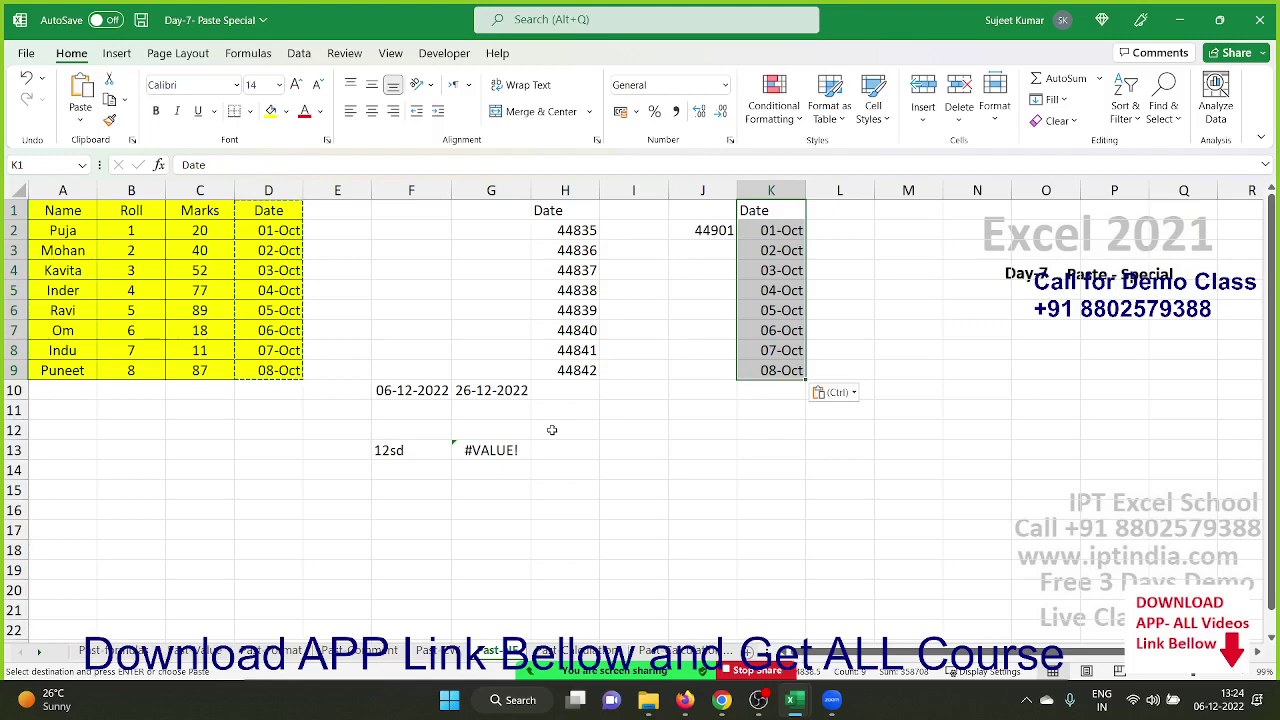
{"action": "mouse_move", "coordinate": [543, 644]}
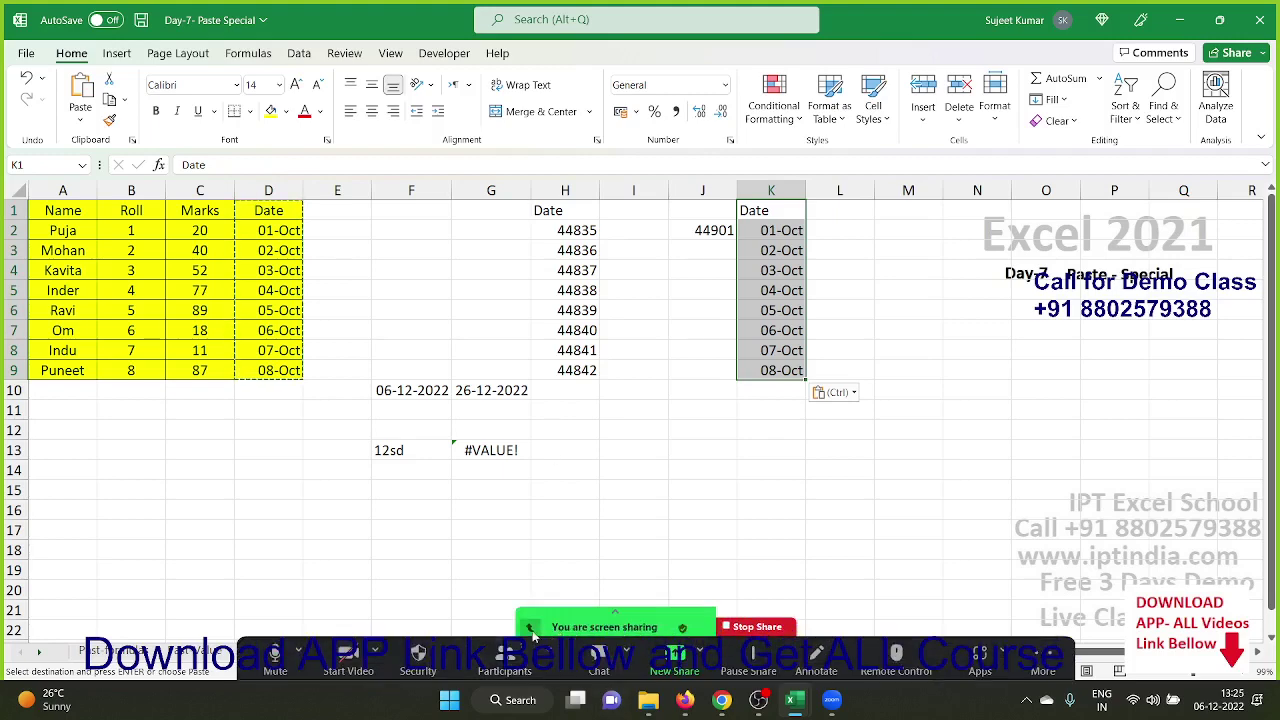
{"action": "left_click_drag", "start_coordinate": [543, 644], "coordinate": [614, 12]}
Inspect the Day-1 to Day-5 percentages and revert B2:F9 to plain decimals.
{"action": "left_click", "coordinate": [265, 651]}
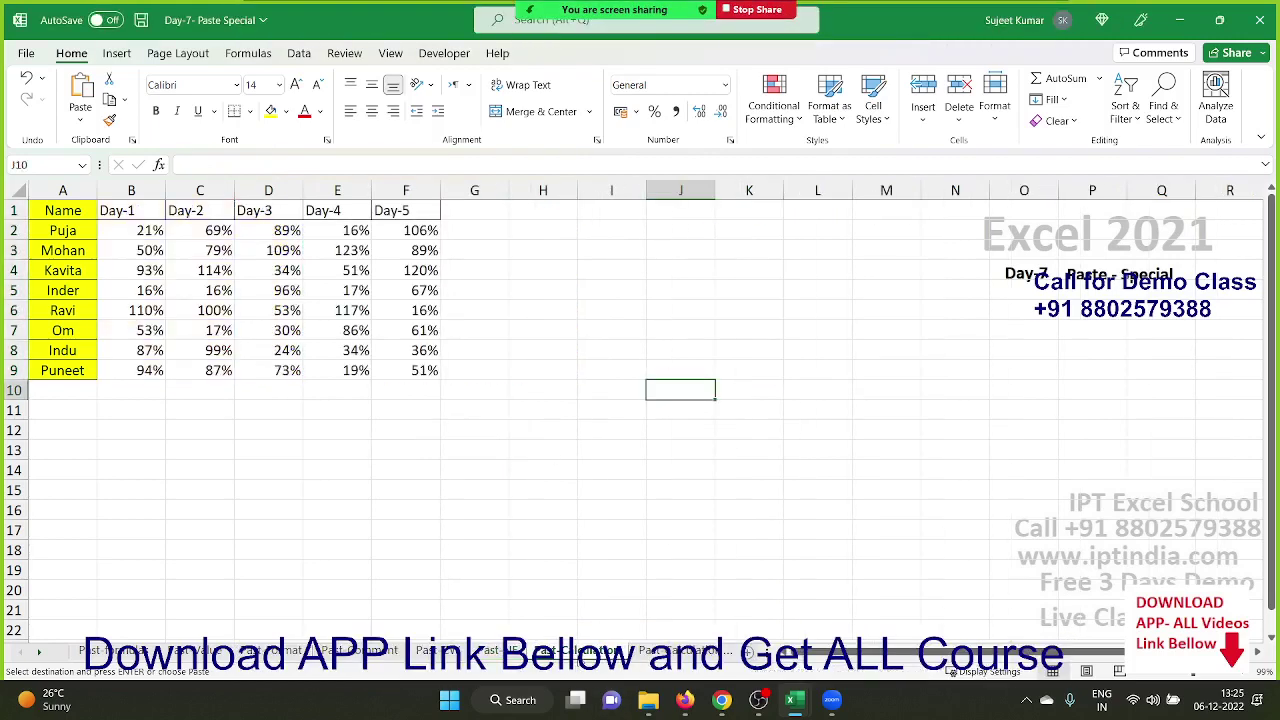
{"action": "left_click", "coordinate": [491, 465]}
{"action": "left_click", "coordinate": [316, 228]}
{"action": "left_click", "coordinate": [254, 238]}
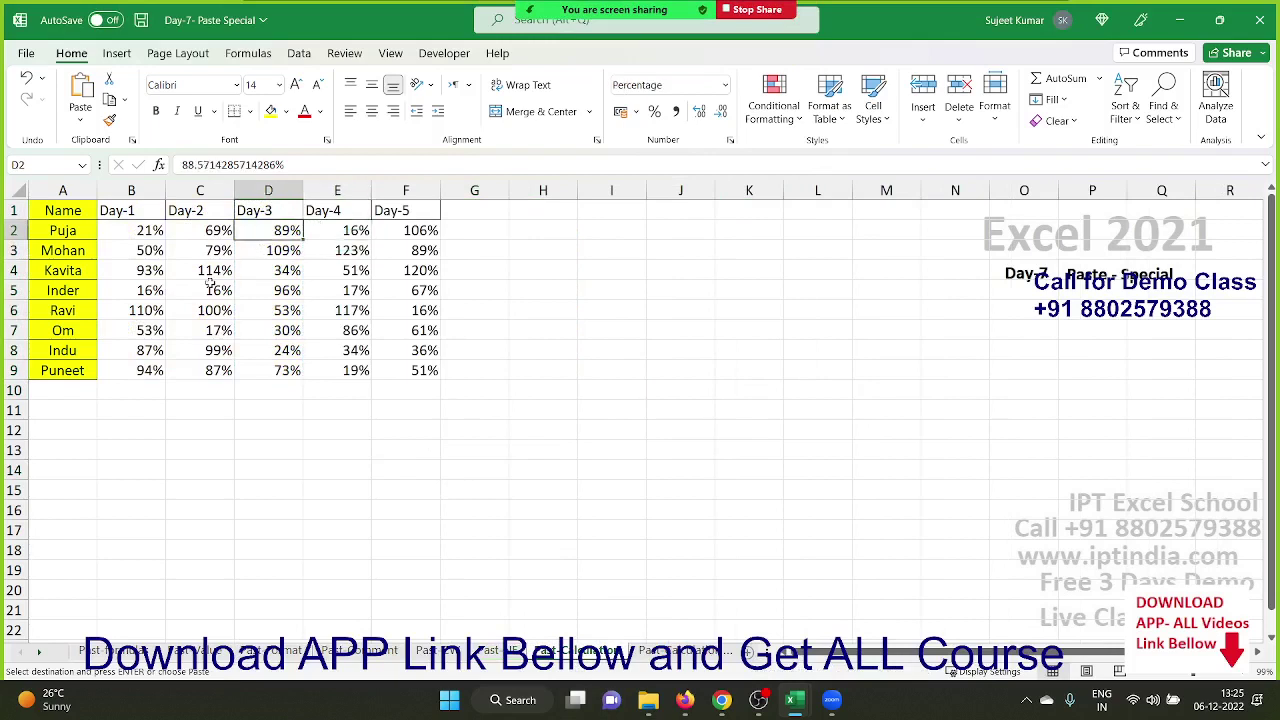
{"action": "left_click", "coordinate": [214, 286]}
{"action": "left_click", "coordinate": [150, 235]}
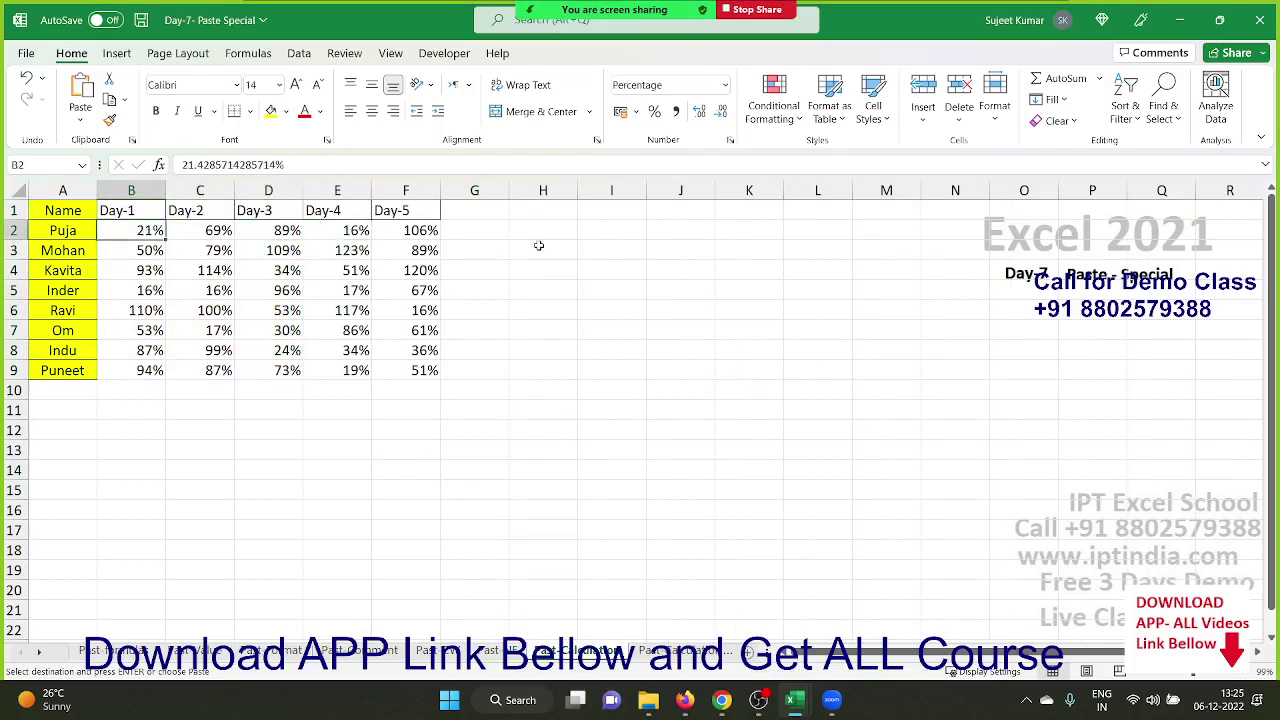
{"action": "left_click_drag", "start_coordinate": [148, 233], "coordinate": [396, 246]}
{"action": "key", "text": "ctrl+shift+Down"}
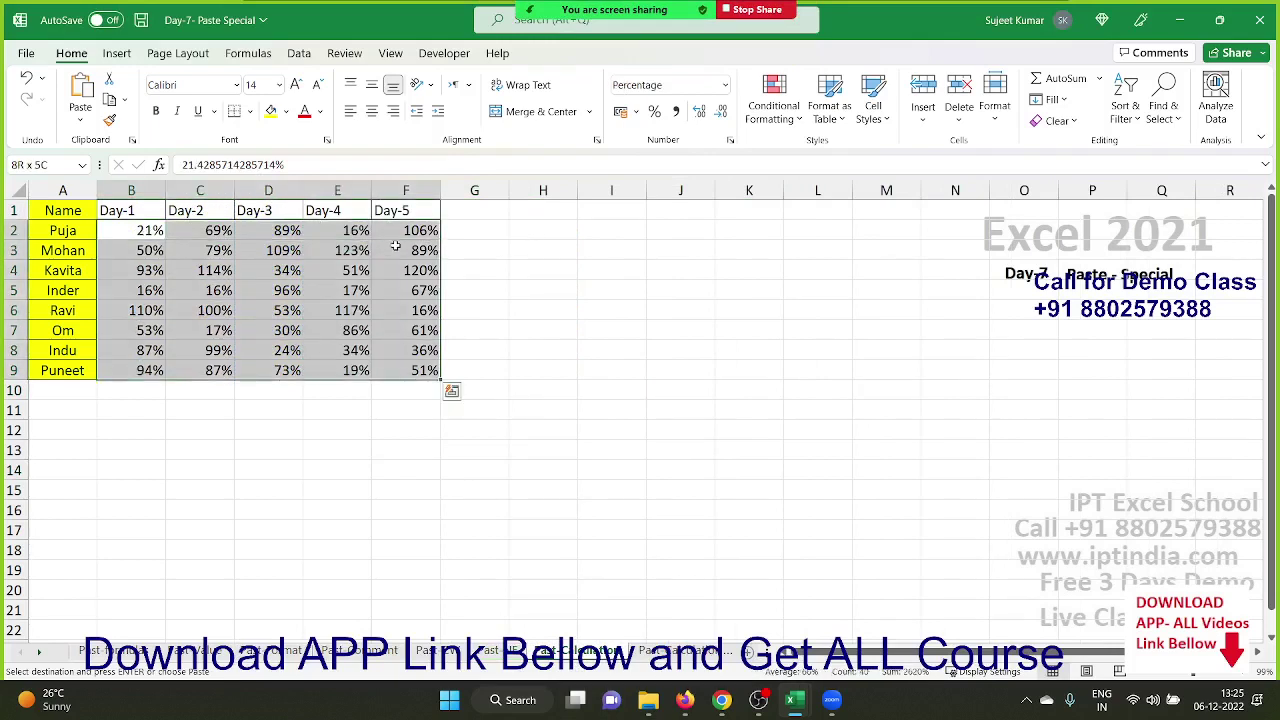
{"action": "key", "text": "Return"}
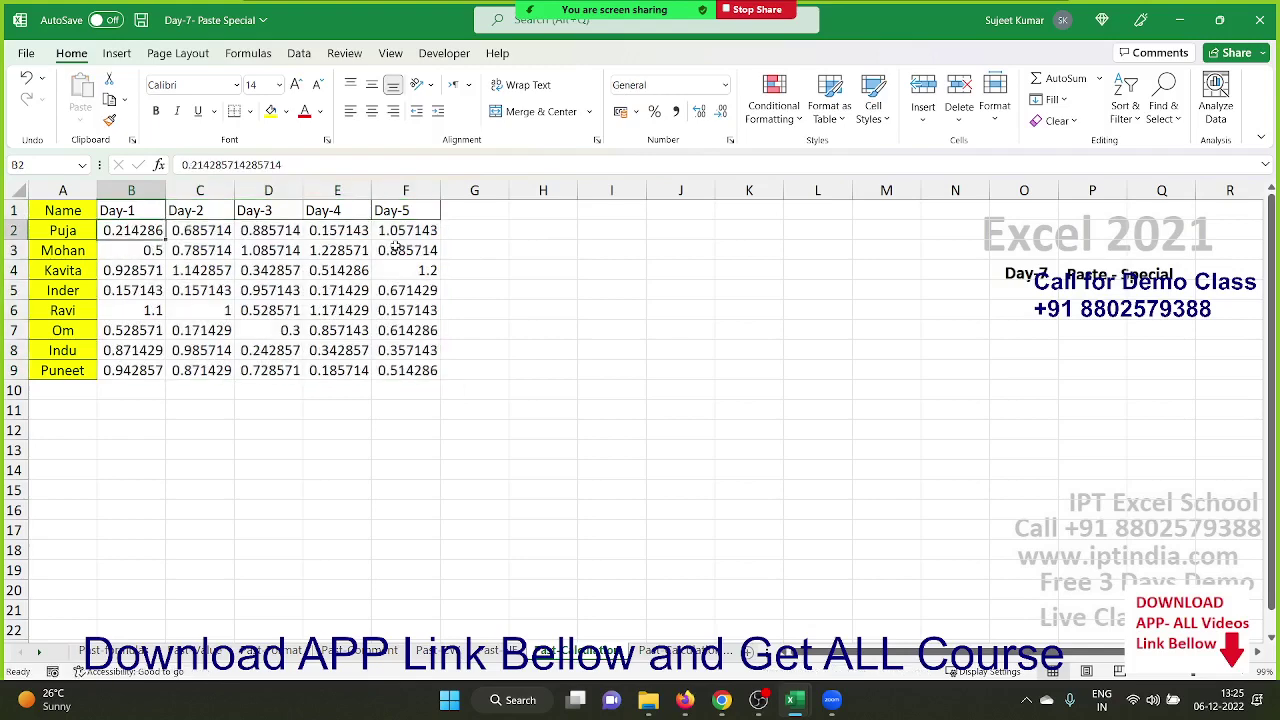
Fill B2:F9 with a RANDBETWEEN random whole-number formula and copy the block.
{"action": "type", "text": "=ran"}
{"action": "key", "text": "Down"}
{"action": "key", "text": "Down"}
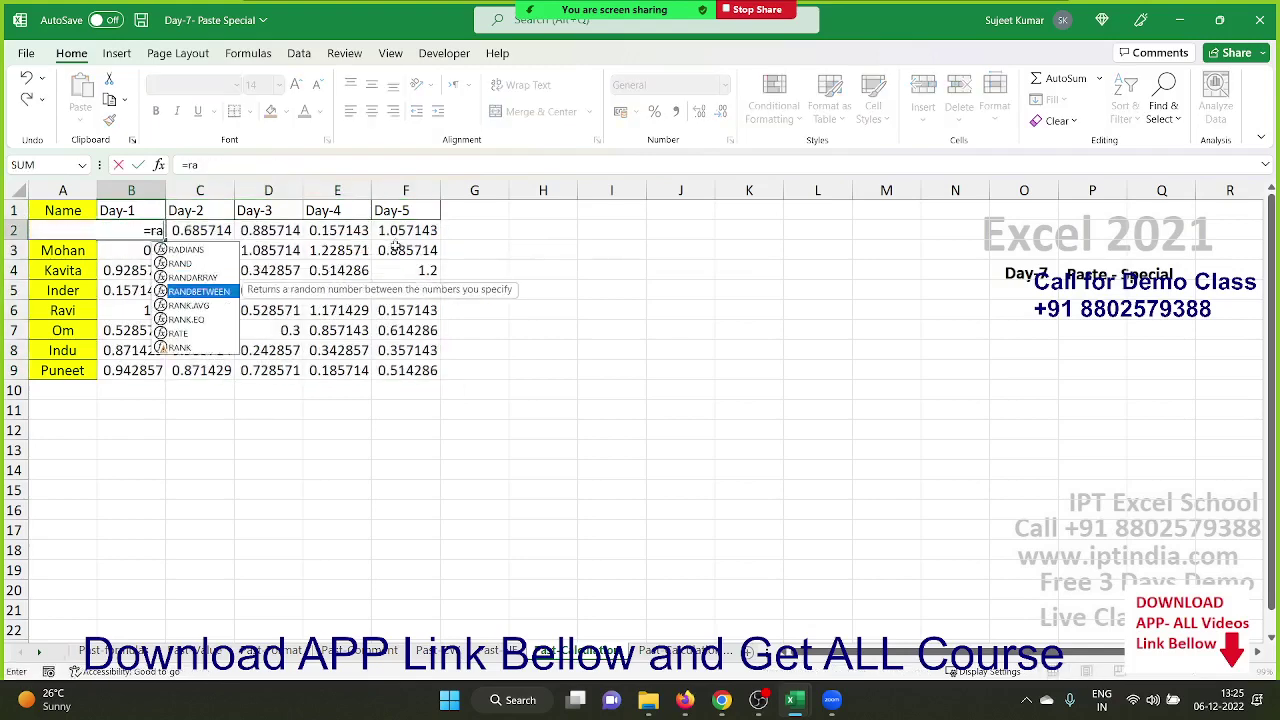
{"action": "key", "text": "Tab"}
{"action": "type", "text": "10"}
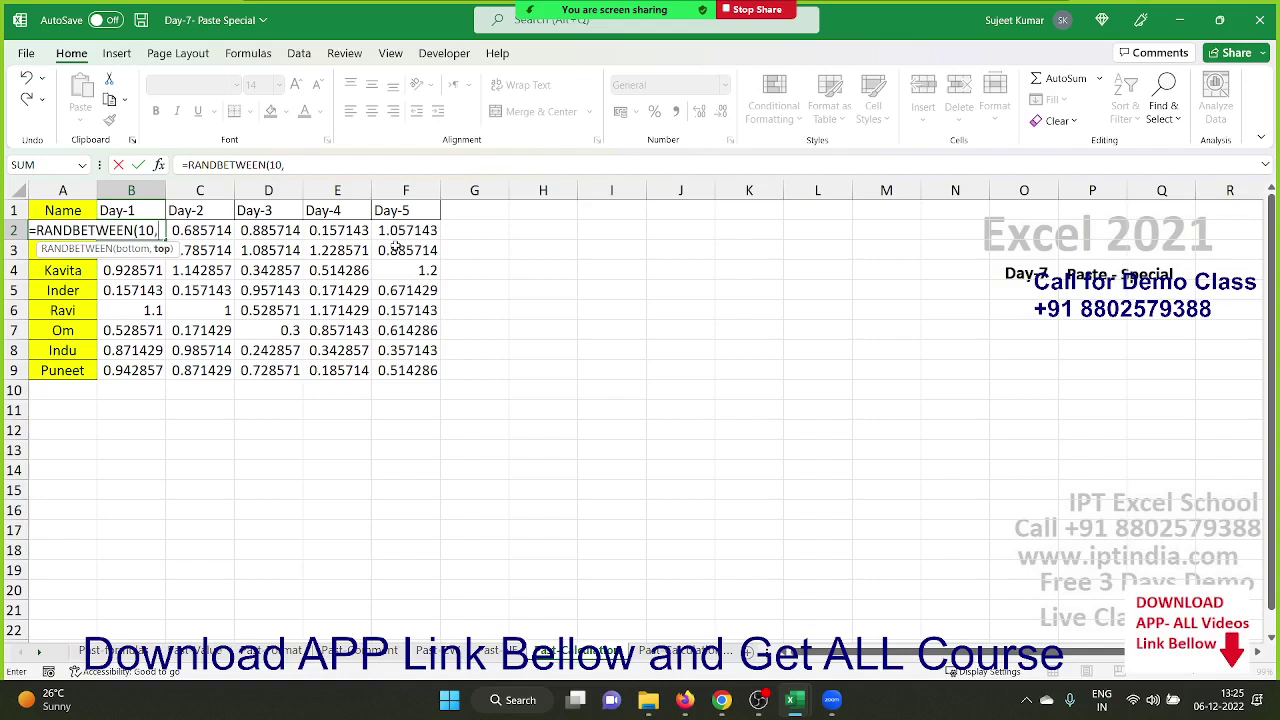
{"action": "type", "text": ",100"}
{"action": "key", "text": "Return"}
{"action": "left_click_drag", "start_coordinate": [134, 229], "coordinate": [416, 370]}
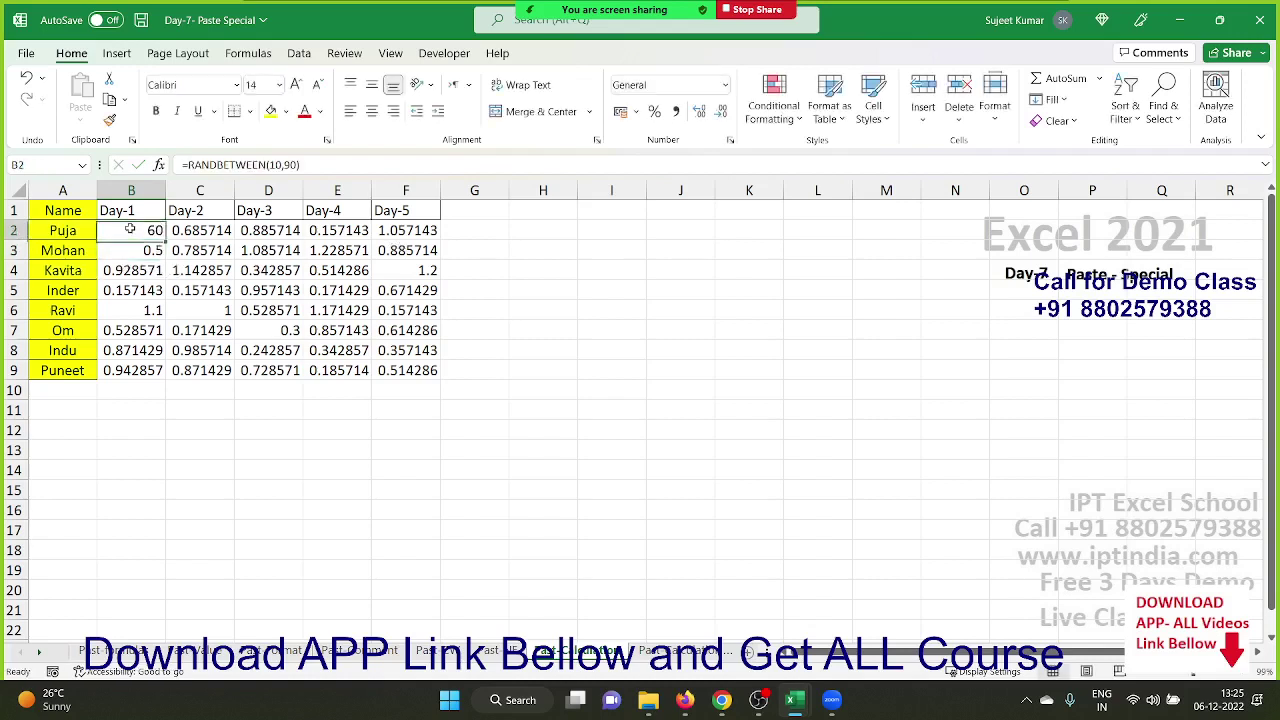
{"action": "key", "text": "ctrl+d"}
{"action": "key", "text": "ctrl+r"}
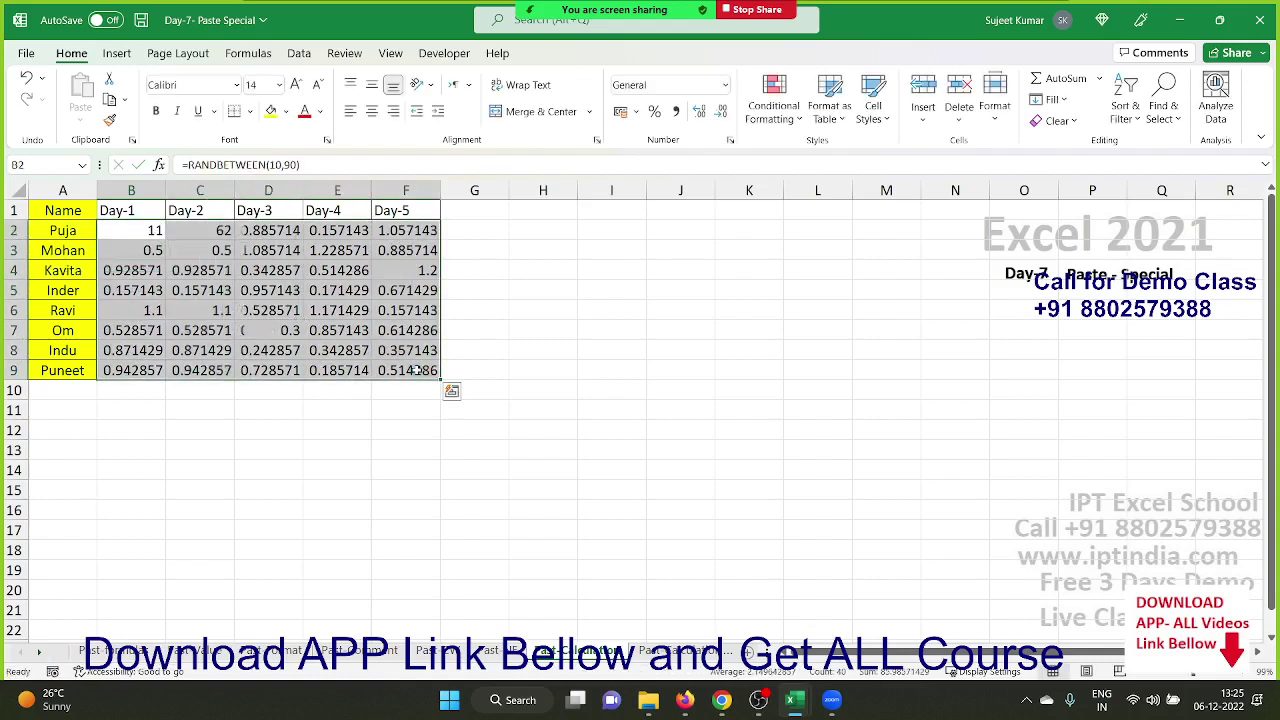
{"action": "key", "text": "ctrl+c"}
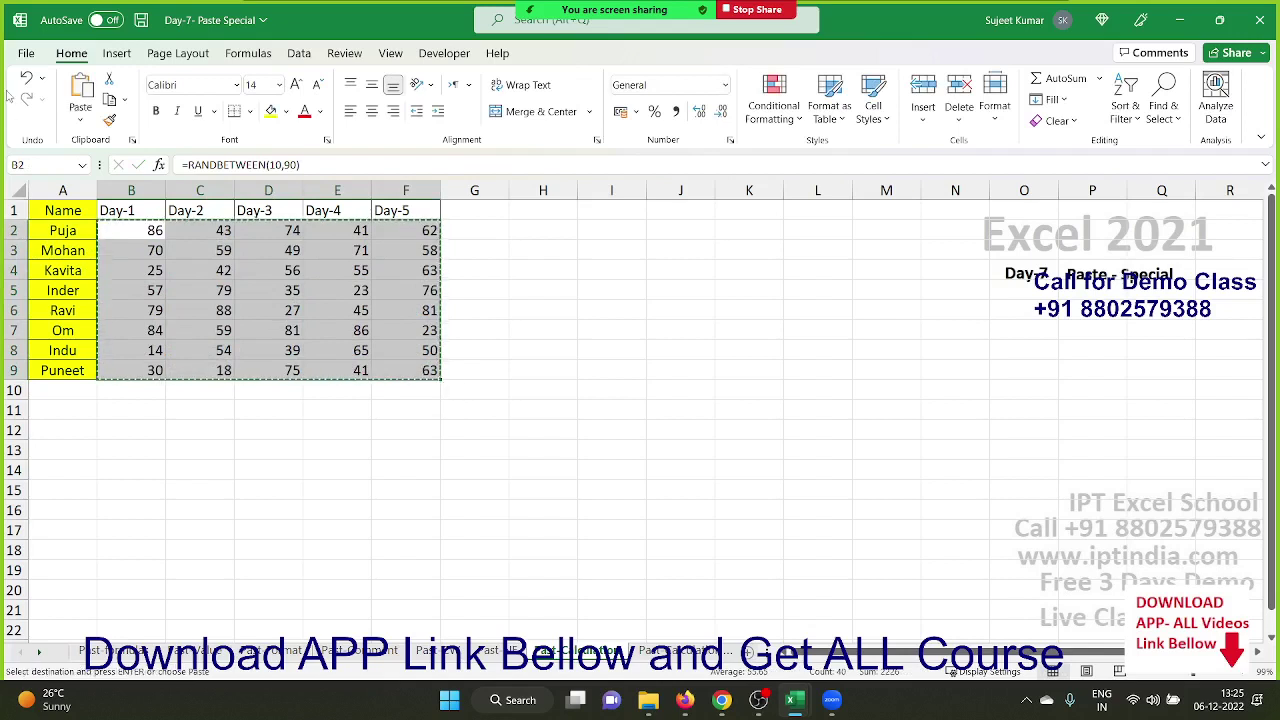
Paste only values back over B2:F9 so B2 holds a plain 18.
{"action": "left_click", "coordinate": [81, 121]}
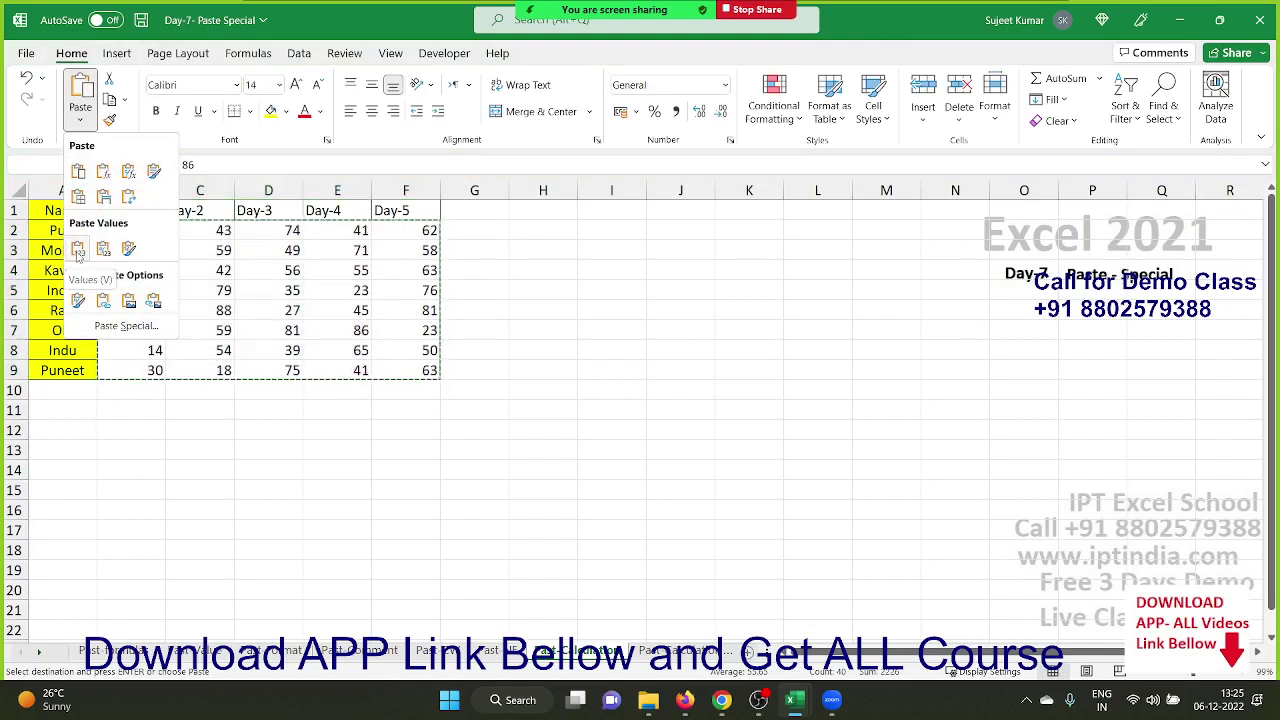
{"action": "left_click", "coordinate": [78, 254]}
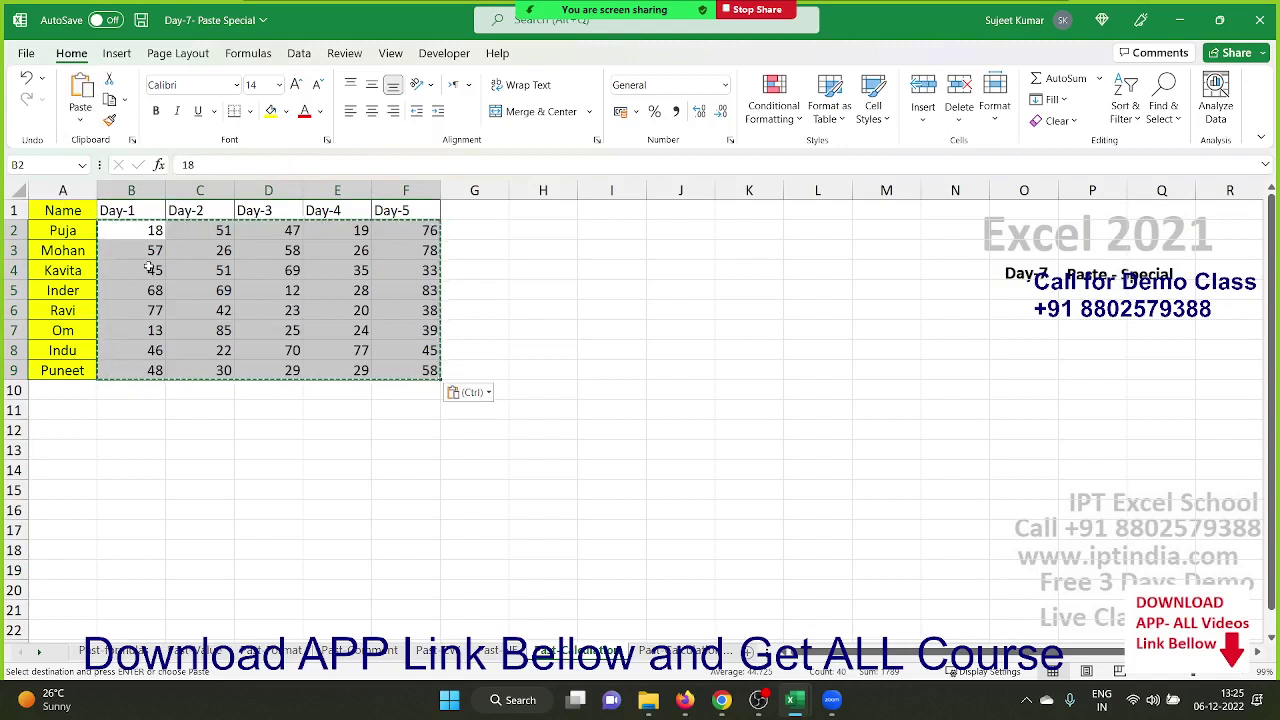
{"action": "left_click", "coordinate": [157, 230]}
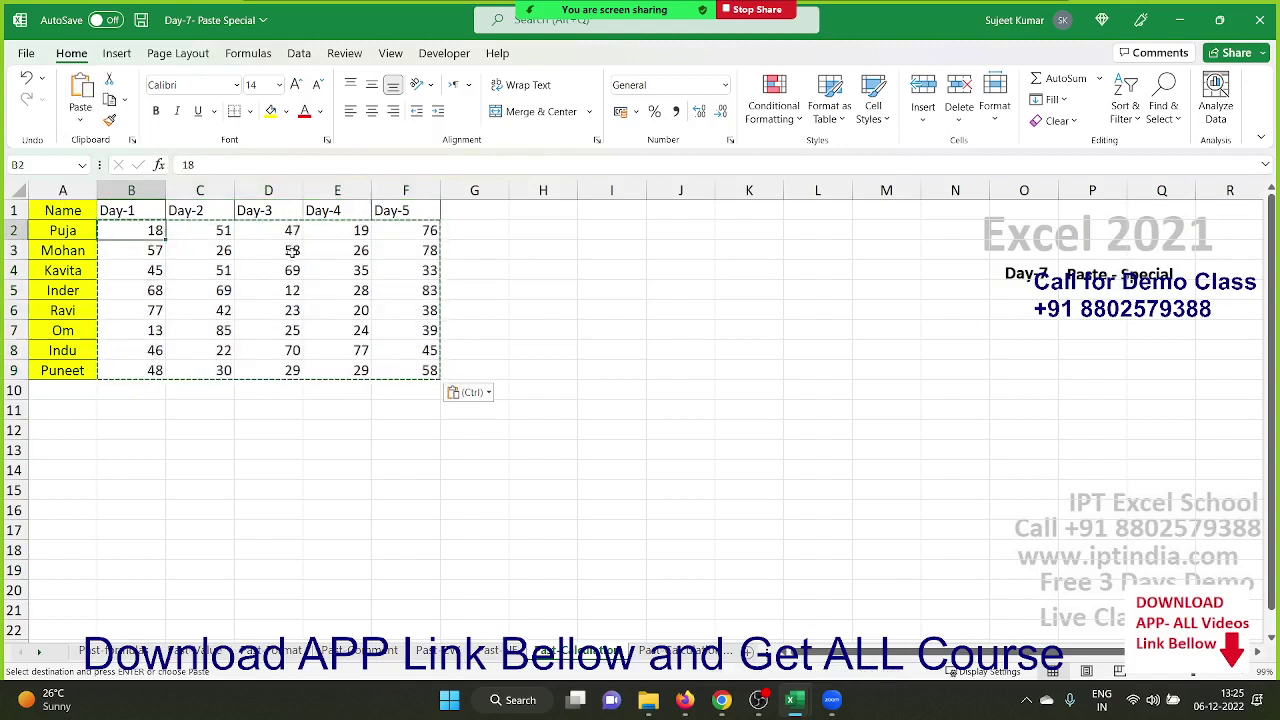
Start an average formula in J5, cancel it, and recheck B2's fixed value.
{"action": "left_click", "coordinate": [678, 288]}
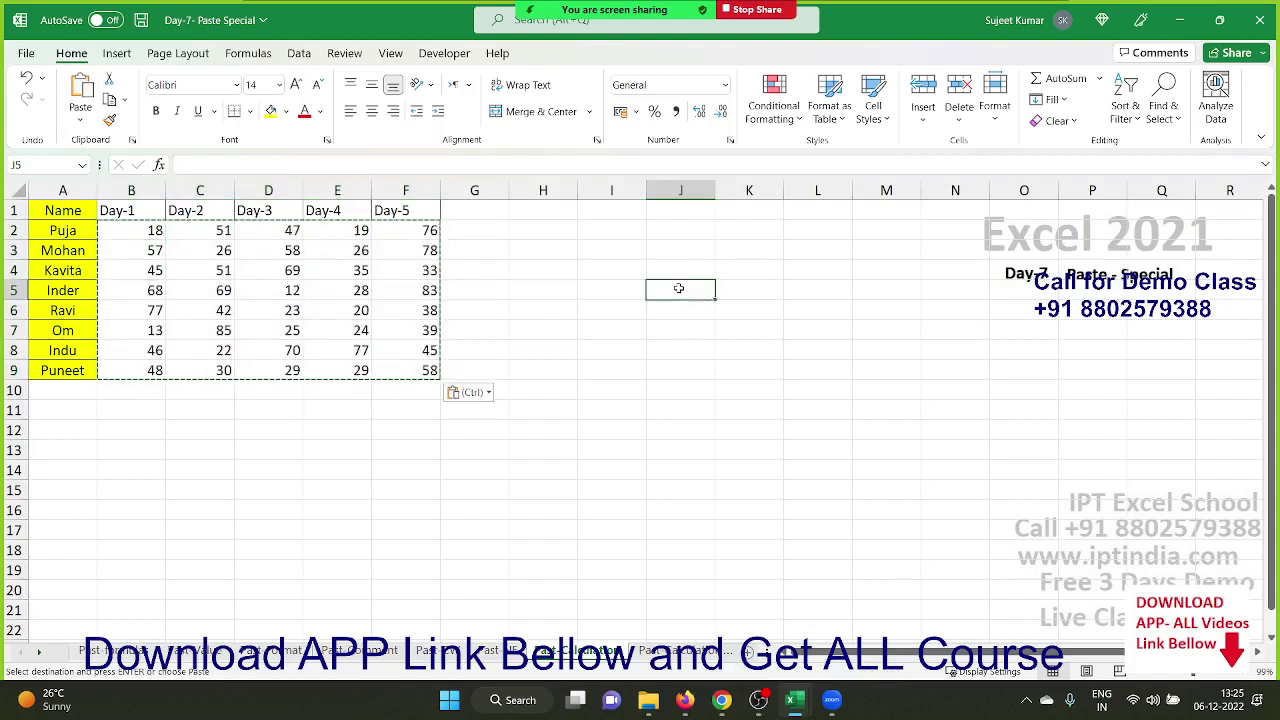
{"action": "key", "text": "Escape"}
{"action": "type", "text": "="}
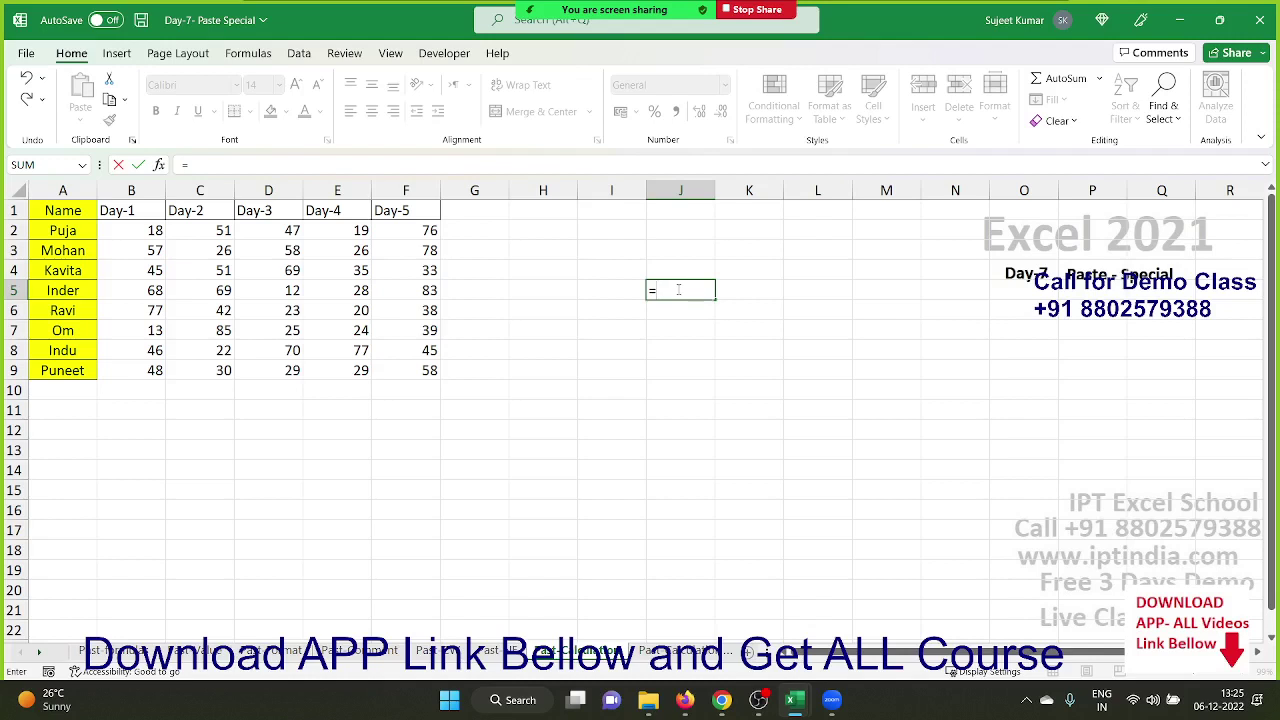
{"action": "type", "text": "avg"}
{"action": "key", "text": "Escape"}
{"action": "key", "text": "Escape"}
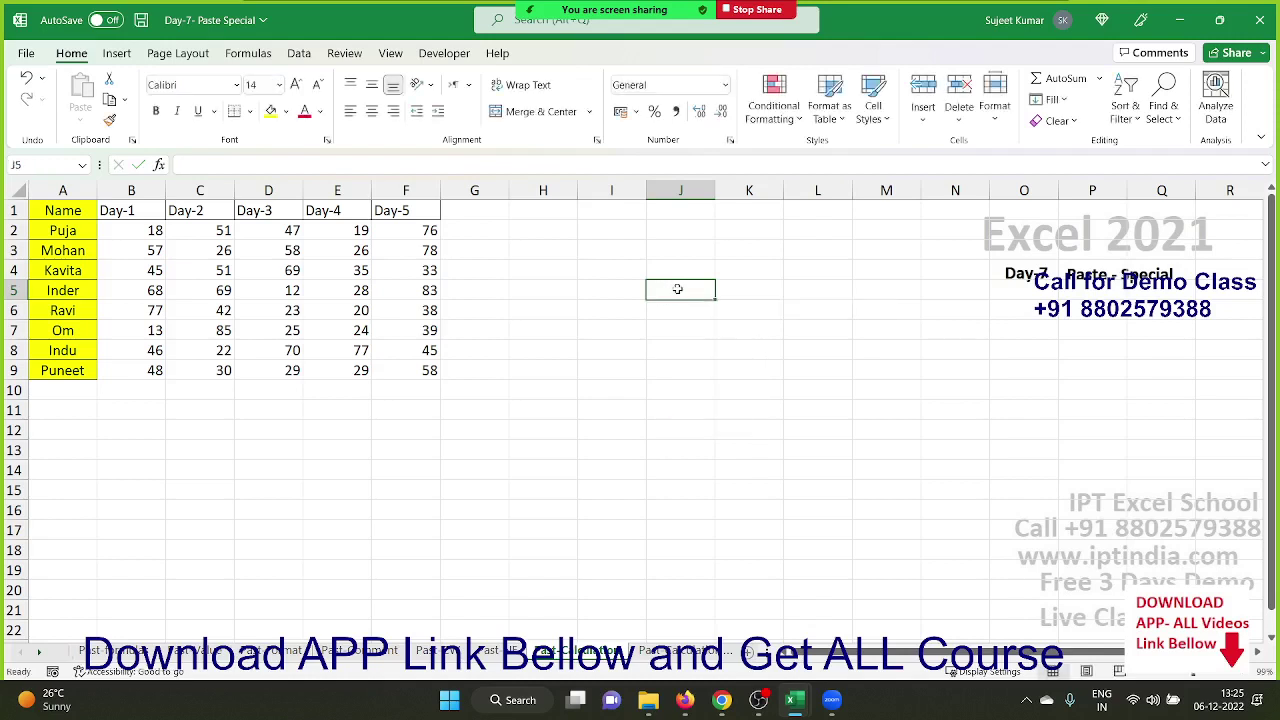
{"action": "left_click", "coordinate": [135, 232]}
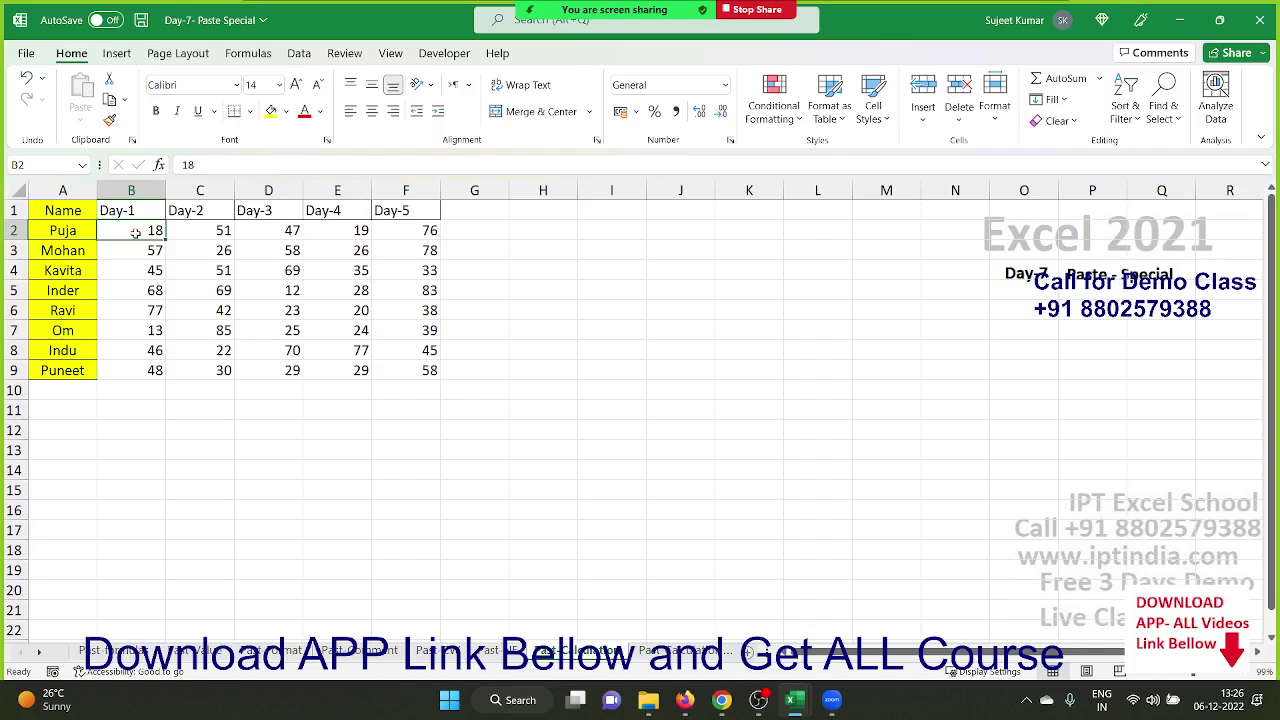
Apply All Borders to the Name and Day-1 to Day-5 table A1:F9.
{"action": "mouse_move", "coordinate": [63, 210]}
{"action": "left_mouse_down"}
{"action": "mouse_move", "coordinate": [354, 372]}
{"action": "mouse_move", "coordinate": [428, 371]}
{"action": "left_mouse_up"}
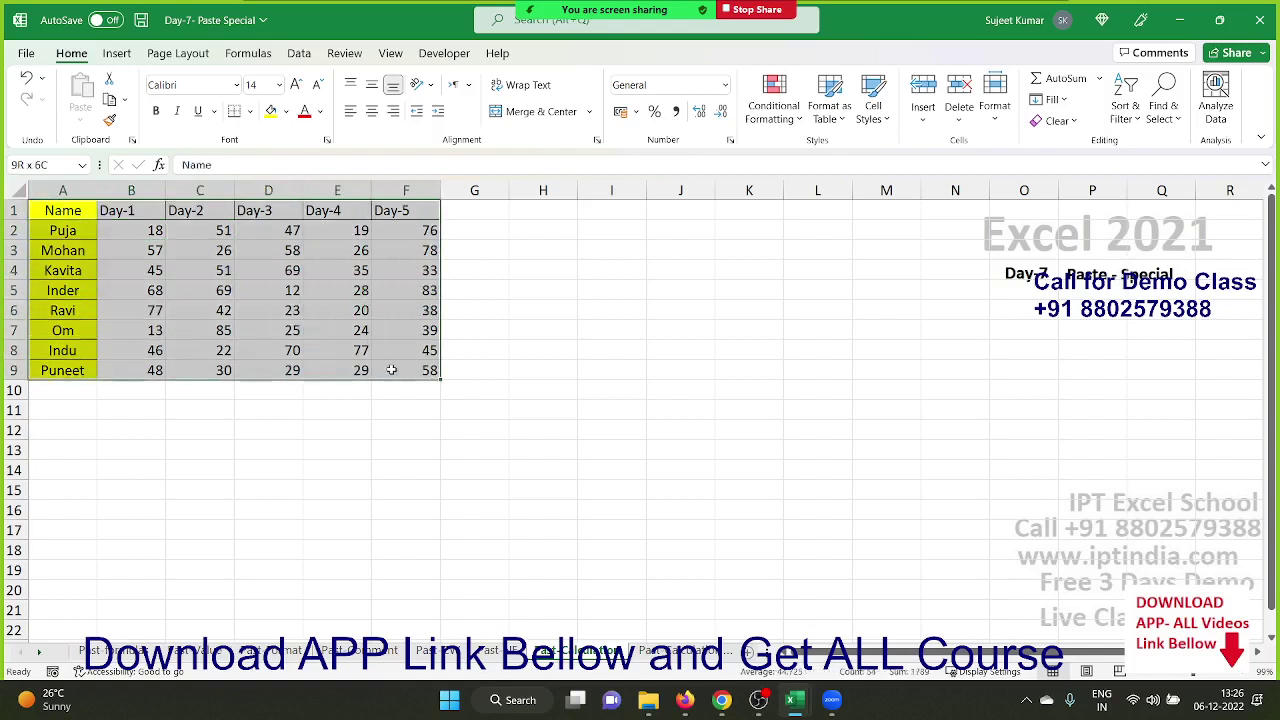
{"action": "left_click", "coordinate": [250, 111]}
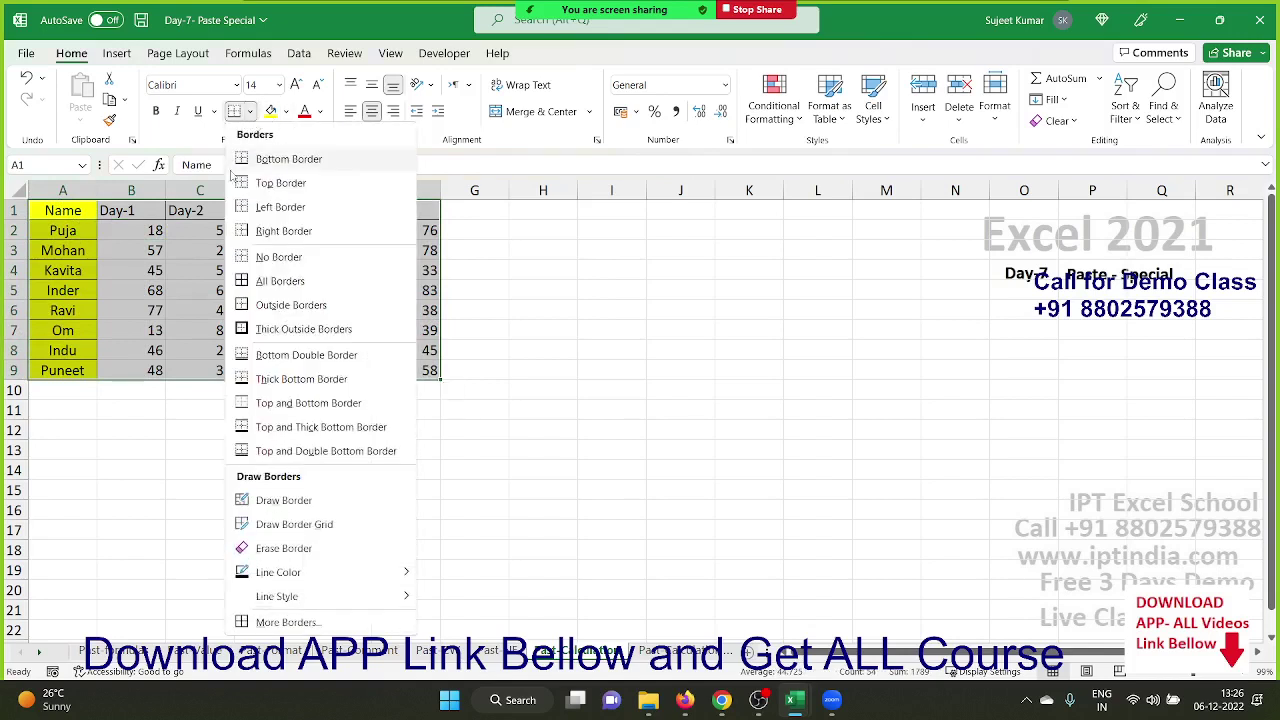
{"action": "left_click", "coordinate": [250, 285]}
{"action": "left_click", "coordinate": [327, 292]}
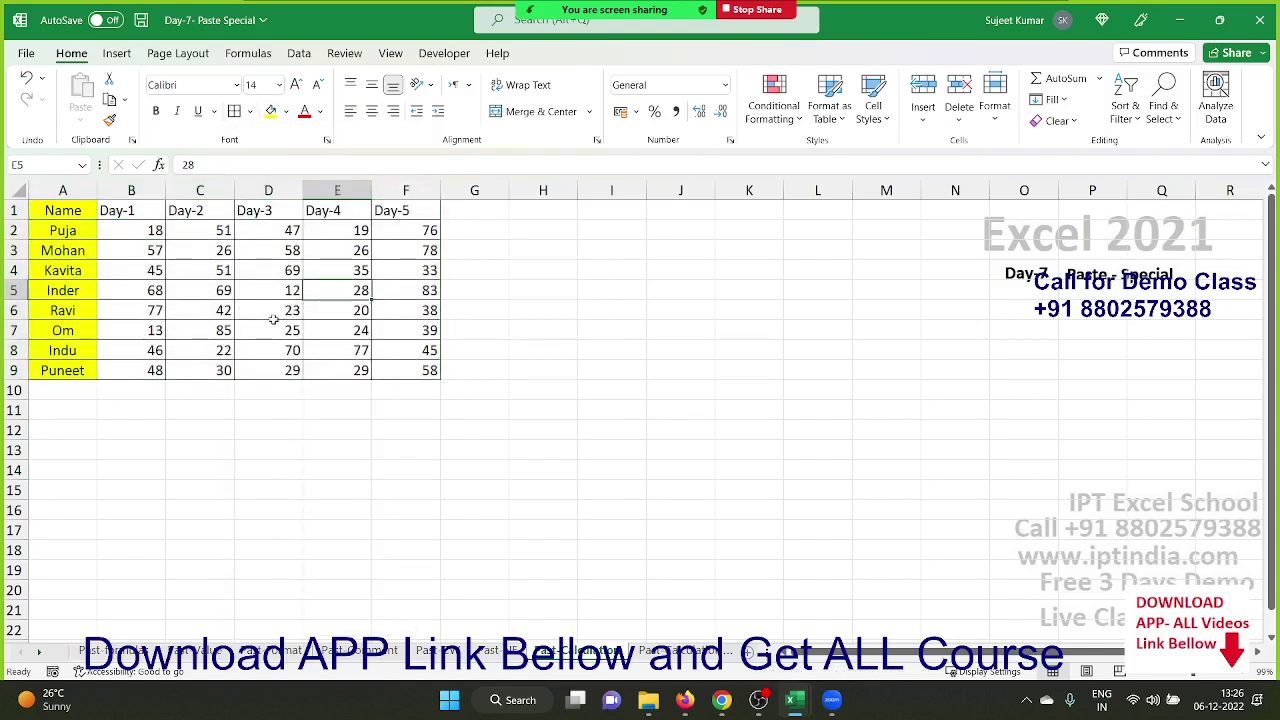
Inspect the bordered cells, names Puja to Inder, and Day headers, ending on B2.
{"action": "left_click", "coordinate": [293, 289]}
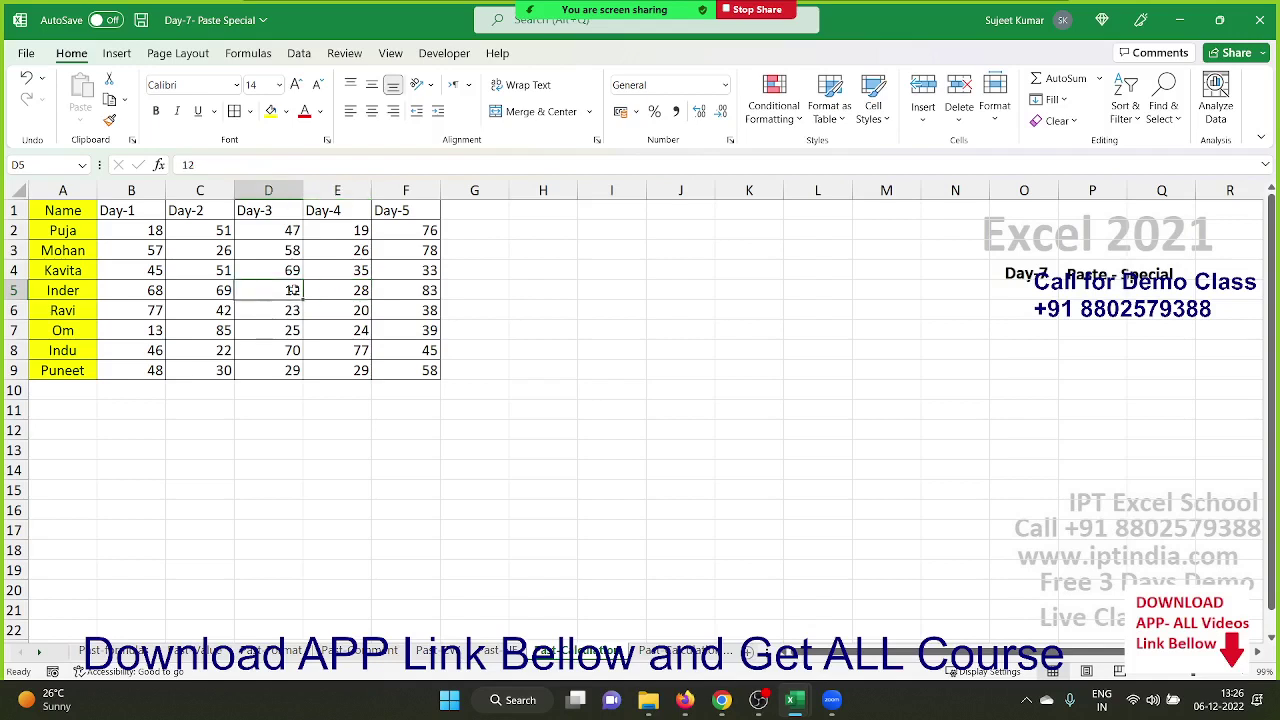
{"action": "left_click", "coordinate": [412, 288]}
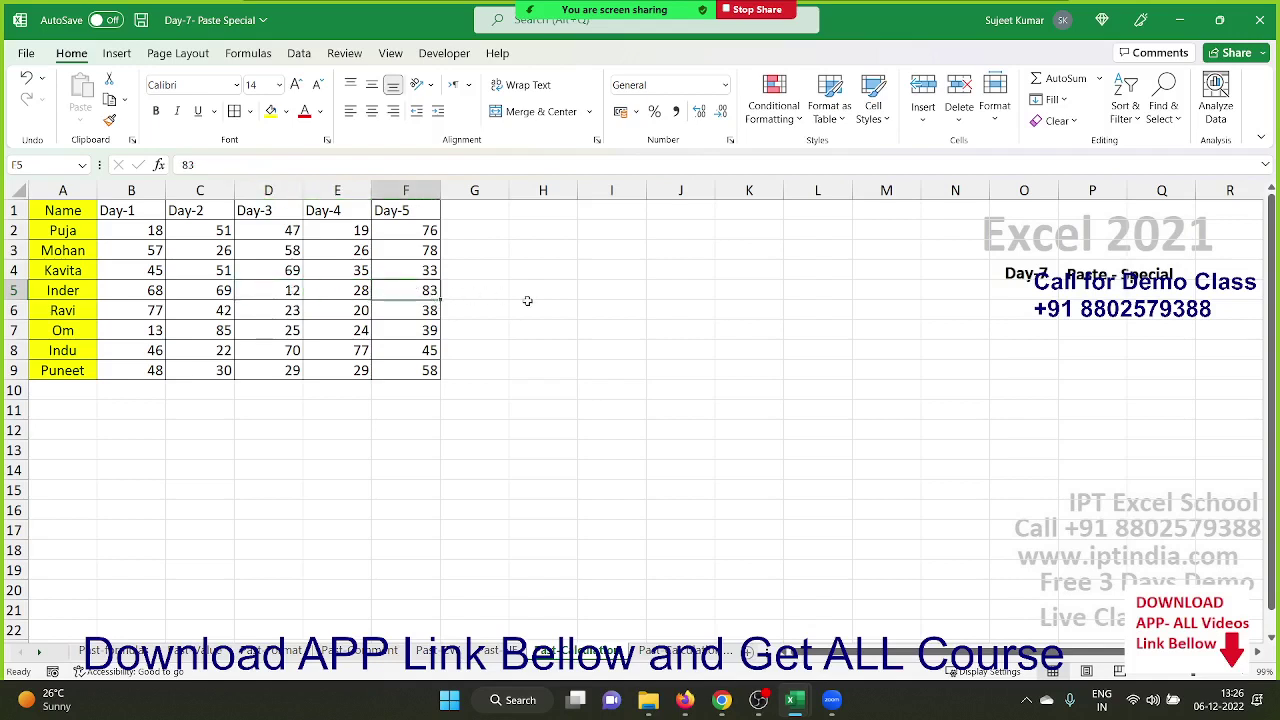
{"action": "left_click", "coordinate": [547, 276]}
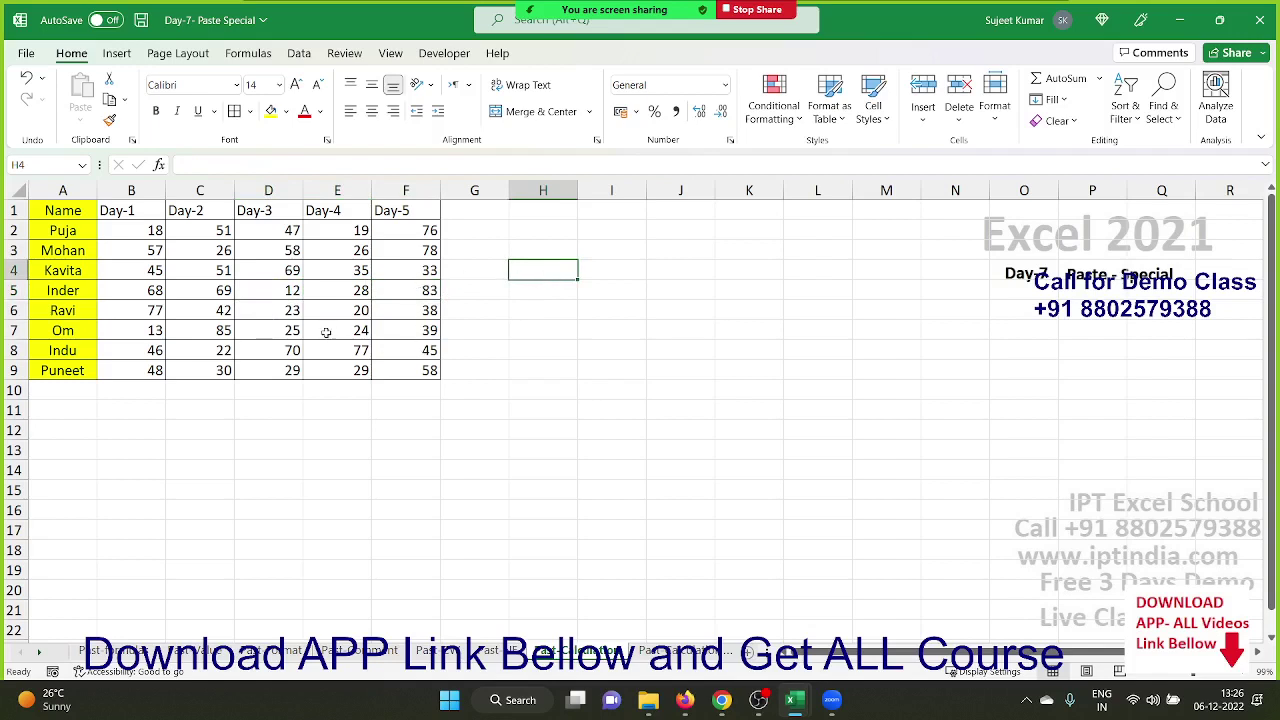
{"action": "left_click_drag", "start_coordinate": [340, 312], "coordinate": [300, 312]}
{"action": "left_click_drag", "start_coordinate": [48, 226], "coordinate": [50, 290]}
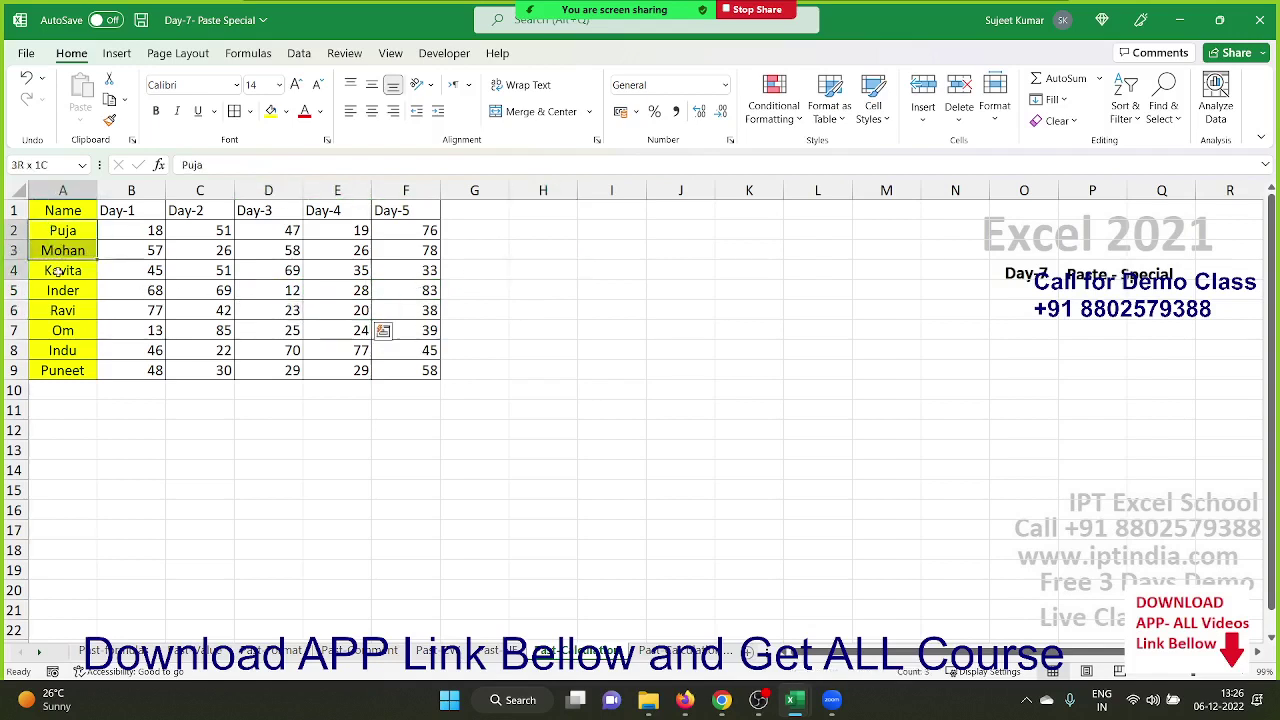
{"action": "left_click", "coordinate": [128, 215]}
{"action": "left_click_drag", "start_coordinate": [209, 213], "coordinate": [405, 213]}
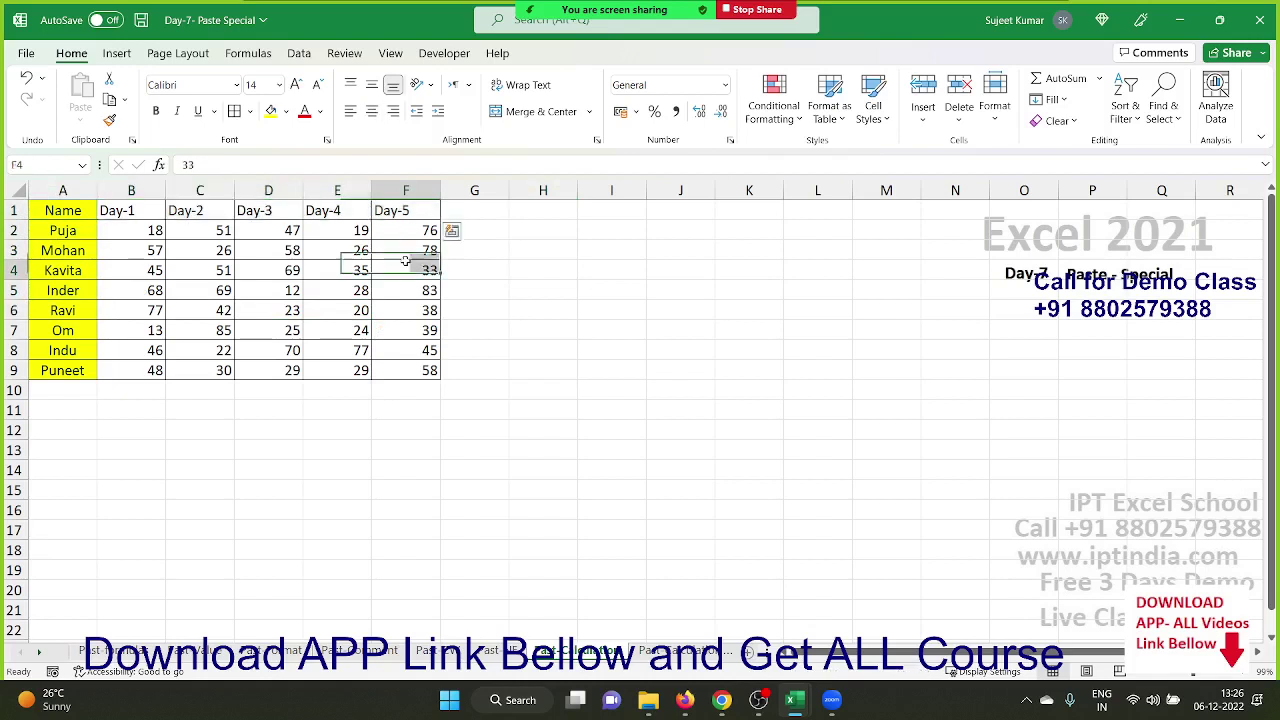
{"action": "left_click", "coordinate": [407, 263]}
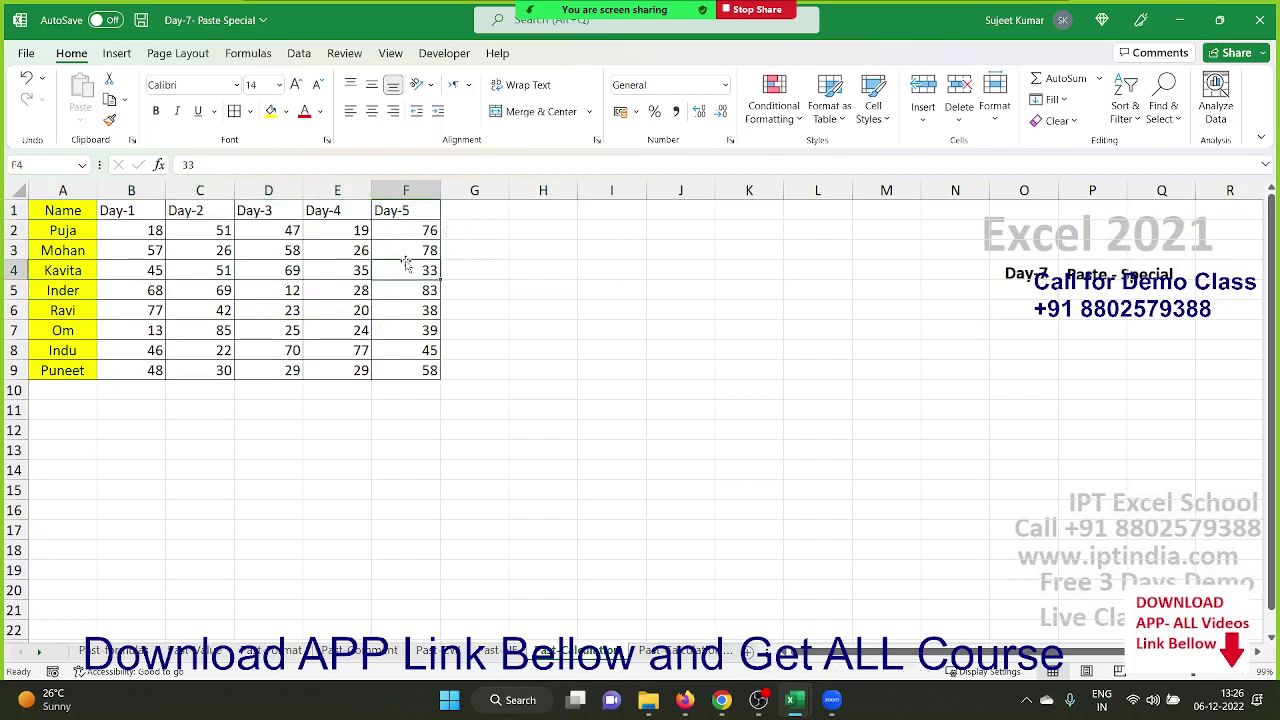
{"action": "left_click", "coordinate": [155, 229]}
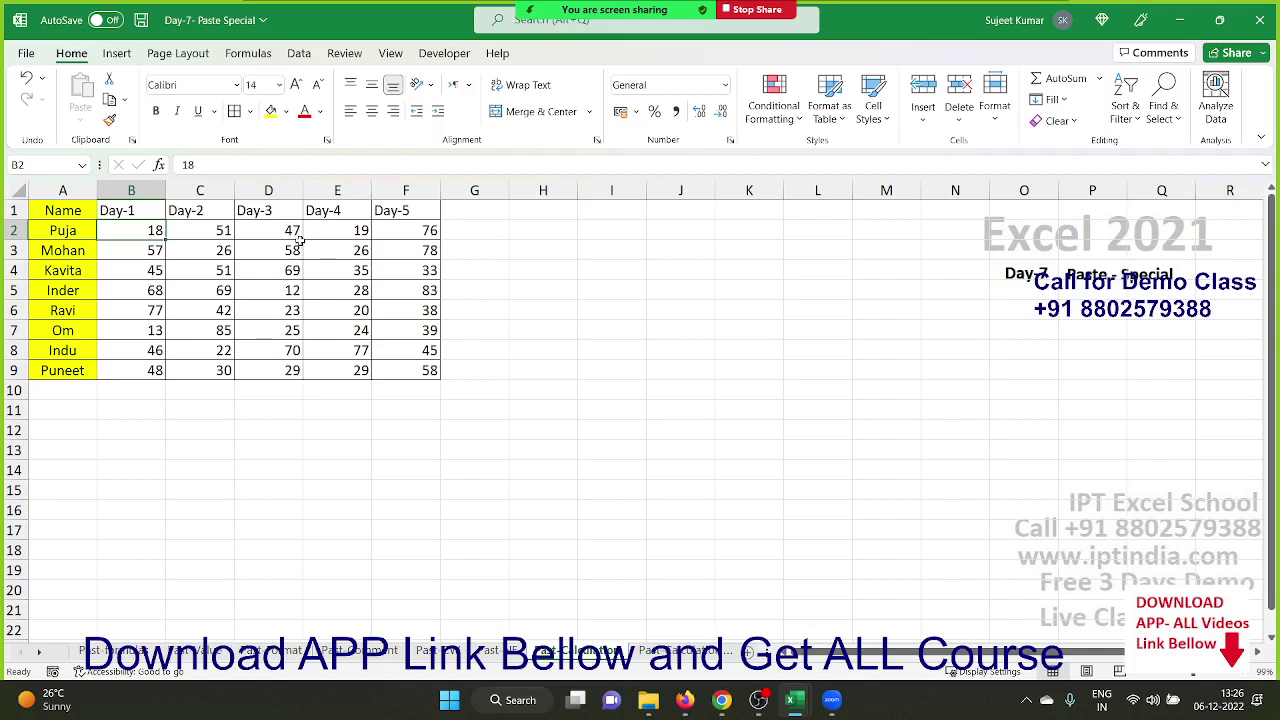
Enter the label Target with the value 70 in H3:I3.
{"action": "left_click", "coordinate": [568, 254]}
{"action": "type", "text": "Tar"}
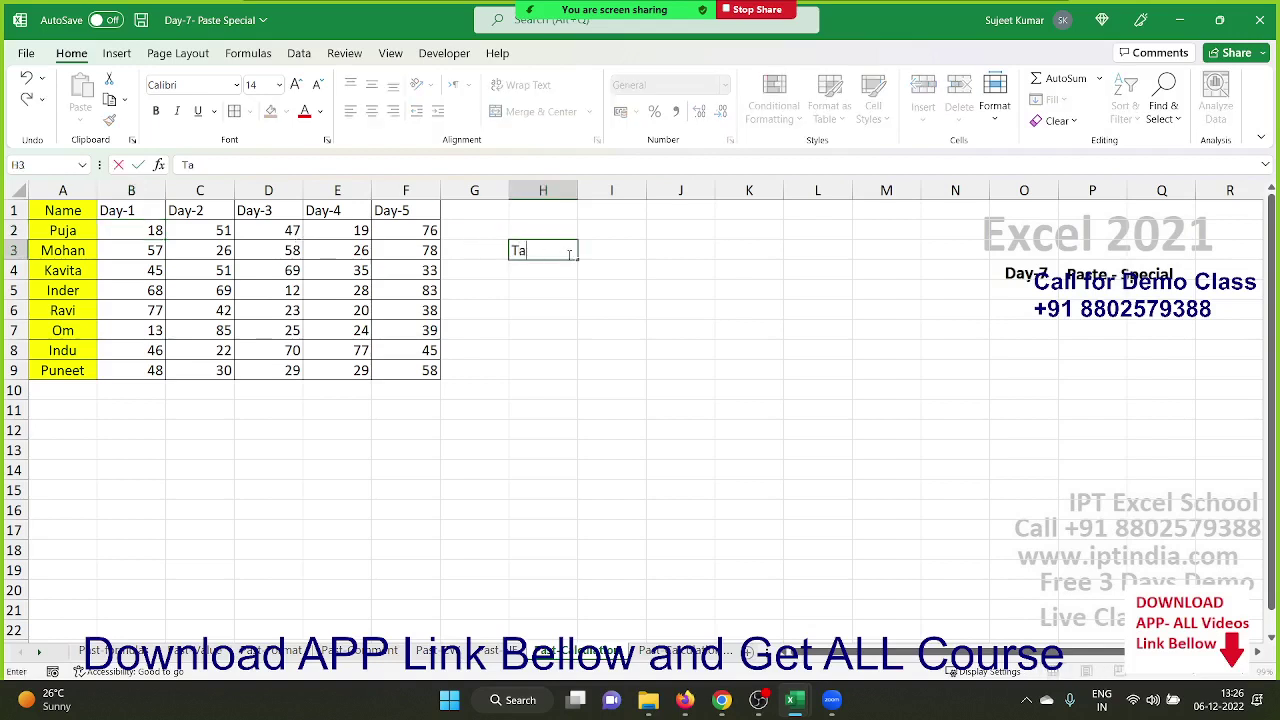
{"action": "type", "text": "get"}
{"action": "key", "text": "Tab"}
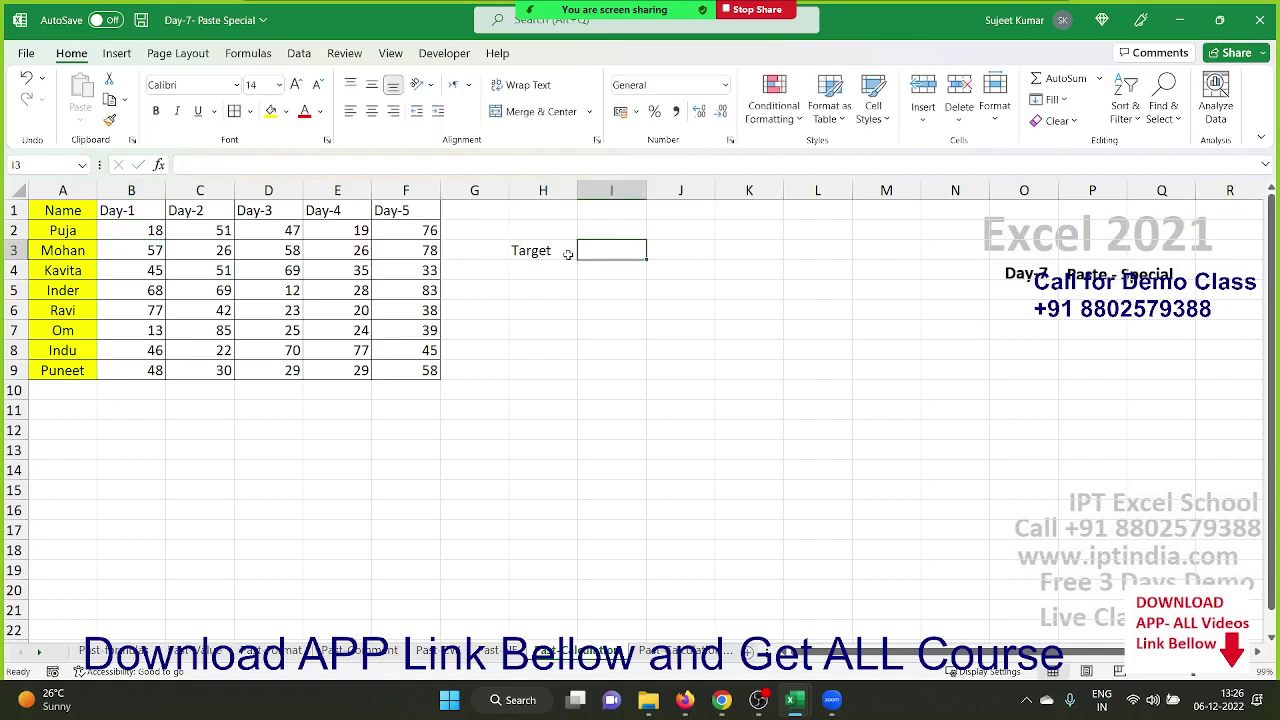
{"action": "type", "text": "70"}
{"action": "key", "text": "Return"}
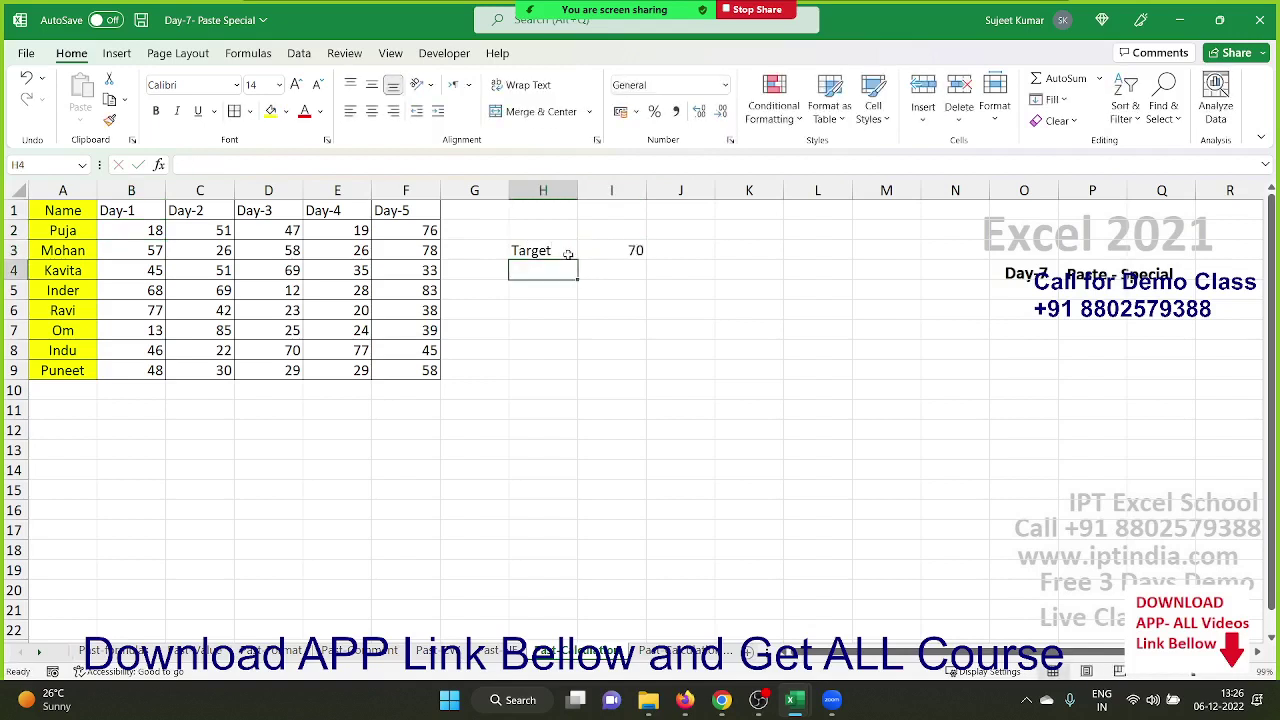
Divide B2:F9 by the copied 70 via Paste Special, format as percentages, then open Past Calculation (2).
{"action": "left_click", "coordinate": [636, 252]}
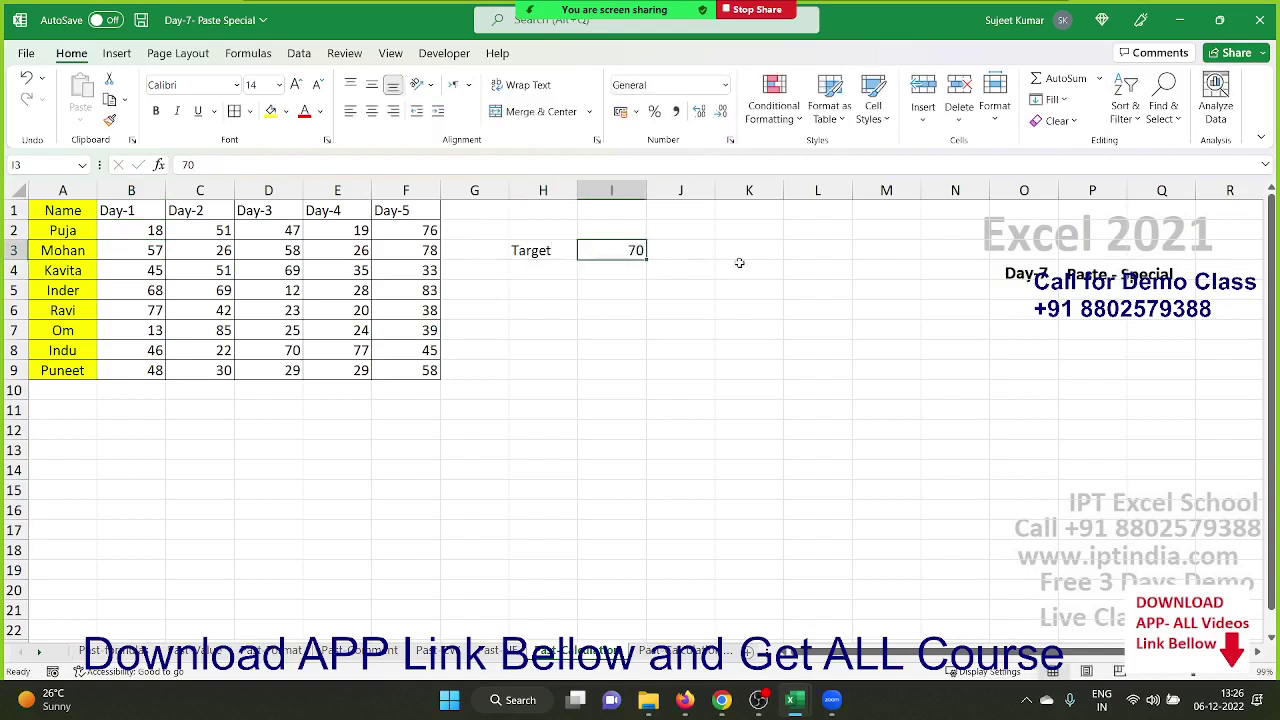
{"action": "key", "text": "ctrl+c"}
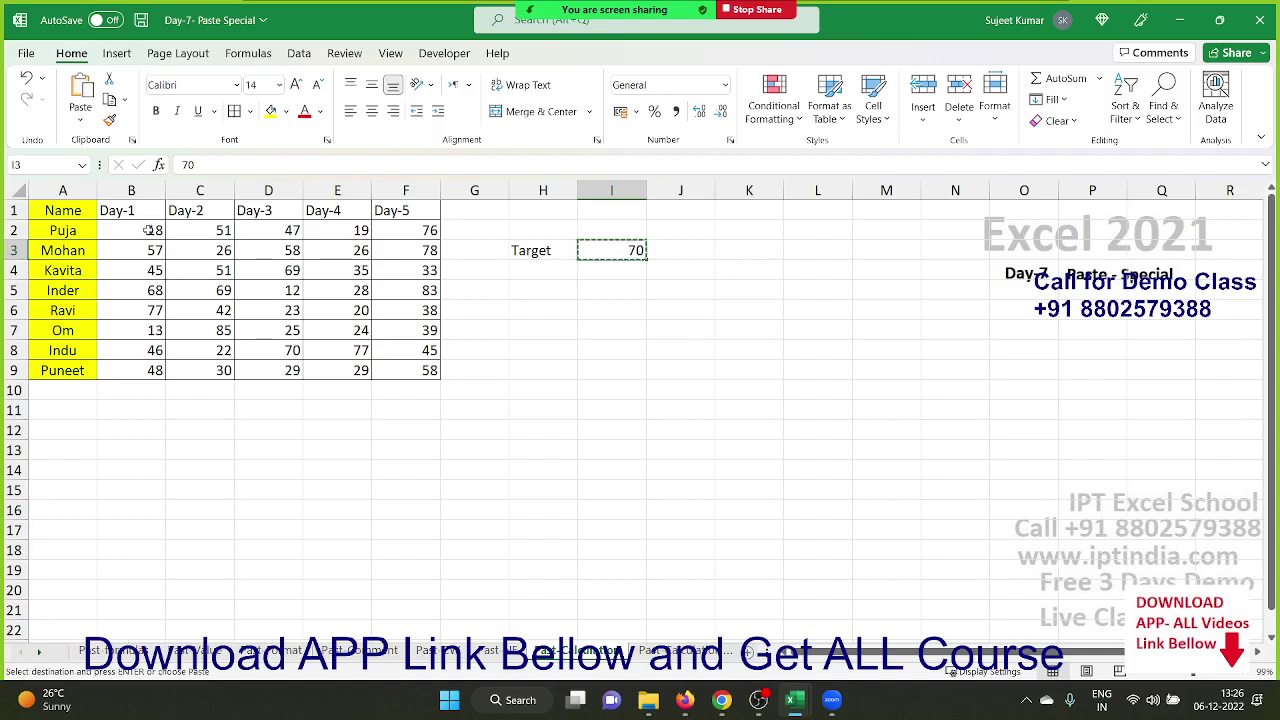
{"action": "left_click_drag", "start_coordinate": [148, 230], "coordinate": [420, 366]}
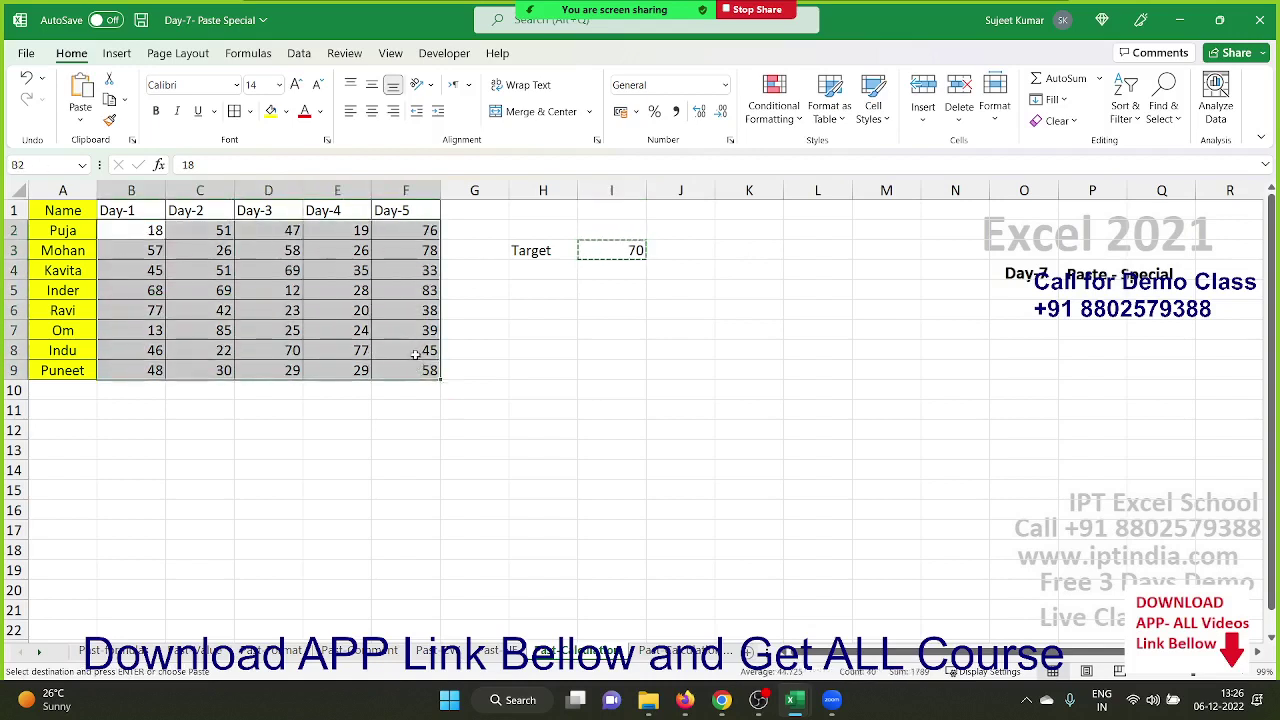
{"action": "right_click", "coordinate": [415, 355]}
{"action": "left_click", "coordinate": [479, 322]}
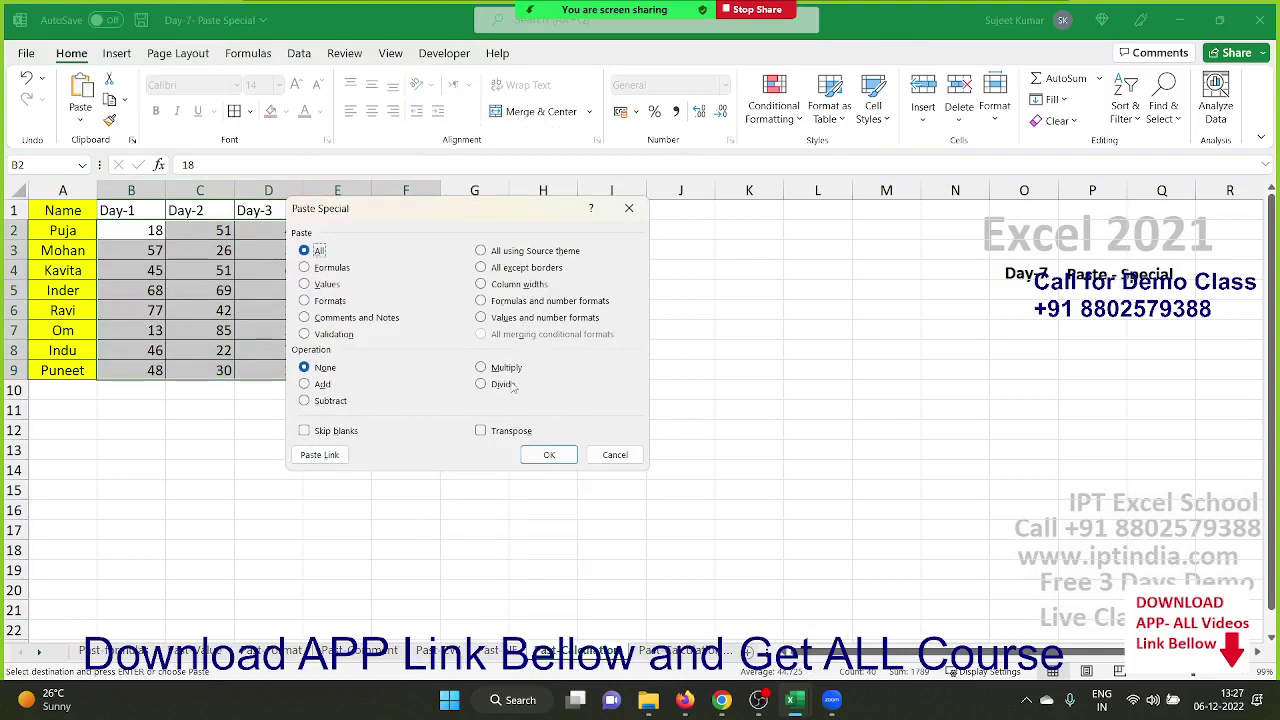
{"action": "left_click", "coordinate": [510, 386]}
{"action": "mouse_move", "coordinate": [477, 210]}
{"action": "left_mouse_down"}
{"action": "mouse_move", "coordinate": [857, 285]}
{"action": "mouse_move", "coordinate": [861, 275]}
{"action": "left_mouse_up"}
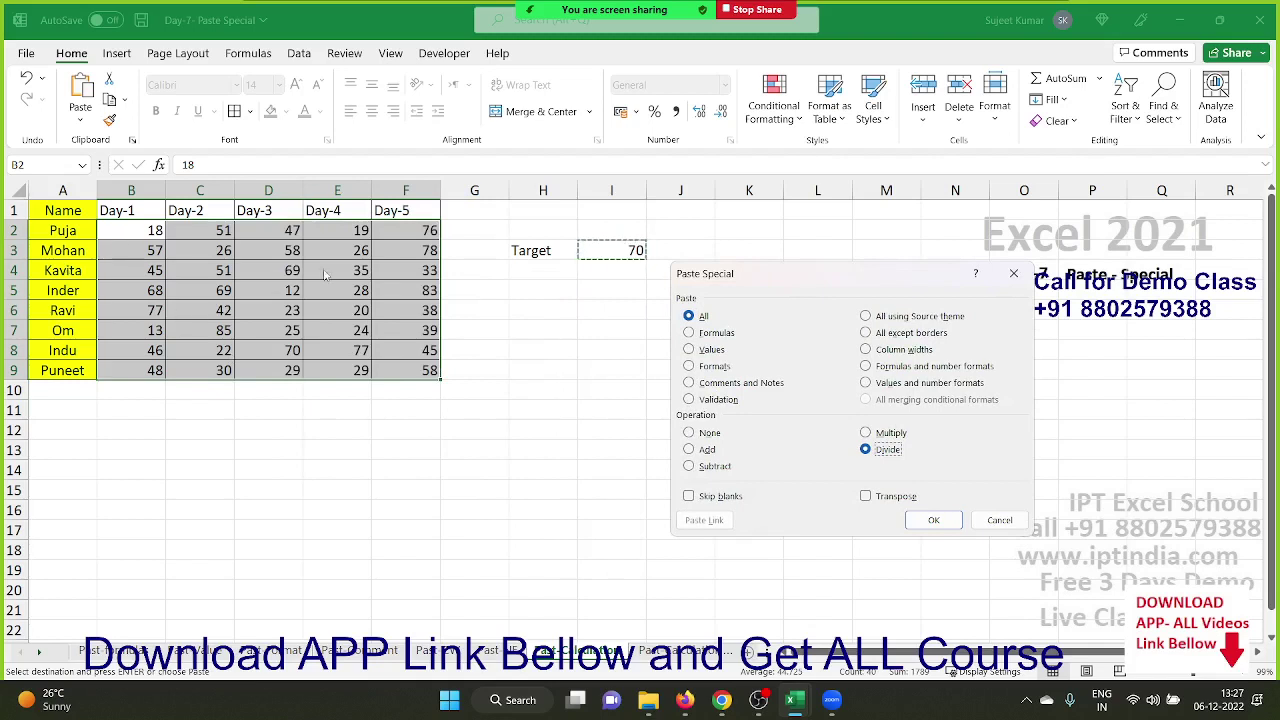
{"action": "left_click", "coordinate": [933, 520]}
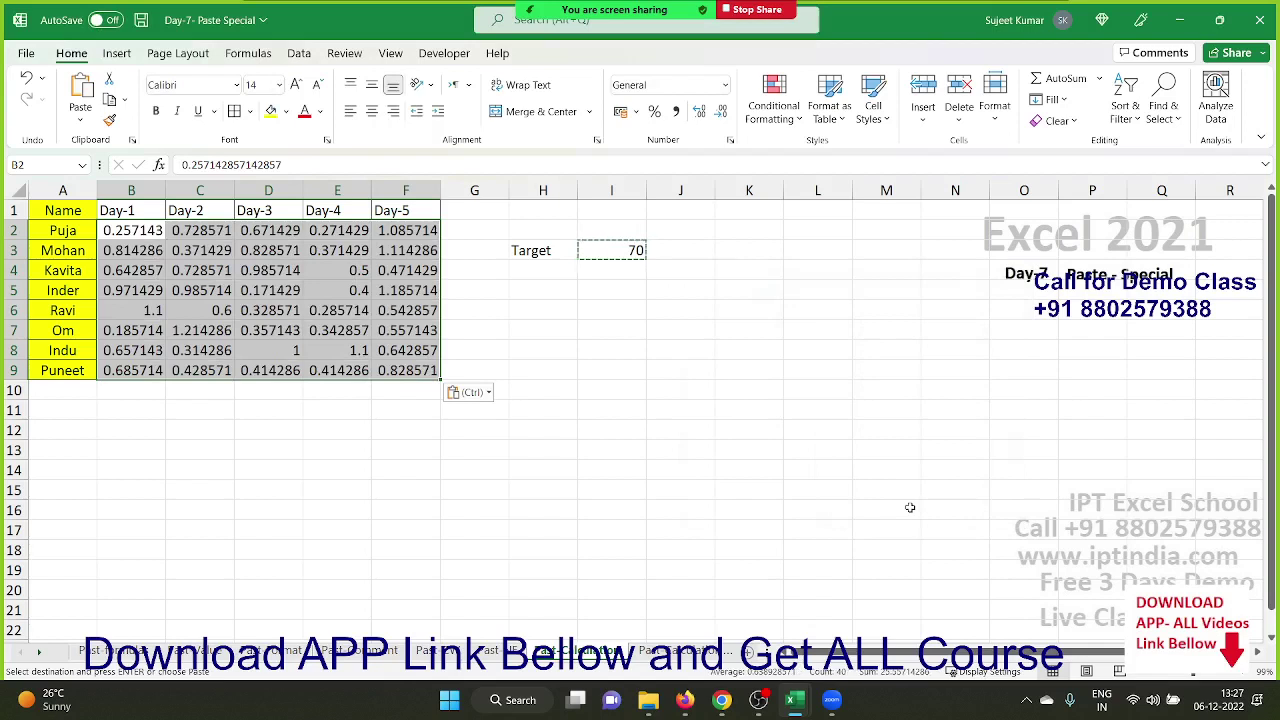
{"action": "left_click", "coordinate": [655, 112]}
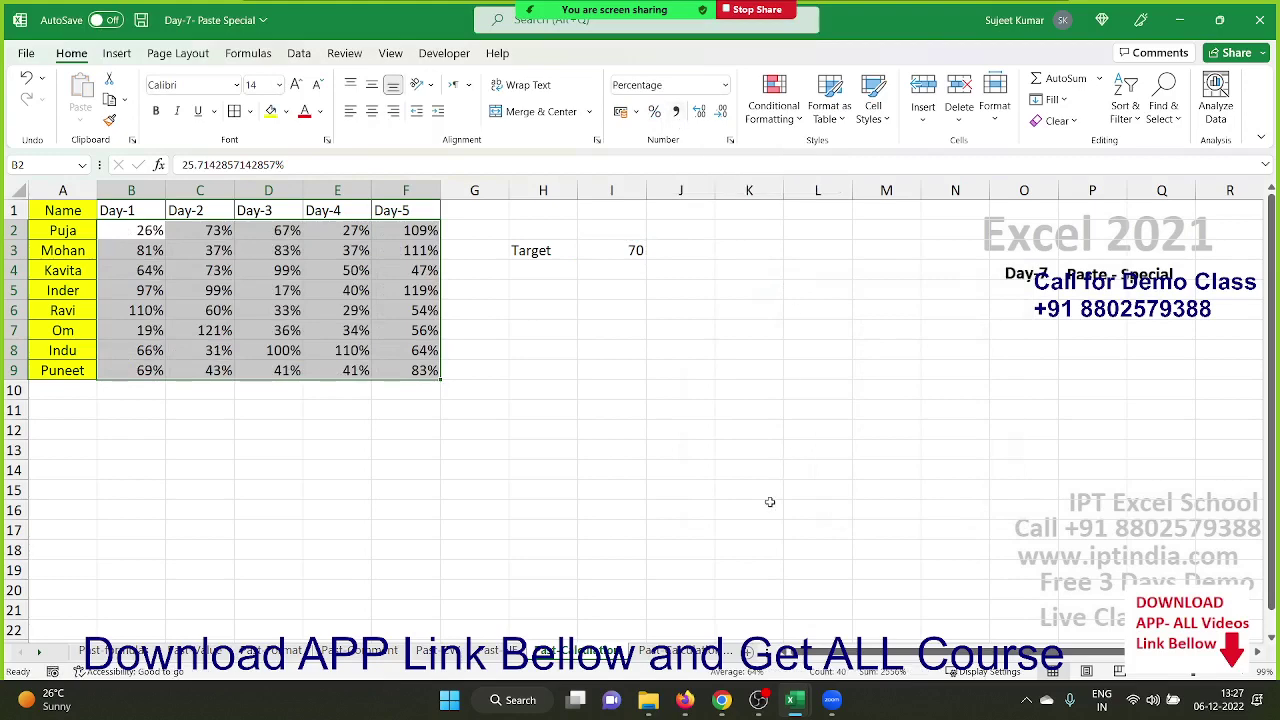
{"action": "left_click", "coordinate": [690, 650]}
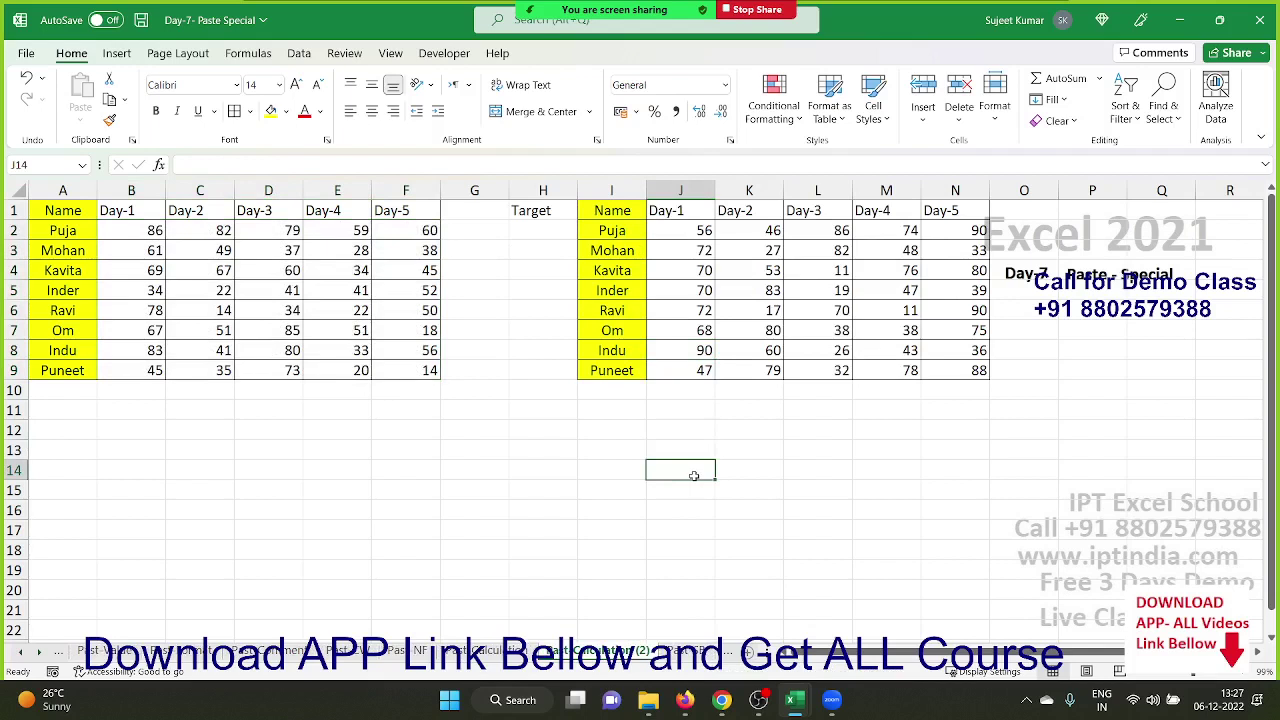
{"action": "left_click", "coordinate": [781, 311]}
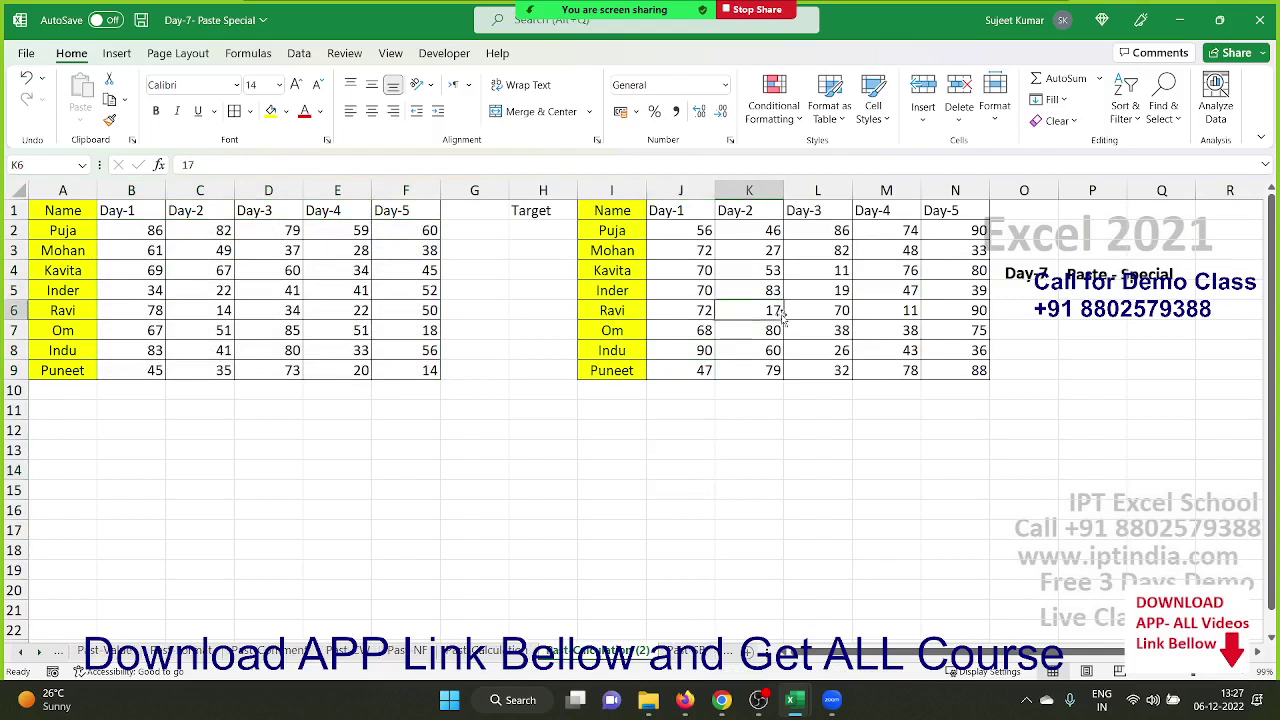
{"action": "left_click", "coordinate": [356, 294]}
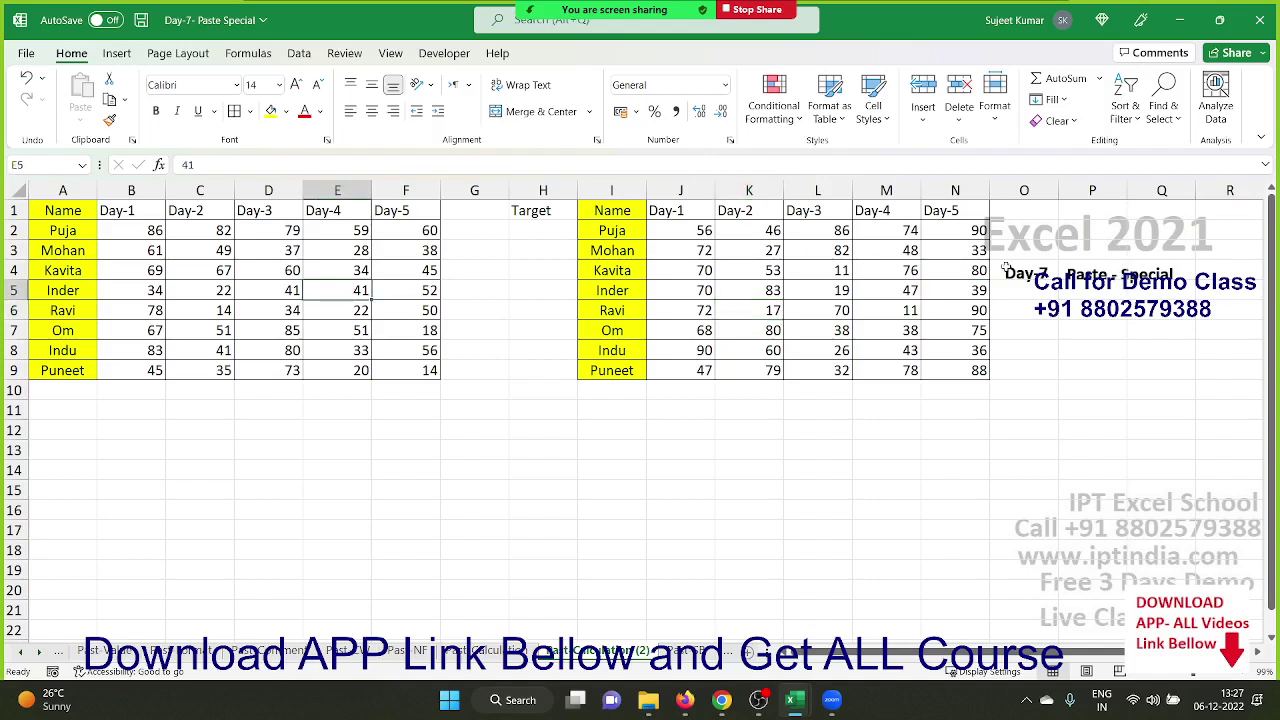
{"action": "left_click", "coordinate": [929, 279]}
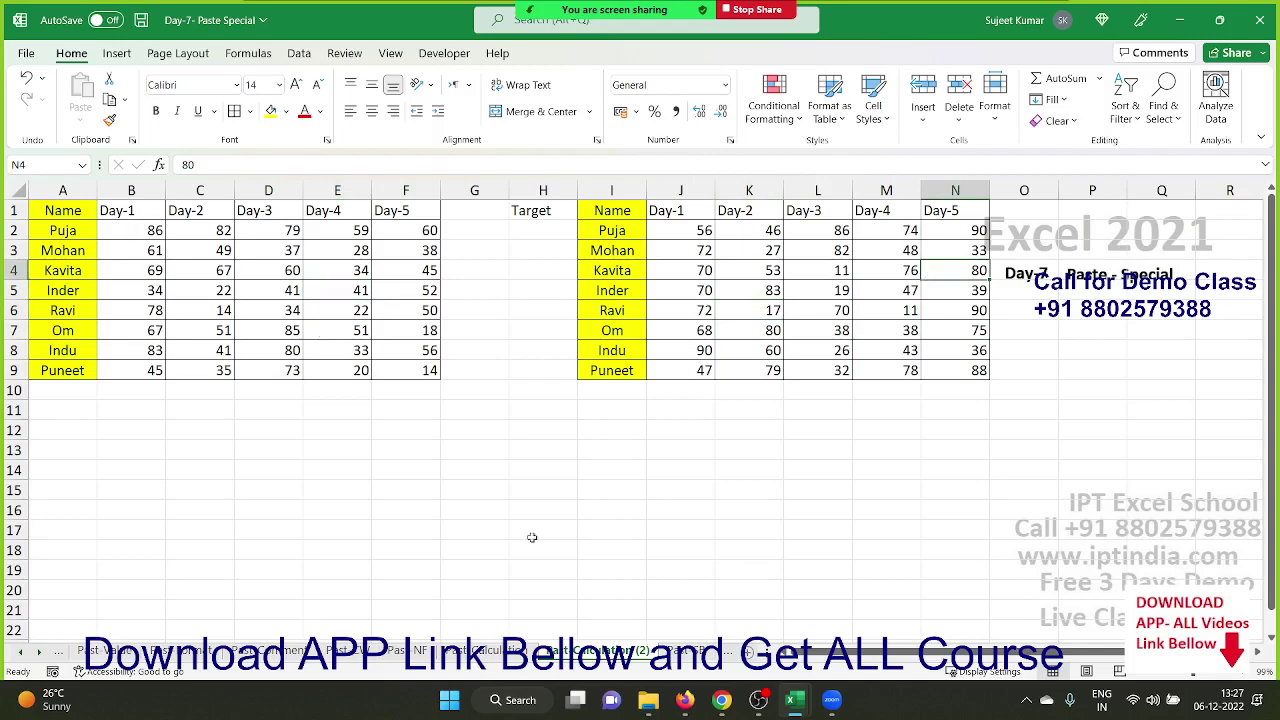
{"action": "left_click", "coordinate": [492, 651]}
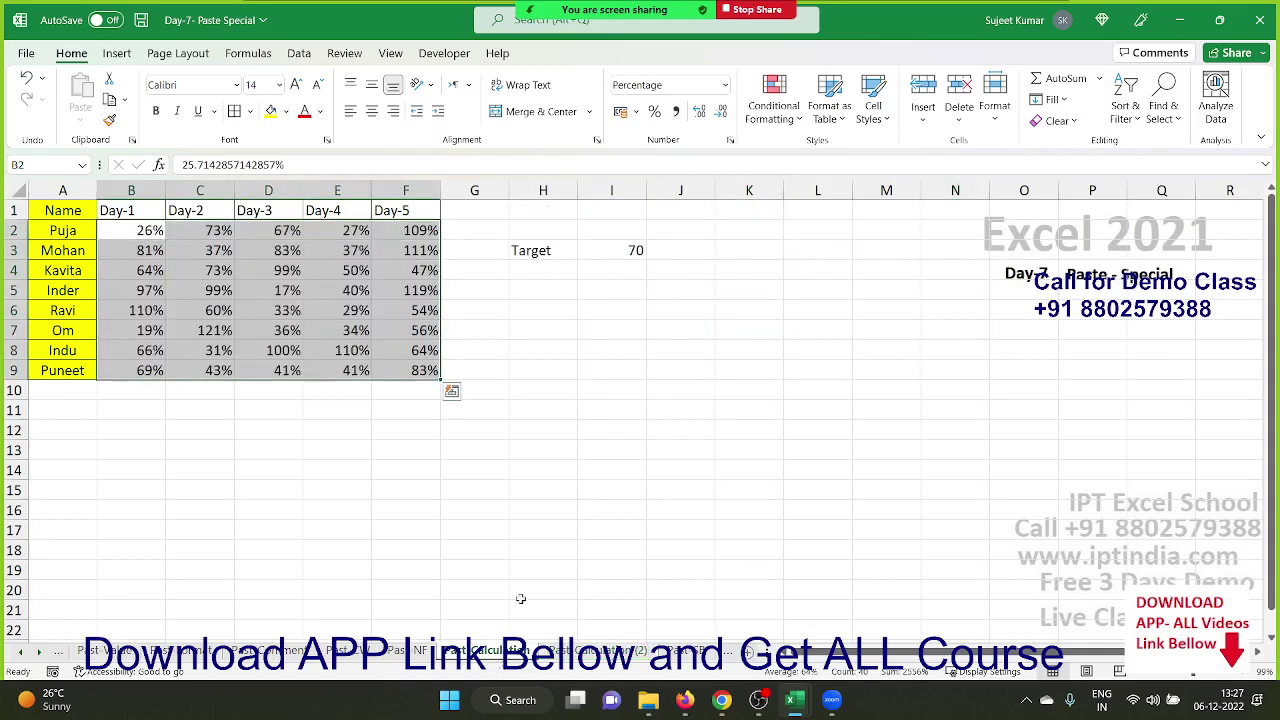
{"action": "left_click", "coordinate": [619, 249]}
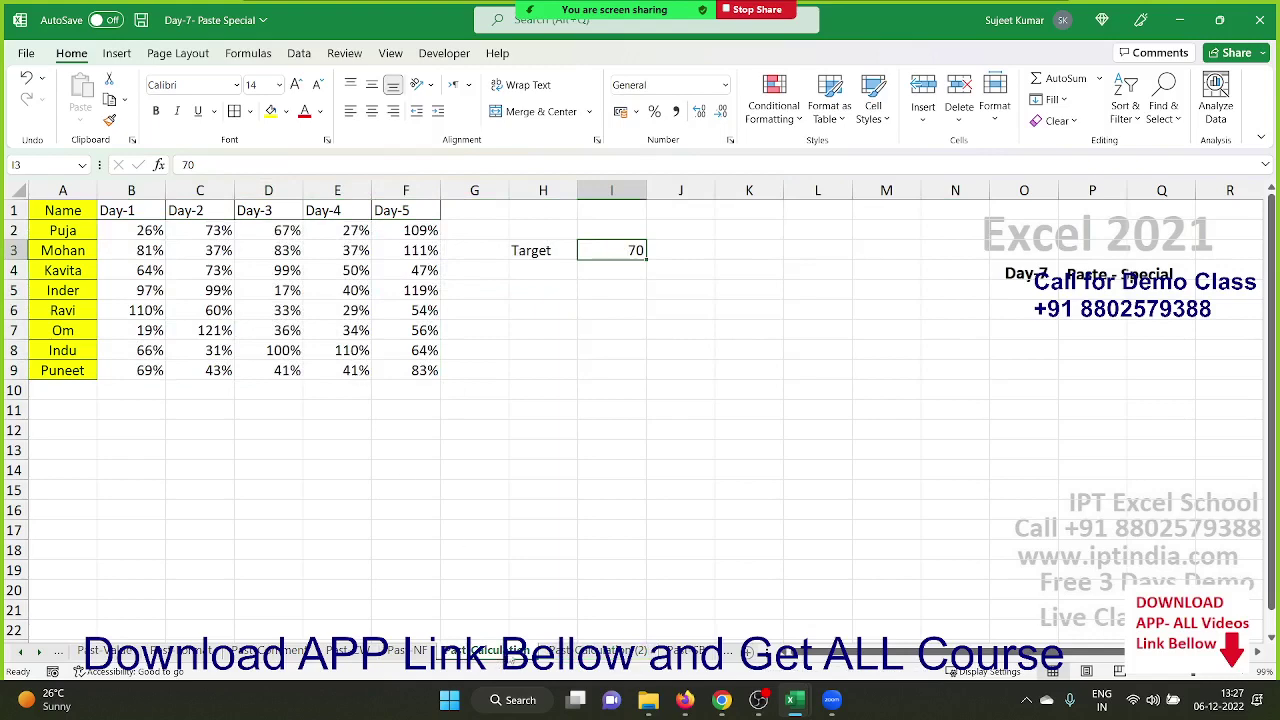
{"action": "left_click", "coordinate": [556, 655]}
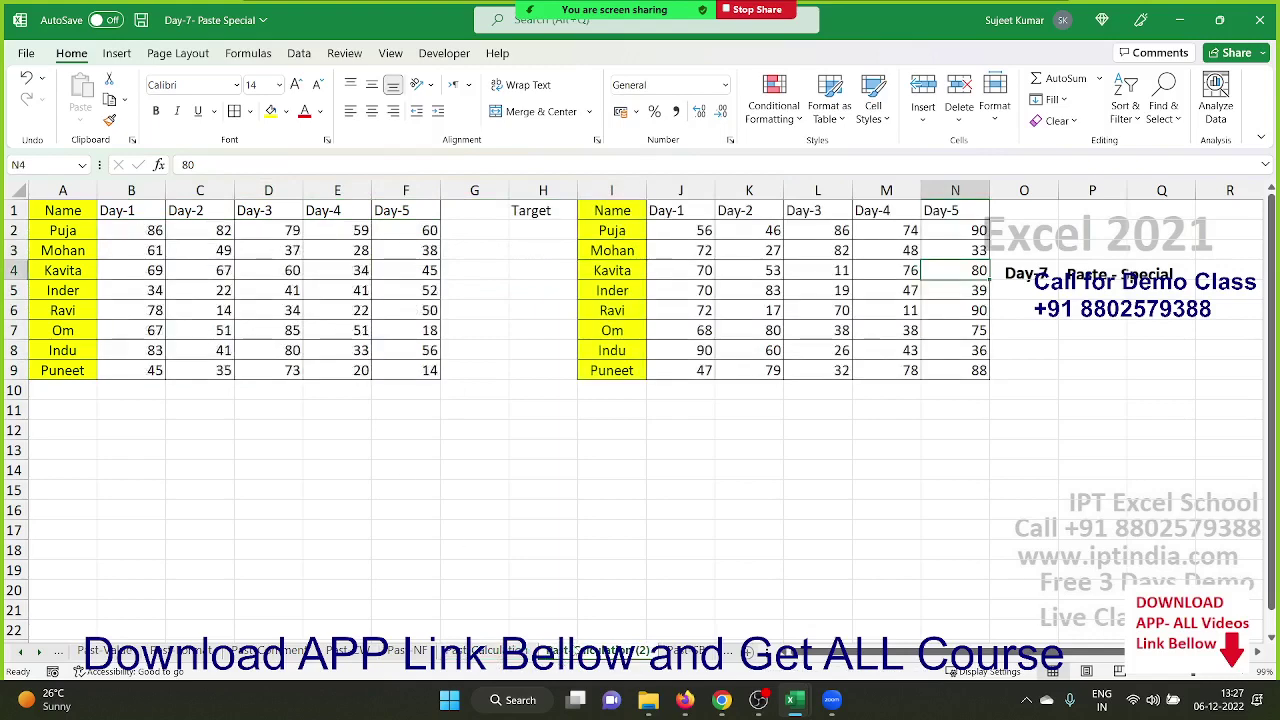
{"action": "left_click", "coordinate": [678, 232]}
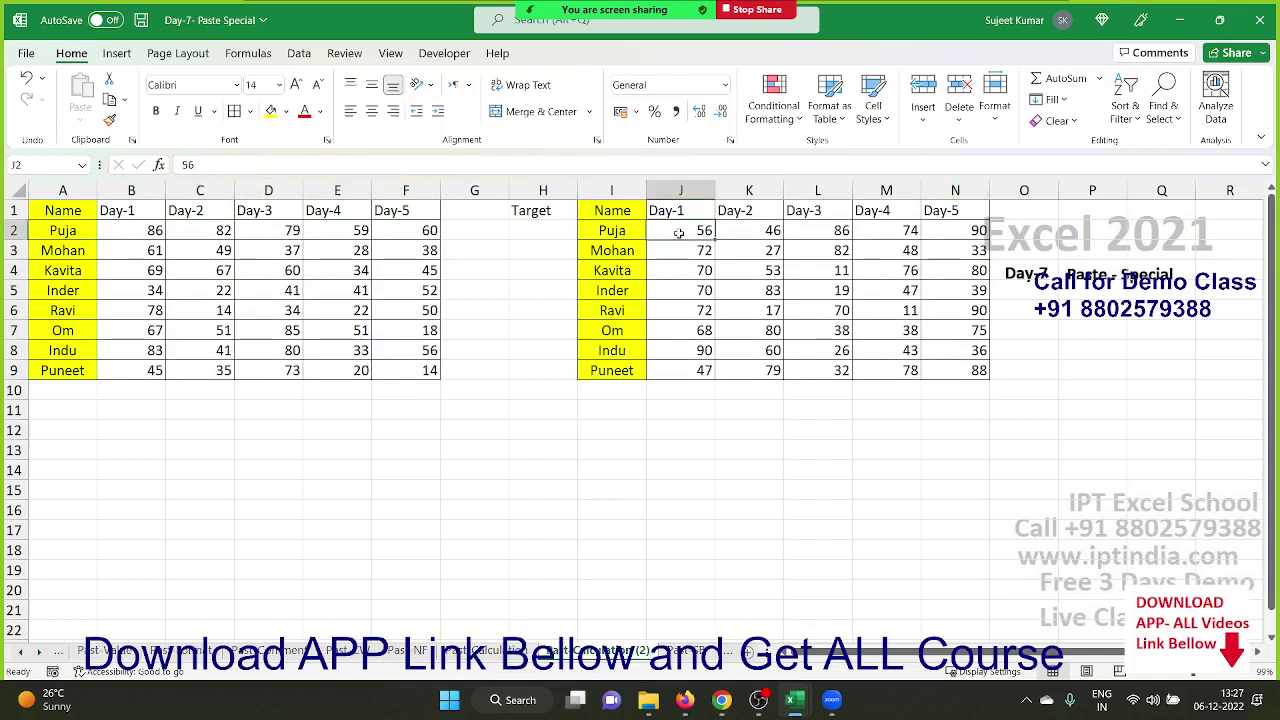
{"action": "left_click_drag", "start_coordinate": [678, 232], "coordinate": [960, 365]}
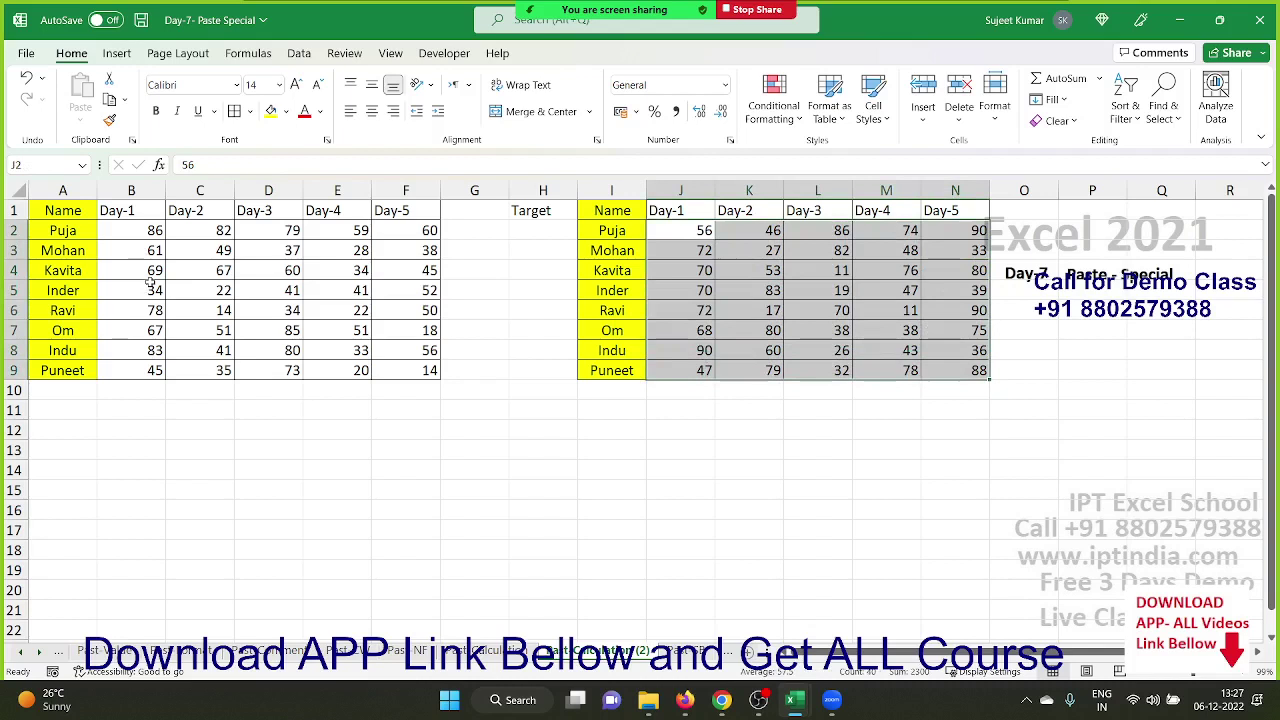
Select the first table's scores B2:F9 and briefly open, then close, Format Cells.
{"action": "key", "text": "ctrl+c"}
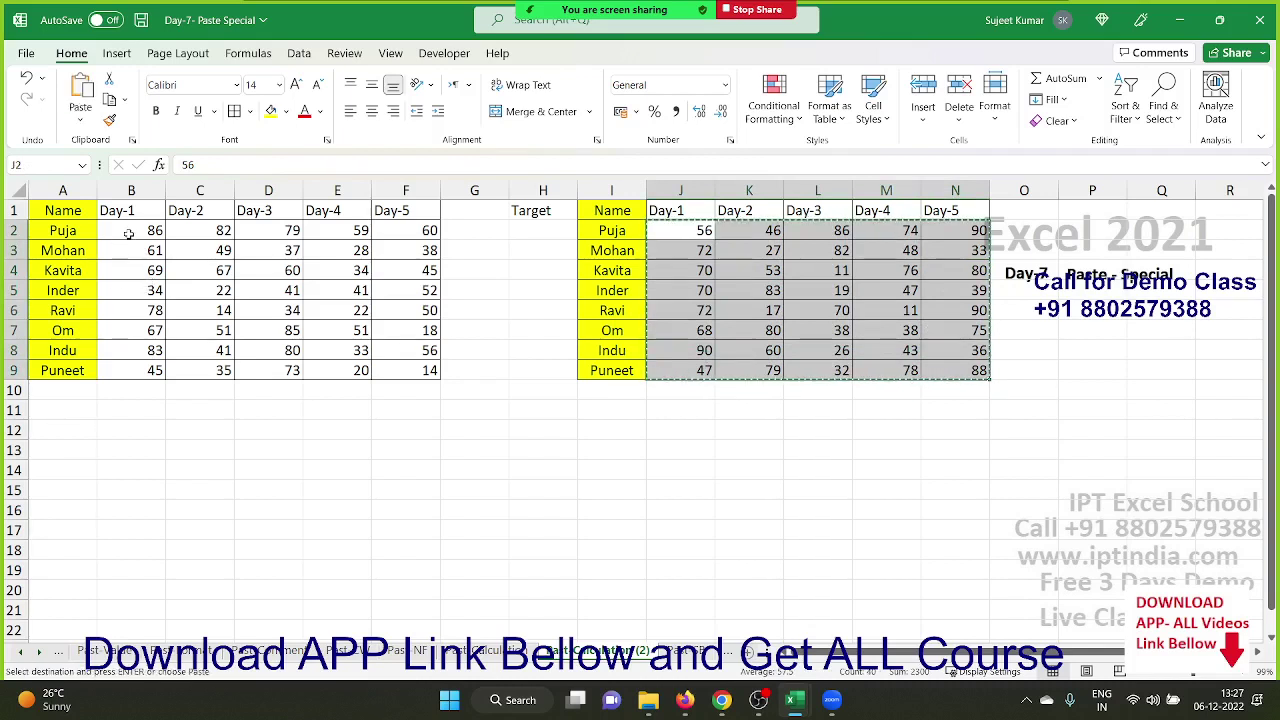
{"action": "left_click_drag", "start_coordinate": [129, 234], "coordinate": [410, 370]}
{"action": "right_click", "coordinate": [410, 370]}
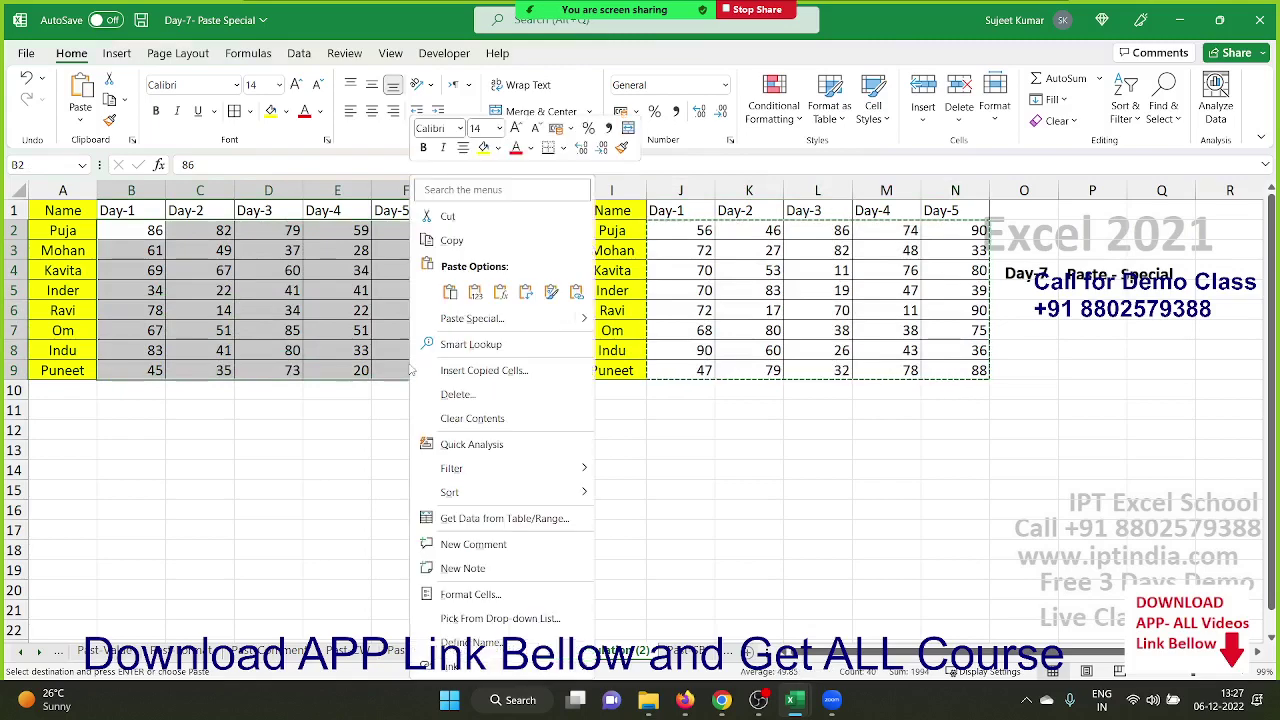
{"action": "left_click", "coordinate": [478, 594]}
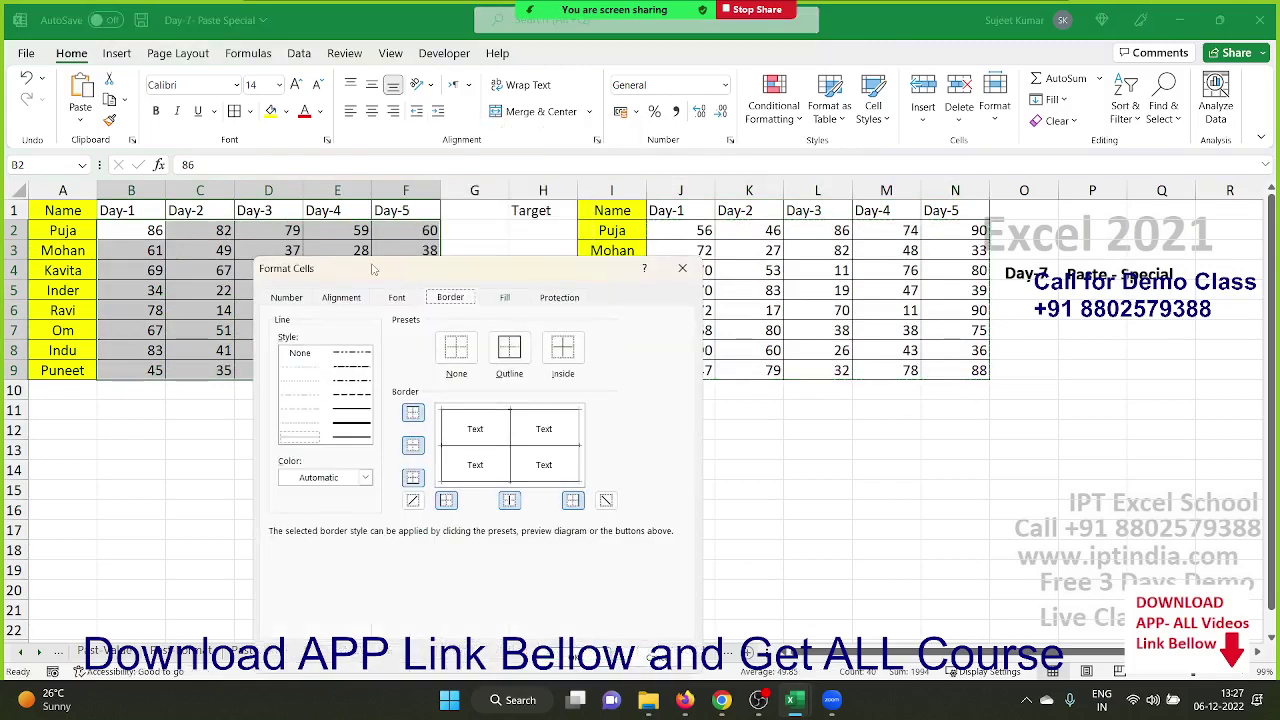
{"action": "left_click_drag", "start_coordinate": [372, 270], "coordinate": [830, 222]}
{"action": "key", "text": "Escape"}
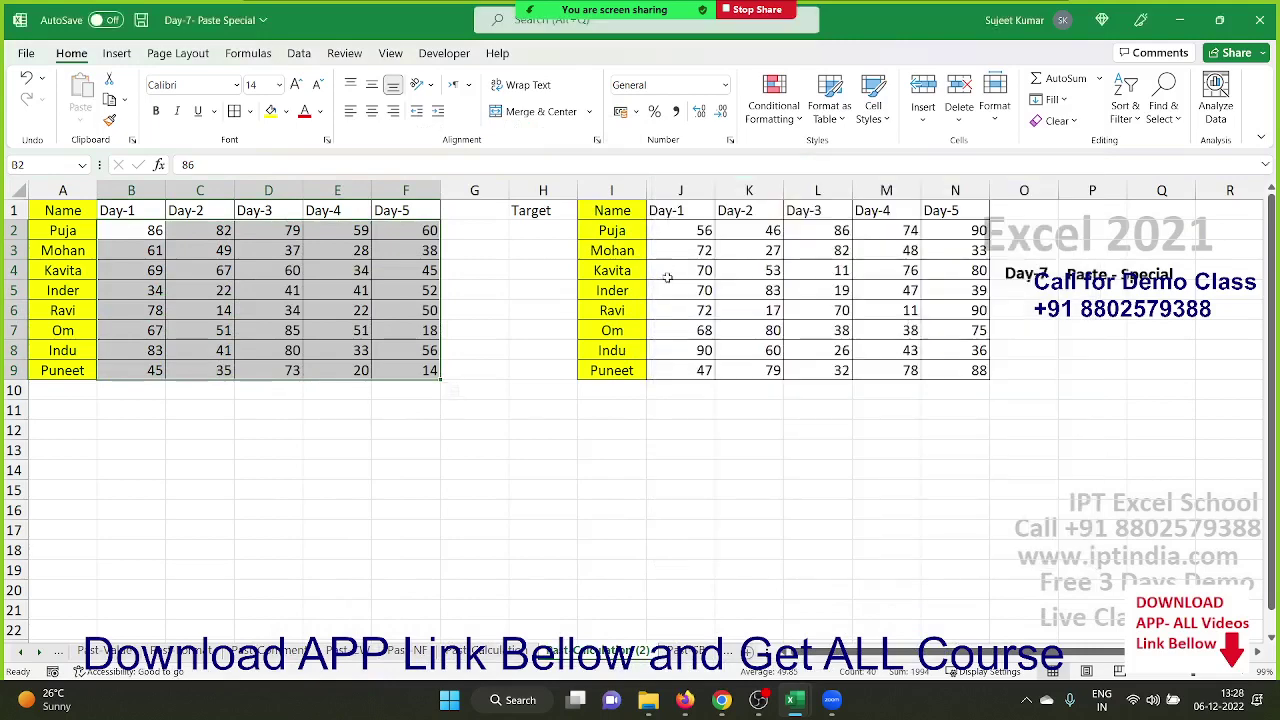
Copy the second table's scores J2:N9.
{"action": "left_click", "coordinate": [700, 278]}
{"action": "left_click_drag", "start_coordinate": [682, 233], "coordinate": [924, 372]}
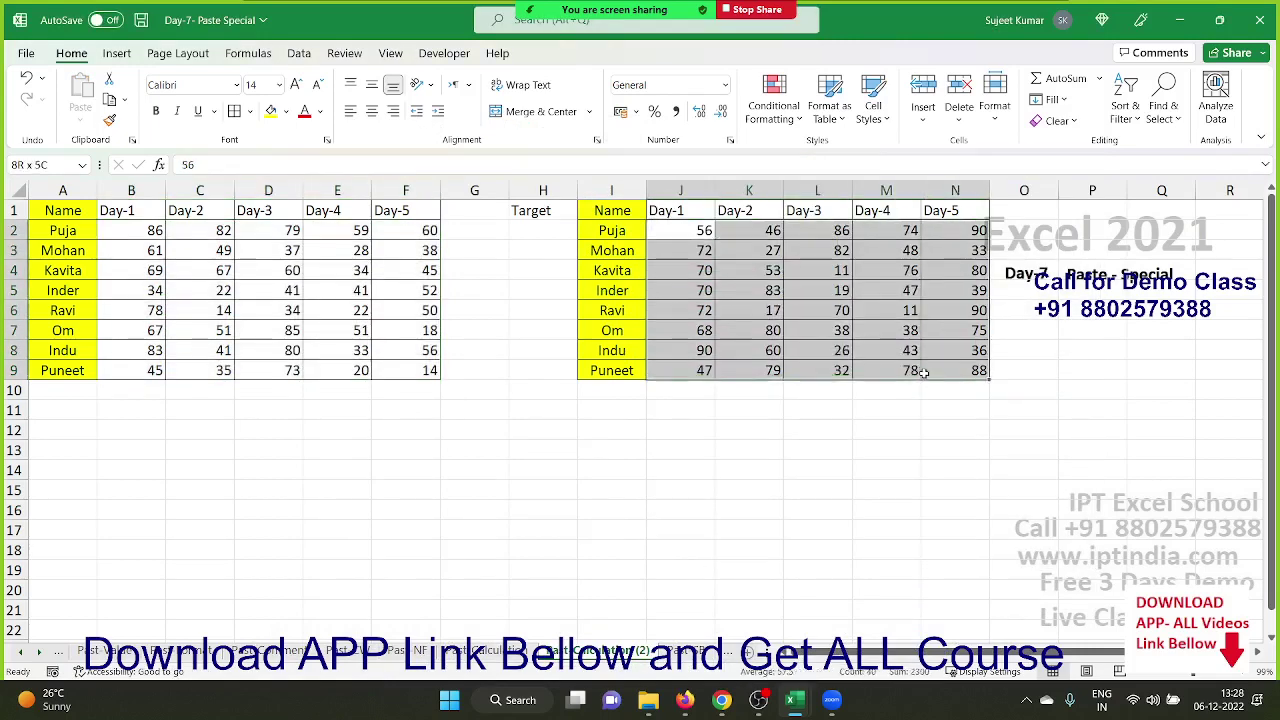
{"action": "key", "text": "ctrl+c"}
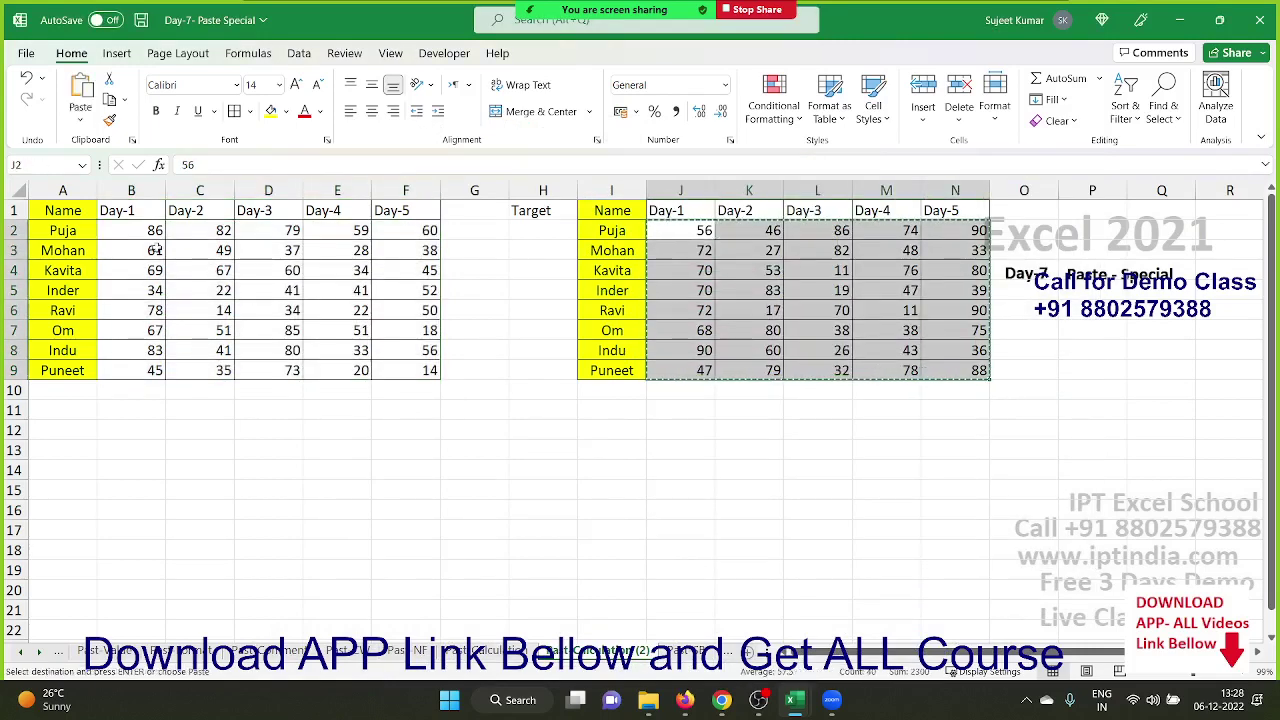
{"action": "left_click", "coordinate": [142, 238]}
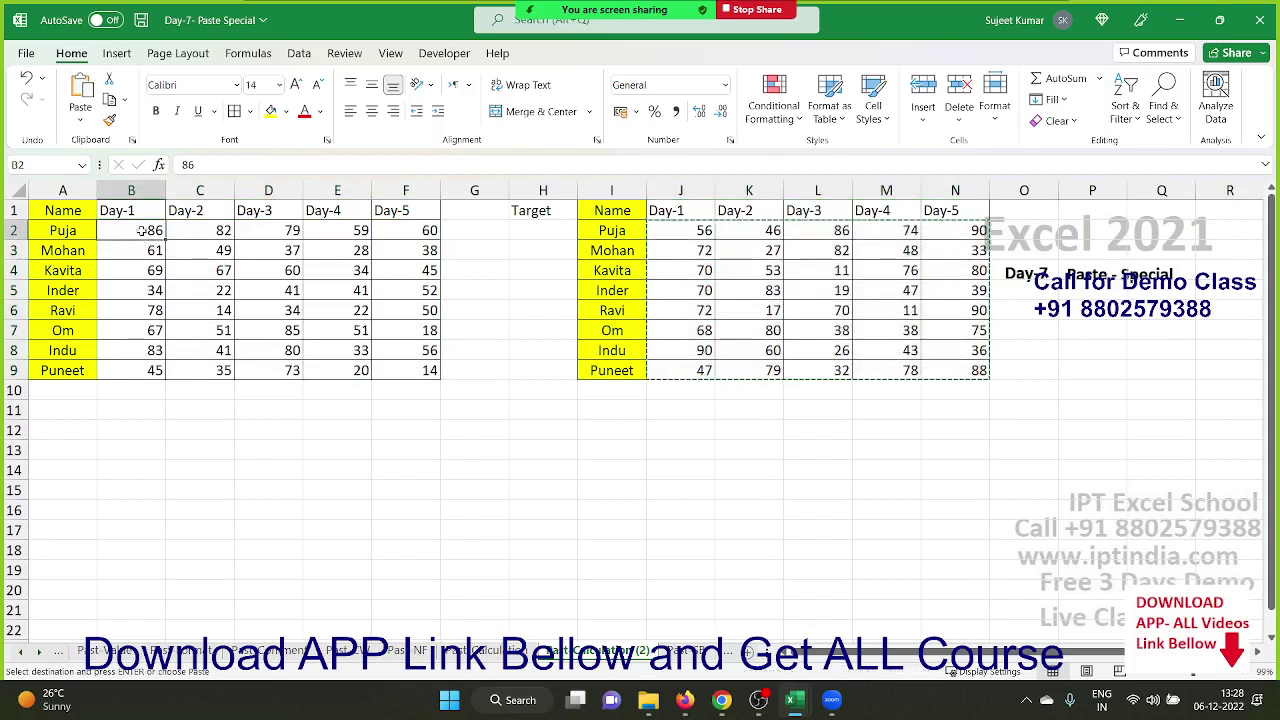
{"action": "left_click_drag", "start_coordinate": [66, 212], "coordinate": [66, 370]}
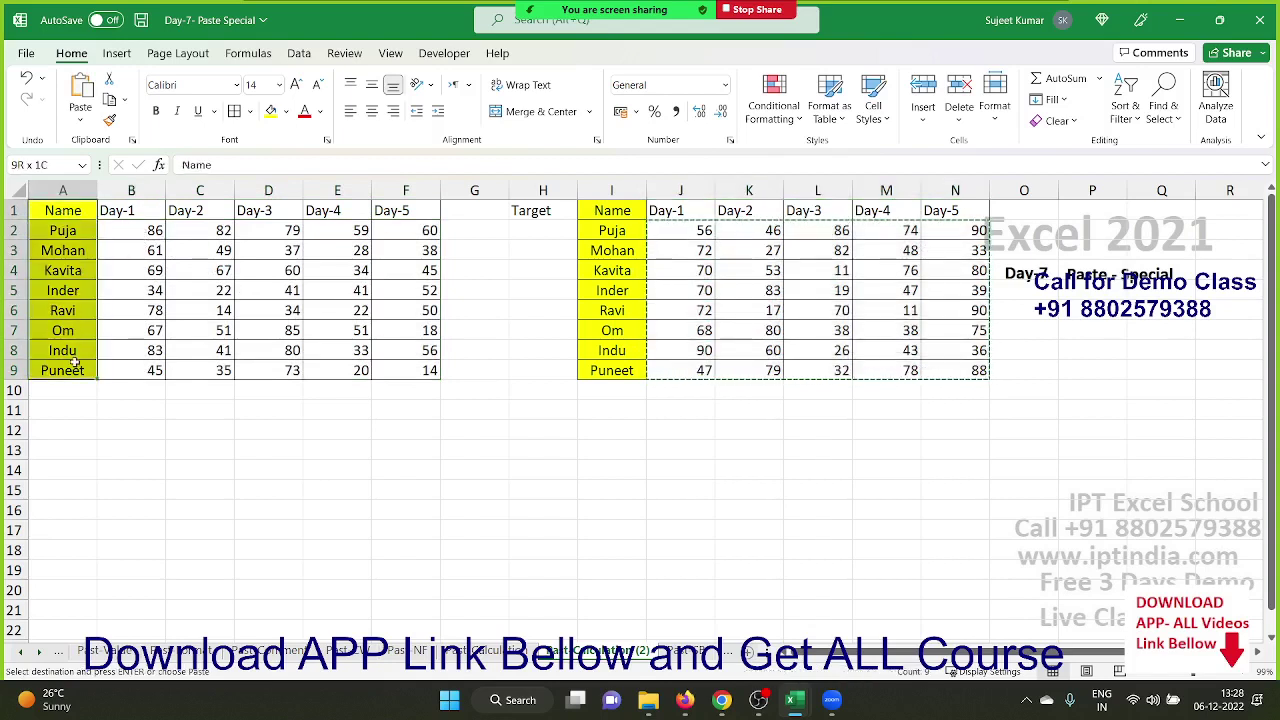
{"action": "left_click_drag", "start_coordinate": [146, 212], "coordinate": [340, 210]}
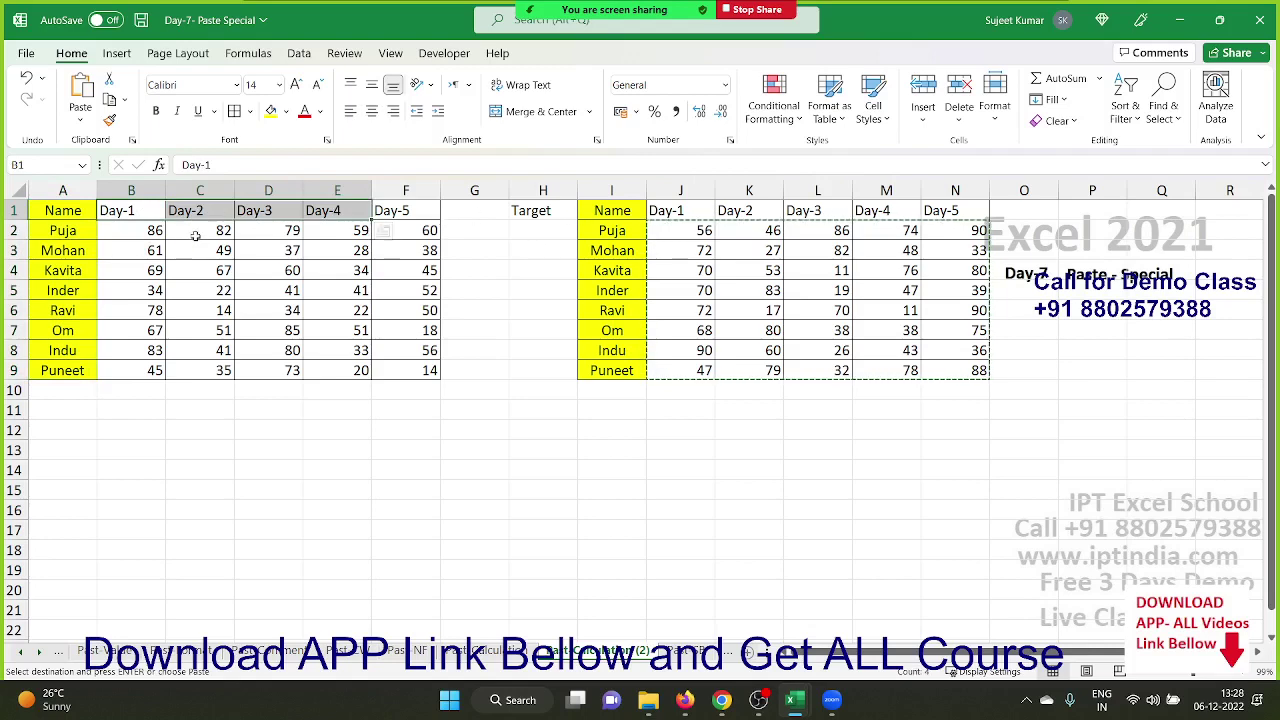
Divide B2:F9 by the copied J2:N9 scores with Paste Special and show them as percentages.
{"action": "left_click", "coordinate": [142, 238]}
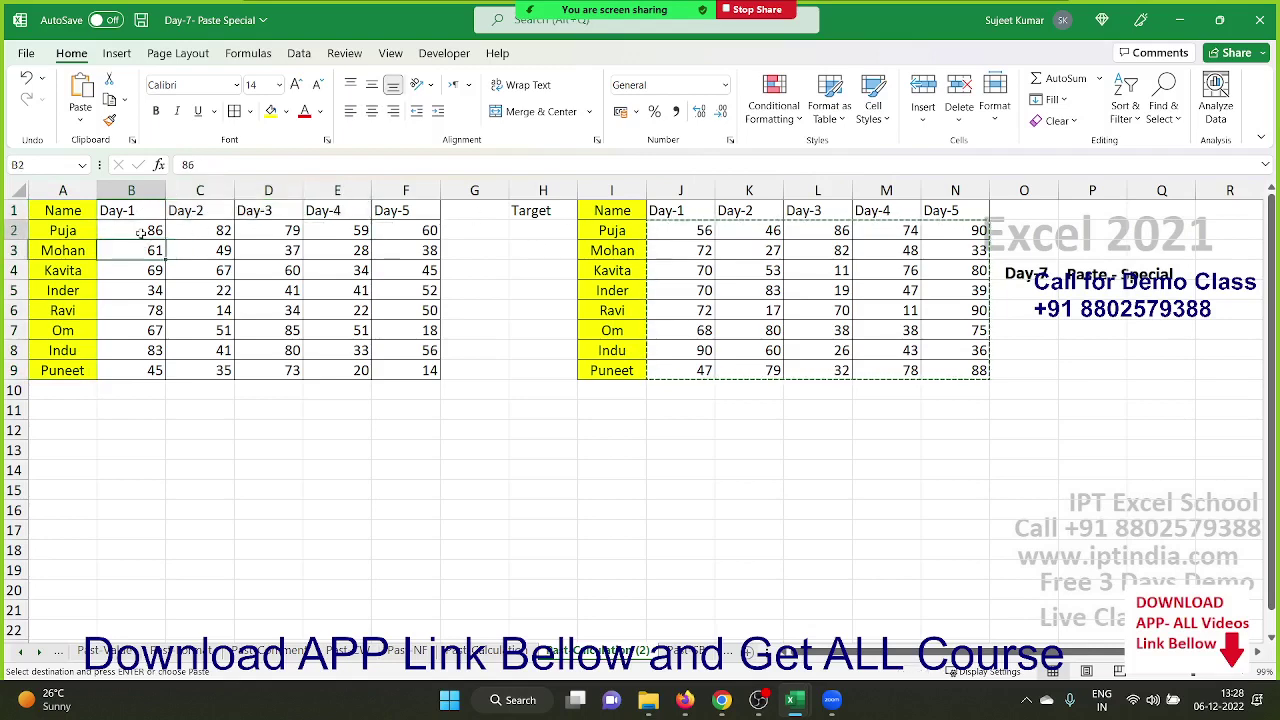
{"action": "right_click", "coordinate": [143, 238]}
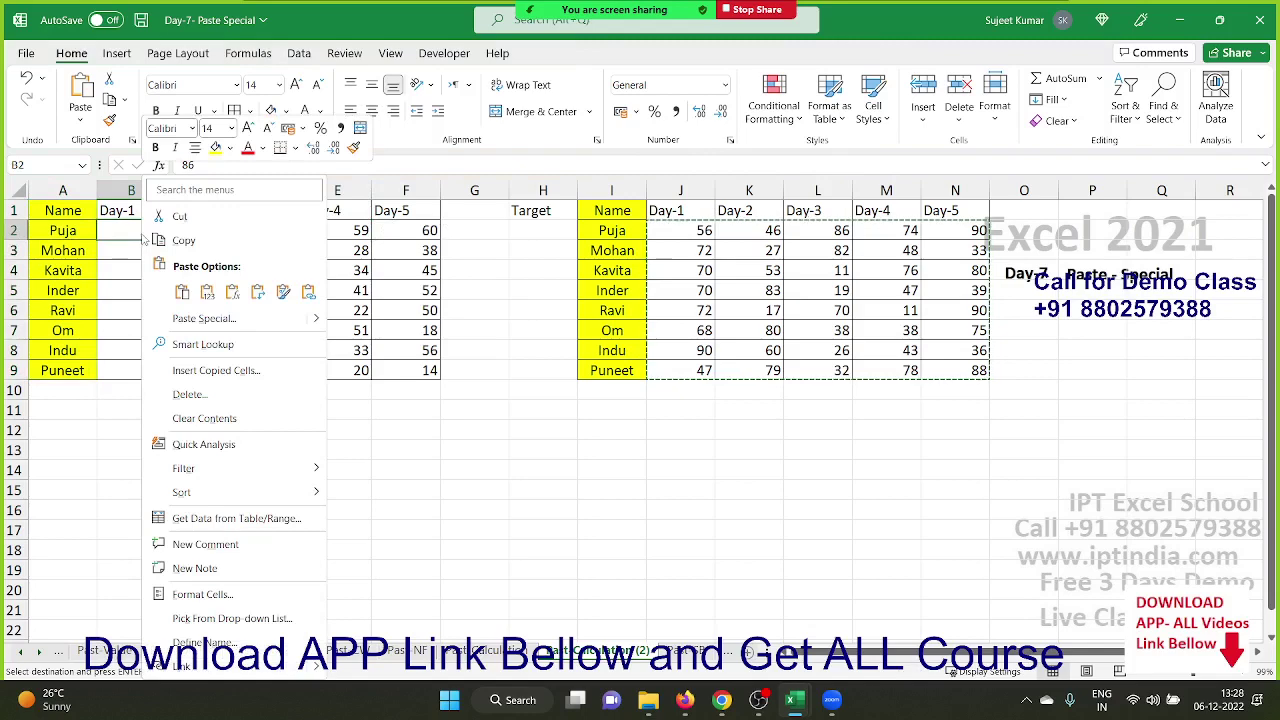
{"action": "left_click", "coordinate": [204, 320]}
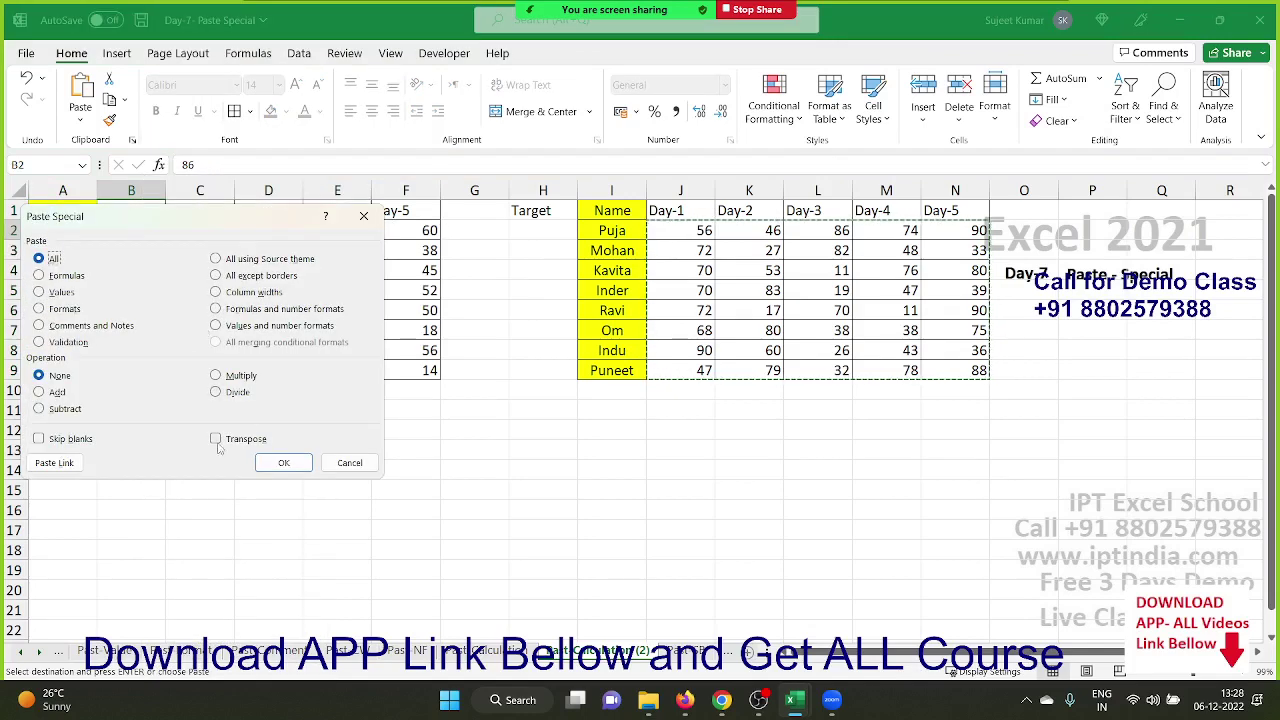
{"action": "left_click", "coordinate": [240, 393]}
{"action": "left_click", "coordinate": [285, 464]}
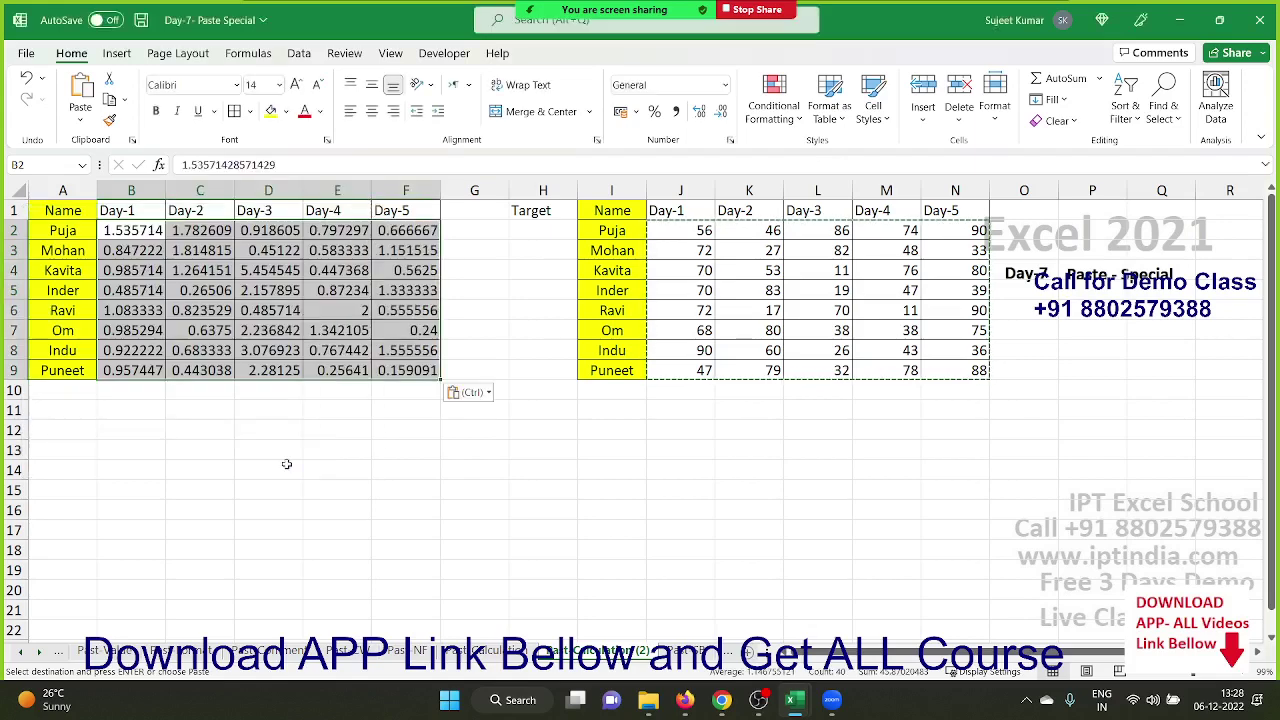
{"action": "left_click", "coordinate": [654, 112]}
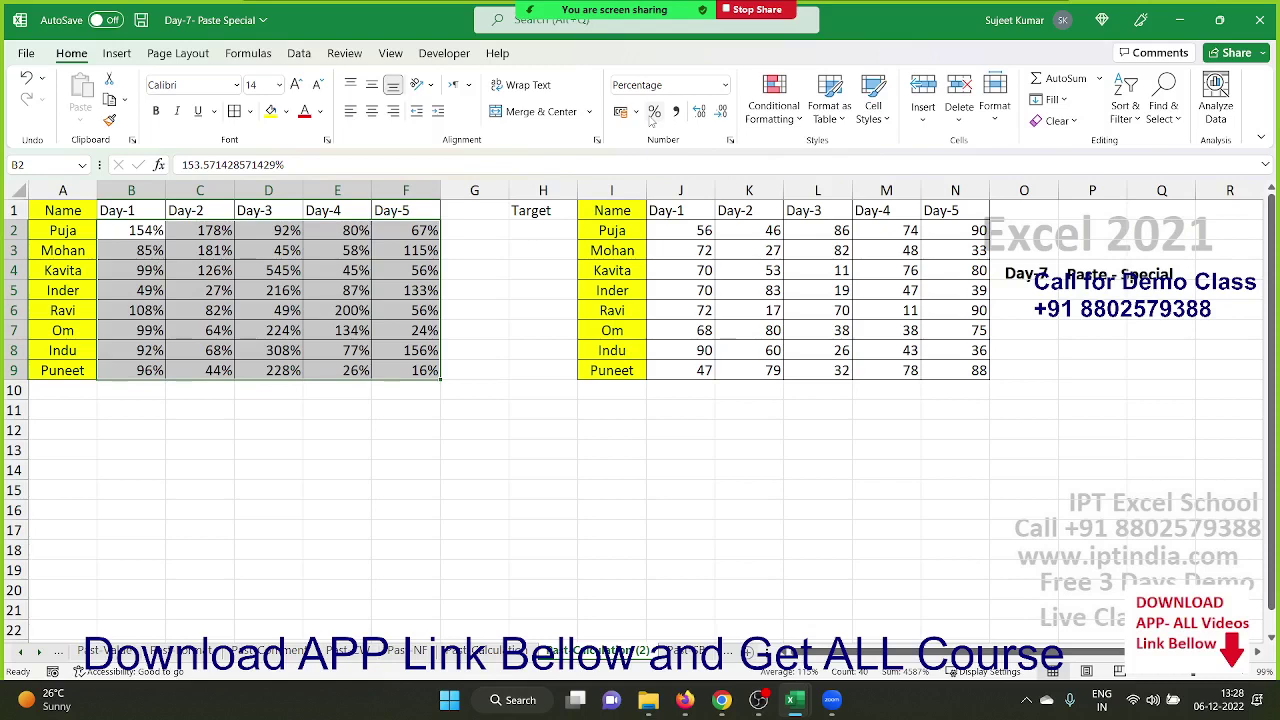
{"action": "left_click", "coordinate": [657, 580]}
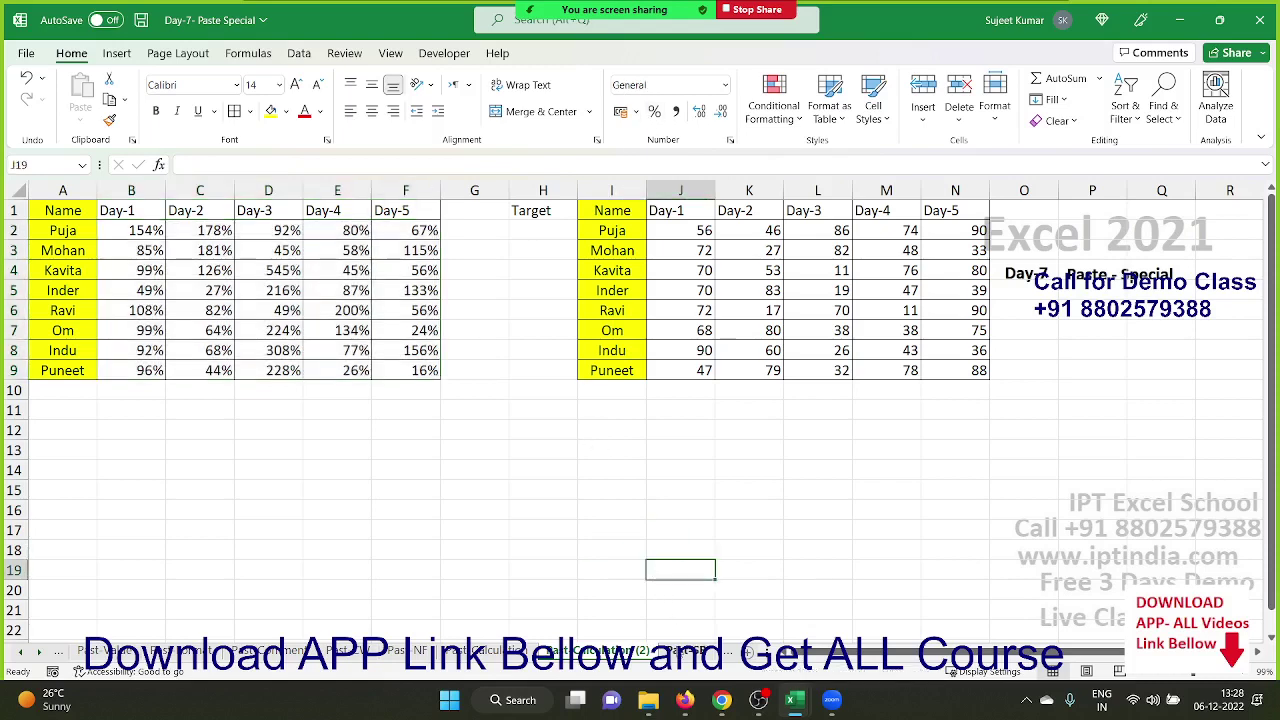
Open the Name/Sales sheet and look over columns B and C.
{"action": "left_click", "coordinate": [700, 650]}
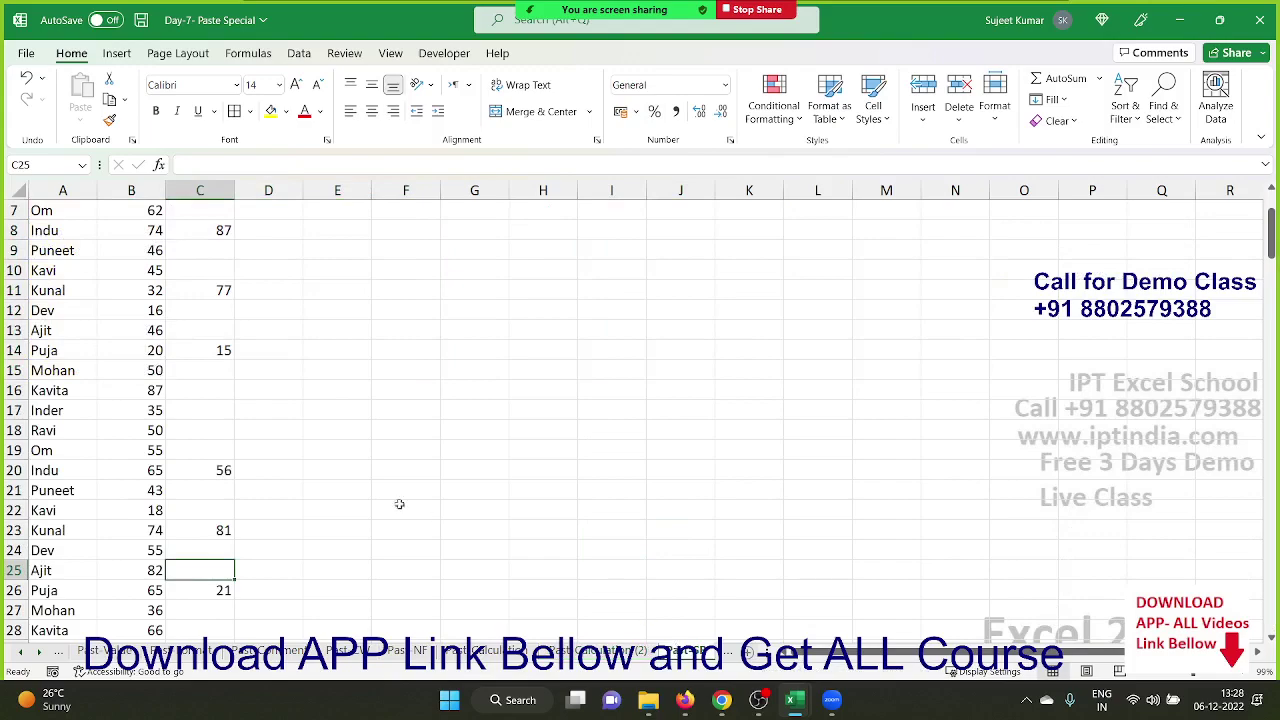
{"action": "scroll", "coordinate": [60, 356], "scroll_direction": "up", "scroll_amount": 1}
{"action": "scroll", "coordinate": [60, 358], "scroll_direction": "down", "scroll_amount": 4}
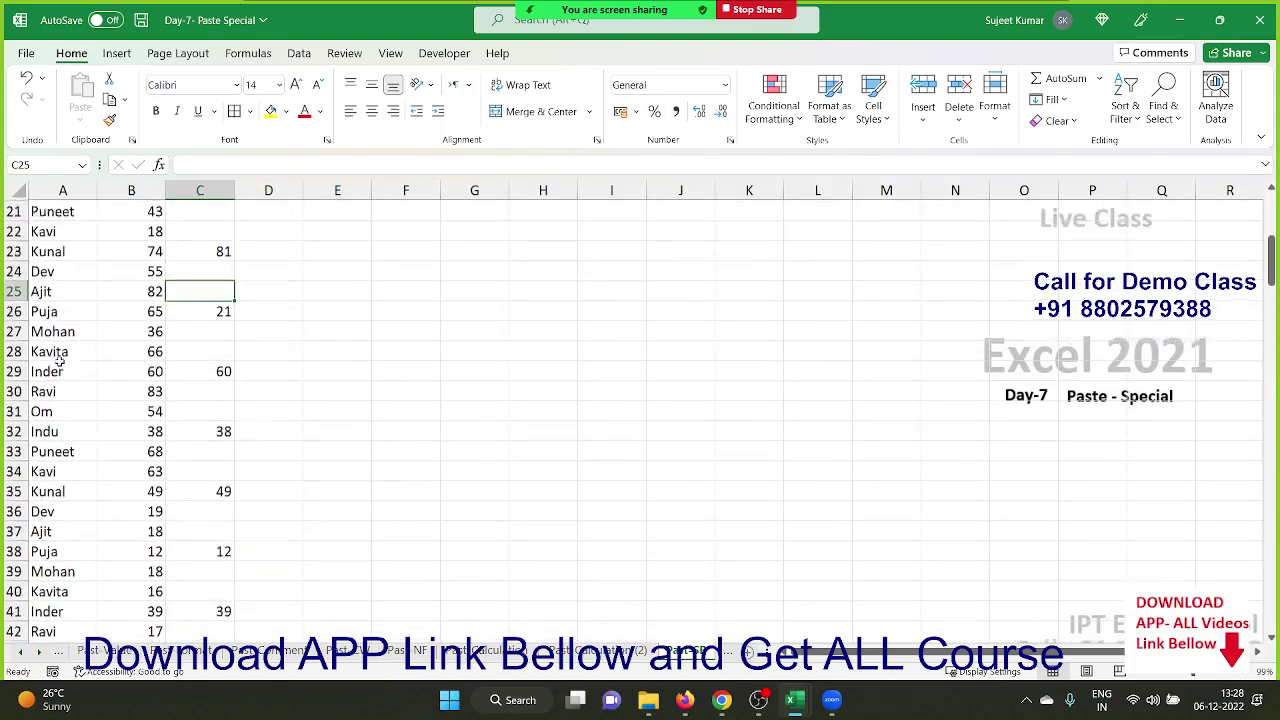
{"action": "scroll", "coordinate": [100, 347], "scroll_direction": "up", "scroll_amount": 7}
{"action": "scroll", "coordinate": [100, 347], "scroll_direction": "down", "scroll_amount": 5}
{"action": "scroll", "coordinate": [101, 347], "scroll_direction": "up", "scroll_amount": 1}
{"action": "scroll", "coordinate": [101, 347], "scroll_direction": "up", "scroll_amount": 1}
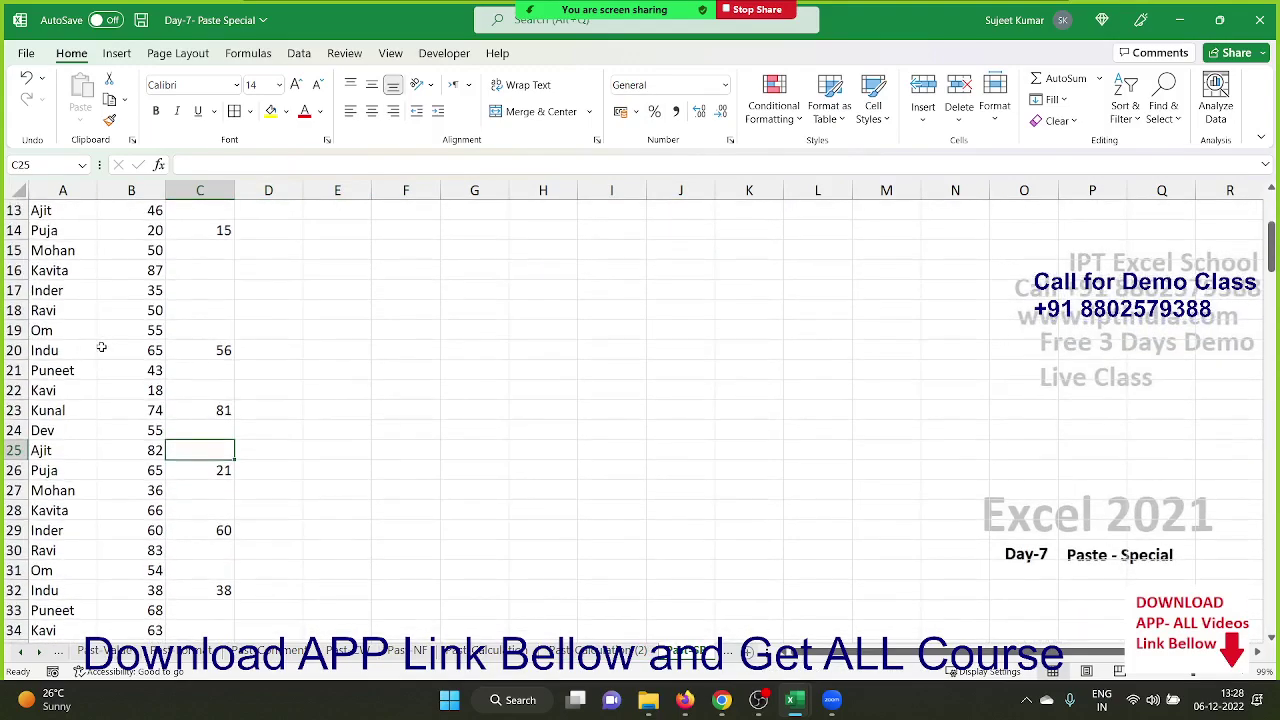
{"action": "scroll", "coordinate": [101, 347], "scroll_direction": "up", "scroll_amount": 4}
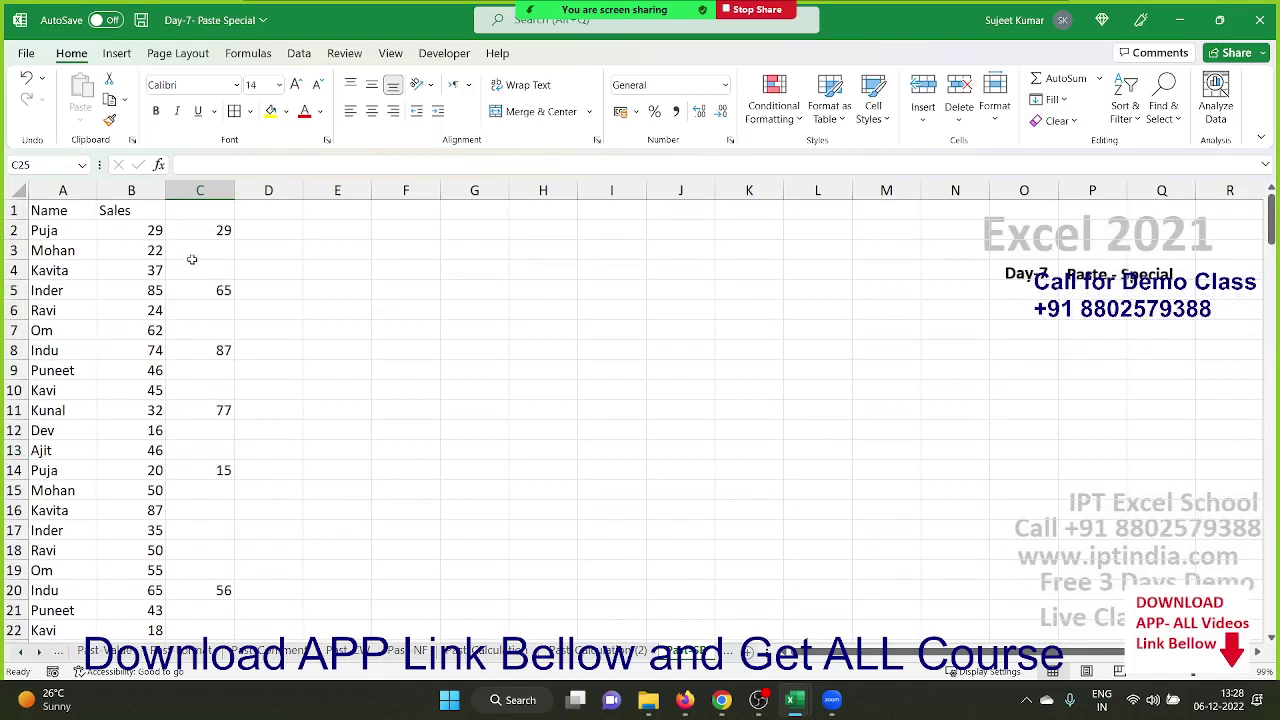
{"action": "left_click", "coordinate": [214, 191]}
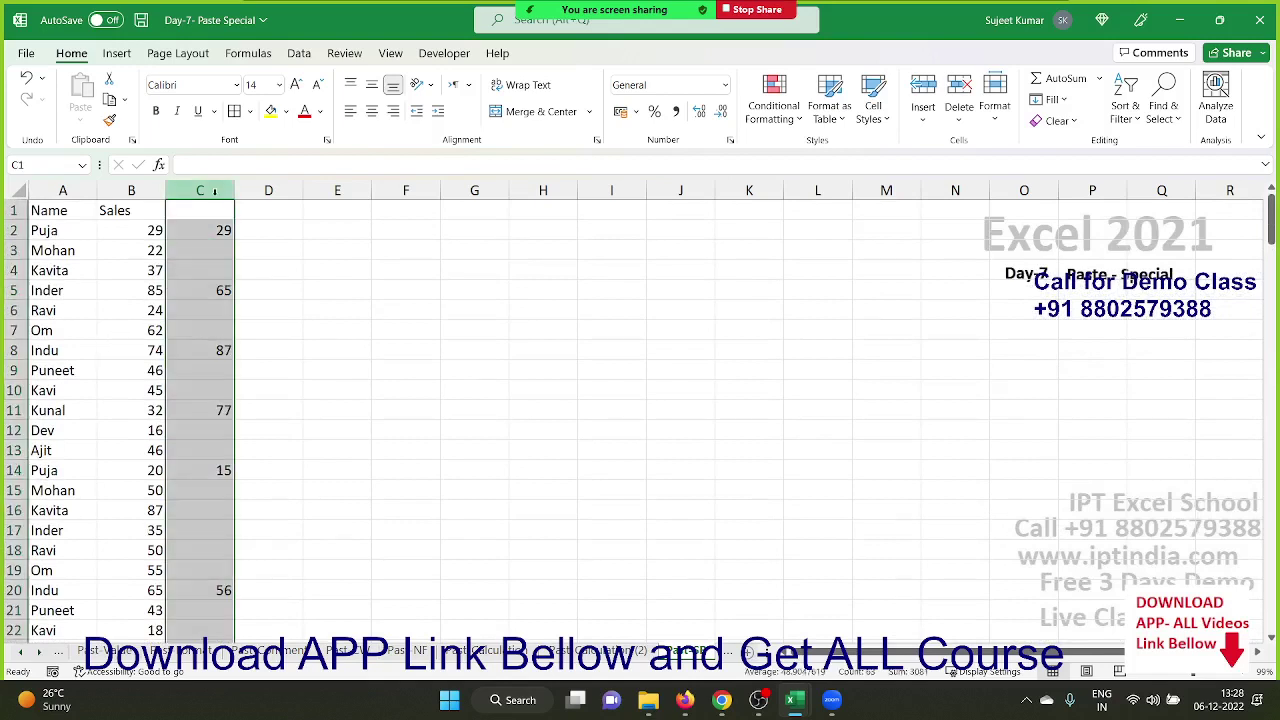
{"action": "left_click", "coordinate": [154, 191]}
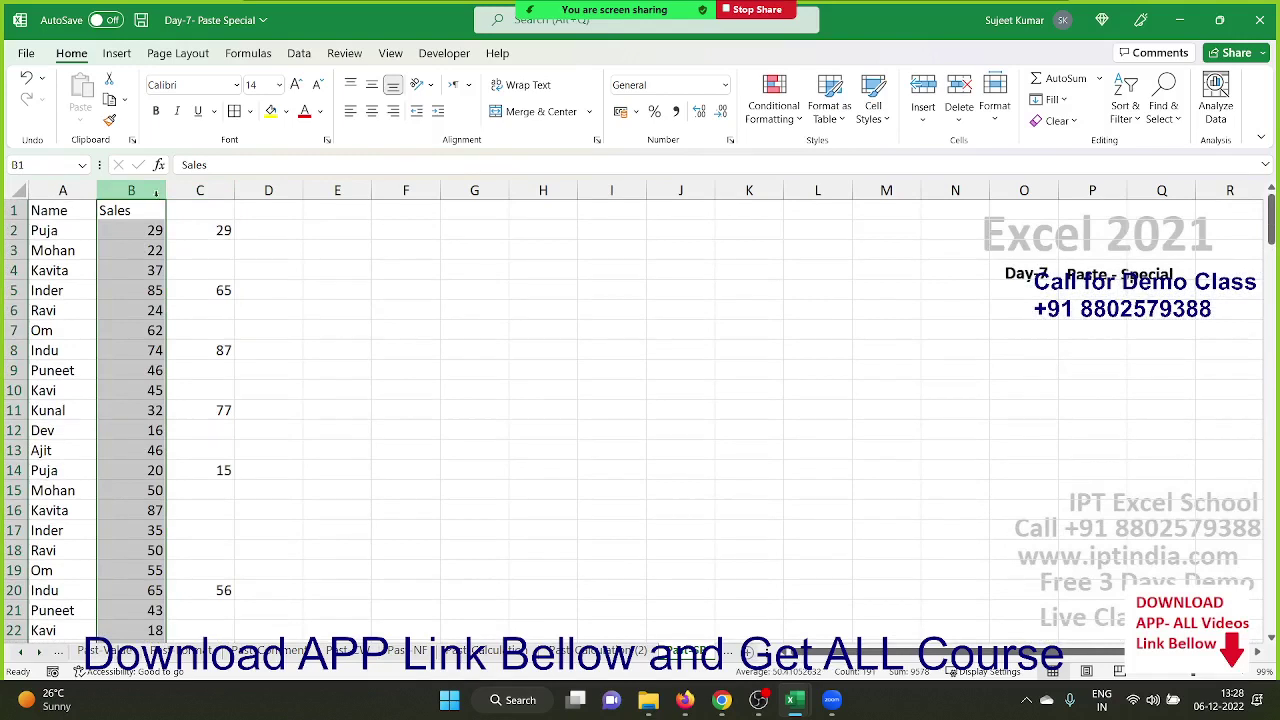
Change Puja's sales in B2 to 92.
{"action": "left_click", "coordinate": [145, 230]}
{"action": "type", "text": "92"}
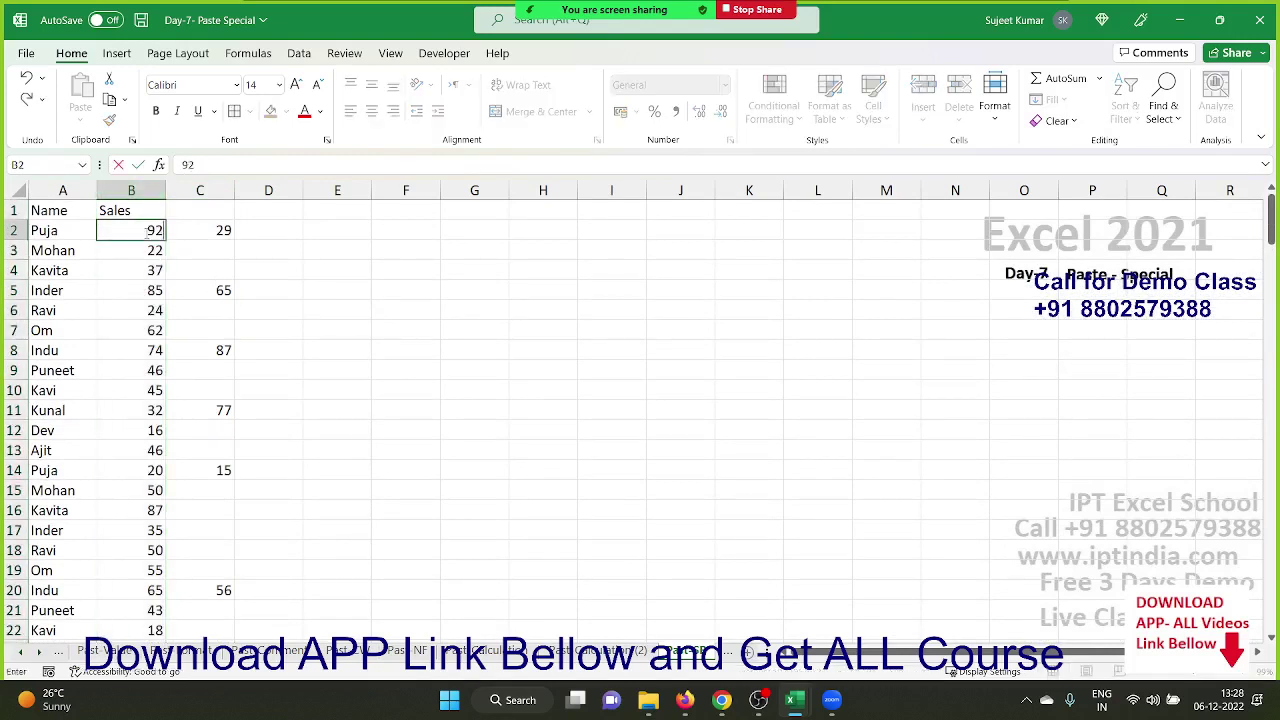
{"action": "key", "text": "Return"}
Test copying C2 into B2 and C5 into B5, then undo the pastes.
{"action": "left_click", "coordinate": [216, 212]}
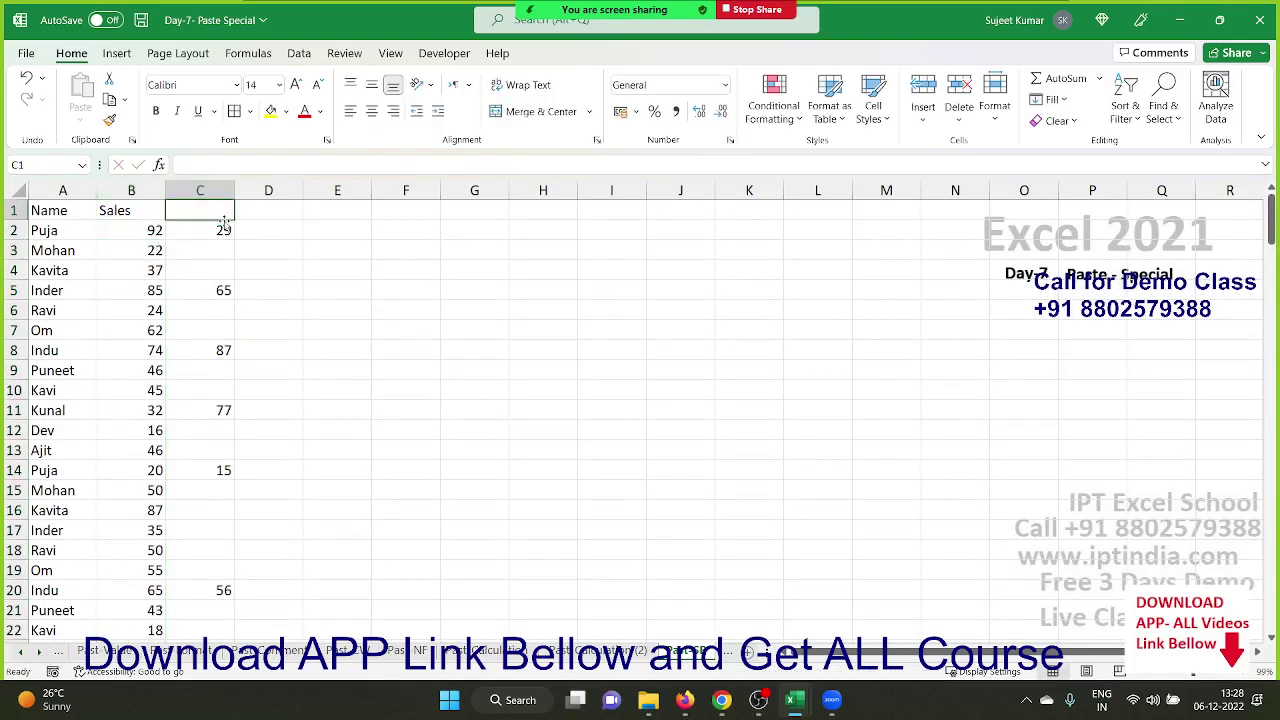
{"action": "left_click", "coordinate": [224, 231]}
{"action": "key", "text": "ctrl+c"}
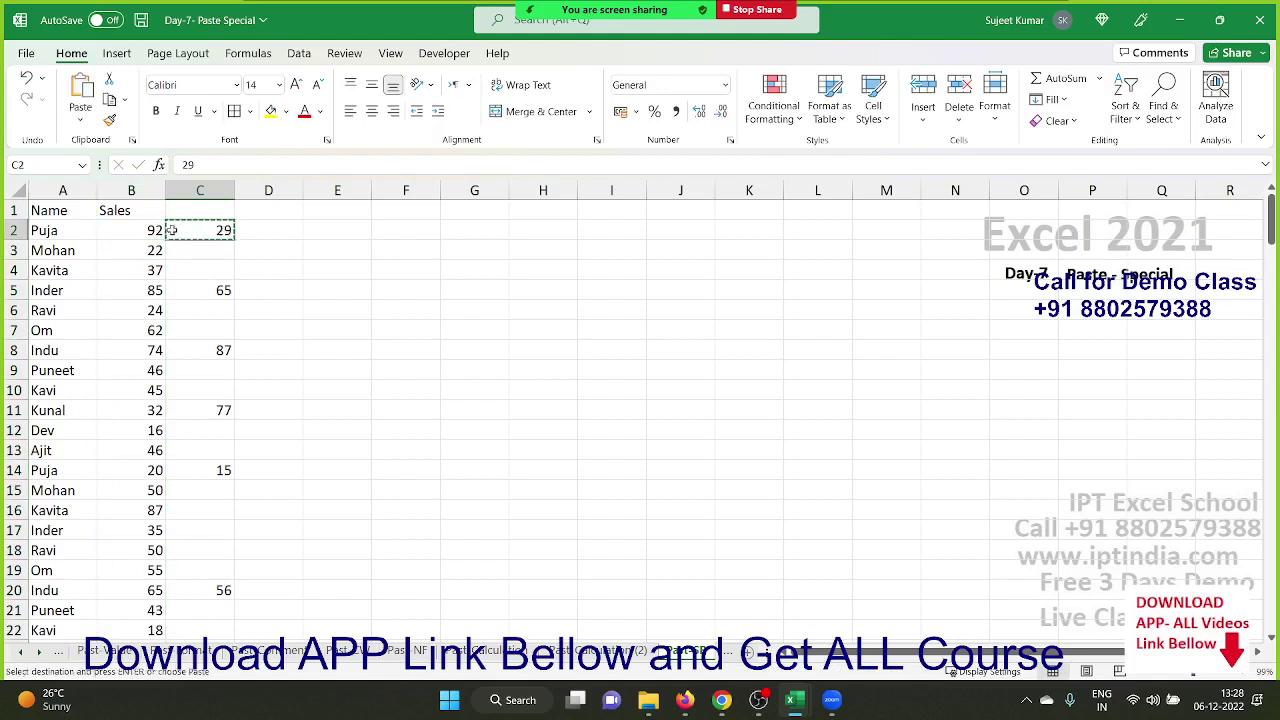
{"action": "left_click", "coordinate": [122, 228]}
{"action": "key", "text": "ctrl+v"}
{"action": "left_click", "coordinate": [190, 291]}
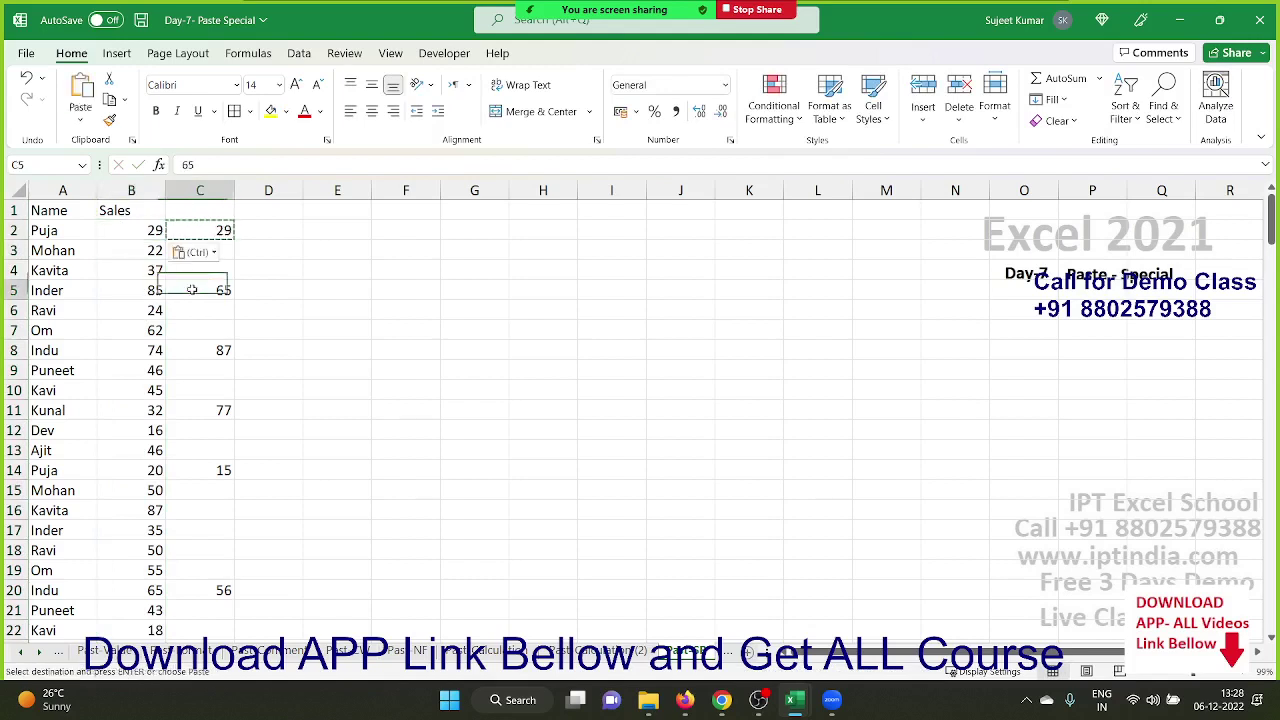
{"action": "key", "text": "ctrl+c"}
{"action": "left_click", "coordinate": [156, 292]}
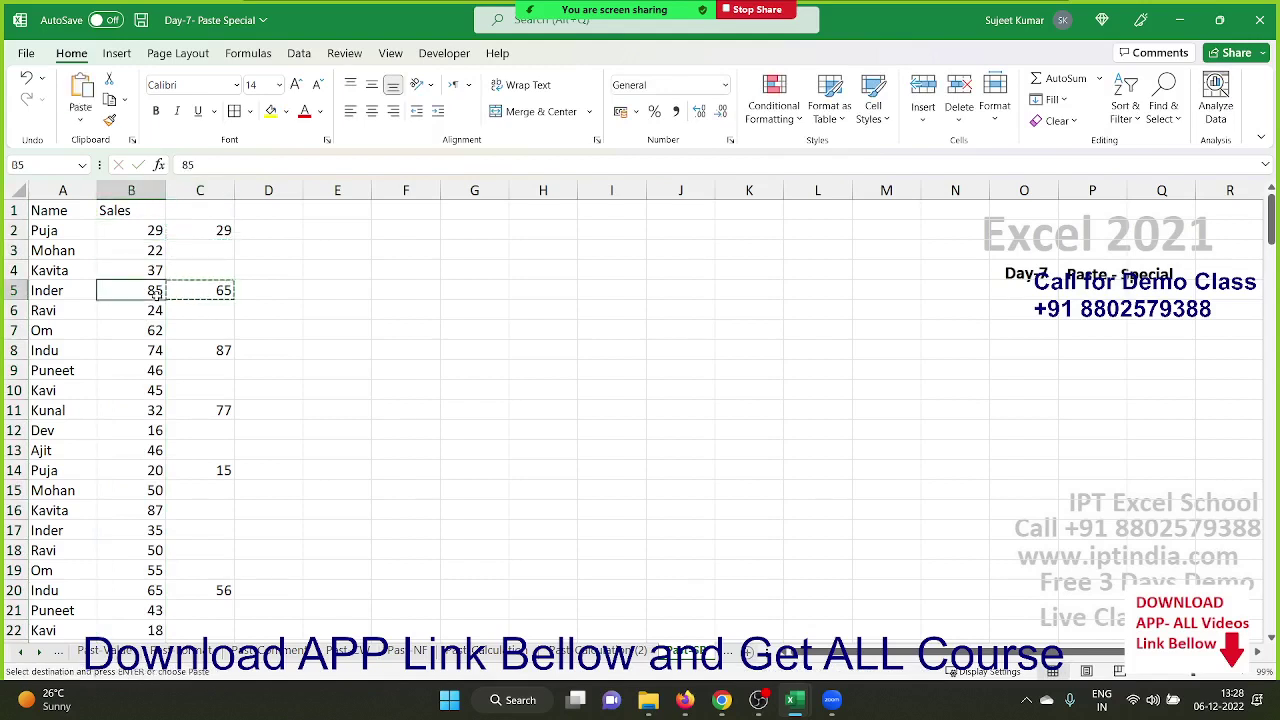
{"action": "key", "text": "ctrl+v"}
{"action": "key", "text": "ctrl+z"}
{"action": "key", "text": "ctrl+z"}
Copy column C and paste it over column B using Paste Special with Skip blanks ticked.
{"action": "left_click", "coordinate": [214, 190]}
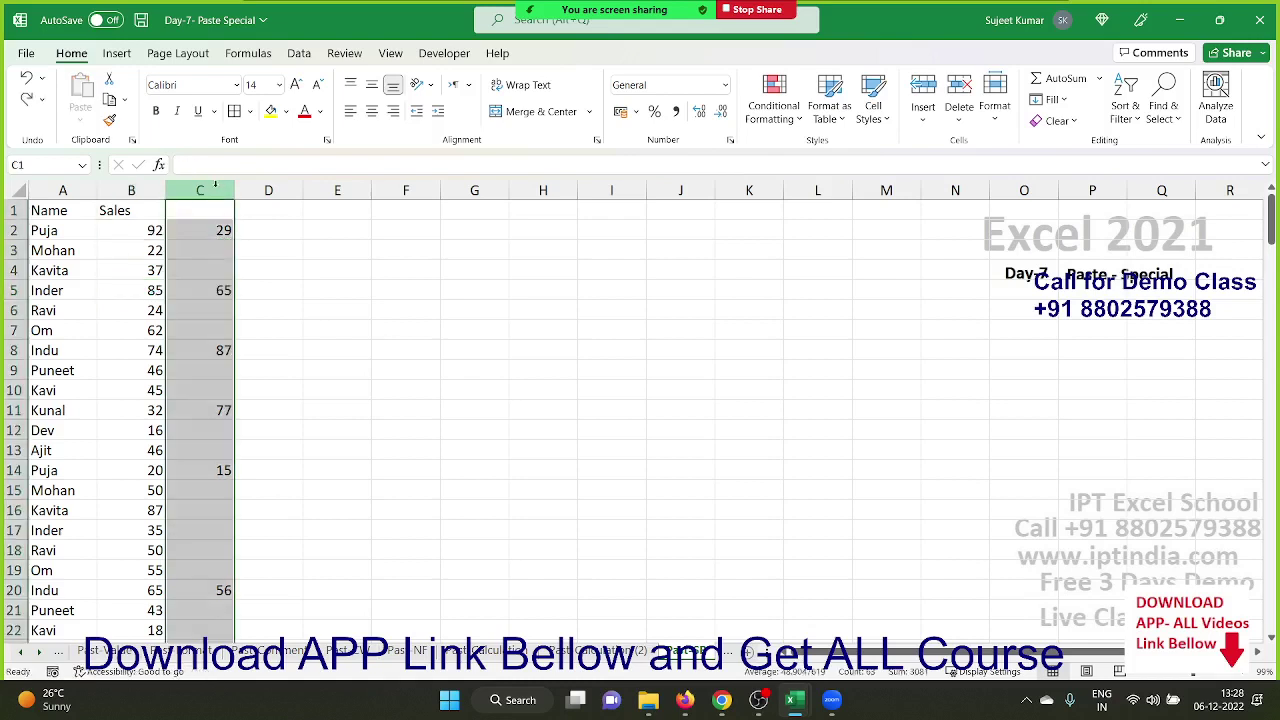
{"action": "key", "text": "ctrl+c"}
{"action": "left_click", "coordinate": [140, 190]}
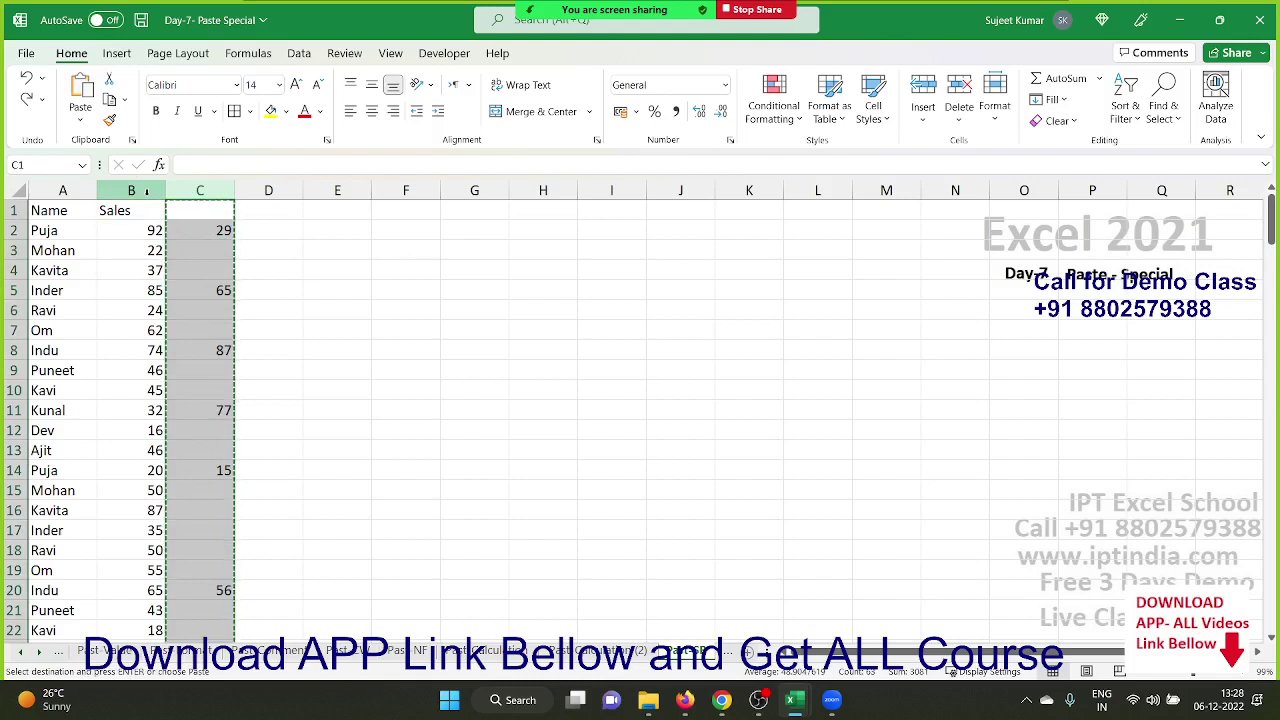
{"action": "right_click", "coordinate": [148, 192]}
{"action": "left_click", "coordinate": [209, 340]}
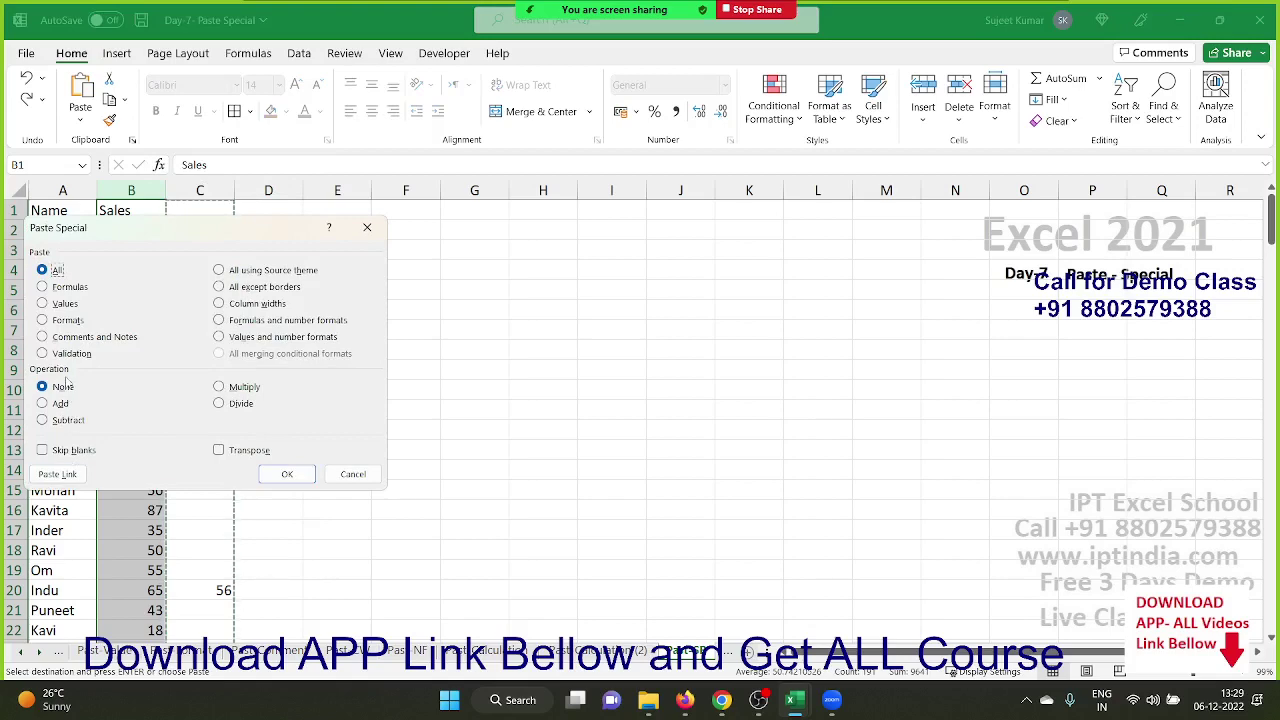
{"action": "left_click", "coordinate": [67, 452]}
{"action": "left_click_drag", "start_coordinate": [112, 228], "coordinate": [377, 221]}
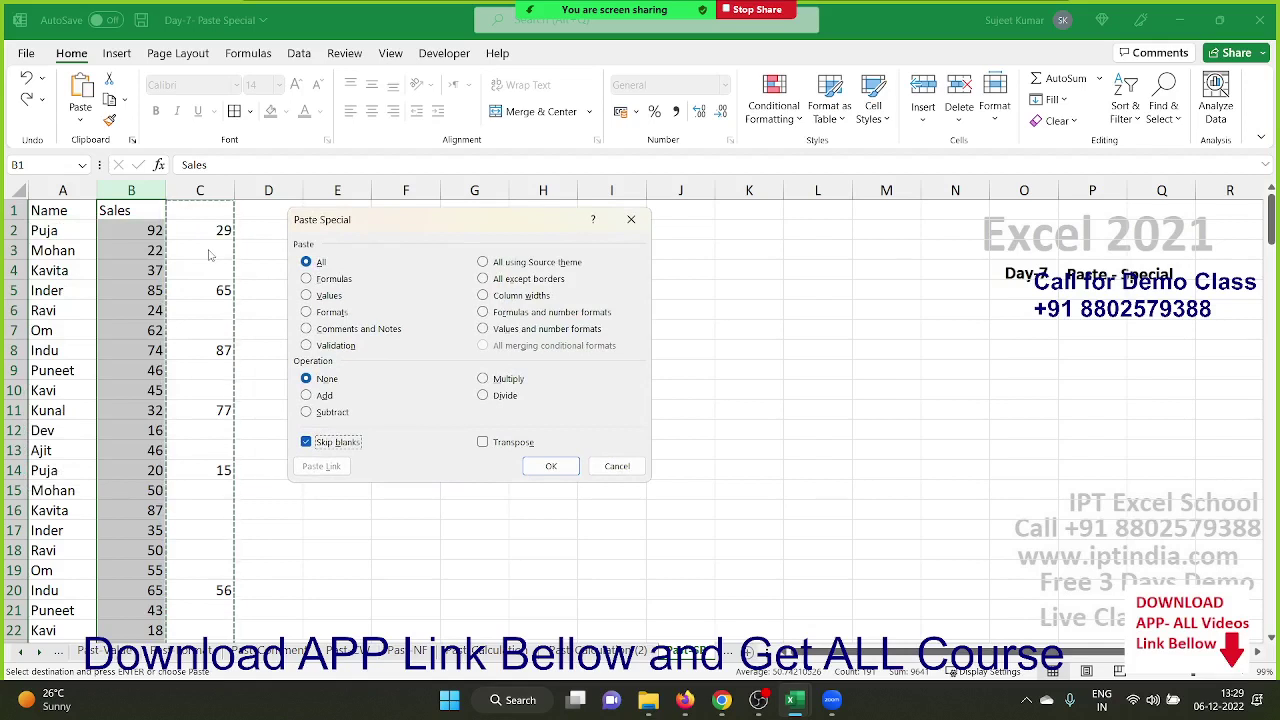
{"action": "left_click", "coordinate": [540, 466]}
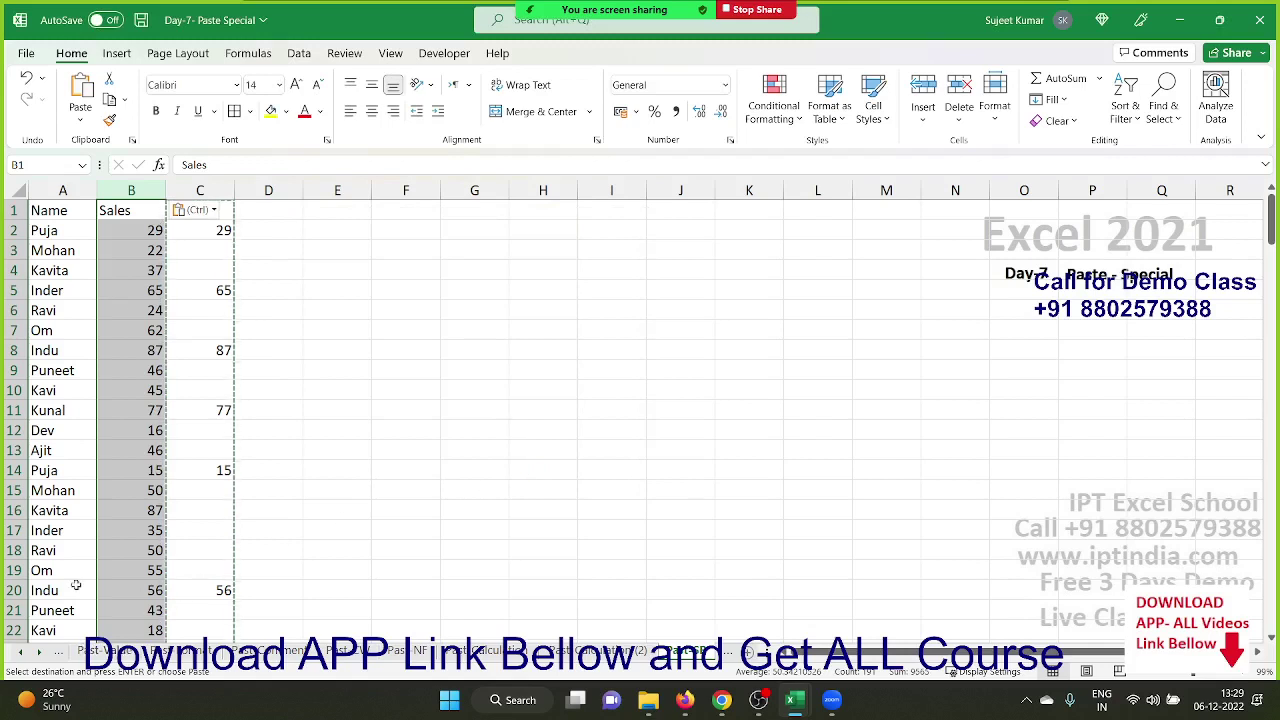
Check the pasted values in rows 5, 8 and 11 against column C.
{"action": "left_click", "coordinate": [146, 288]}
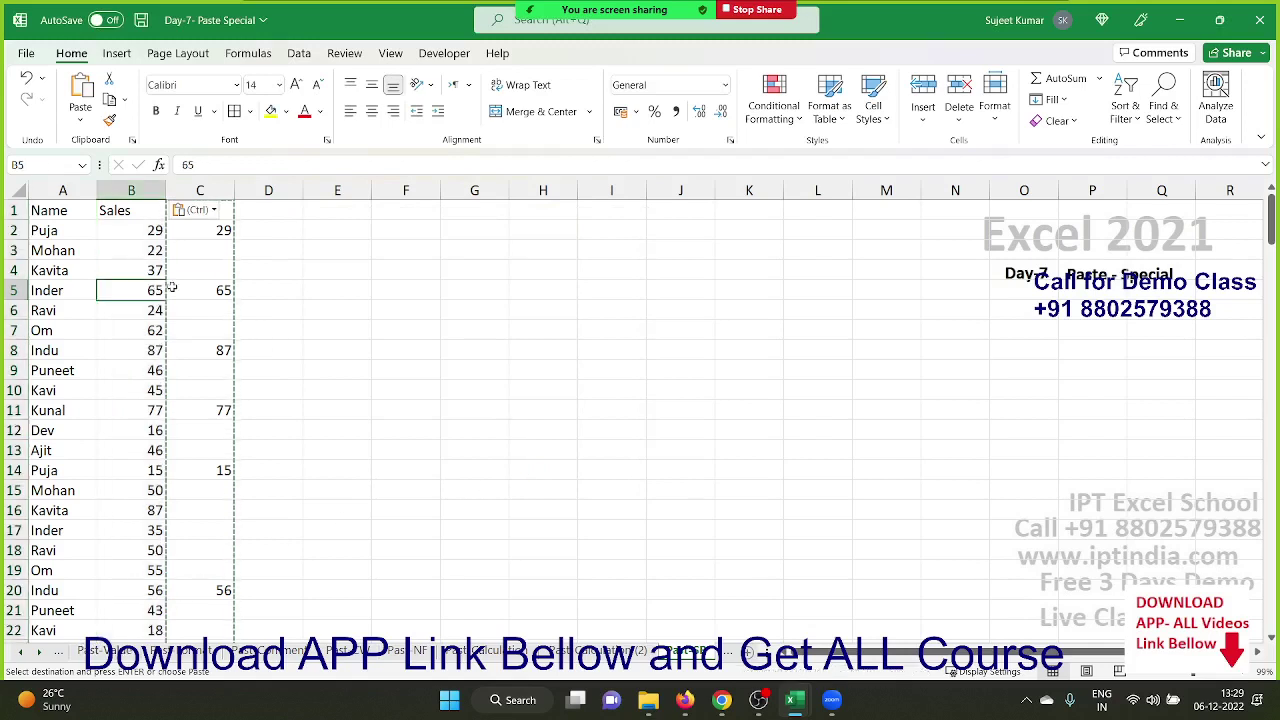
{"action": "left_click", "coordinate": [150, 350]}
{"action": "left_click_drag", "start_coordinate": [150, 350], "coordinate": [200, 350]}
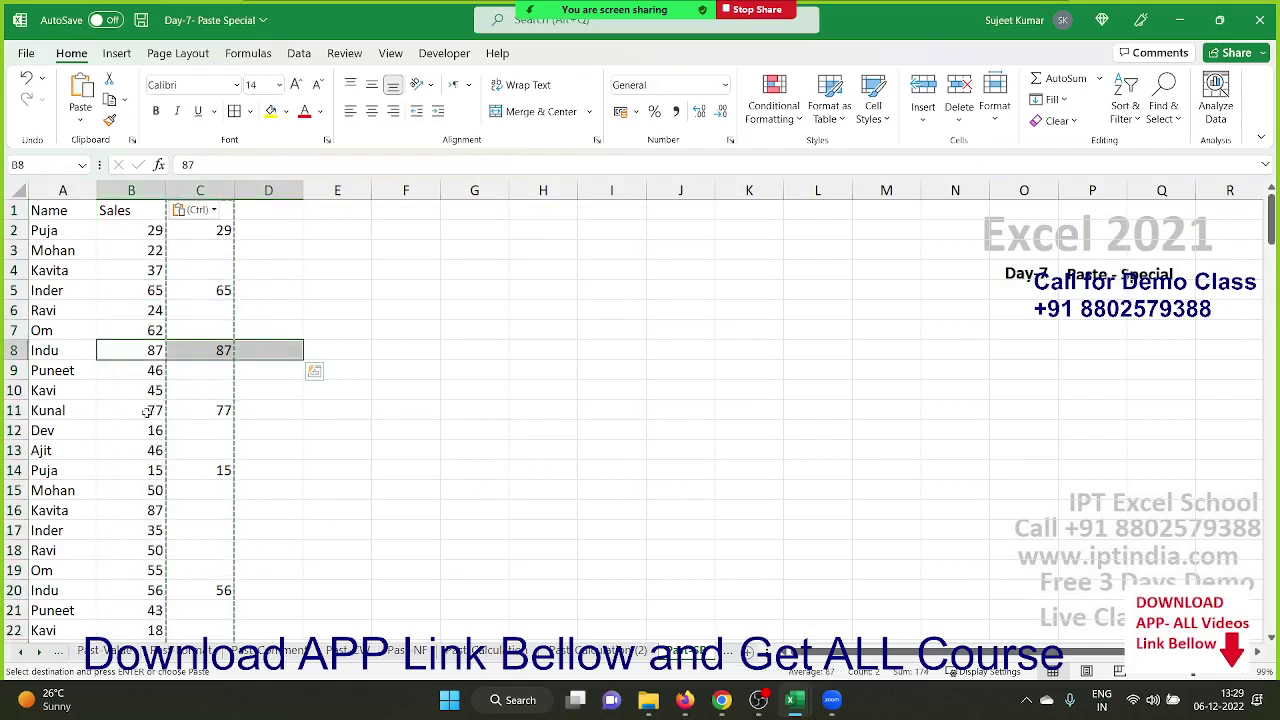
{"action": "mouse_move", "coordinate": [149, 411]}
{"action": "left_mouse_down"}
{"action": "mouse_move", "coordinate": [181, 413]}
{"action": "mouse_move", "coordinate": [152, 268]}
{"action": "left_mouse_up"}
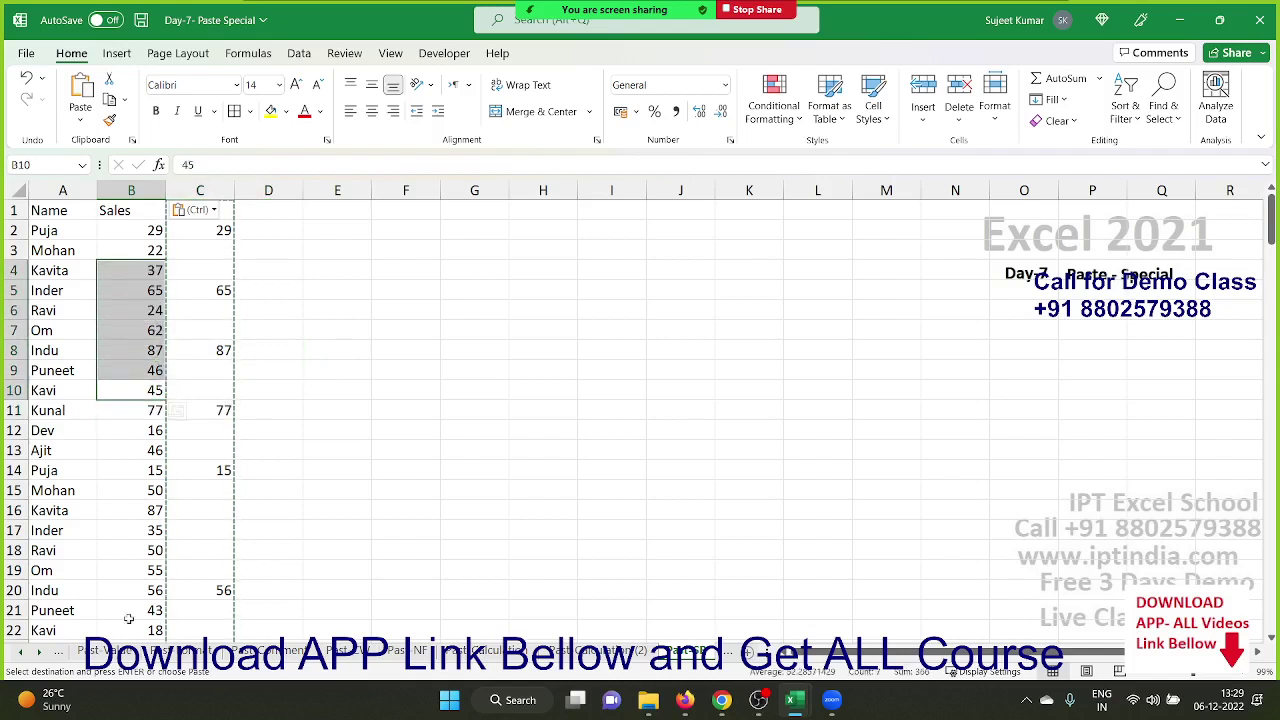
{"action": "scroll", "coordinate": [48, 653], "scroll_direction": "down", "scroll_amount": 1}
{"action": "scroll", "coordinate": [48, 653], "scroll_direction": "down", "scroll_amount": 1}
{"action": "scroll", "coordinate": [48, 653], "scroll_direction": "down", "scroll_amount": 1}
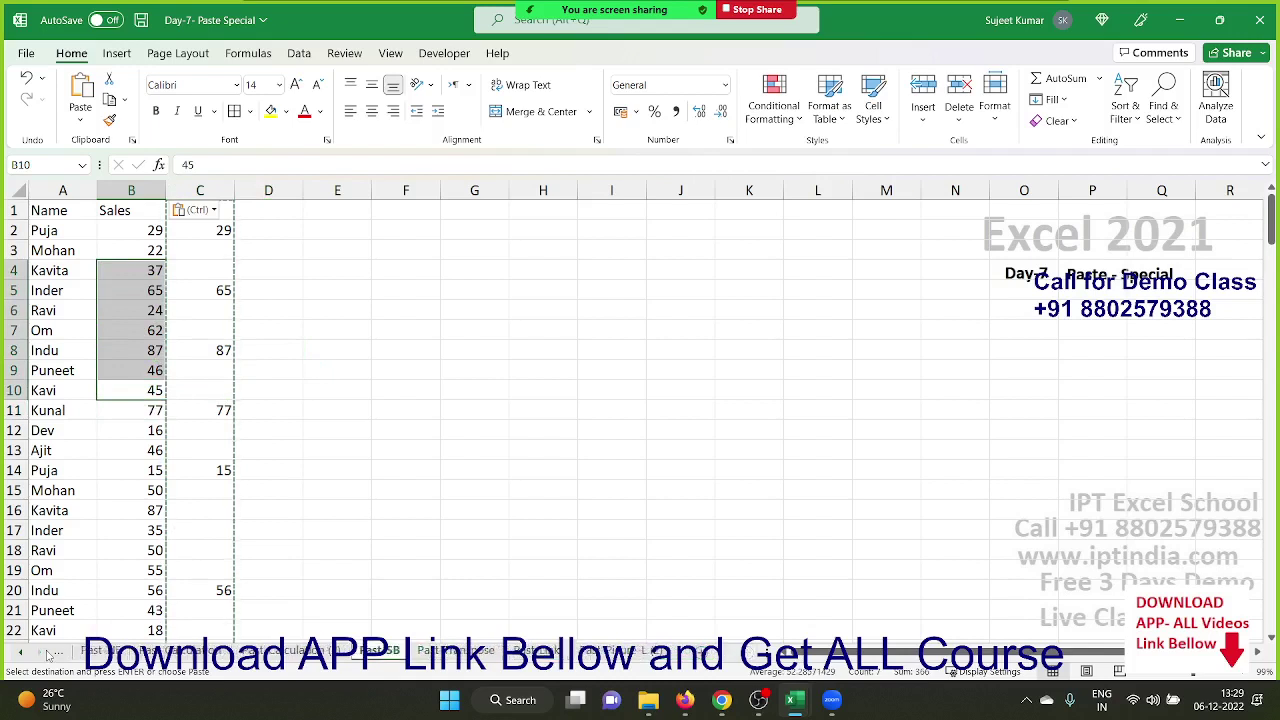
{"action": "scroll", "coordinate": [48, 653], "scroll_direction": "down", "scroll_amount": 1}
{"action": "left_click", "coordinate": [331, 411]}
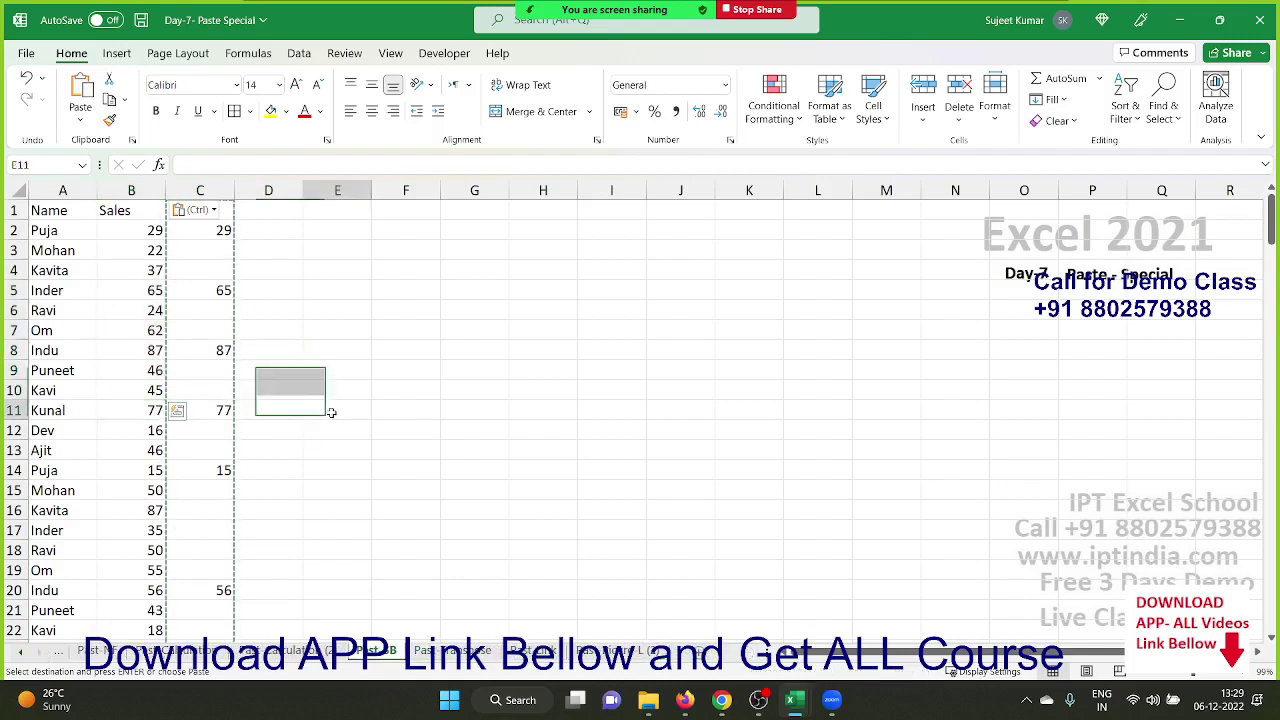
{"action": "left_click", "coordinate": [357, 310]}
Undo the skip-blanks paste and set B2 back to 95.
{"action": "key", "text": "ctrl+z"}
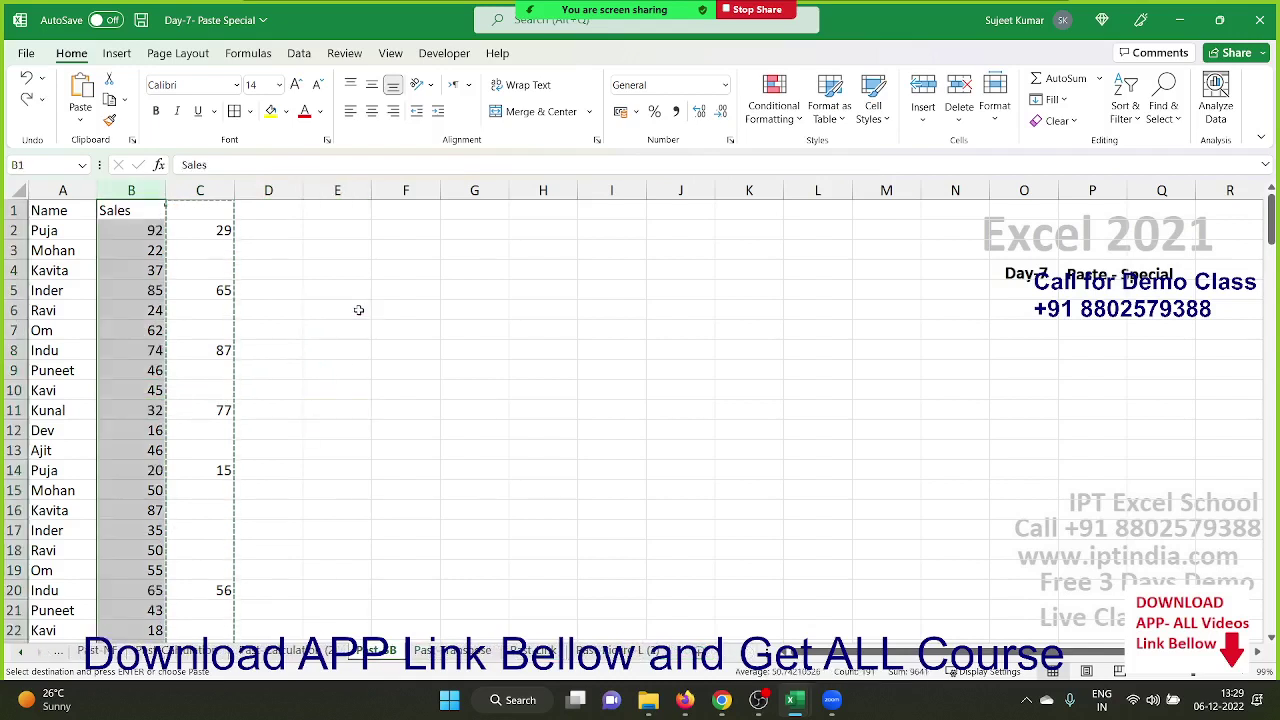
{"action": "key", "text": "ctrl+z"}
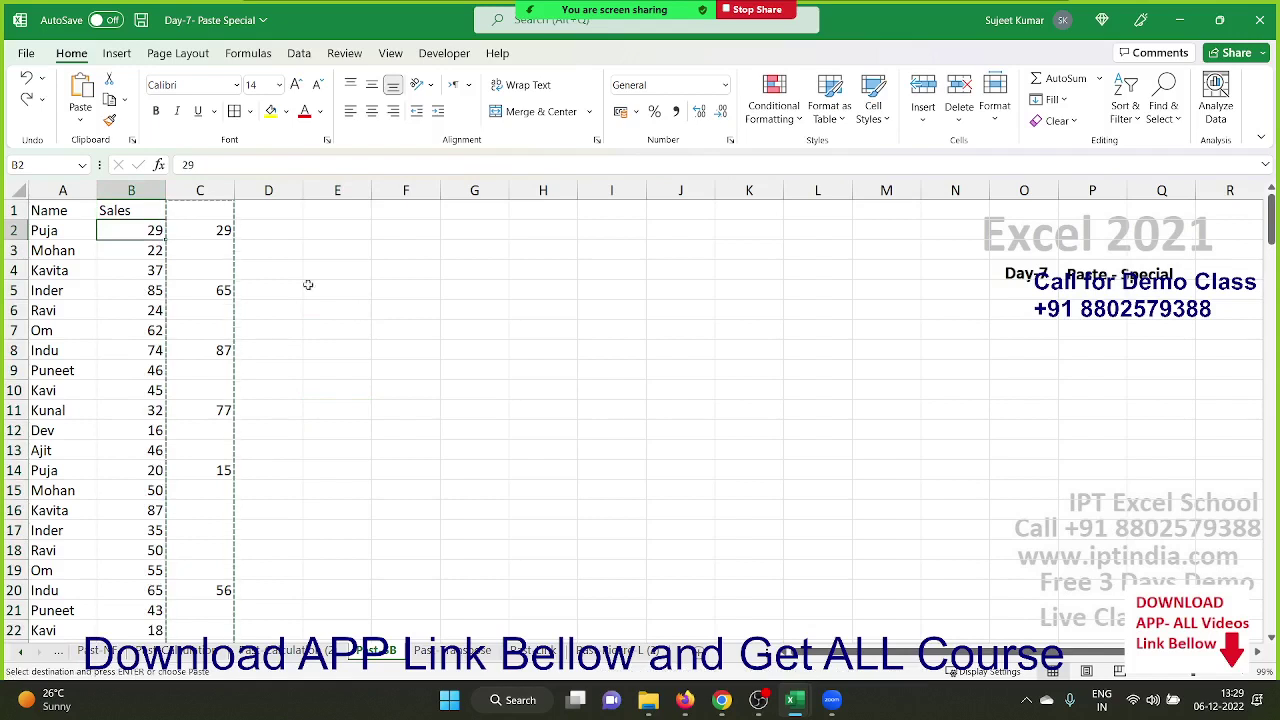
{"action": "key", "text": "Escape"}
{"action": "type", "text": "95"}
{"action": "key", "text": "Return"}
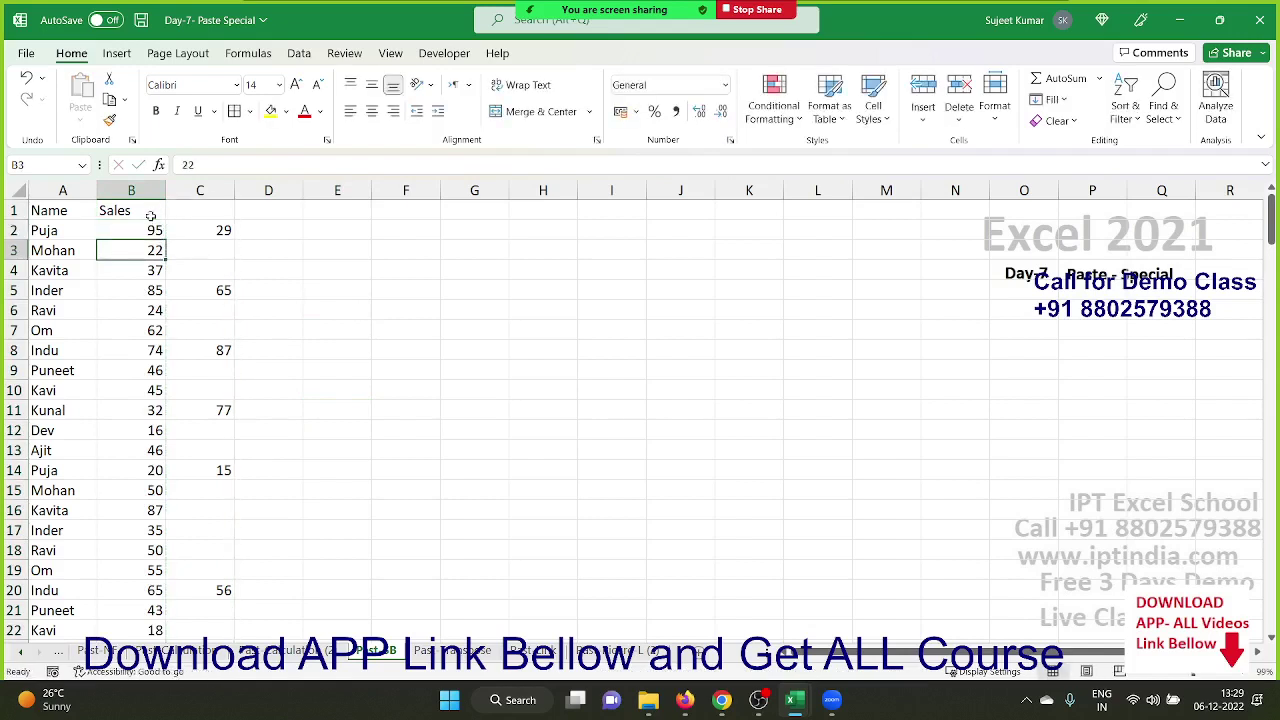
Review column C's values 29, 65, 87, 77 and its blank cells, then select column C.
{"action": "left_click", "coordinate": [196, 192]}
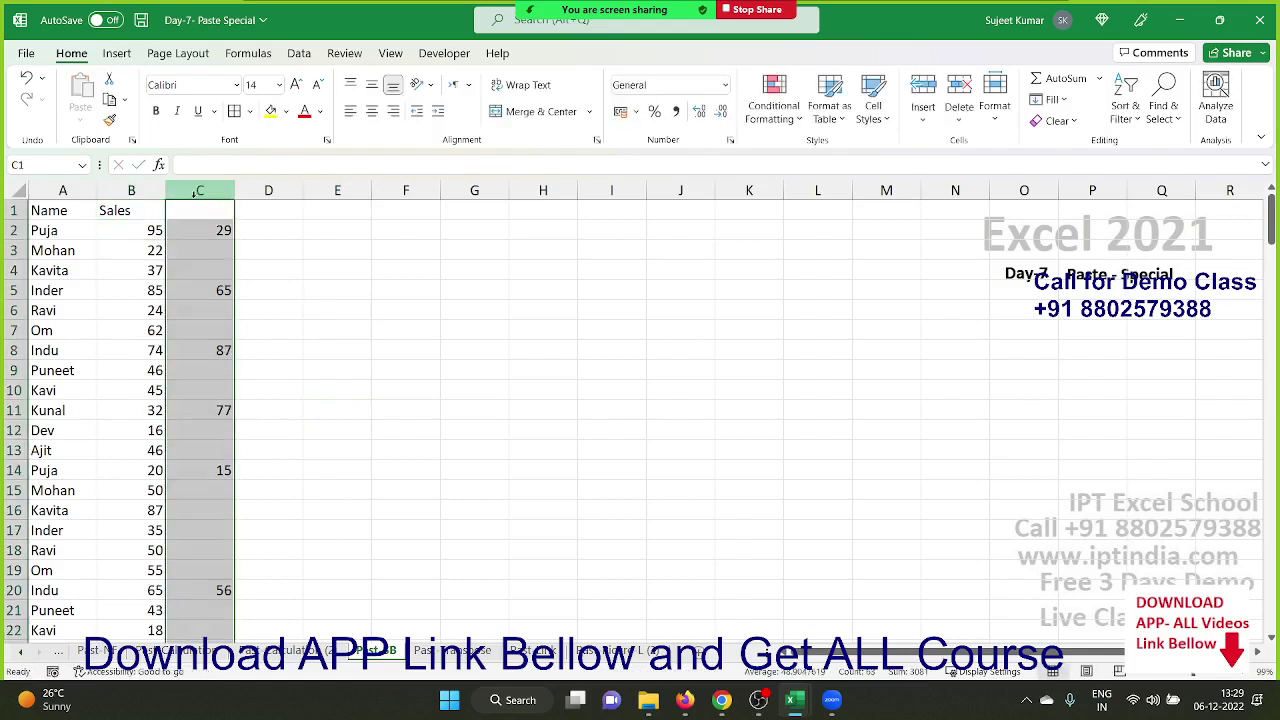
{"action": "left_click", "coordinate": [128, 190]}
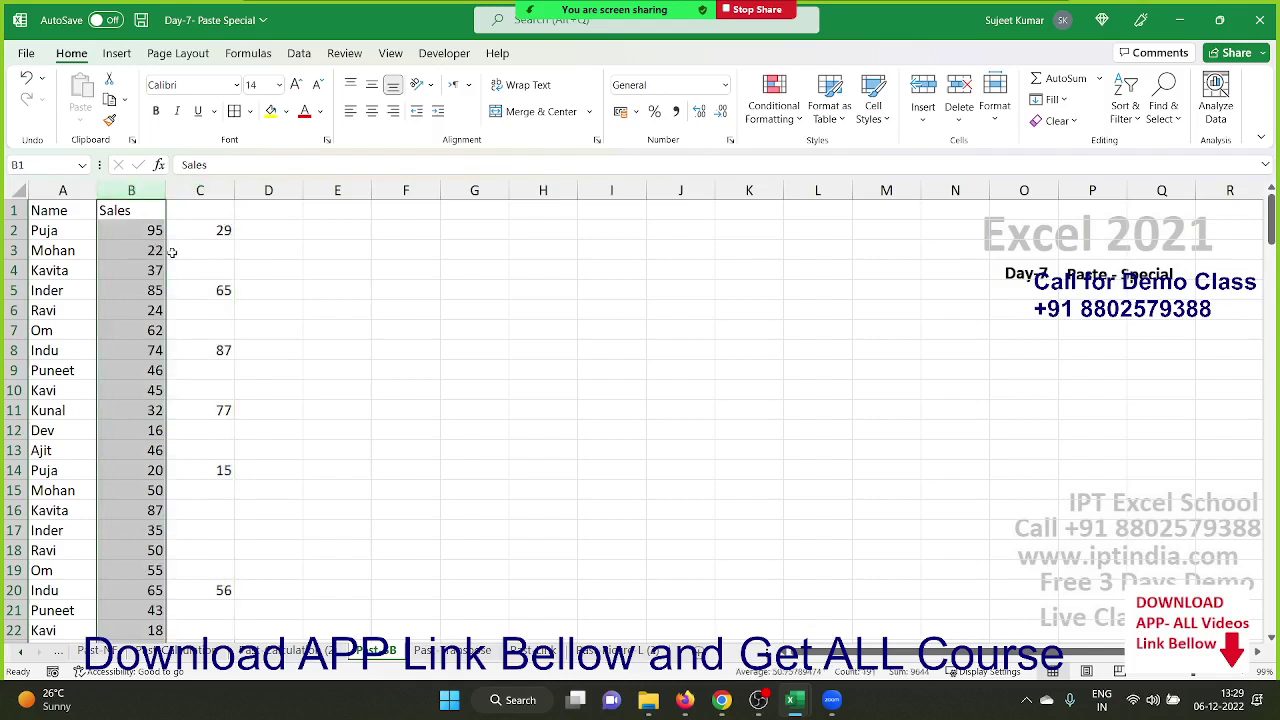
{"action": "left_click_drag", "start_coordinate": [184, 251], "coordinate": [186, 263]}
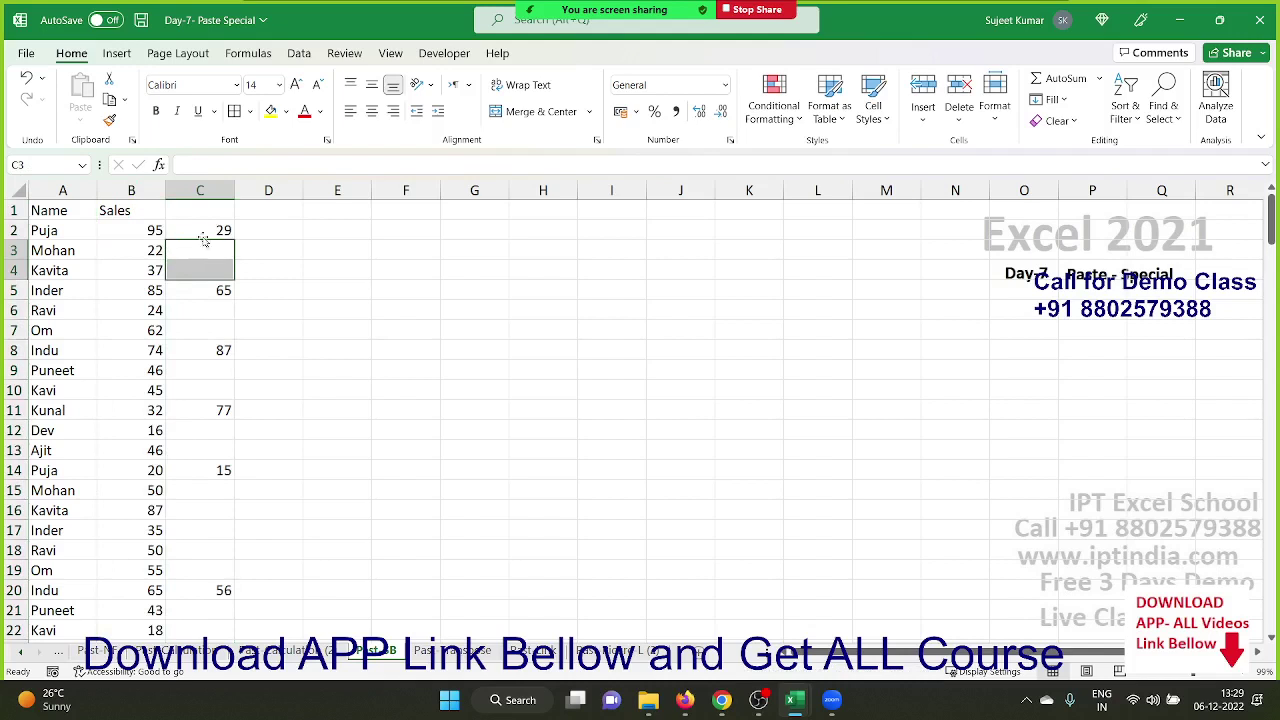
{"action": "left_click", "coordinate": [207, 229]}
{"action": "left_click", "coordinate": [198, 292]}
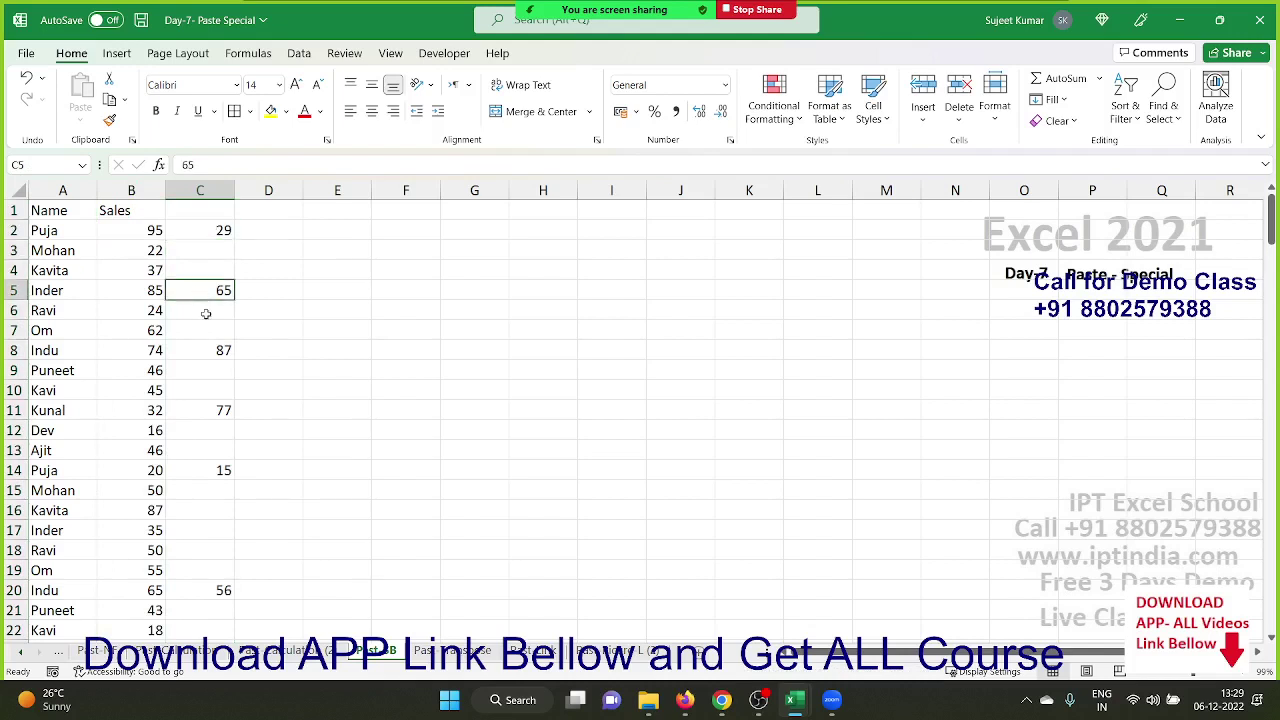
{"action": "left_click", "coordinate": [210, 356]}
{"action": "left_click", "coordinate": [216, 412]}
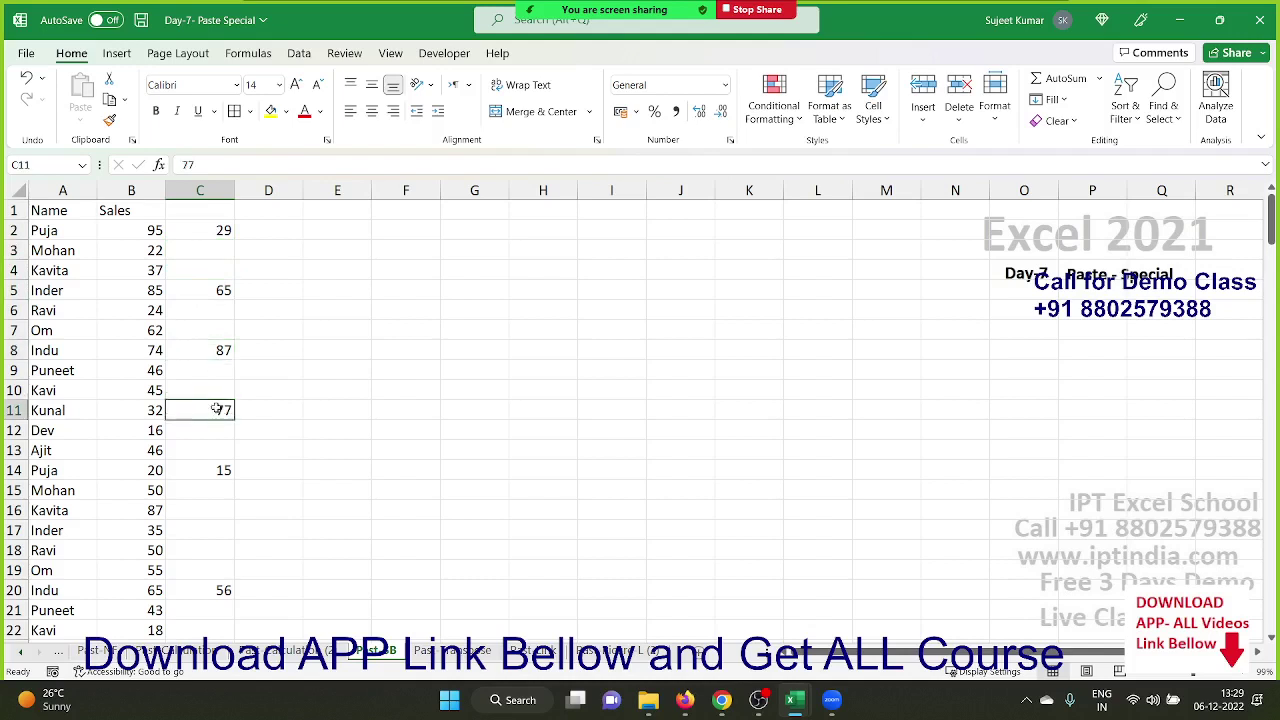
{"action": "left_click", "coordinate": [200, 190]}
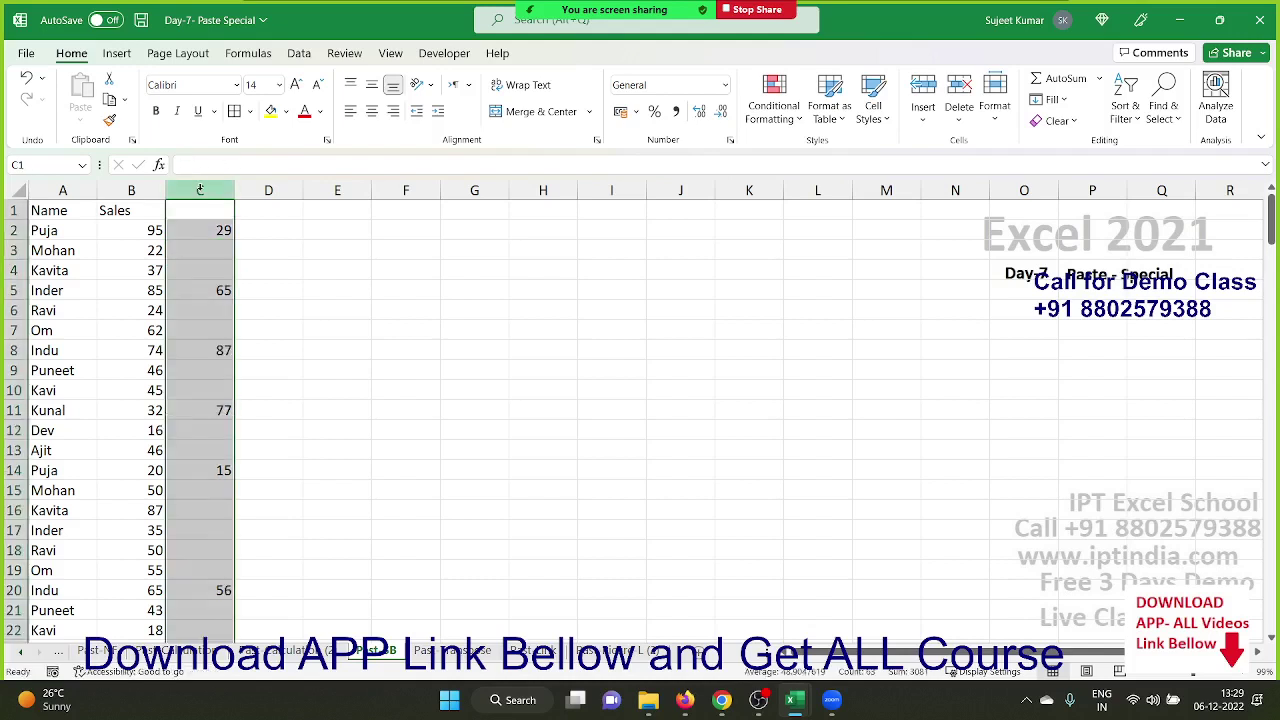
Paste column C straight over the Sales column B.
{"action": "key", "text": "ctrl+c"}
{"action": "left_click", "coordinate": [131, 191]}
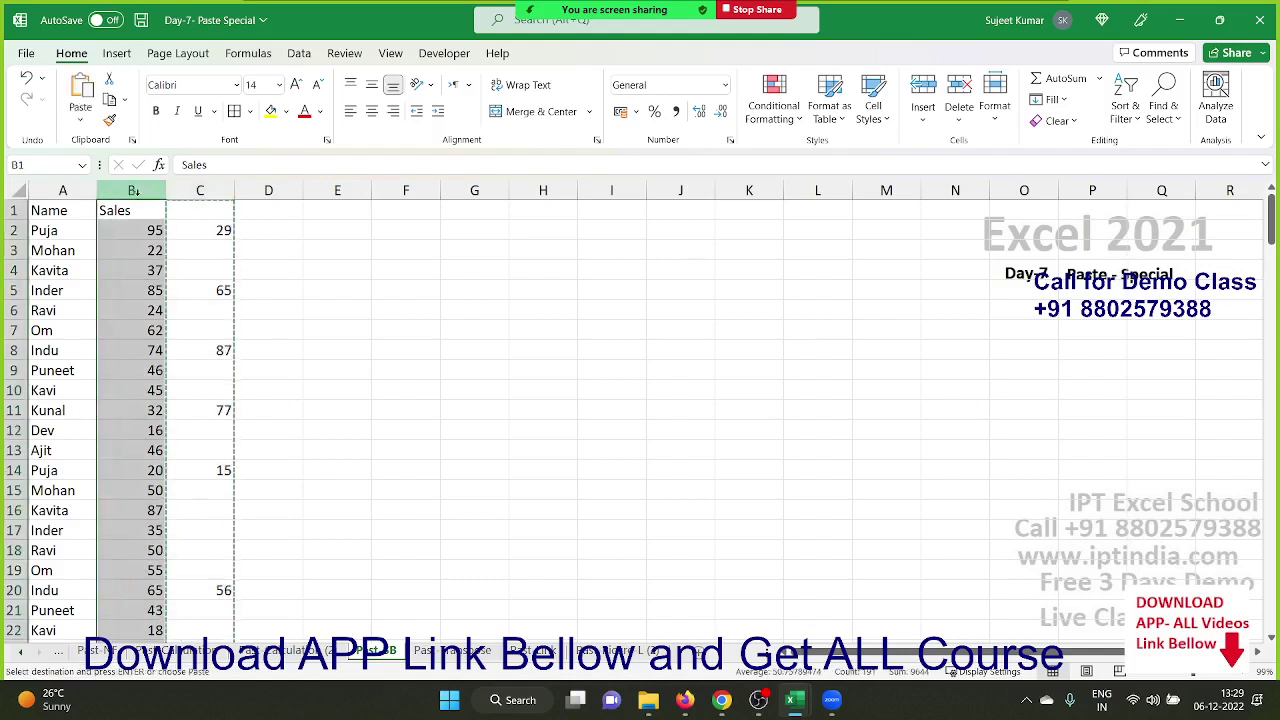
{"action": "key", "text": "ctrl+v"}
{"action": "key", "text": "ctrl"}
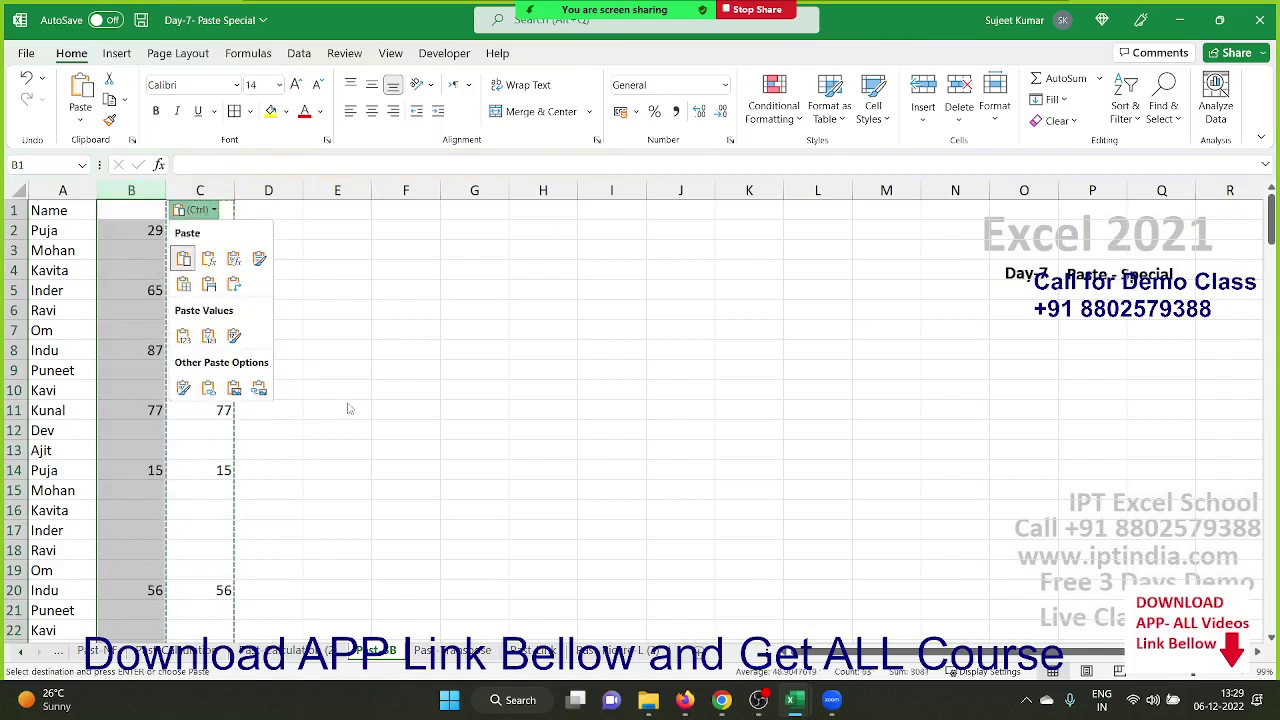
{"action": "key", "text": "Escape"}
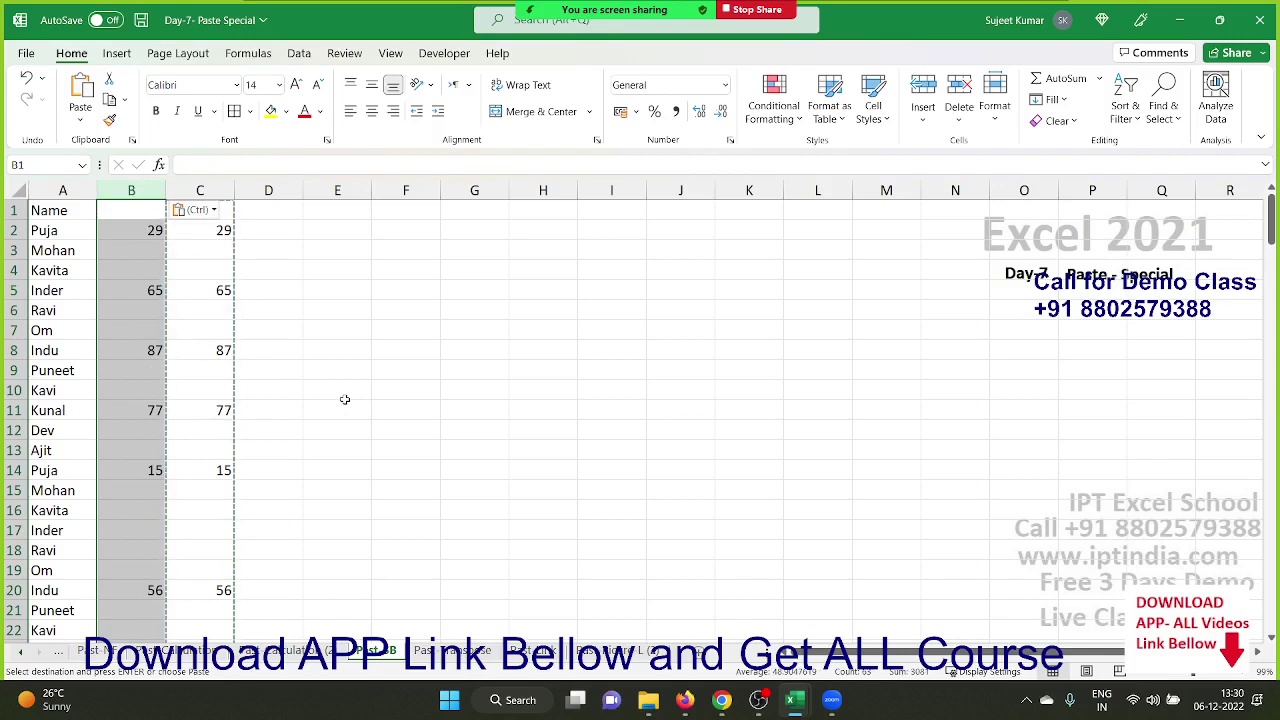
{"action": "key", "text": "Escape"}
Undo the paste to restore Sales figures like 74 in B8, then copy column C again.
{"action": "key", "text": "ctrl+z"}
{"action": "left_click", "coordinate": [335, 343]}
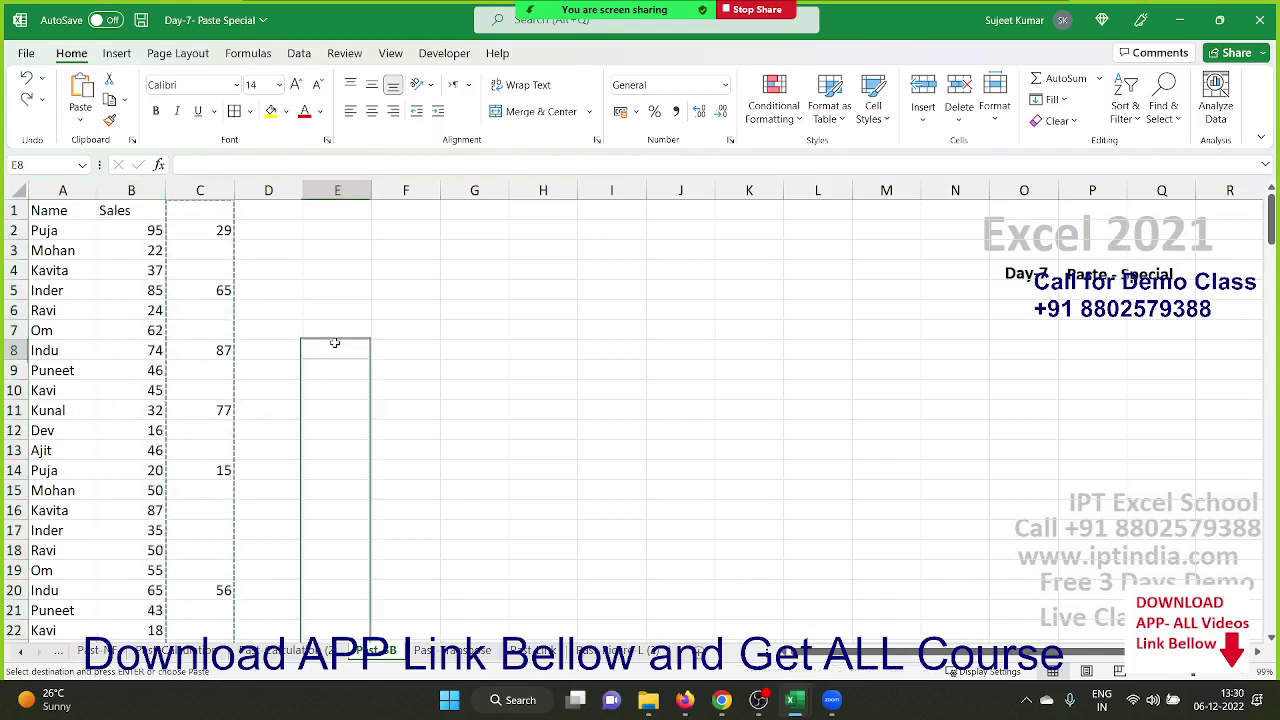
{"action": "key", "text": "Escape"}
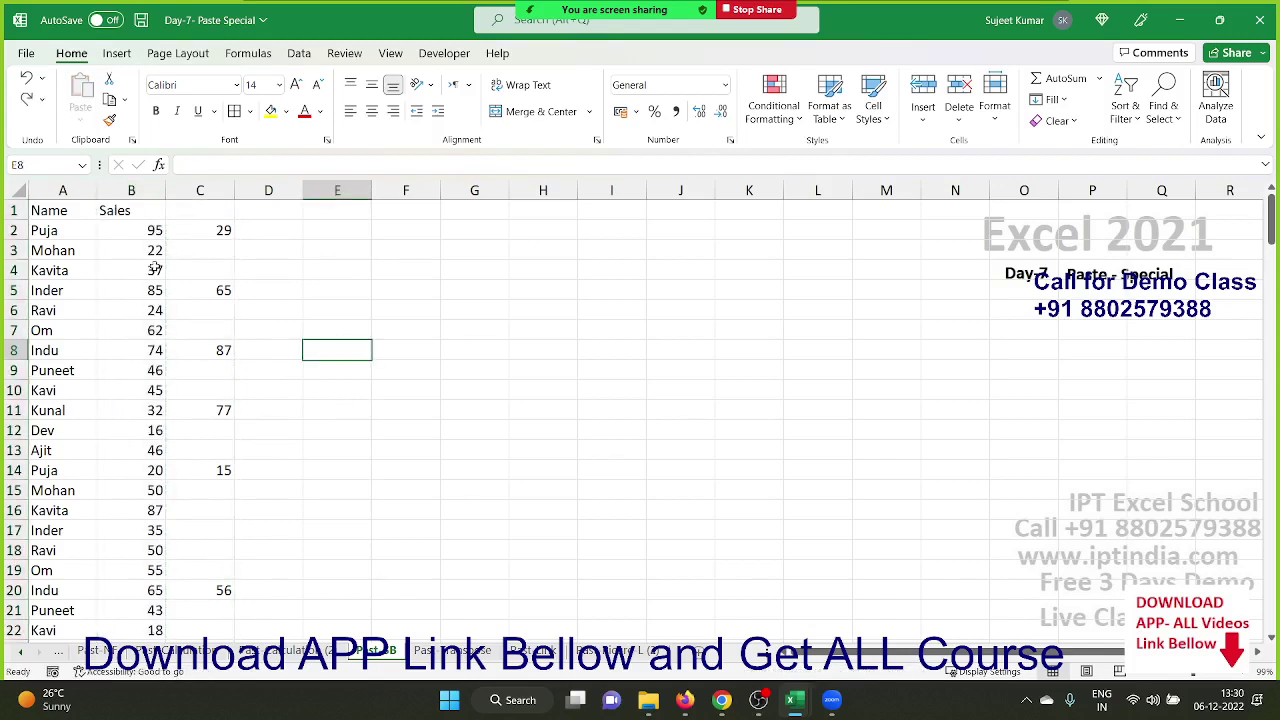
{"action": "left_click", "coordinate": [213, 191]}
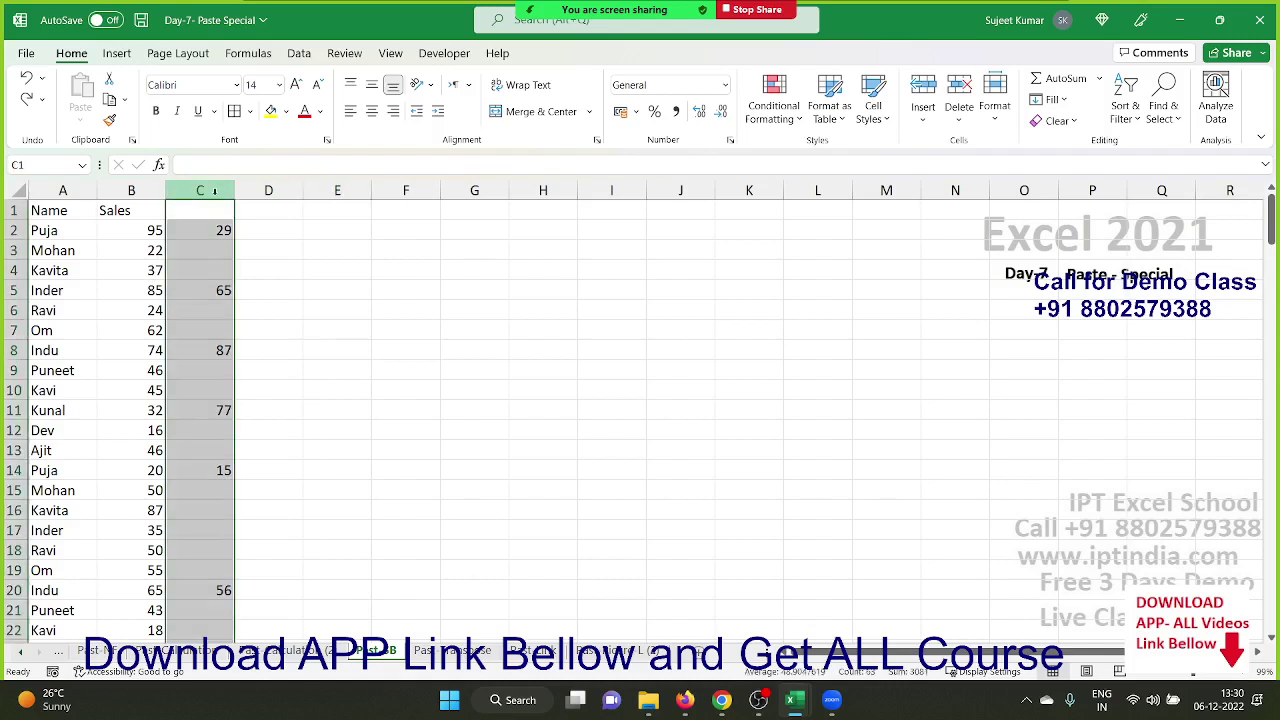
{"action": "key", "text": "ctrl+c"}
Paste column C into Sales with Skip blanks, then move to the Past - Transpose sheet.
{"action": "left_click", "coordinate": [130, 193]}
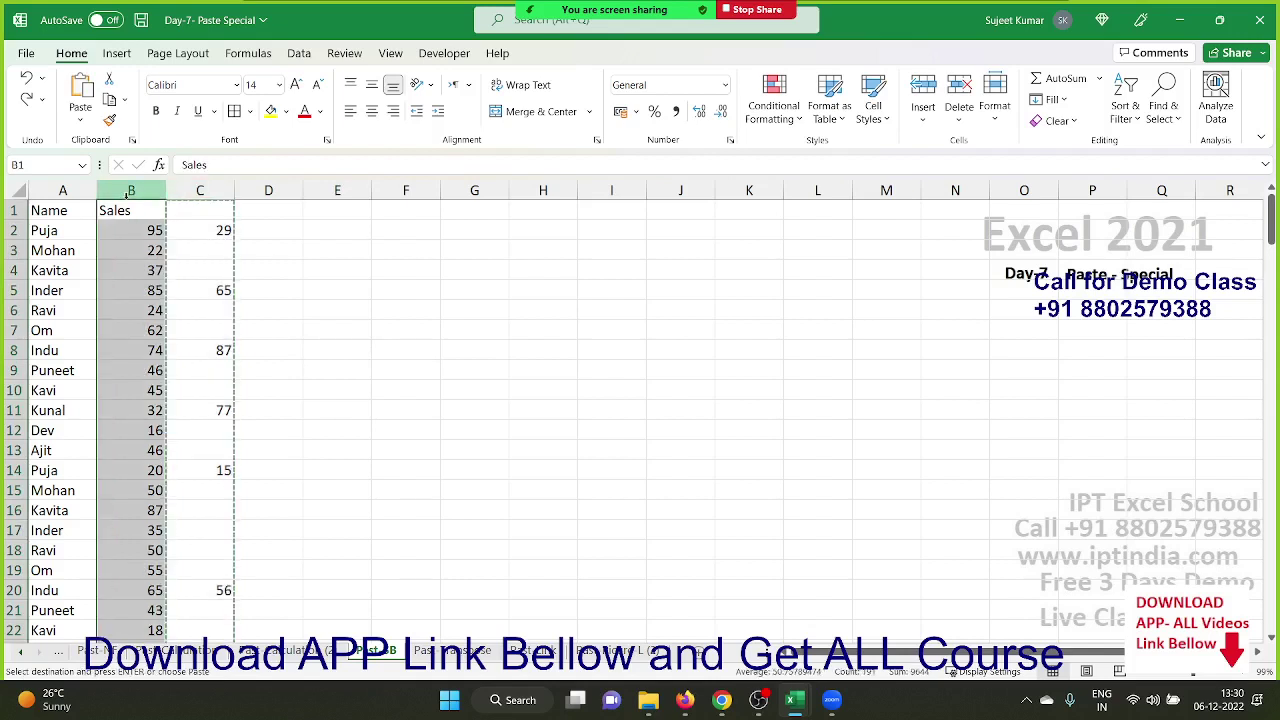
{"action": "right_click", "coordinate": [130, 200]}
{"action": "left_click", "coordinate": [196, 348]}
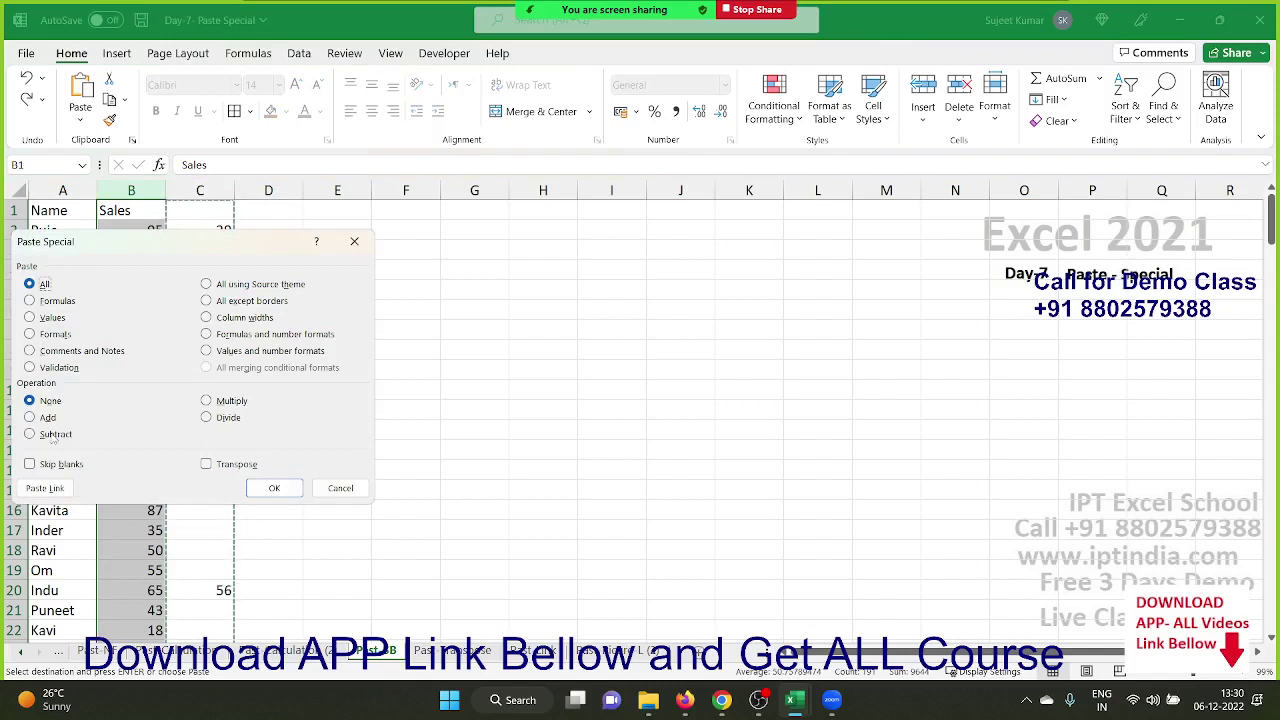
{"action": "left_click", "coordinate": [30, 464]}
{"action": "left_click", "coordinate": [266, 487]}
{"action": "left_click", "coordinate": [205, 369]}
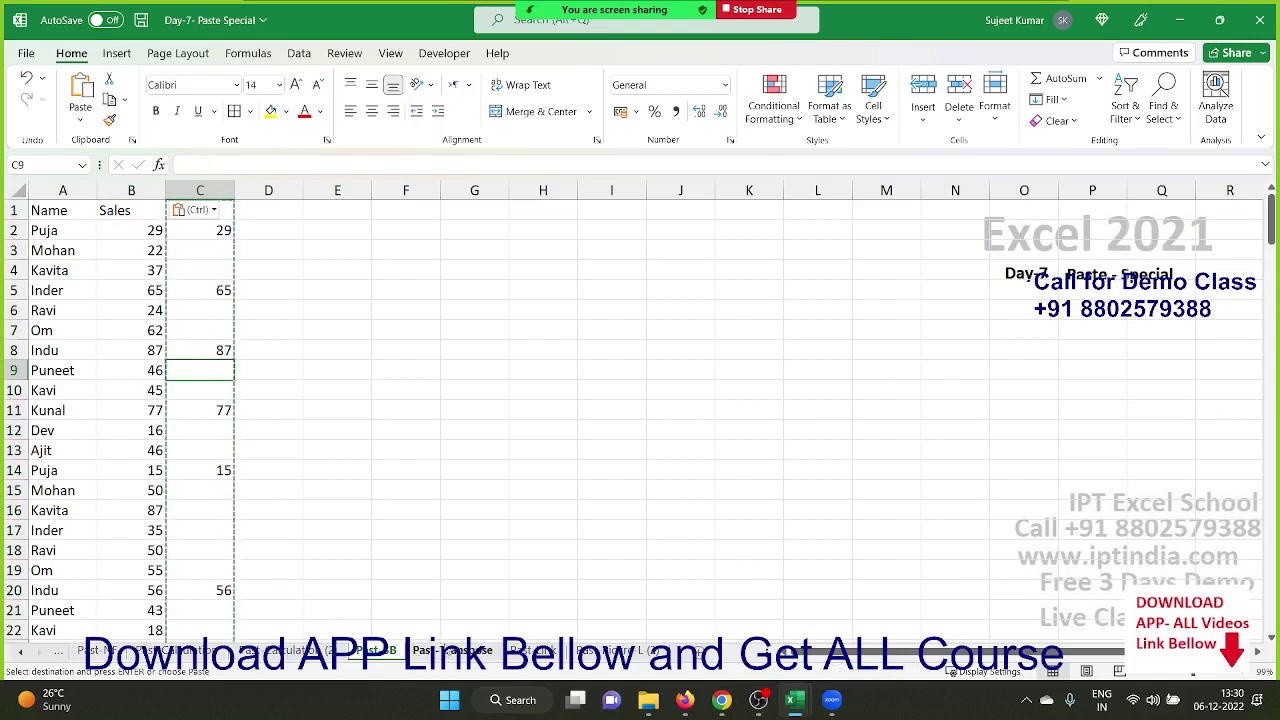
{"action": "key", "text": "ctrl+Page_Down"}
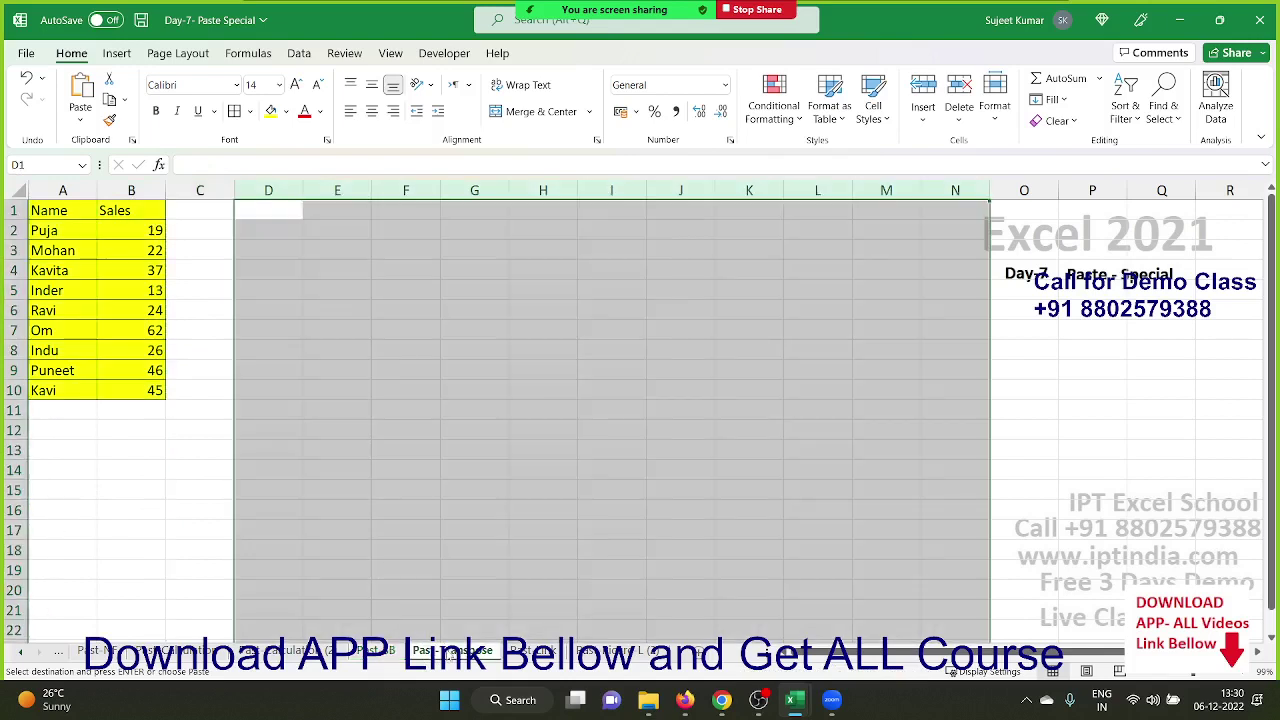
Transpose the Name/Sales table A1:B10 into rows at D2 with Paste Special.
{"action": "left_click", "coordinate": [369, 418]}
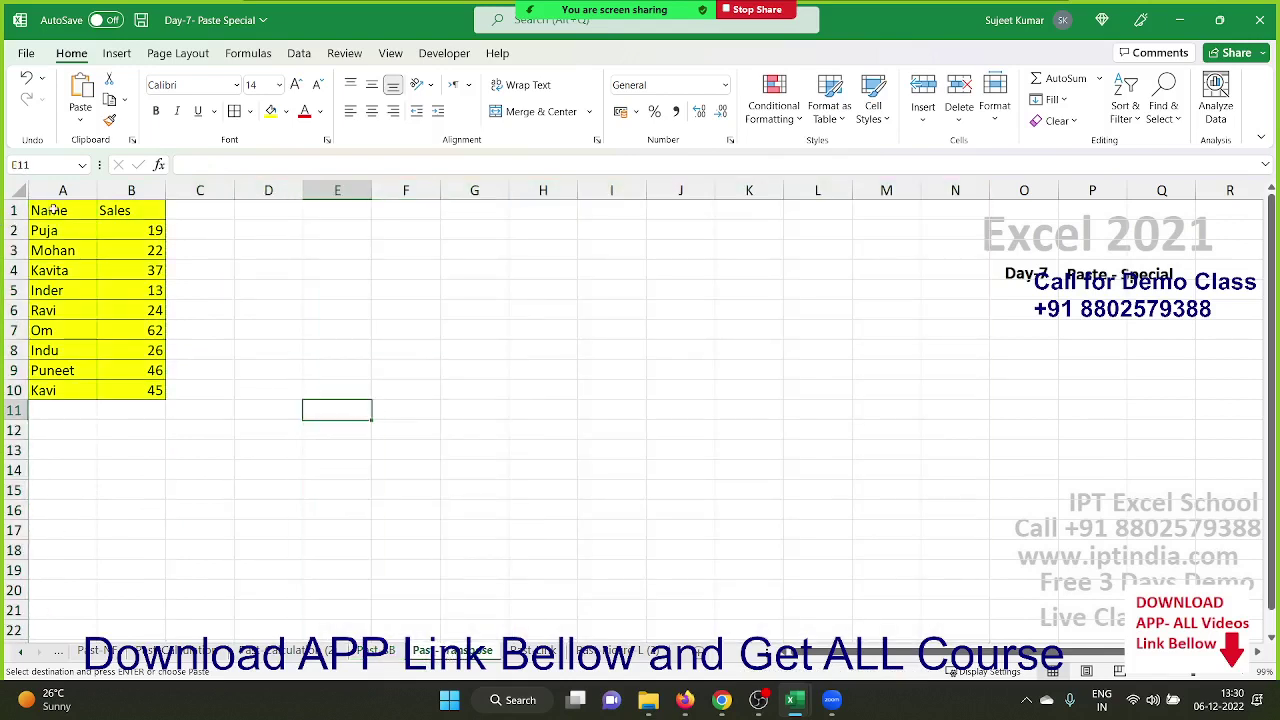
{"action": "left_click_drag", "start_coordinate": [55, 205], "coordinate": [134, 388]}
{"action": "key", "text": "ctrl+c"}
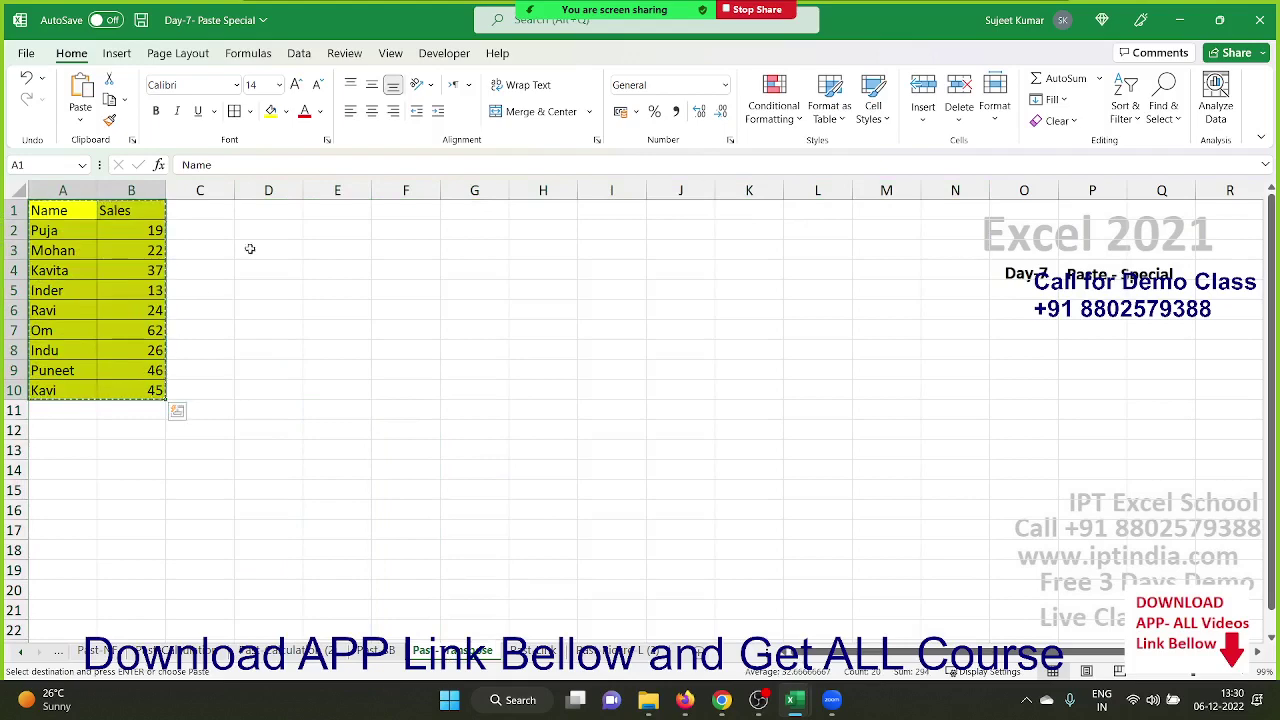
{"action": "left_click", "coordinate": [250, 232]}
{"action": "right_click", "coordinate": [250, 232]}
{"action": "left_click", "coordinate": [360, 333]}
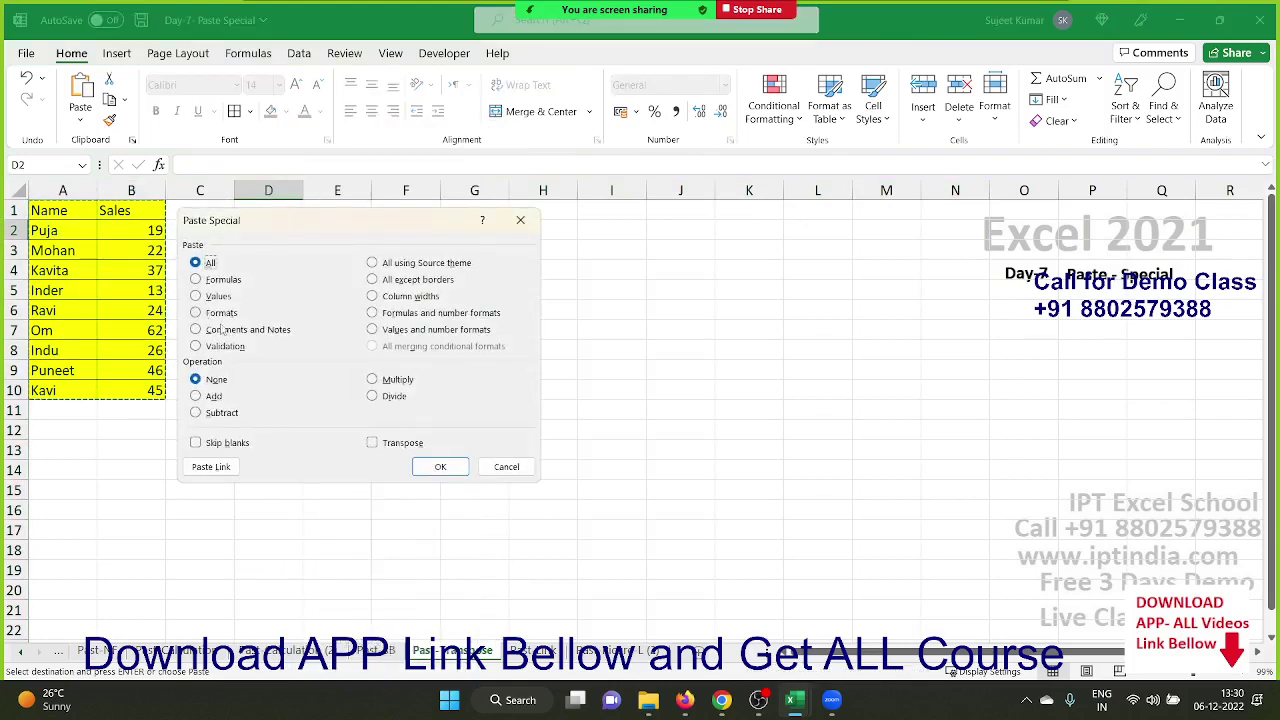
{"action": "left_click", "coordinate": [372, 442]}
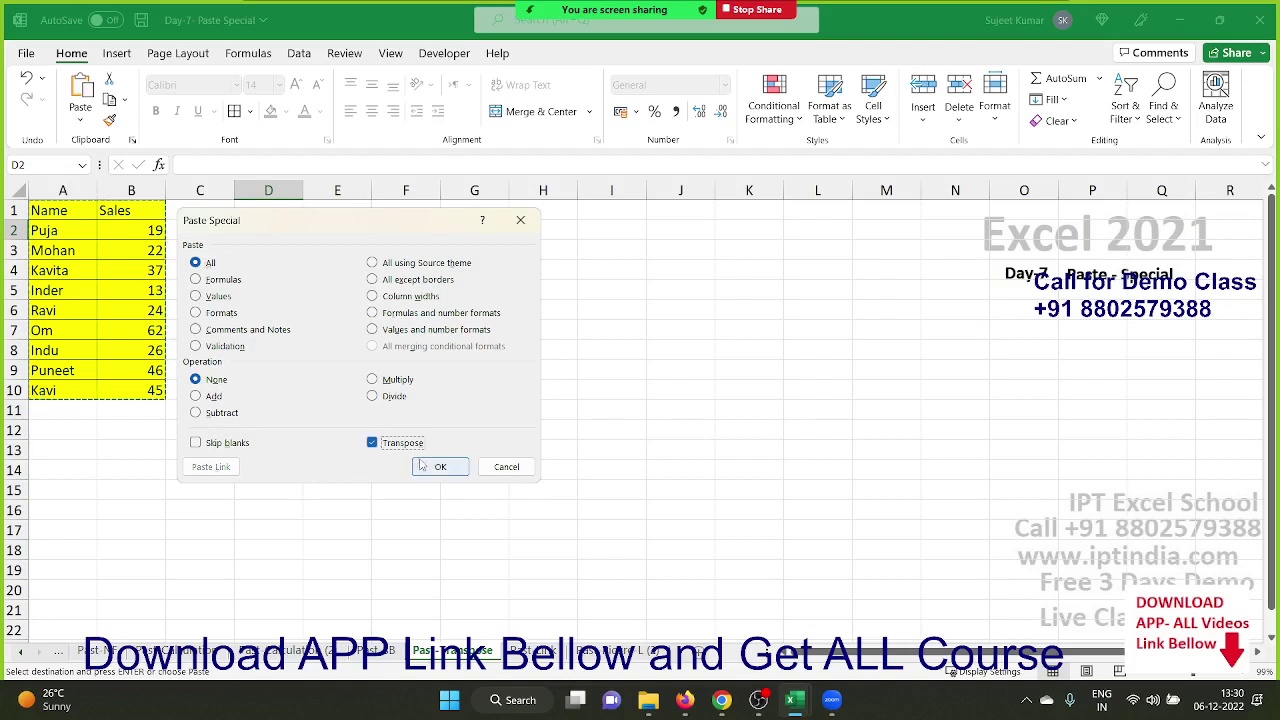
{"action": "left_click", "coordinate": [424, 465]}
{"action": "left_click", "coordinate": [438, 466]}
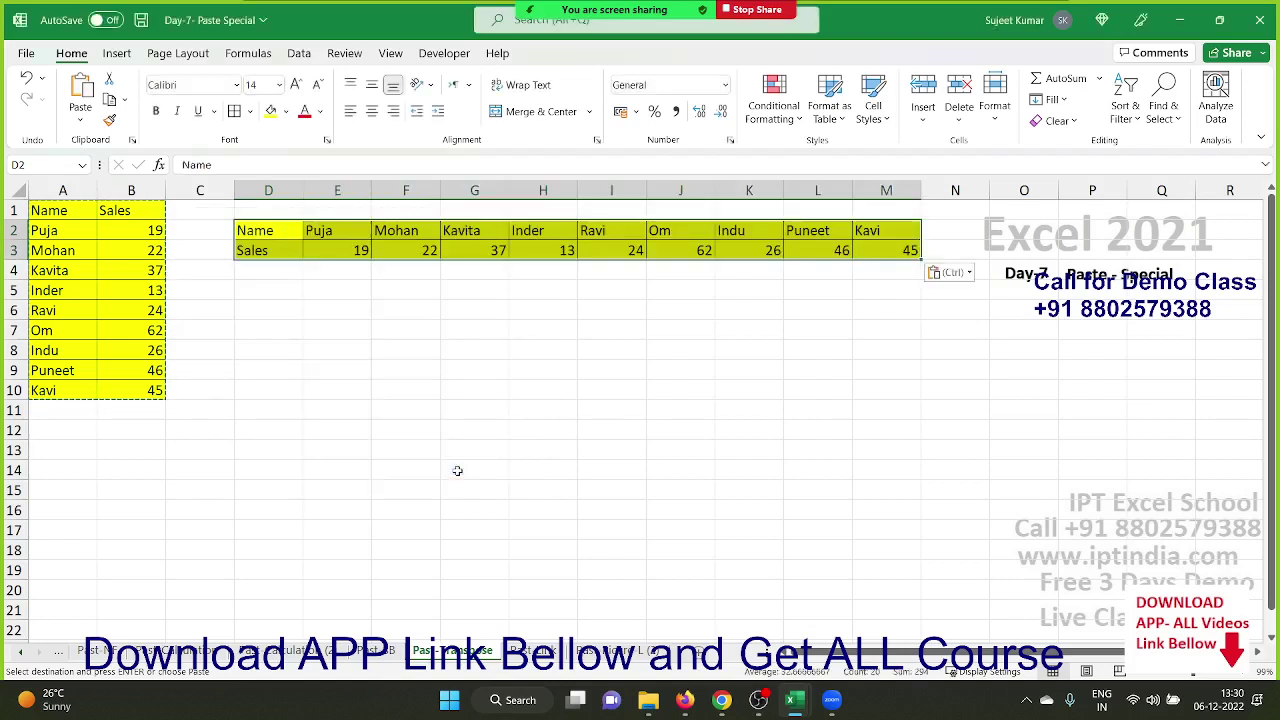
Transpose the rows D2:M3 back into columns at D7.
{"action": "key", "text": "ctrl+c"}
{"action": "left_click", "coordinate": [278, 324]}
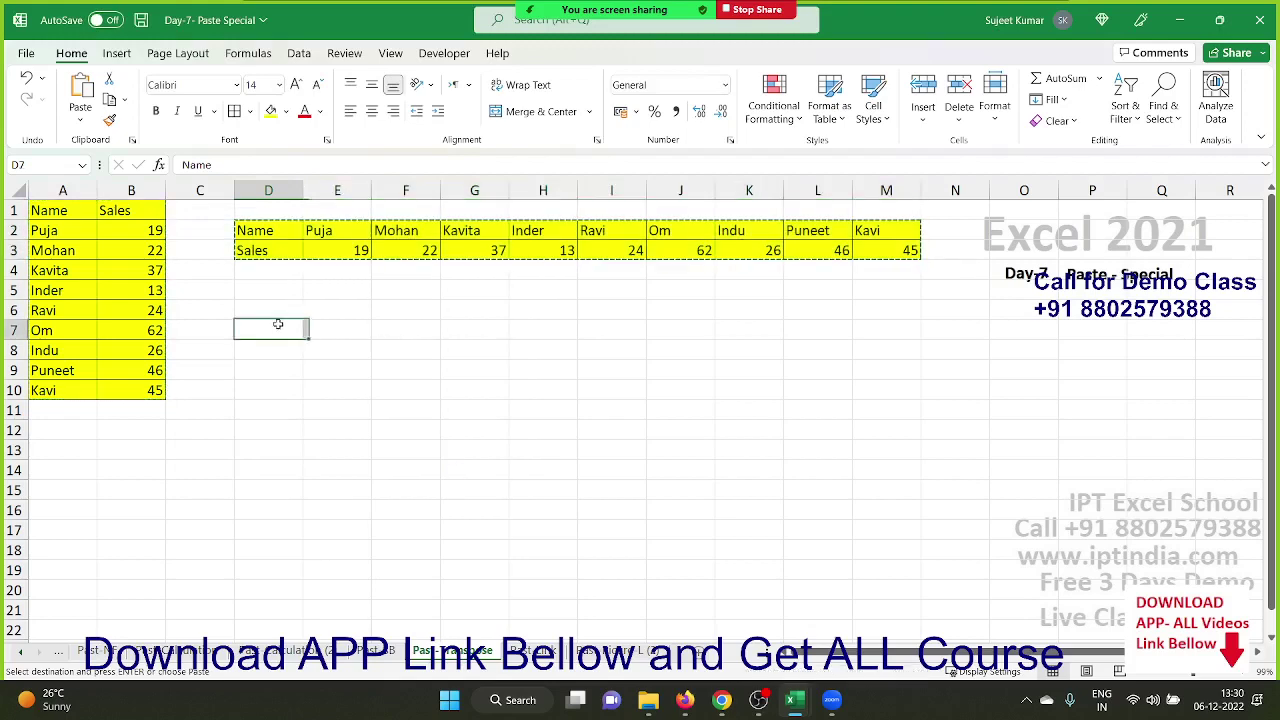
{"action": "right_click", "coordinate": [278, 324]}
{"action": "key", "text": "Escape"}
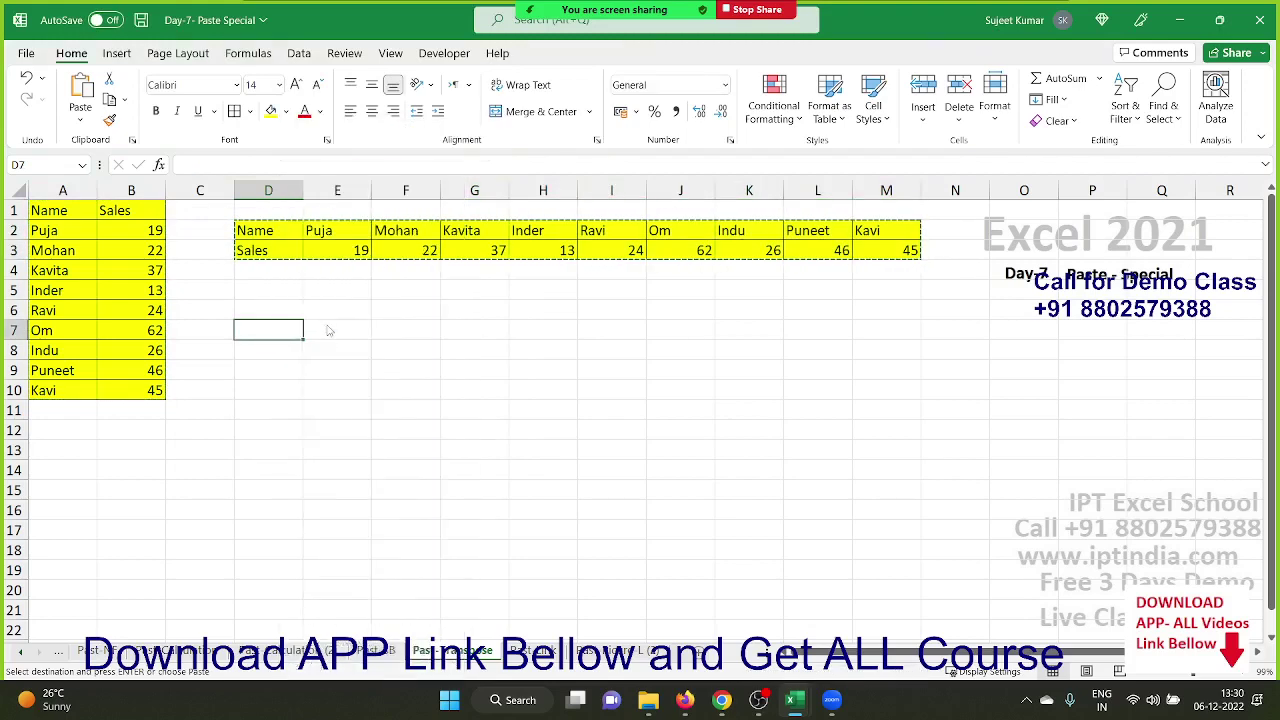
{"action": "key", "text": "ctrl+alt+v"}
{"action": "left_click", "coordinate": [378, 440]}
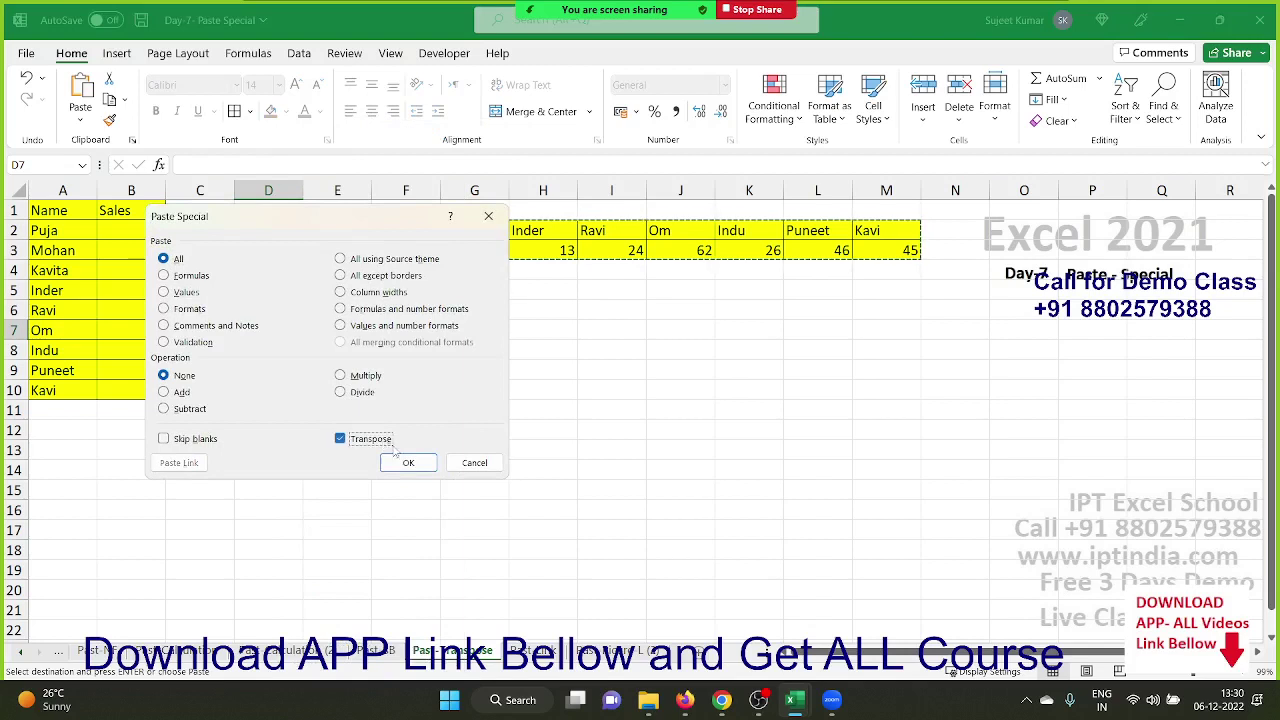
{"action": "left_click", "coordinate": [408, 459]}
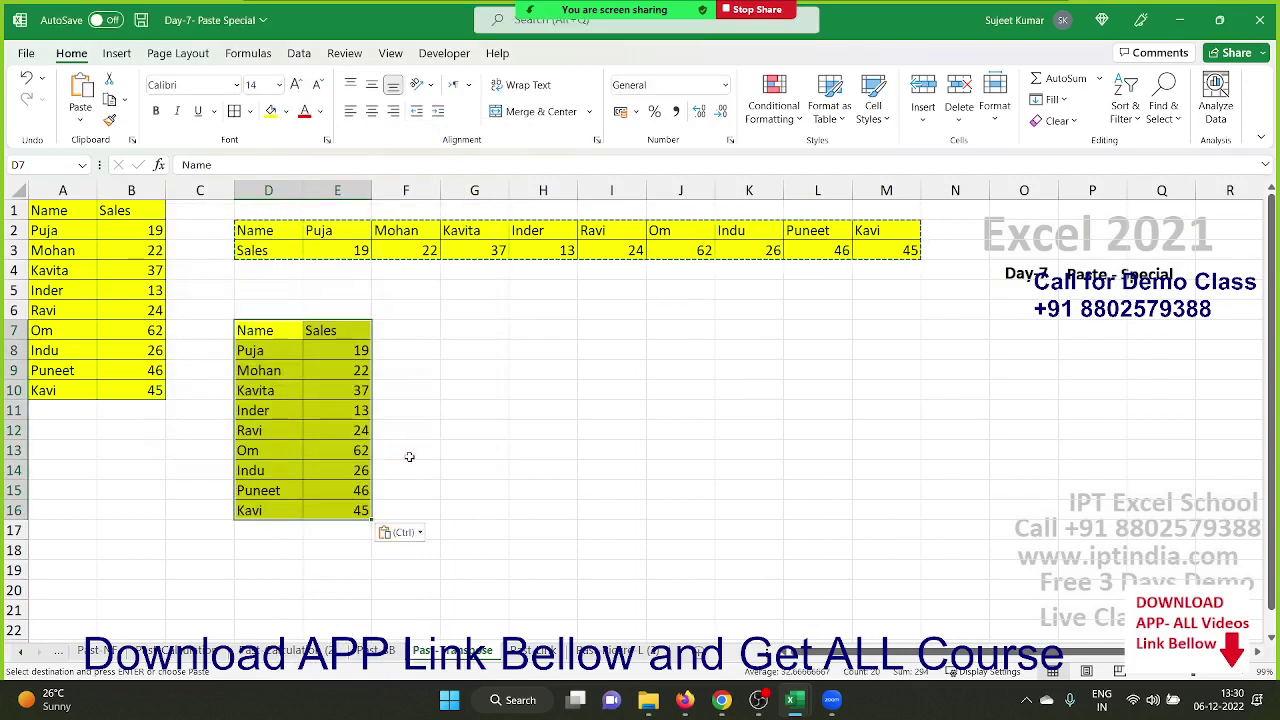
Open the Day-1 to Day-5 sheet and select cell B2 holding 150.
{"action": "left_click", "coordinate": [503, 516]}
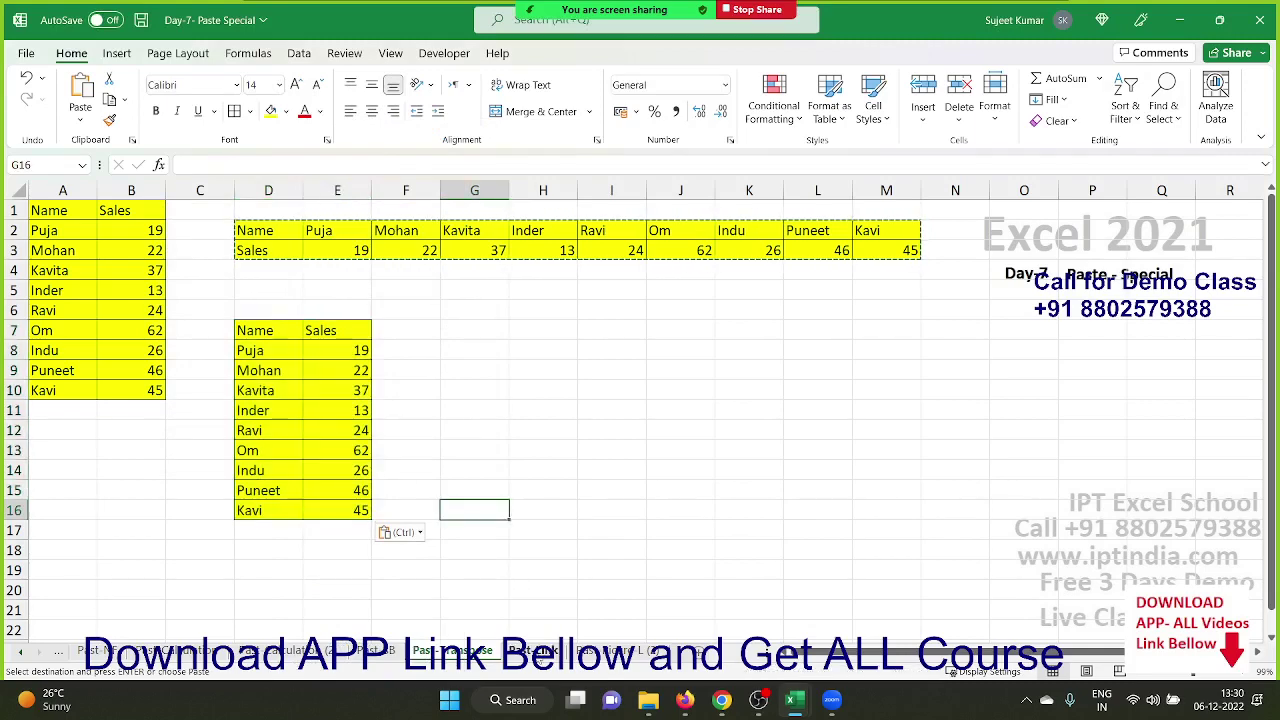
{"action": "left_click", "coordinate": [538, 653]}
{"action": "left_click", "coordinate": [392, 530]}
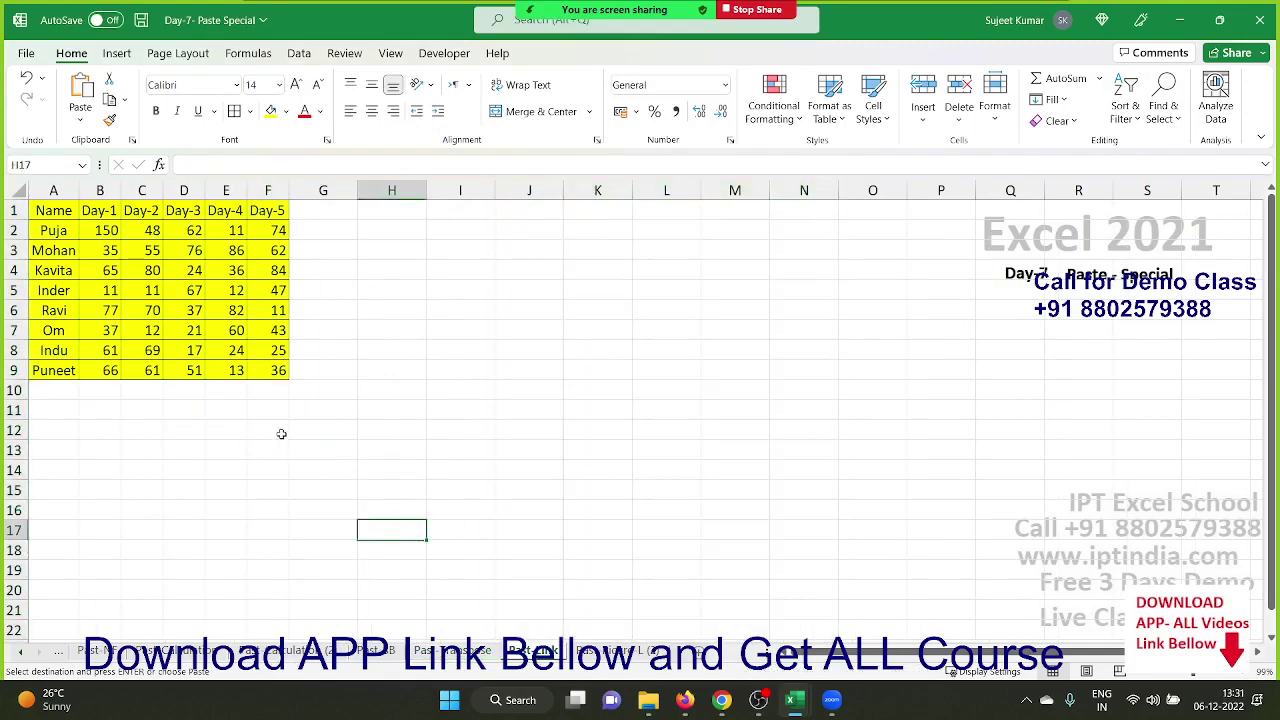
Link L2 to B2 with =B2, then change B2 to 50 and confirm L2 follows.
{"action": "left_click", "coordinate": [120, 230]}
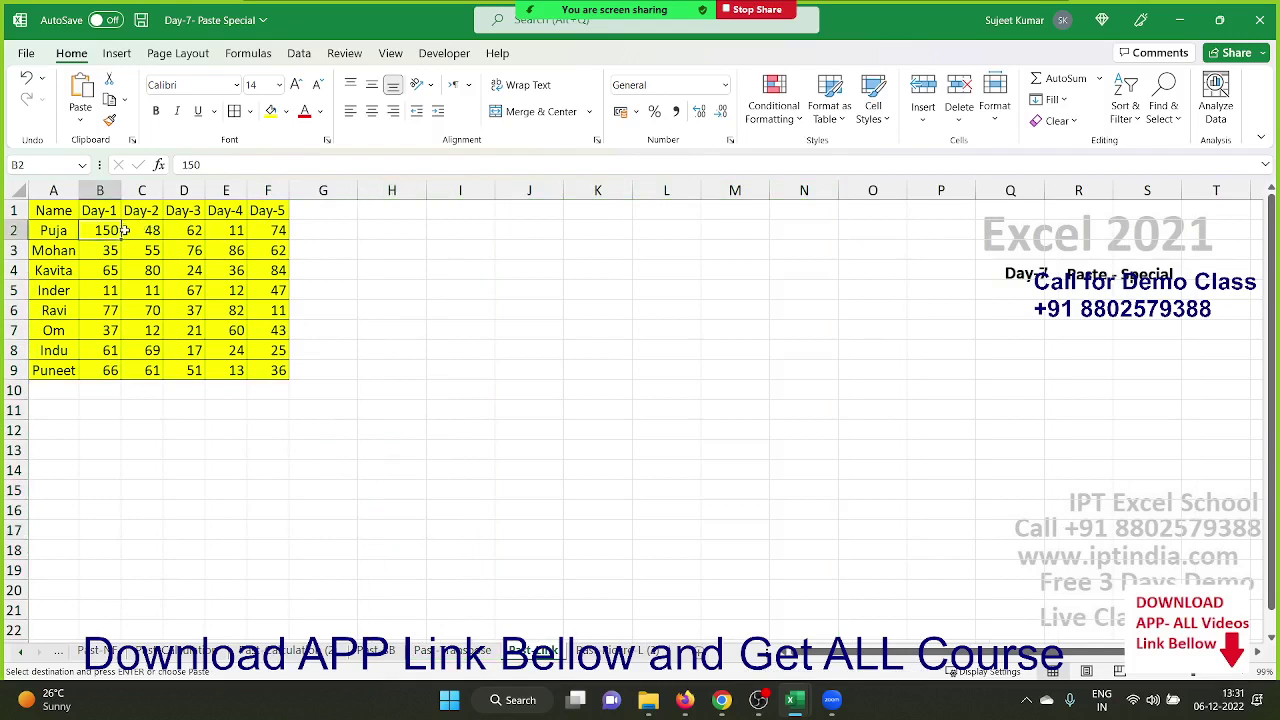
{"action": "left_click", "coordinate": [676, 235]}
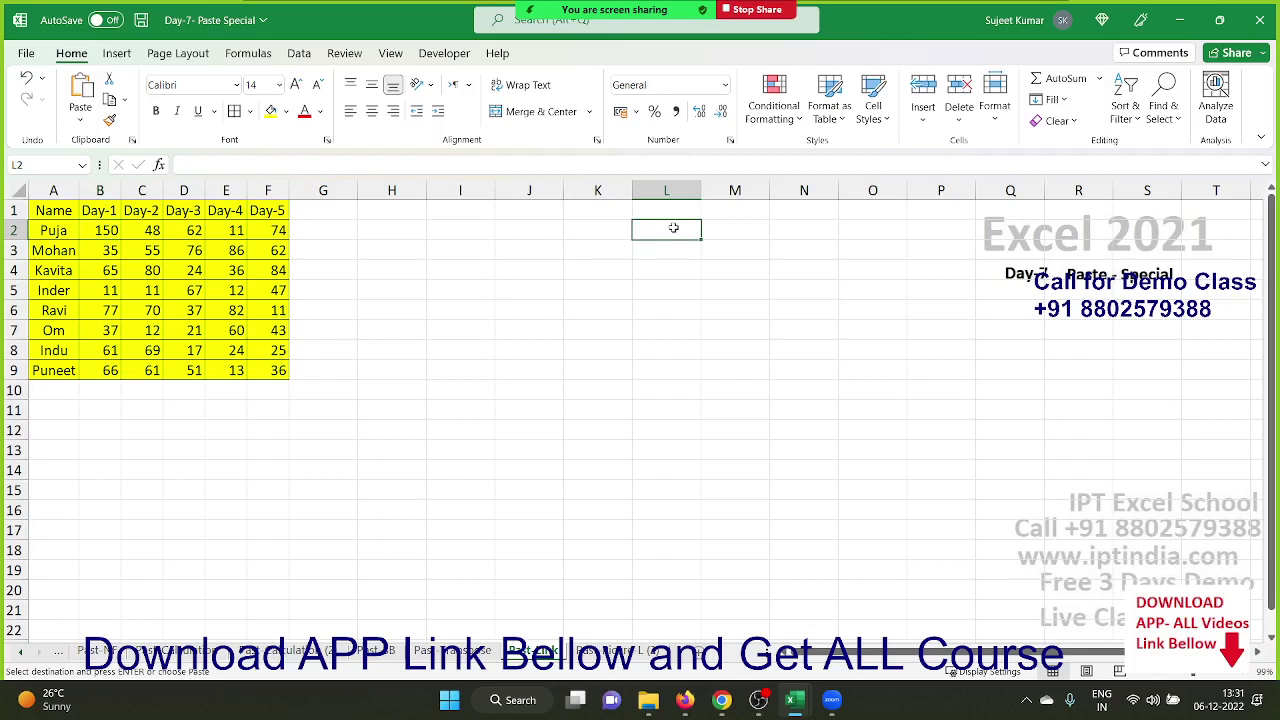
{"action": "type", "text": "="}
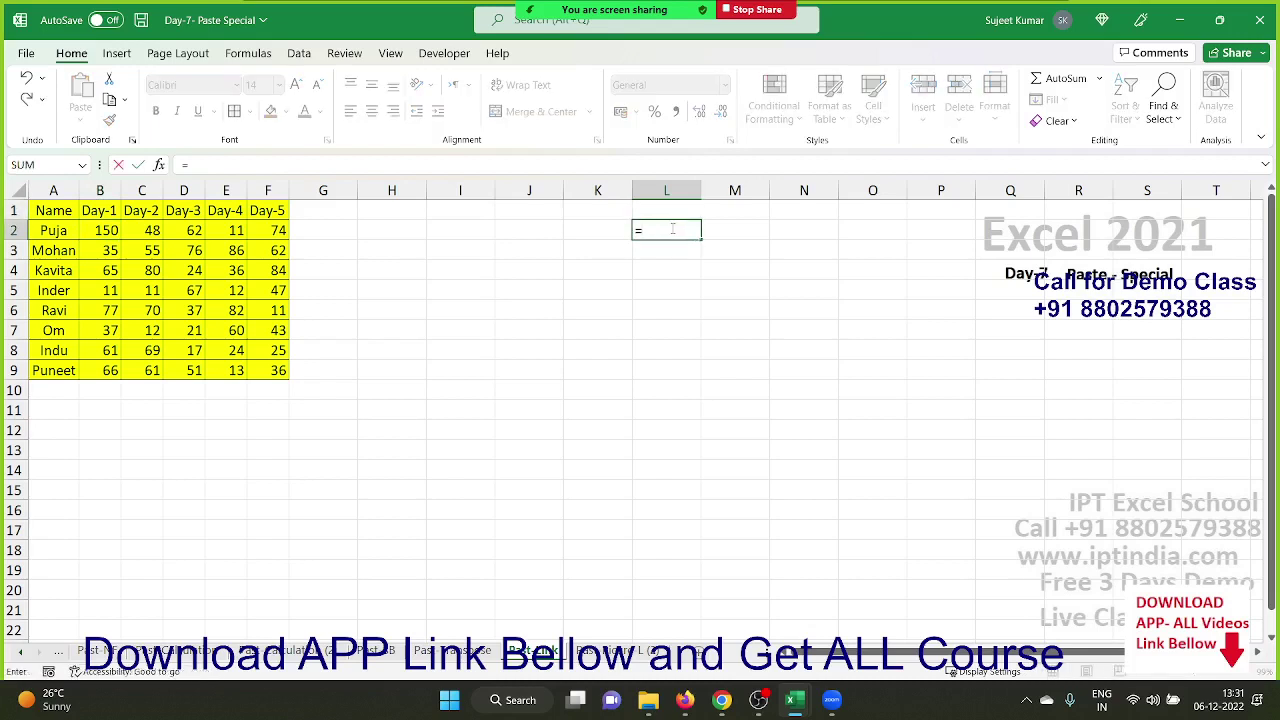
{"action": "left_click", "coordinate": [100, 230]}
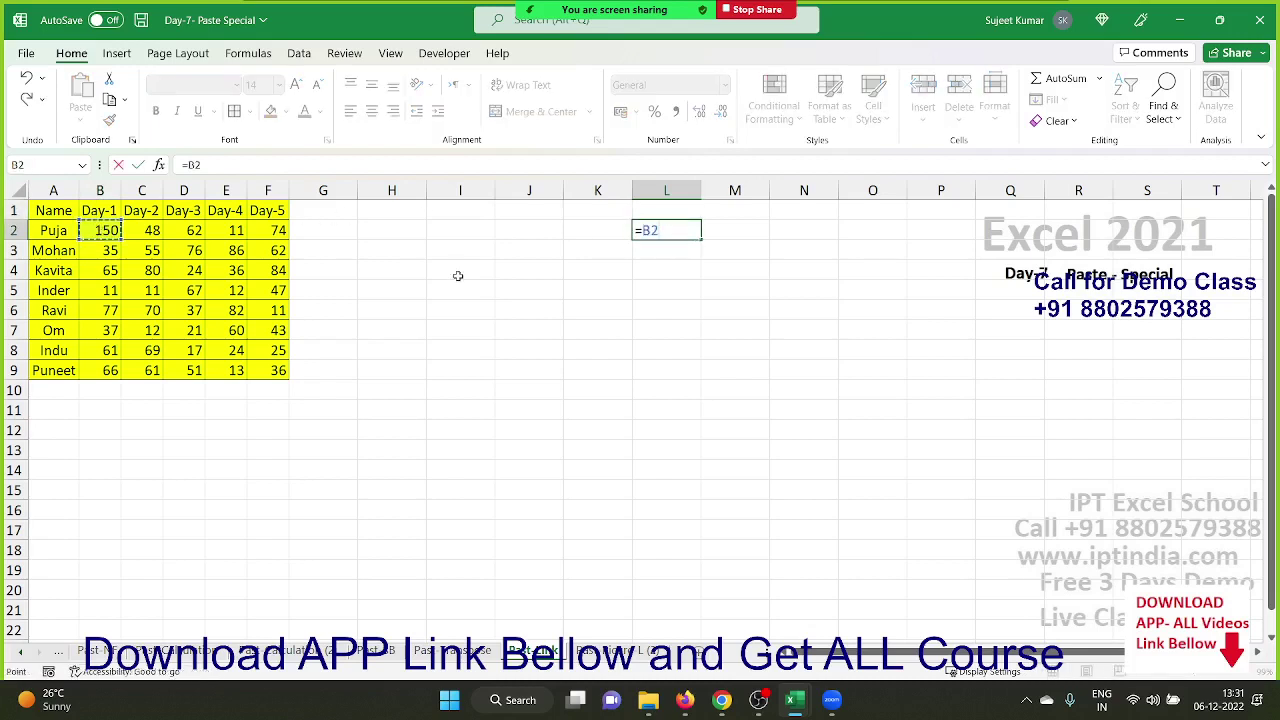
{"action": "key", "text": "Return"}
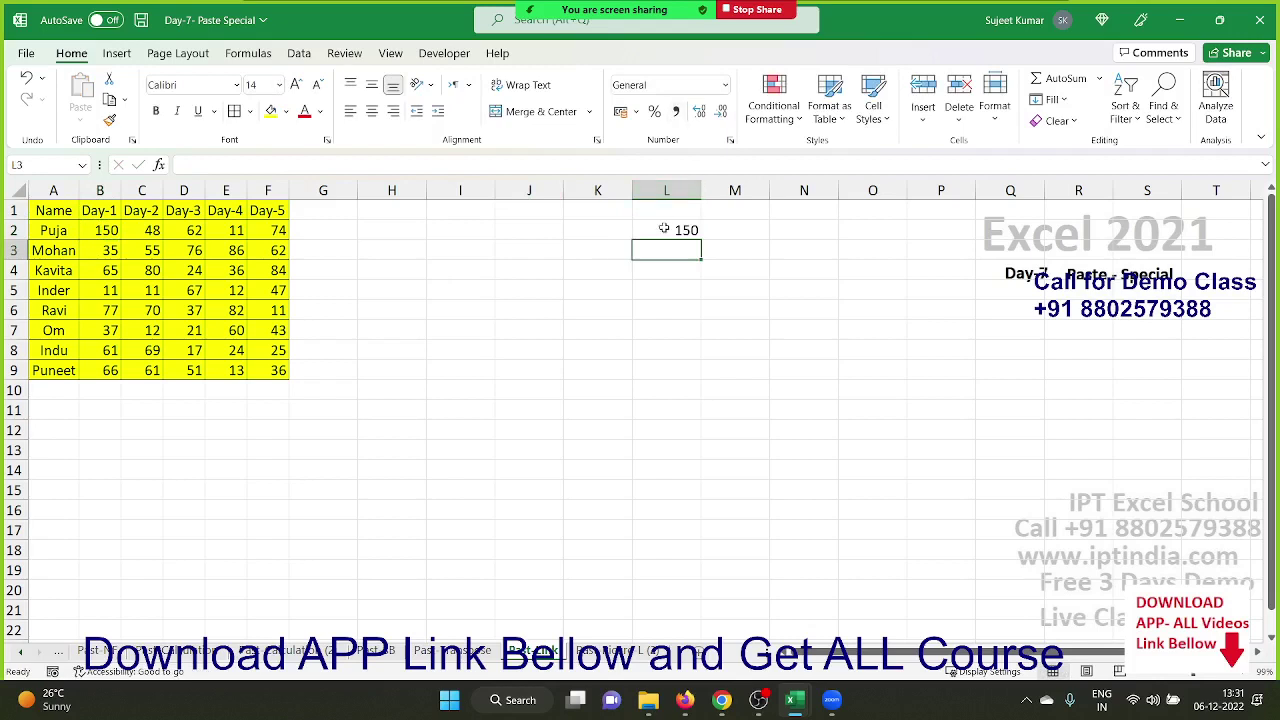
{"action": "left_click", "coordinate": [663, 228]}
{"action": "left_click", "coordinate": [100, 230]}
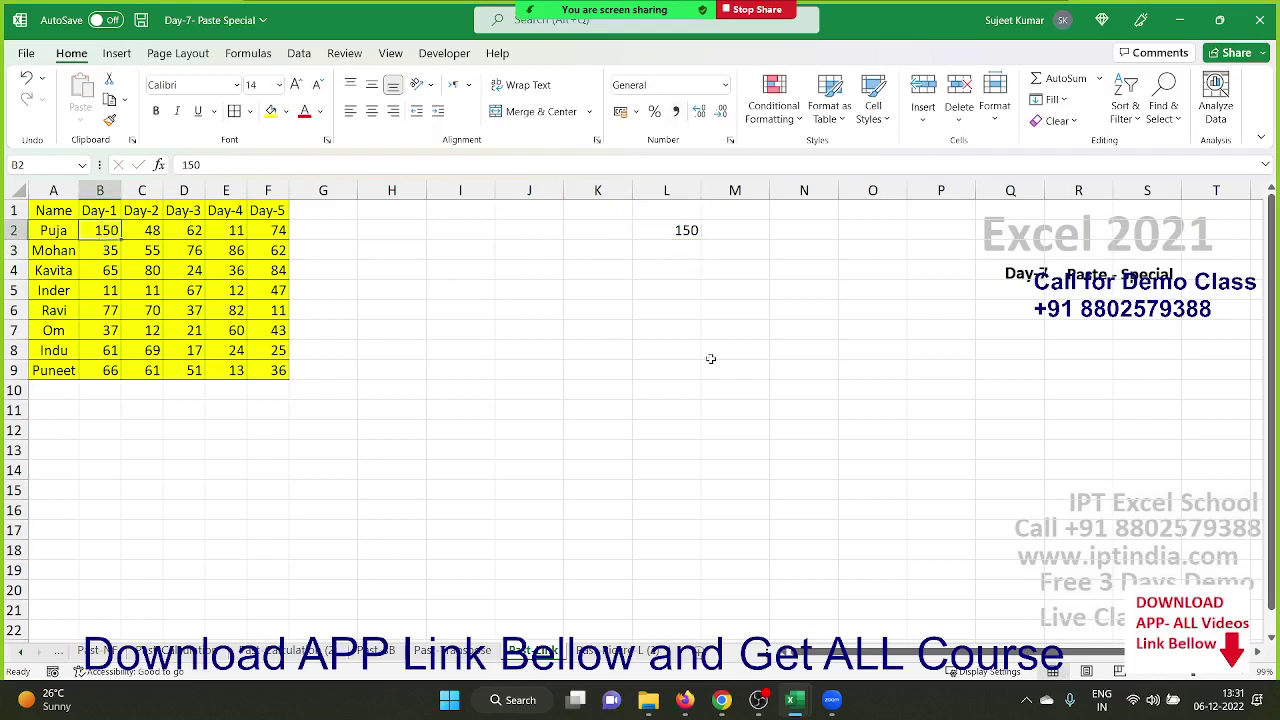
{"action": "type", "text": "50"}
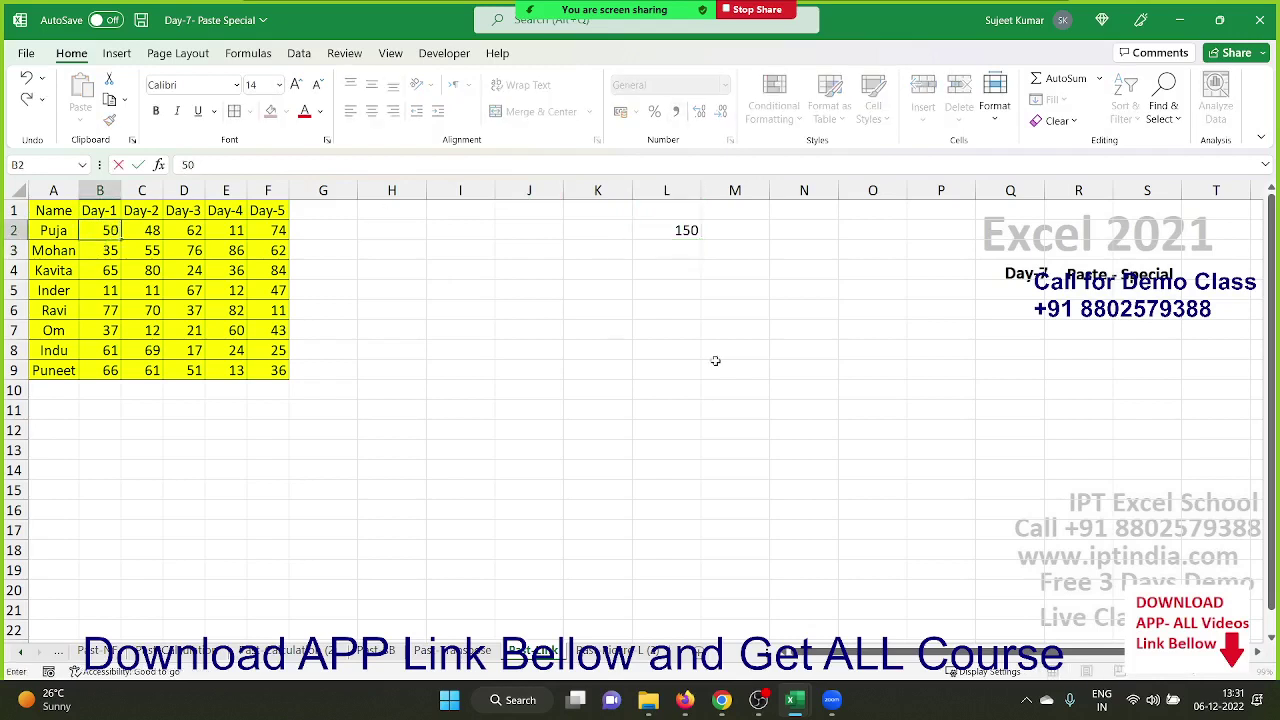
{"action": "key", "text": "Return"}
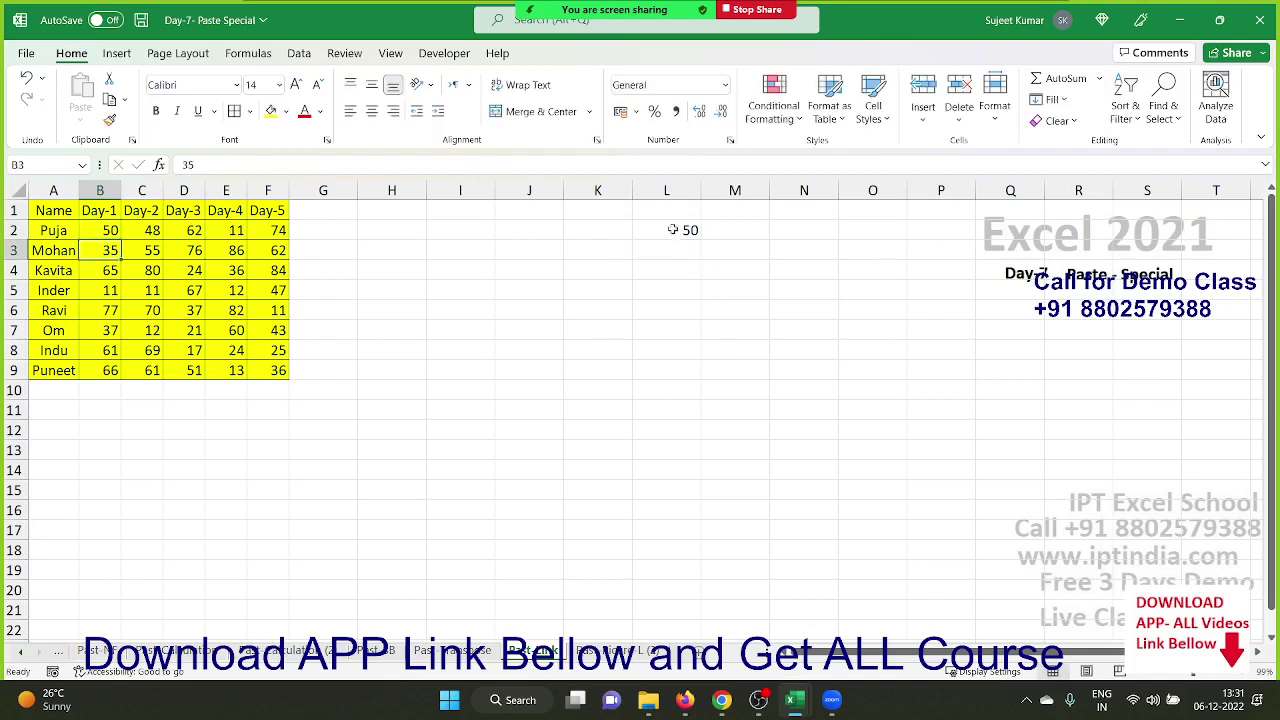
{"action": "left_click", "coordinate": [673, 229]}
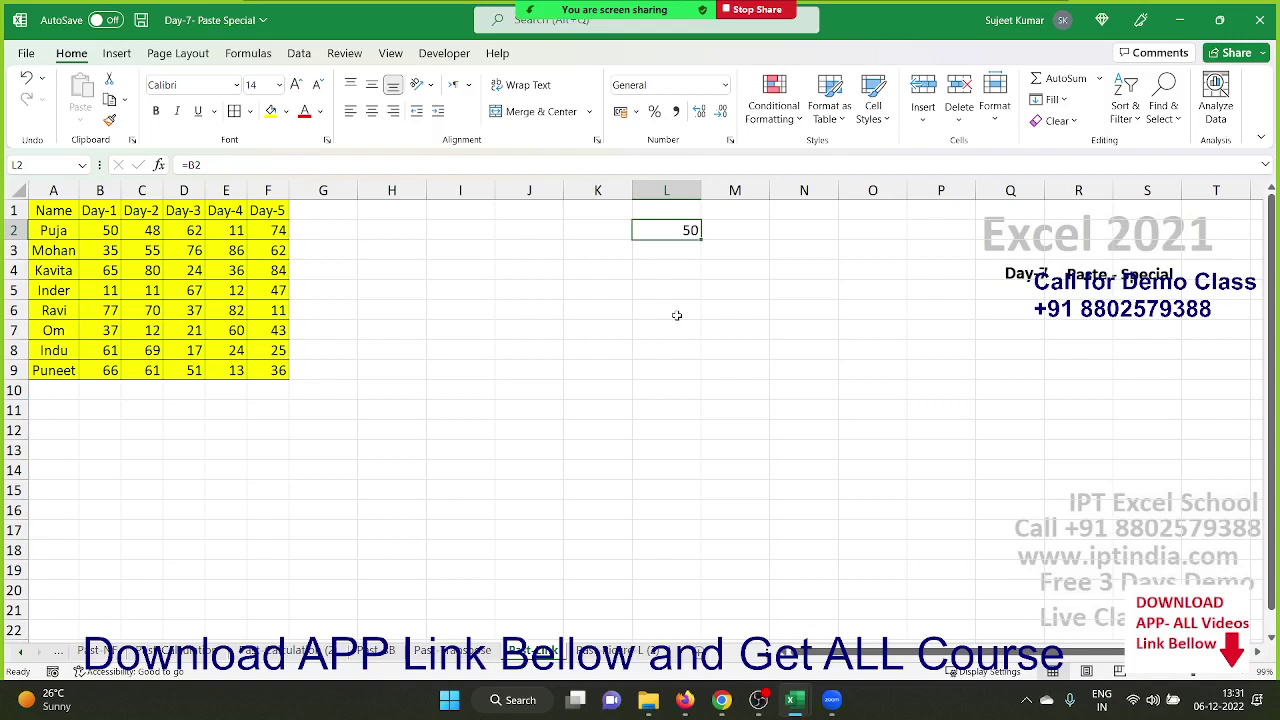
Link L3 to B3, then clear both test link cells L2:L3.
{"action": "key", "text": "Down"}
{"action": "type", "text": "="}
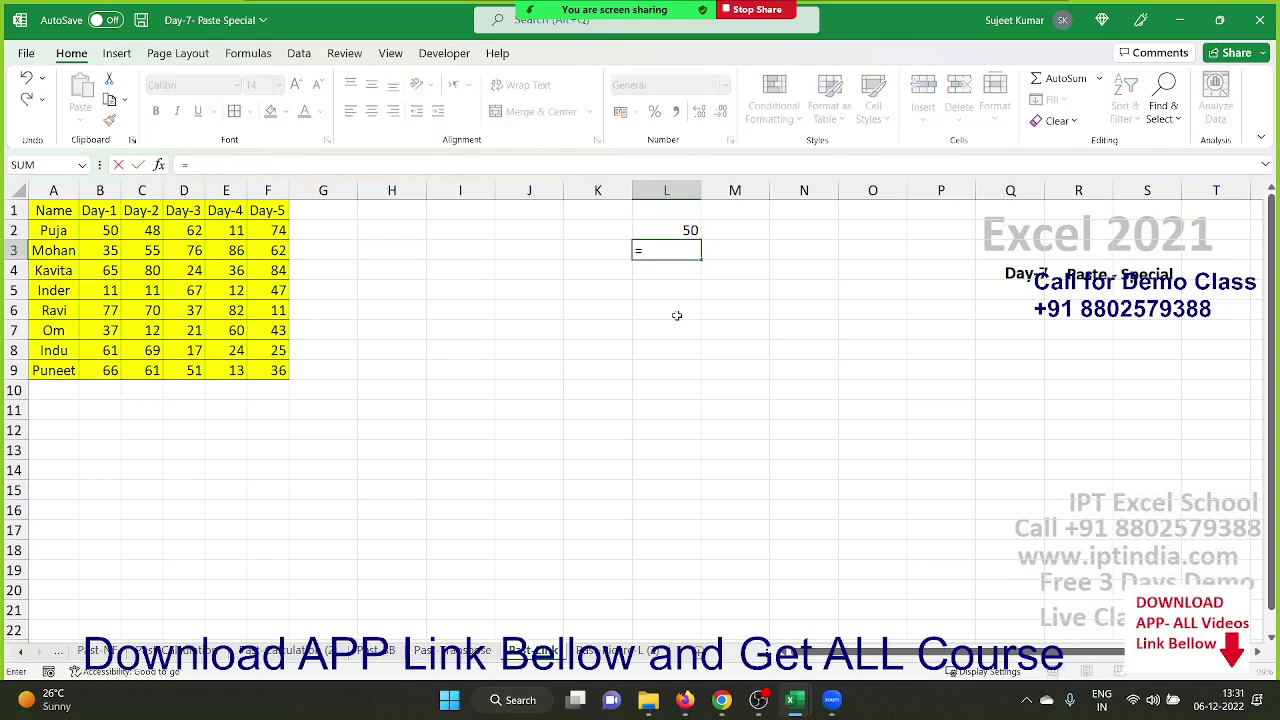
{"action": "left_click", "coordinate": [103, 252]}
{"action": "key", "text": "Return"}
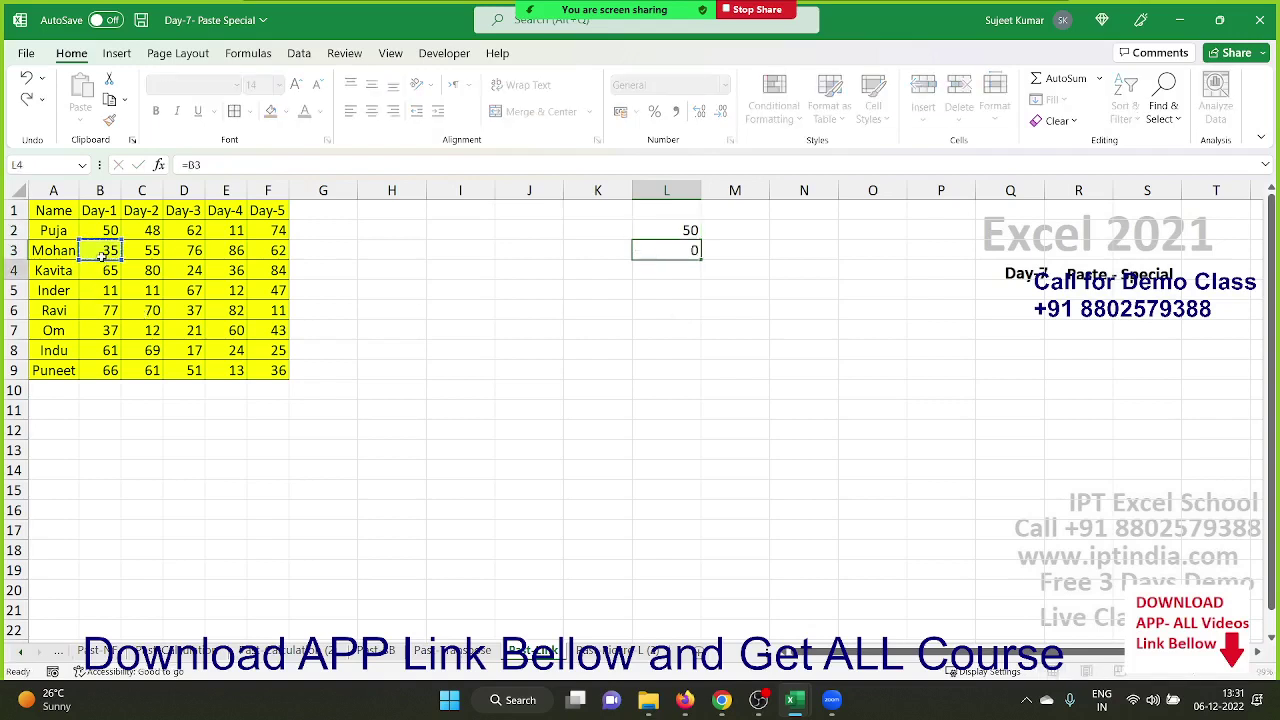
{"action": "key", "text": "Up"}
{"action": "key", "text": "Up"}
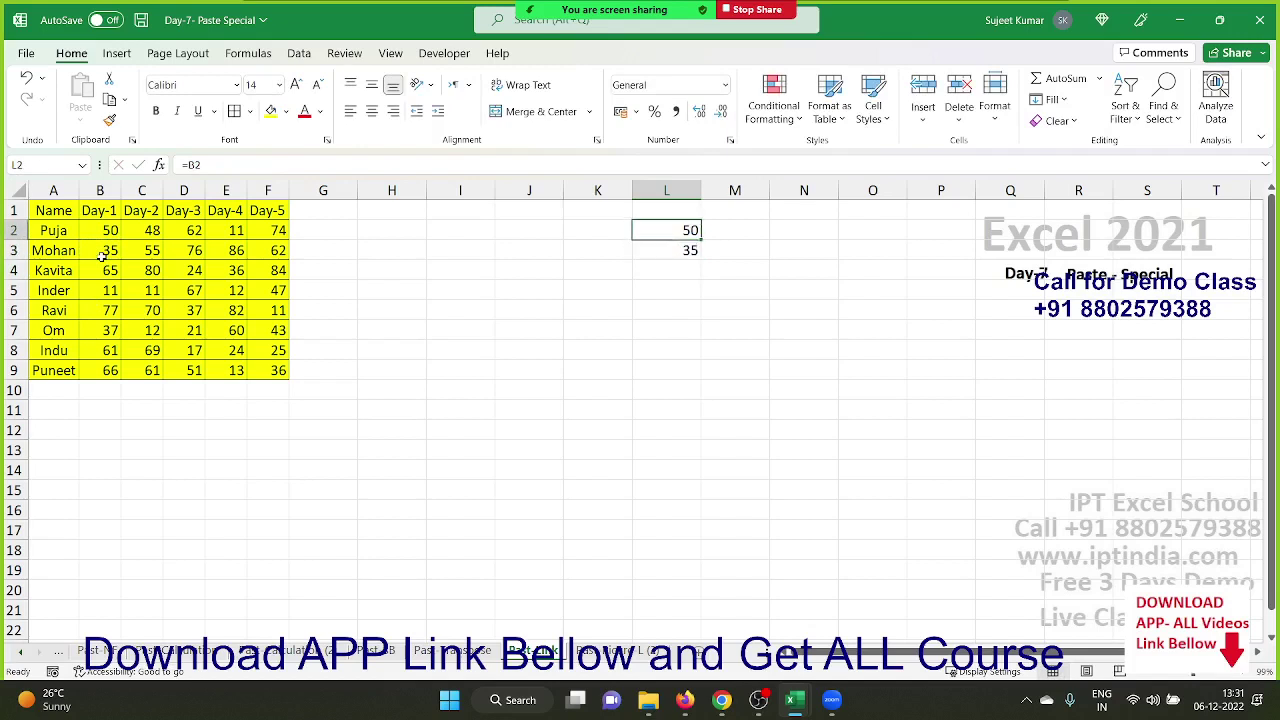
{"action": "key", "text": "shift+Down"}
{"action": "key", "text": "Delete"}
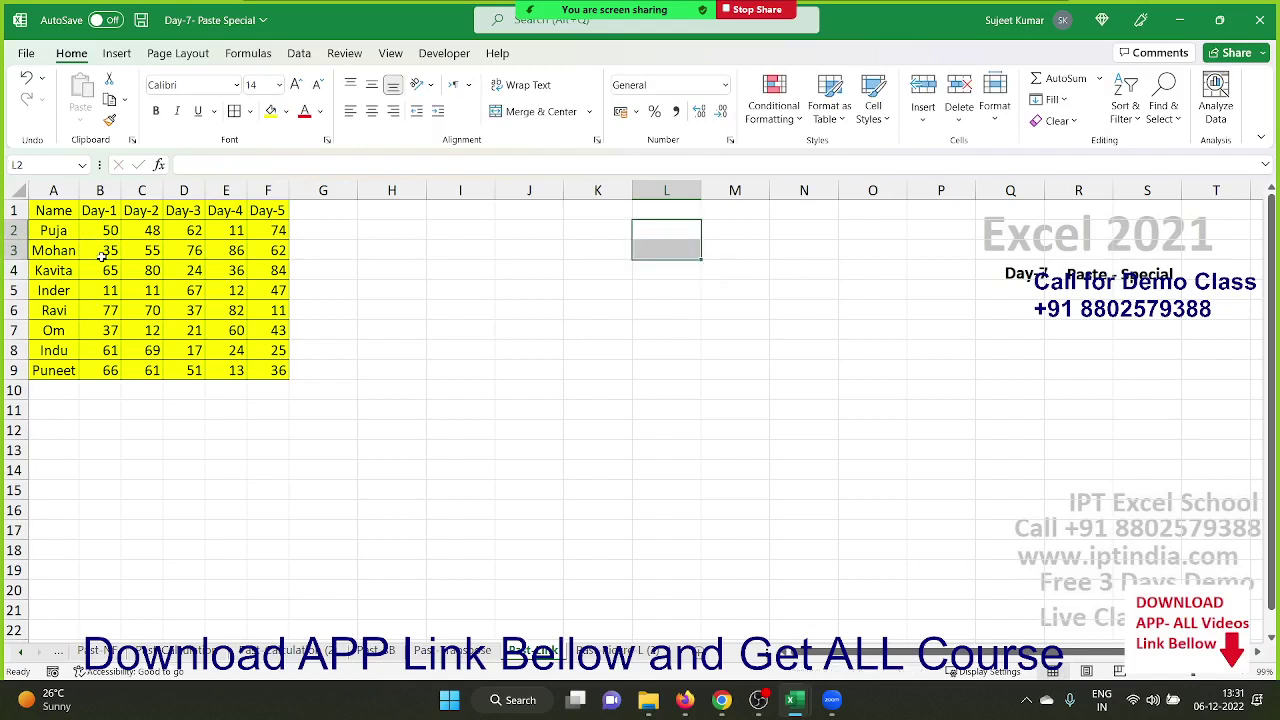
Copy the Name, Day-1, Day-2, Day-4 and Day-5 columns, leaving out Day-3.
{"action": "left_click_drag", "start_coordinate": [35, 214], "coordinate": [153, 375]}
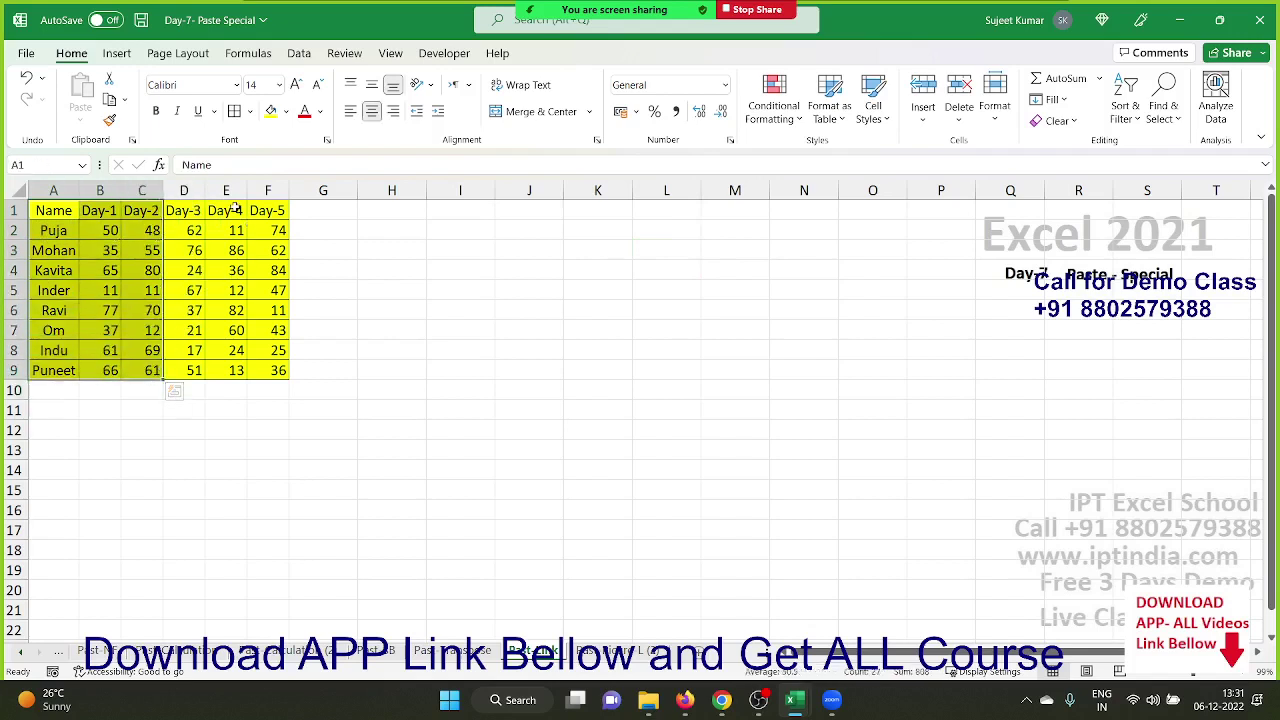
{"action": "left_click_drag", "start_coordinate": [230, 212], "coordinate": [263, 365], "text": "ctrl"}
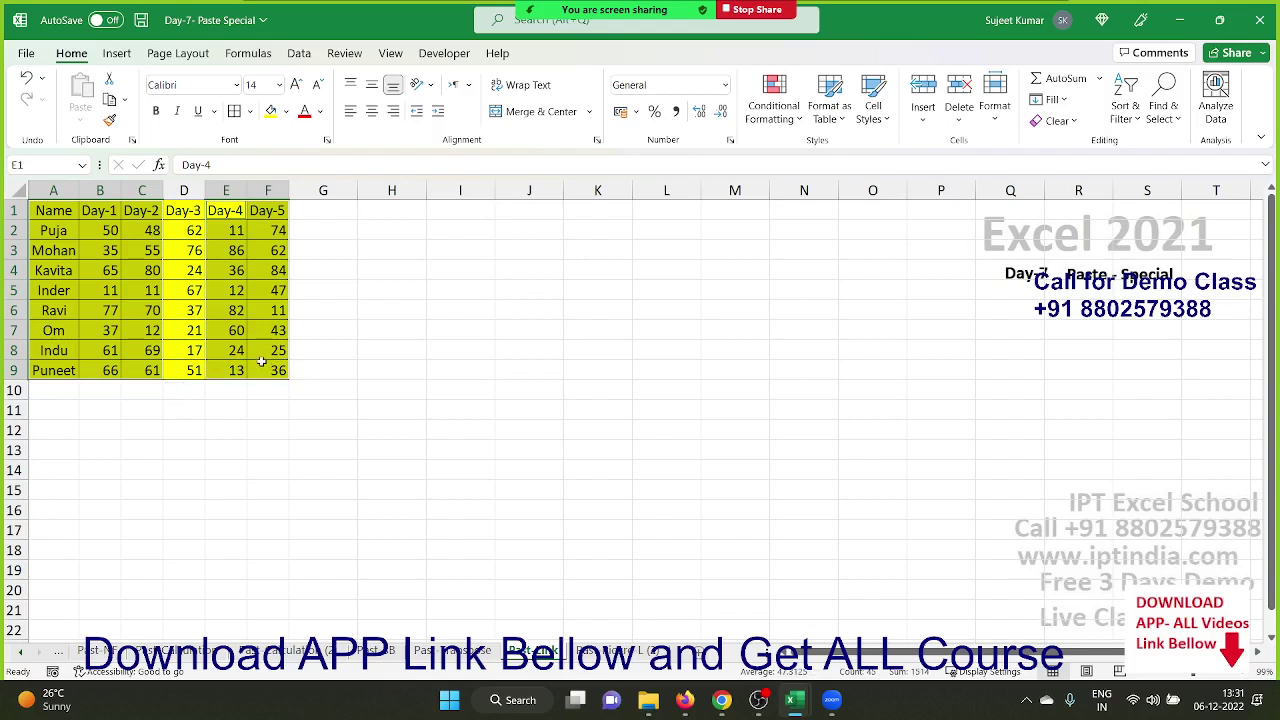
{"action": "key", "text": "ctrl+c"}
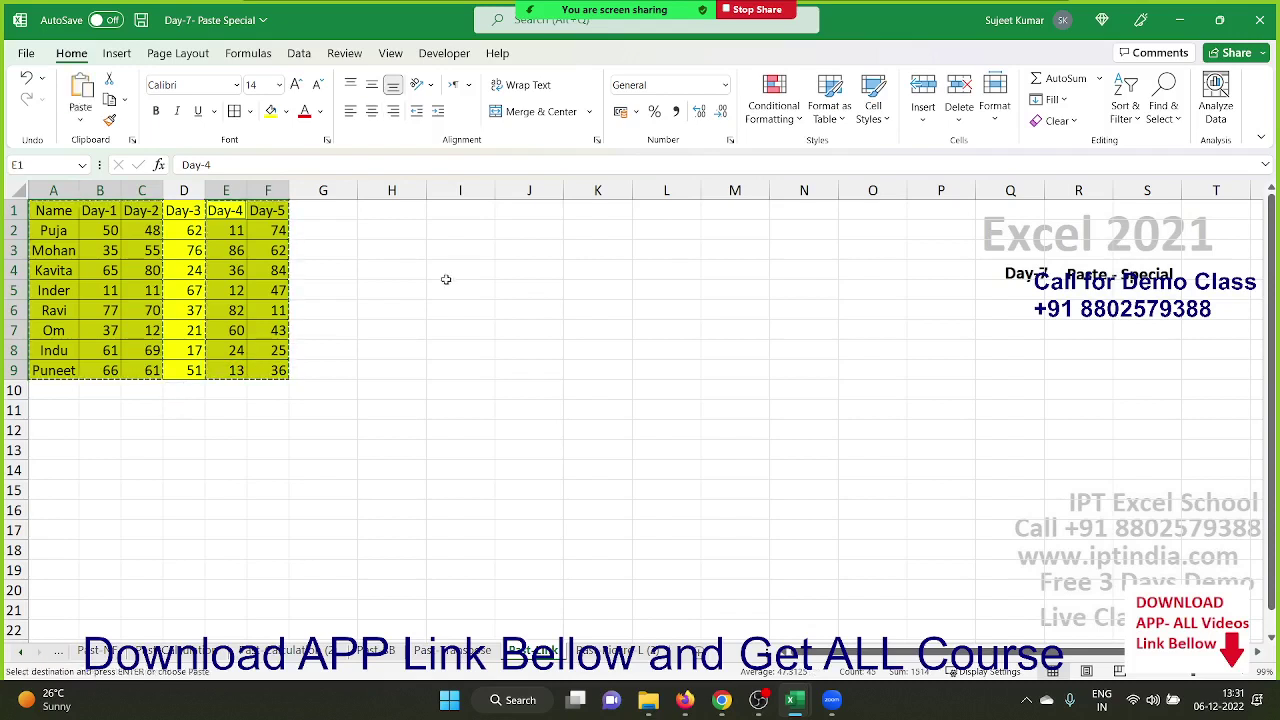
Paste Link the copied columns at K1, then switch to the sheet with the ten-row table.
{"action": "left_click", "coordinate": [585, 213]}
{"action": "right_click", "coordinate": [588, 211]}
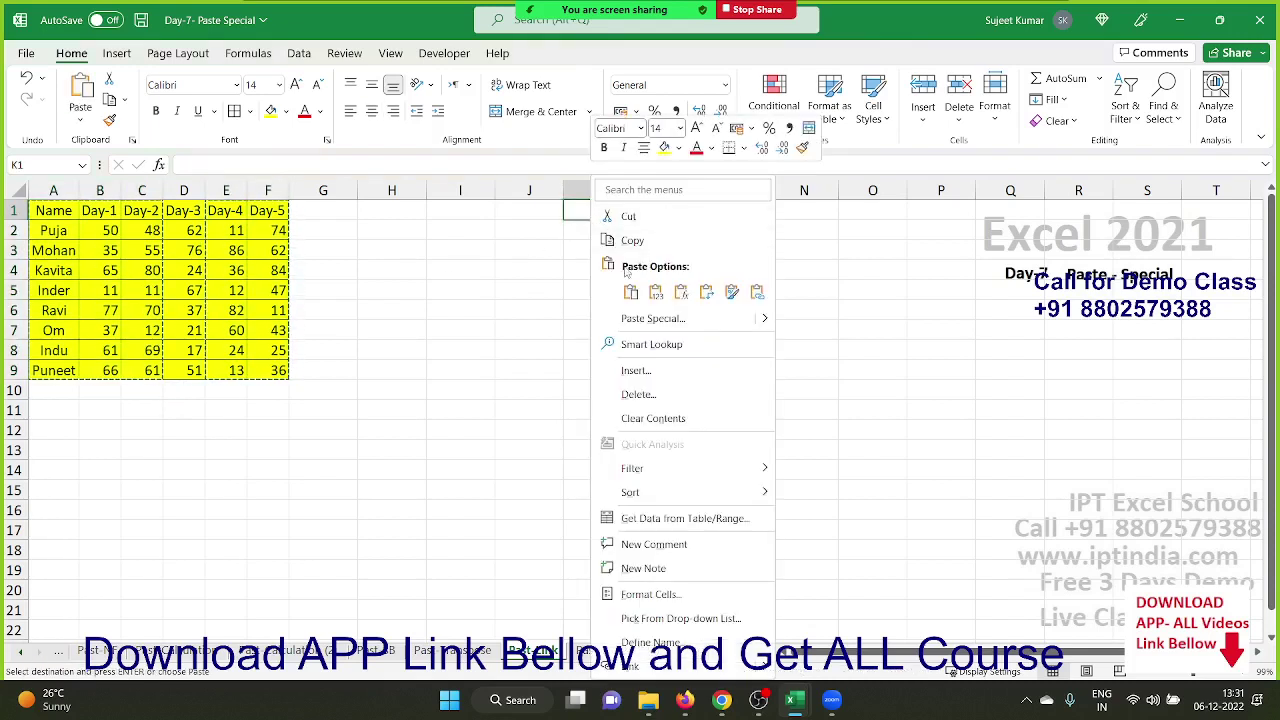
{"action": "left_click", "coordinate": [639, 319]}
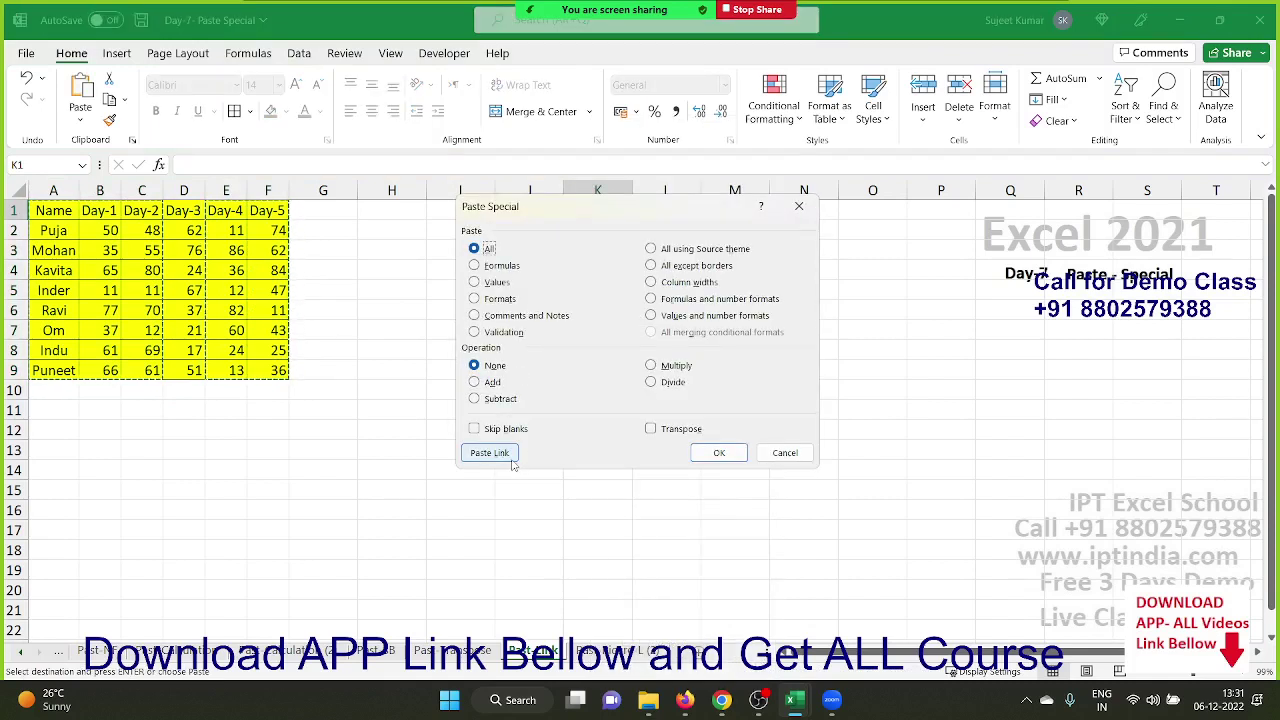
{"action": "left_click", "coordinate": [510, 458]}
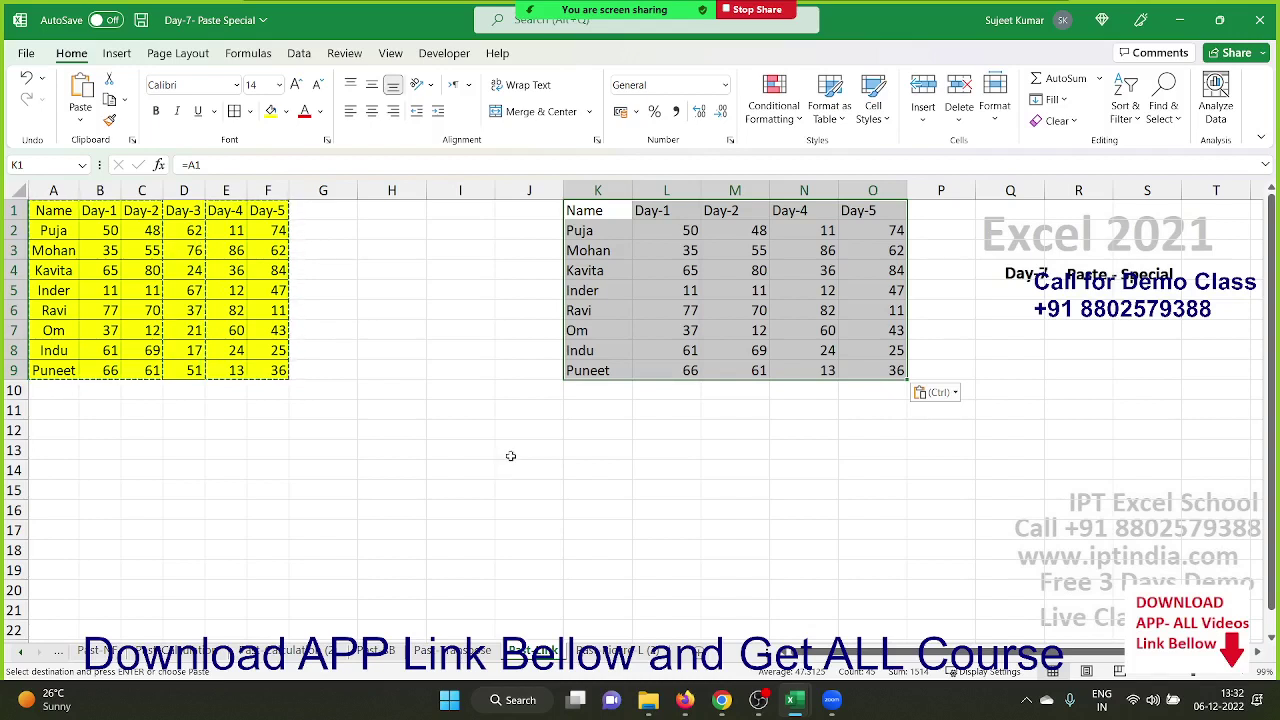
{"action": "left_click", "coordinate": [506, 488]}
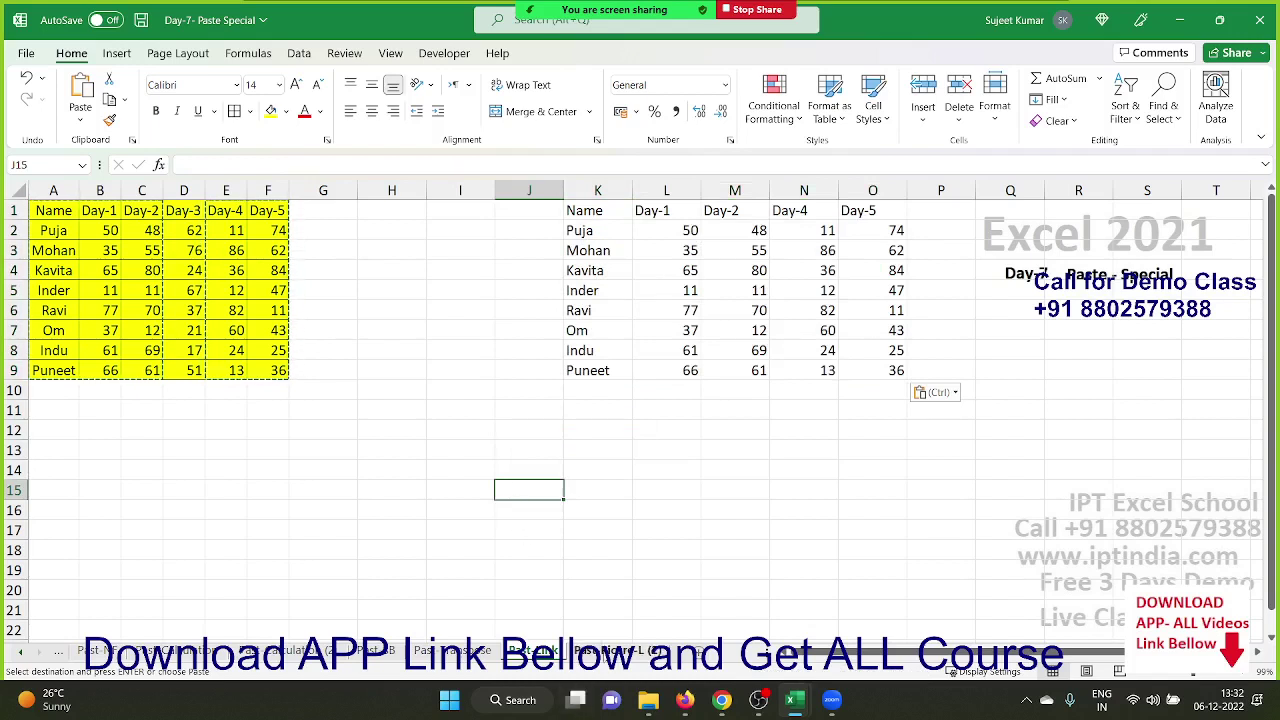
{"action": "left_click", "coordinate": [453, 651]}
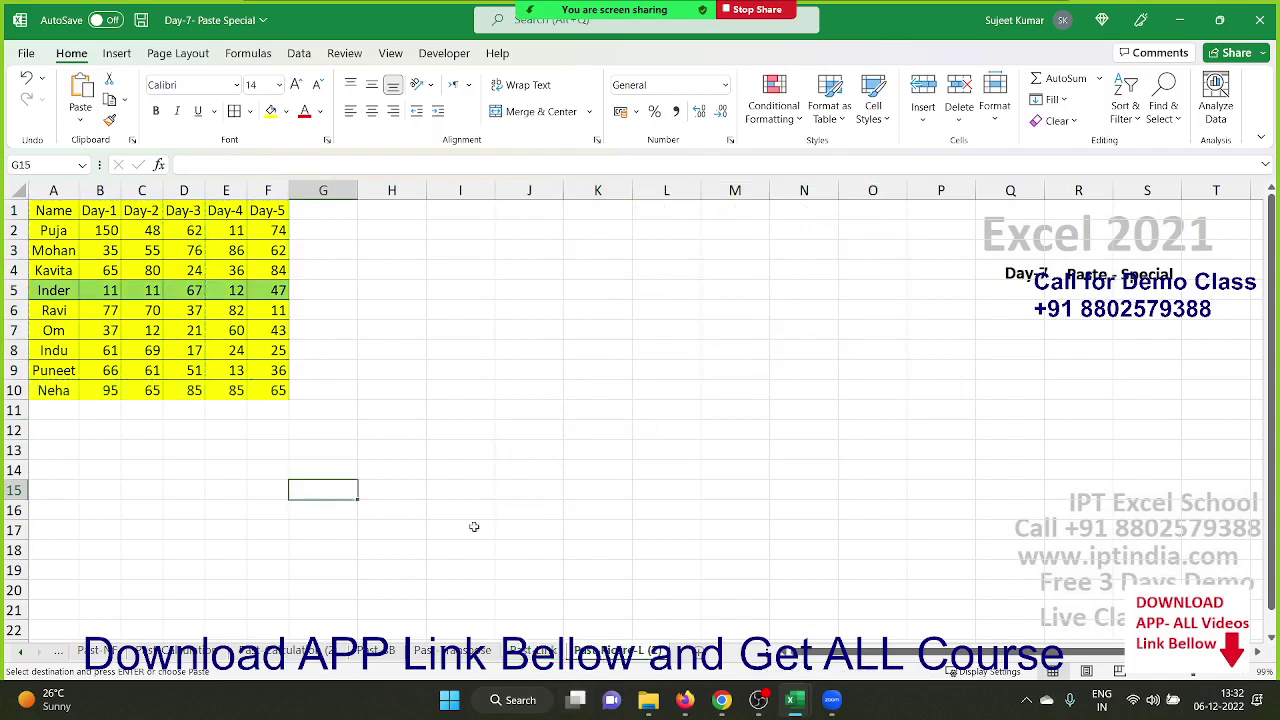
Copy the A1:F10 table and paste it as a Picture at H1.
{"action": "left_click", "coordinate": [362, 428]}
{"action": "left_click_drag", "start_coordinate": [278, 388], "coordinate": [115, 240]}
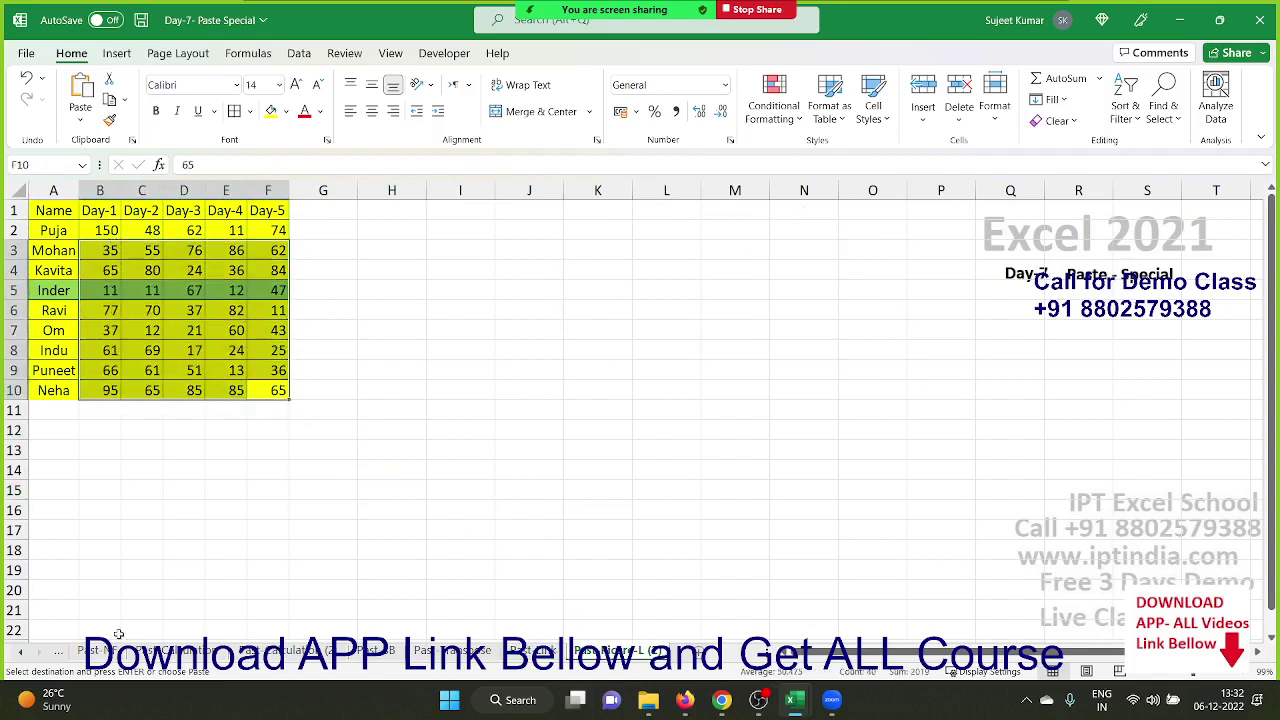
{"action": "left_click", "coordinate": [140, 289]}
{"action": "left_click_drag", "start_coordinate": [45, 191], "coordinate": [140, 293]}
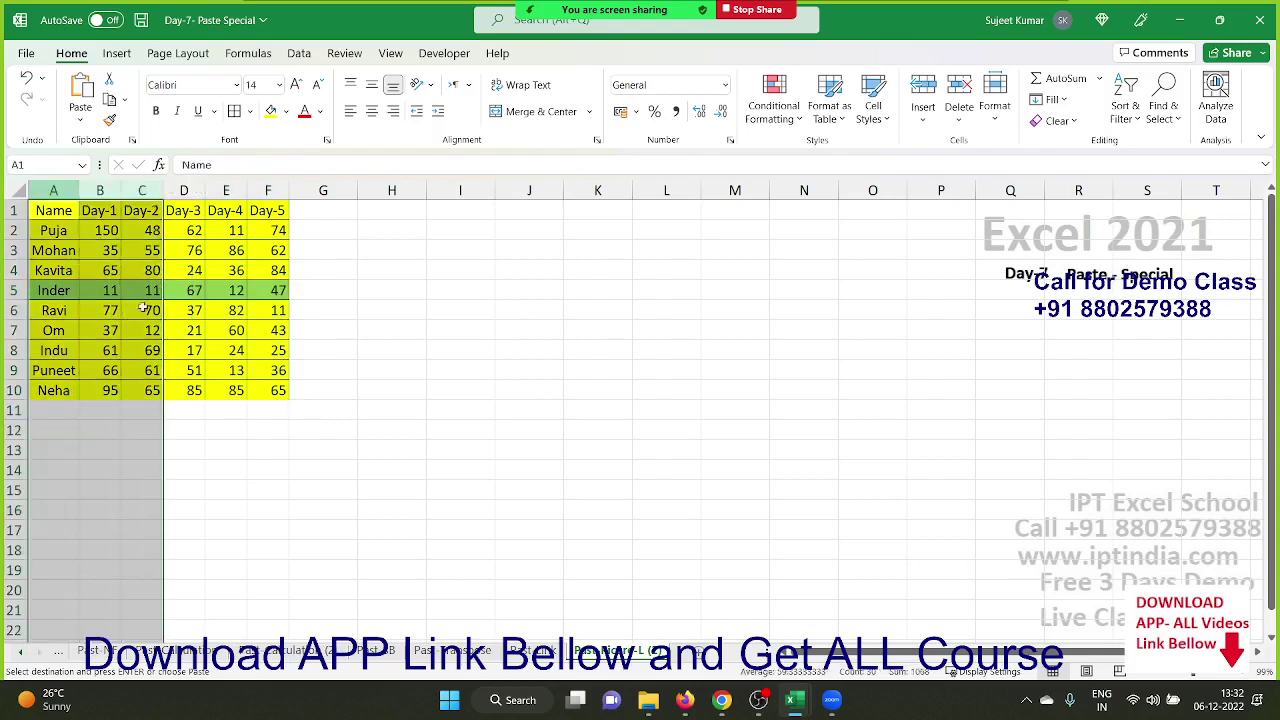
{"action": "left_click", "coordinate": [192, 372]}
{"action": "left_click_drag", "start_coordinate": [280, 390], "coordinate": [40, 200]}
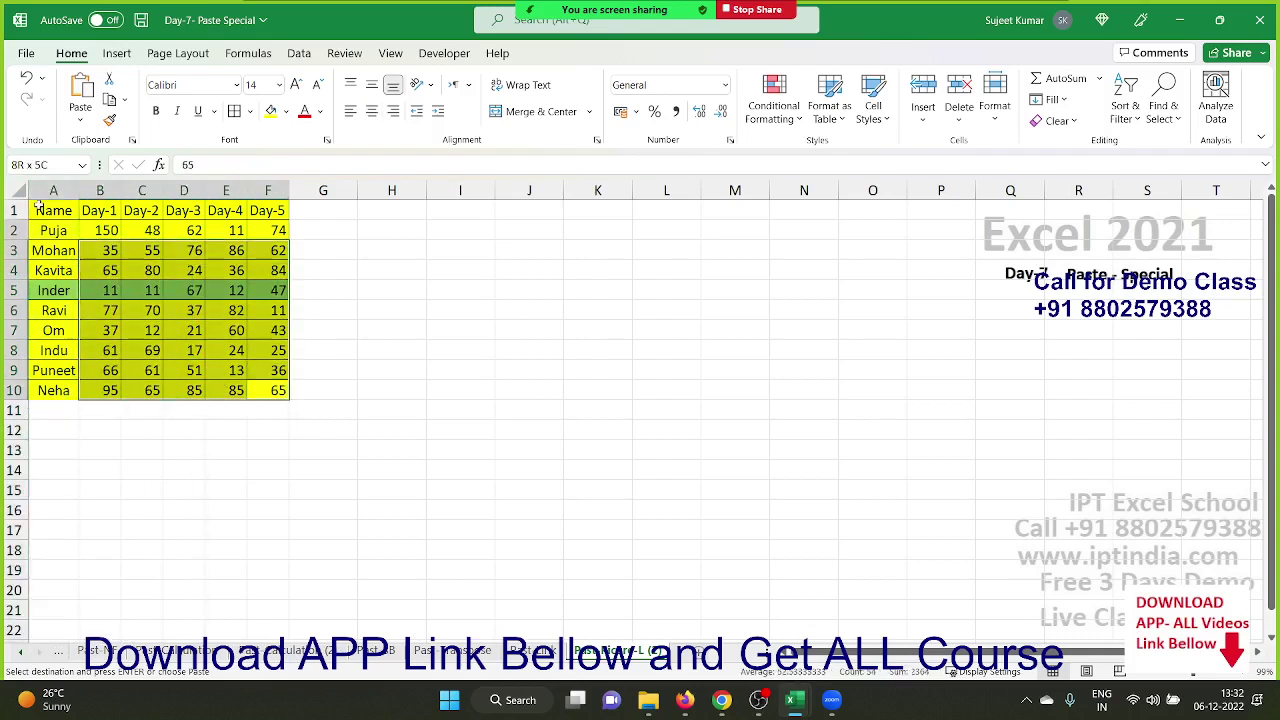
{"action": "key", "text": "ctrl+c"}
{"action": "left_click", "coordinate": [360, 210]}
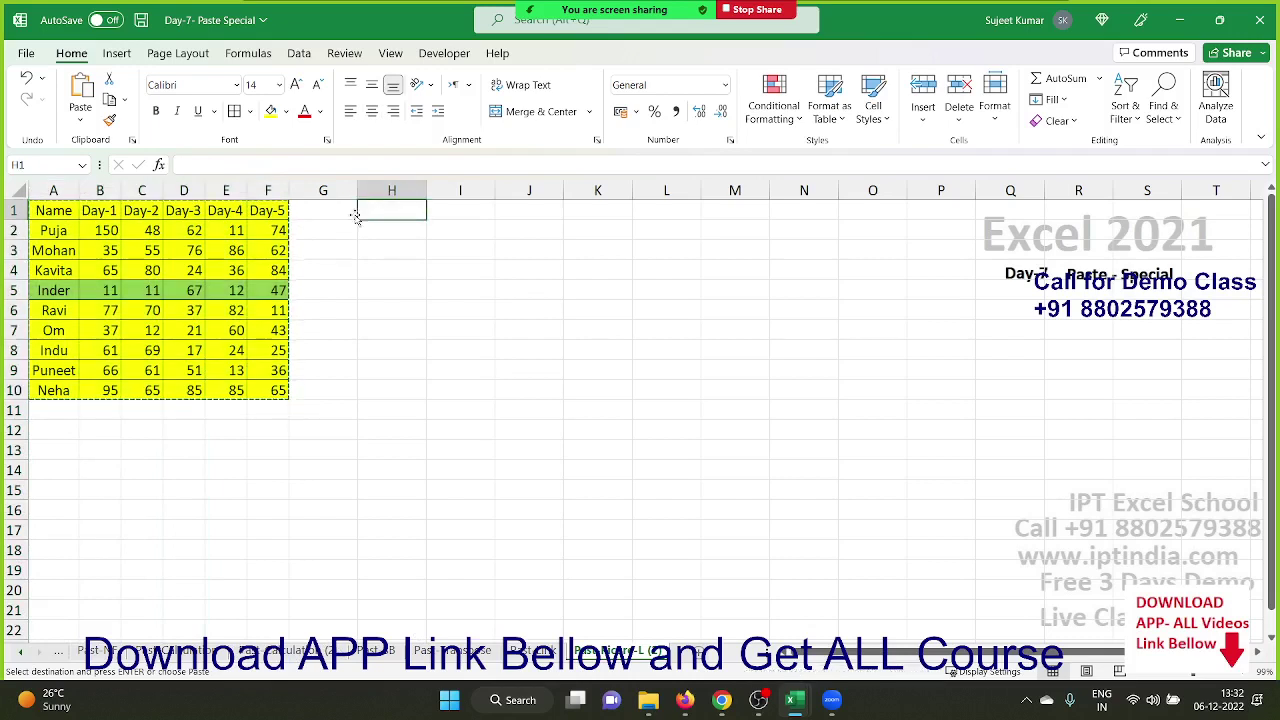
{"action": "left_click", "coordinate": [79, 120]}
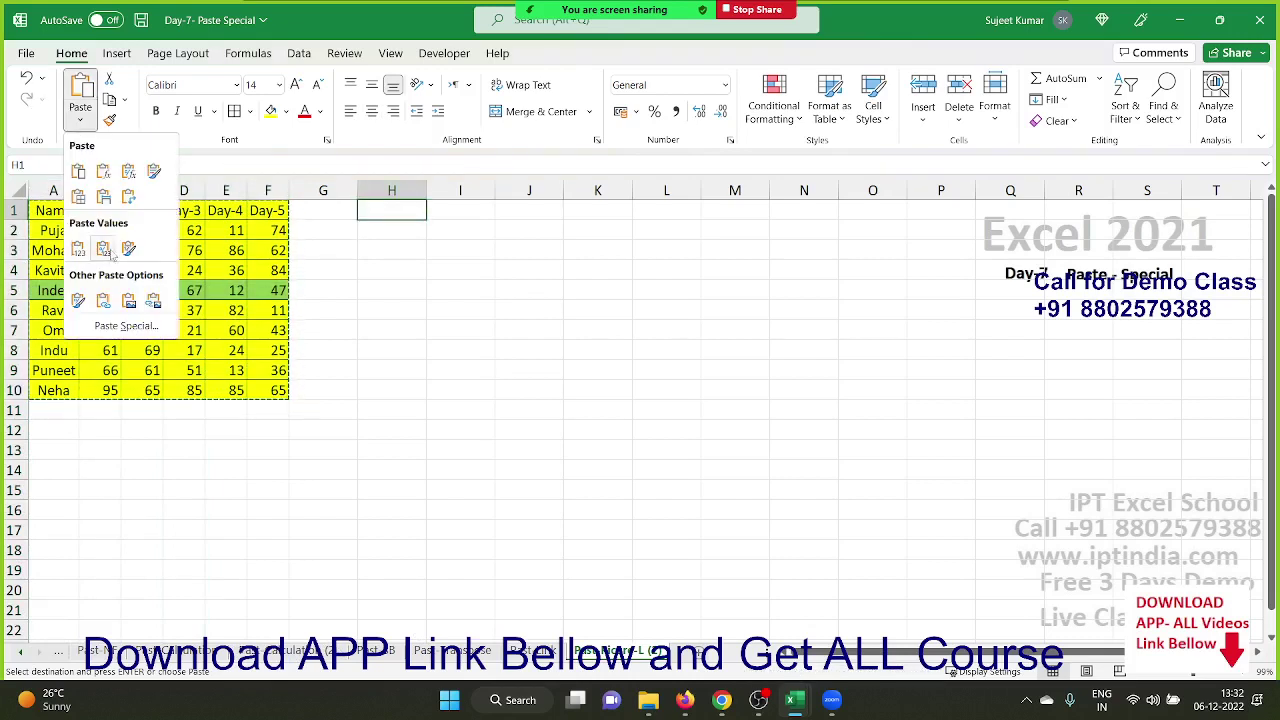
{"action": "left_click", "coordinate": [129, 304]}
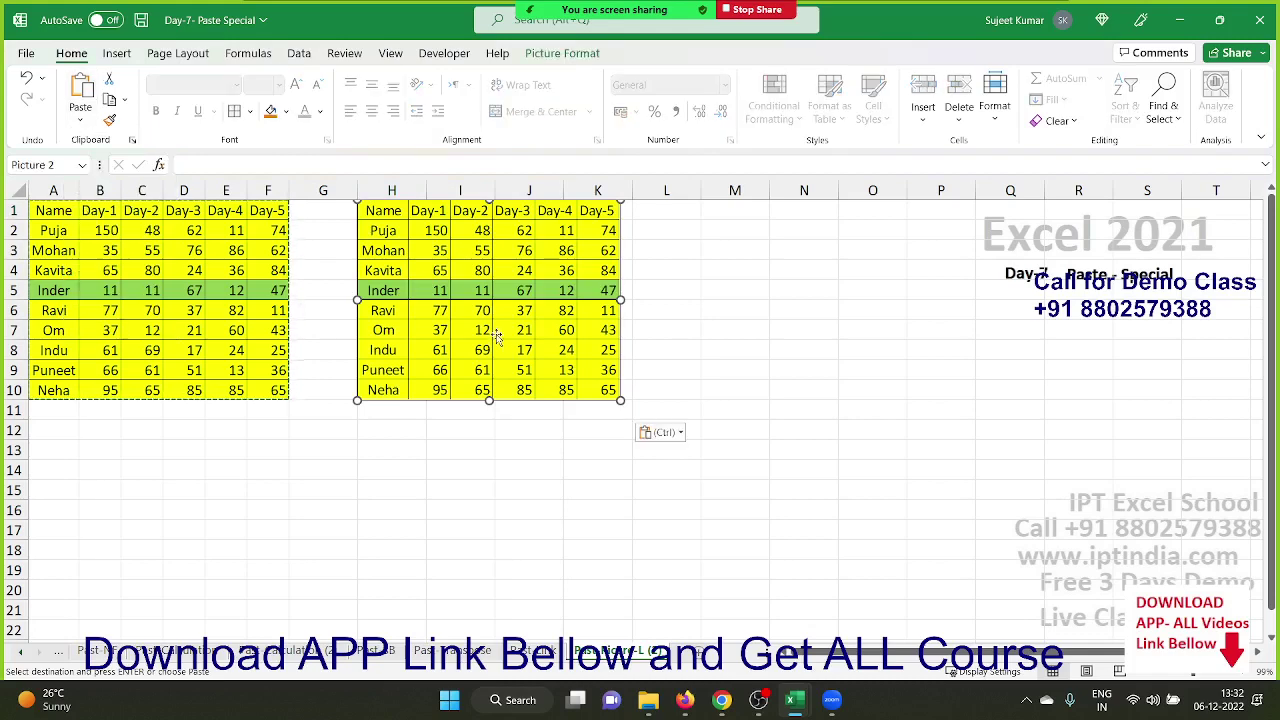
Shrink the table picture, rotate it about 25° clockwise and move it over columns M–O.
{"action": "left_click_drag", "start_coordinate": [496, 334], "coordinate": [706, 367]}
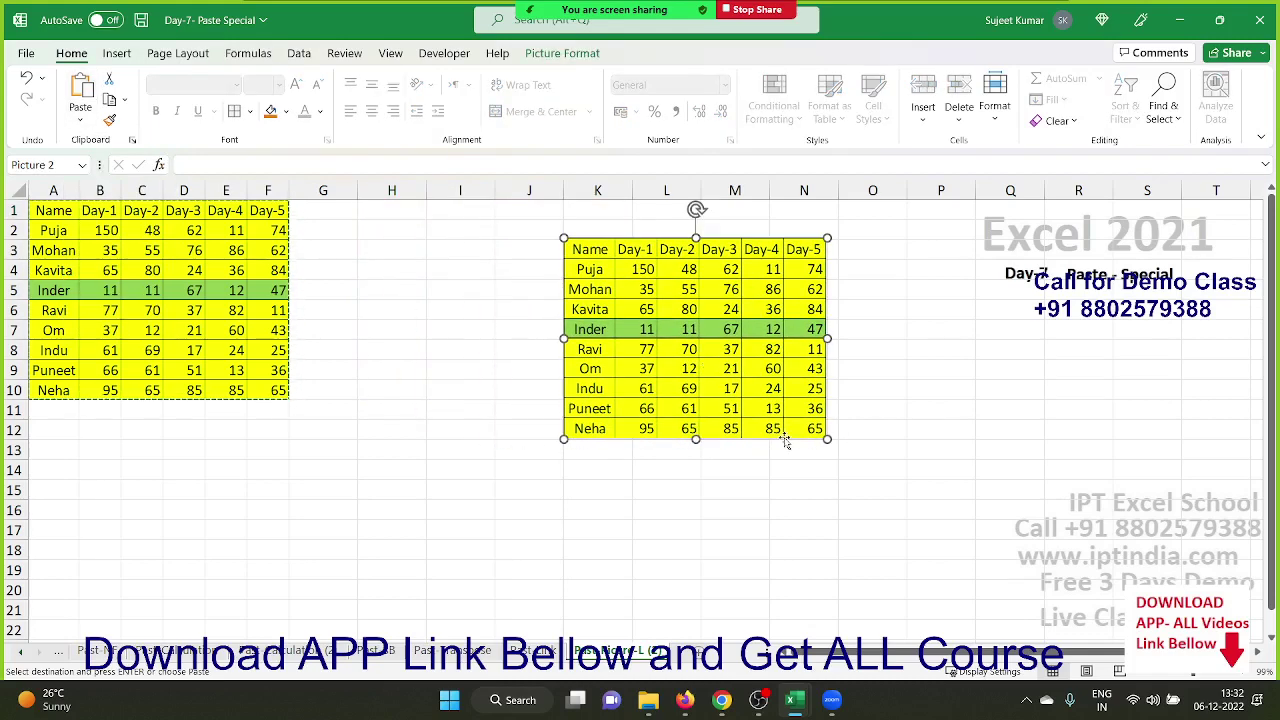
{"action": "left_click_drag", "start_coordinate": [827, 440], "coordinate": [684, 350]}
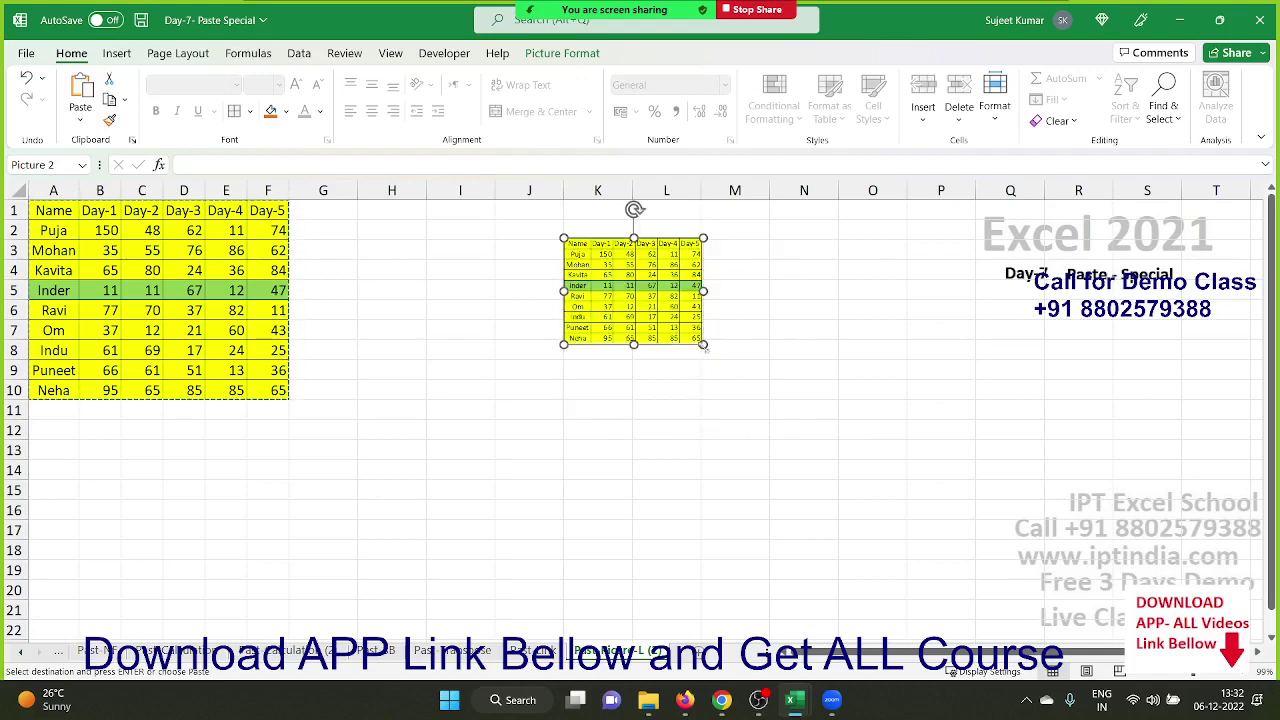
{"action": "mouse_move", "coordinate": [705, 346]}
{"action": "left_mouse_down"}
{"action": "mouse_move", "coordinate": [772, 398]}
{"action": "mouse_move", "coordinate": [708, 320]}
{"action": "mouse_move", "coordinate": [733, 365]}
{"action": "left_mouse_up"}
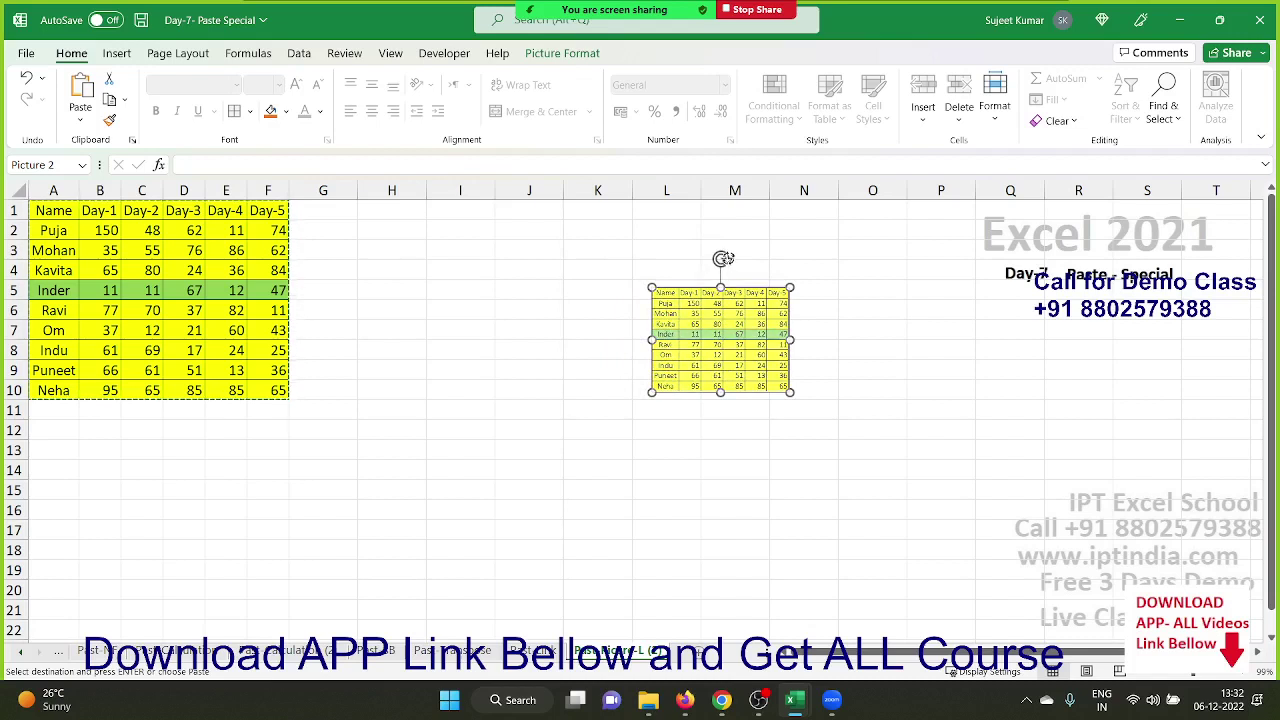
{"action": "left_click_drag", "start_coordinate": [723, 258], "coordinate": [800, 274]}
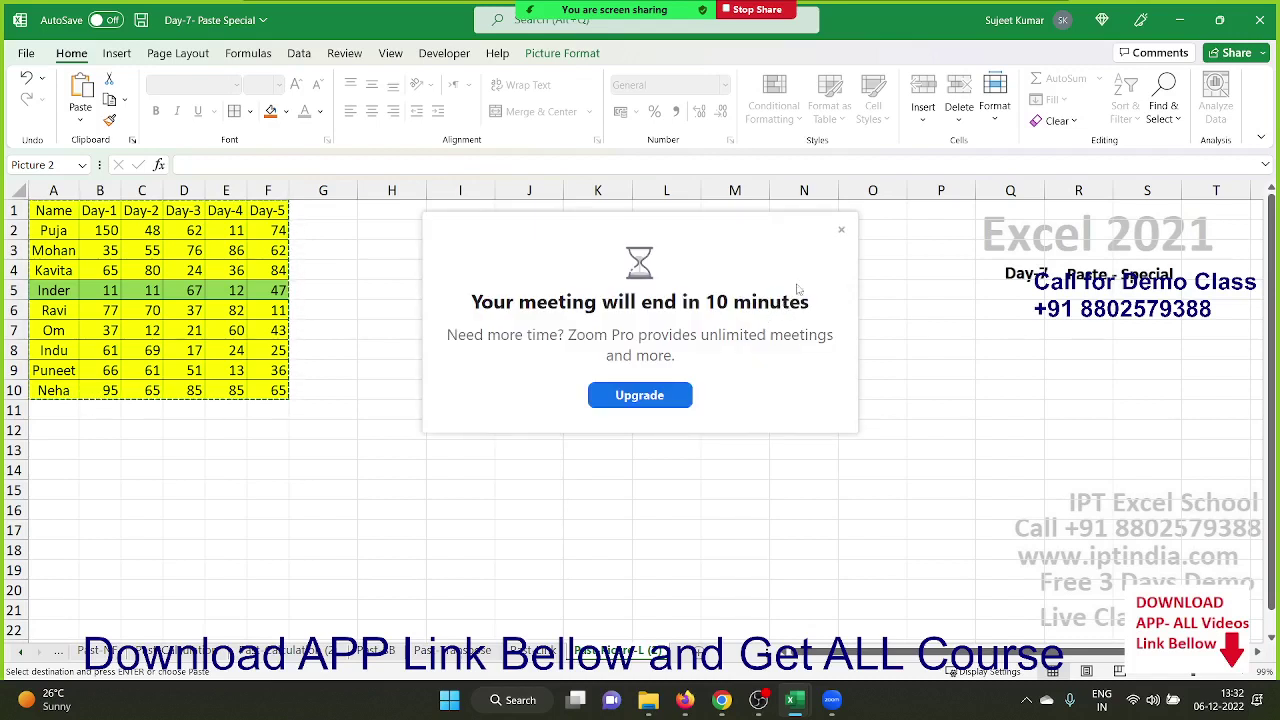
{"action": "left_click", "coordinate": [842, 232]}
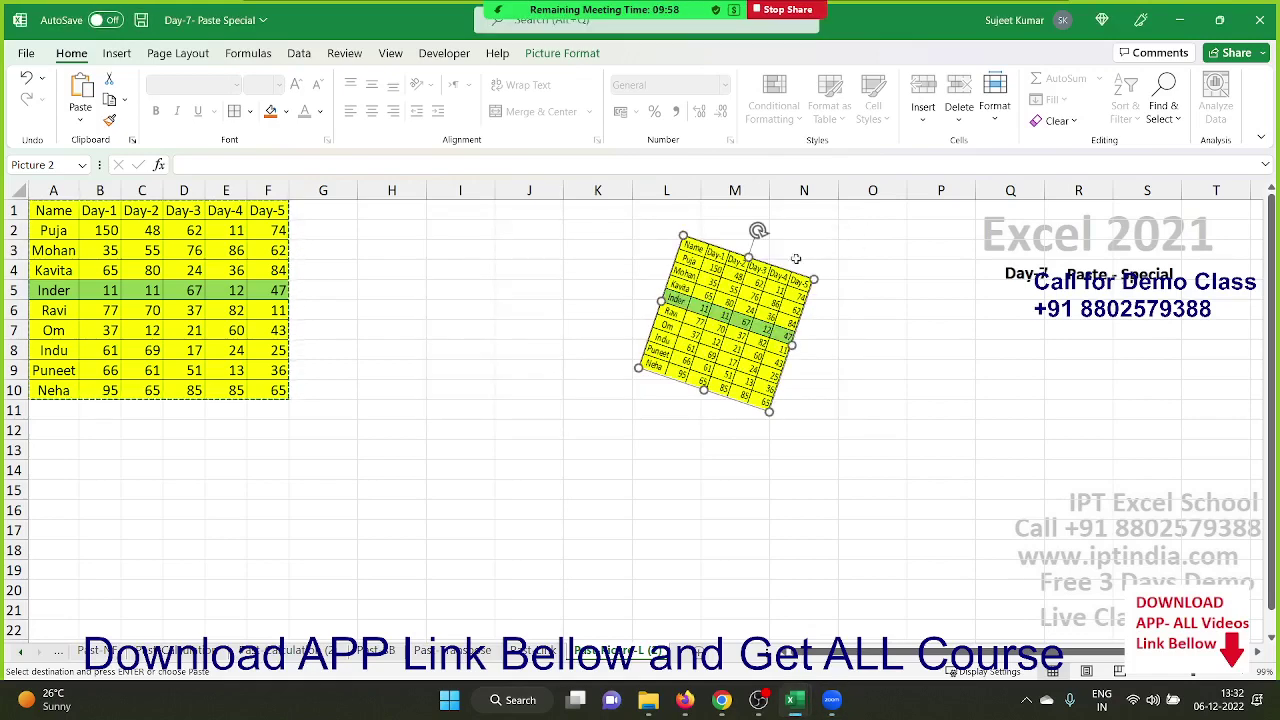
{"action": "left_click_drag", "start_coordinate": [742, 311], "coordinate": [830, 280]}
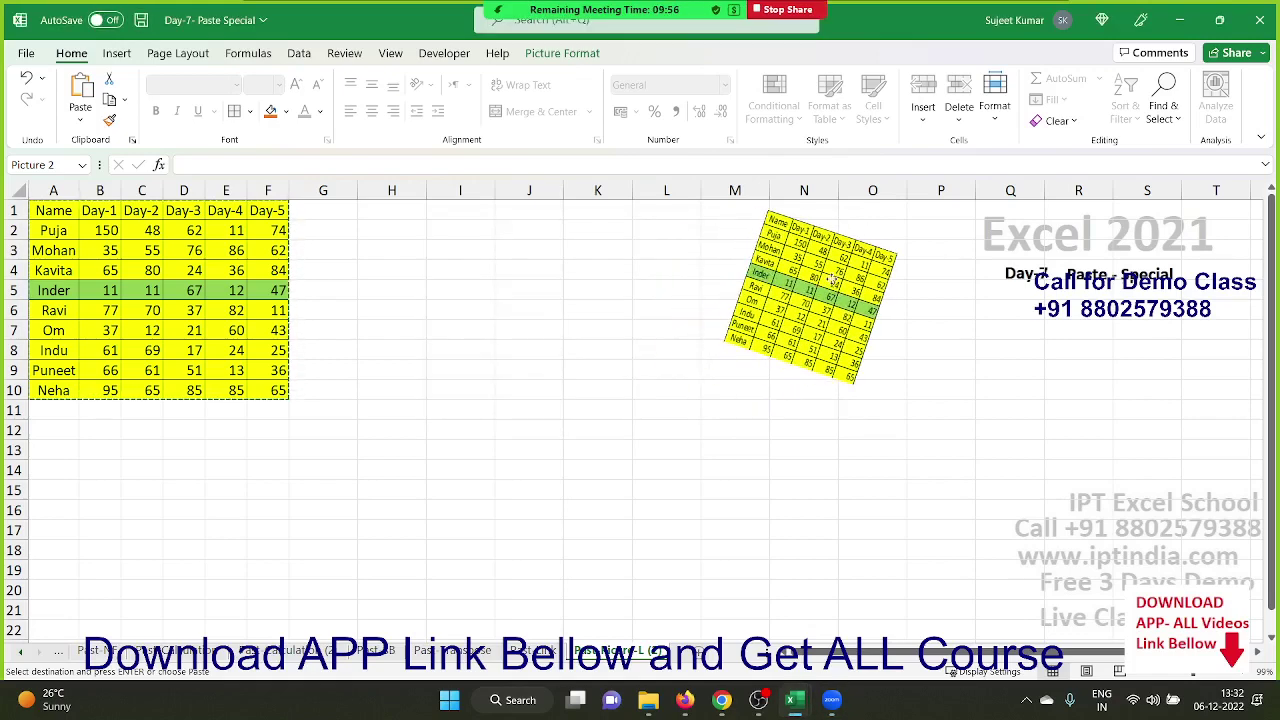
{"action": "left_click", "coordinate": [561, 372]}
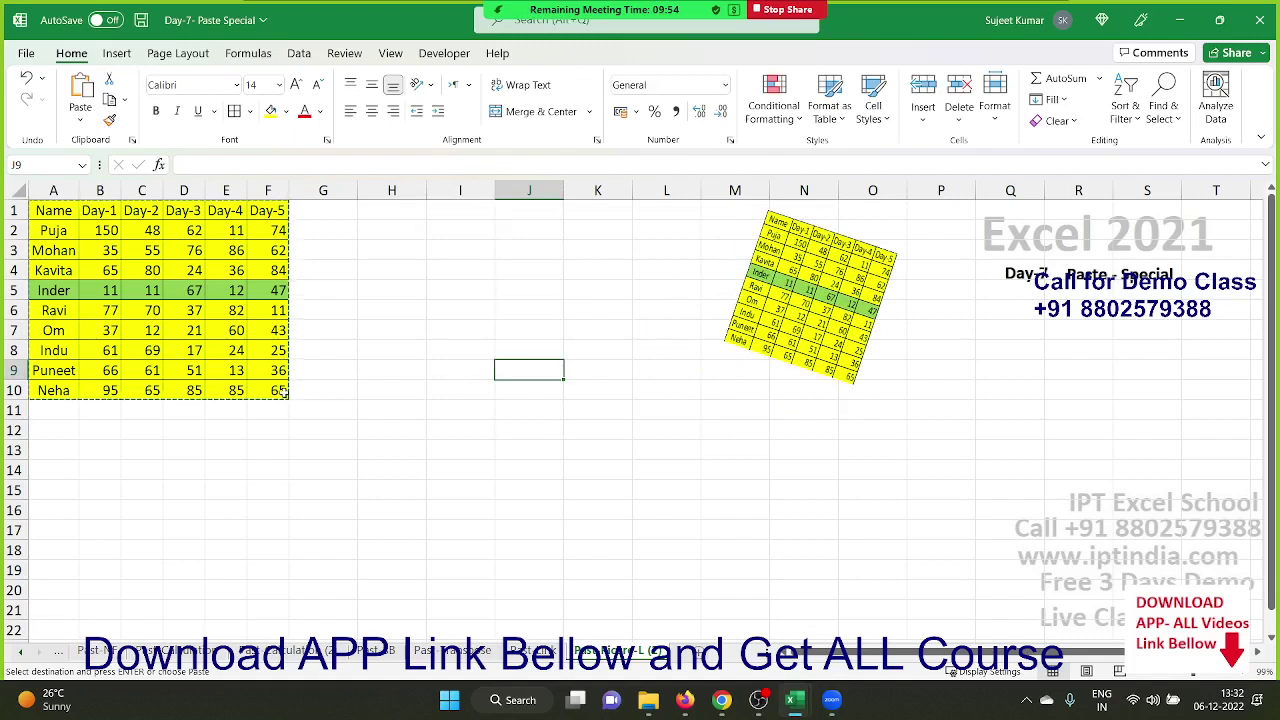
{"action": "left_click_drag", "start_coordinate": [283, 390], "coordinate": [56, 163]}
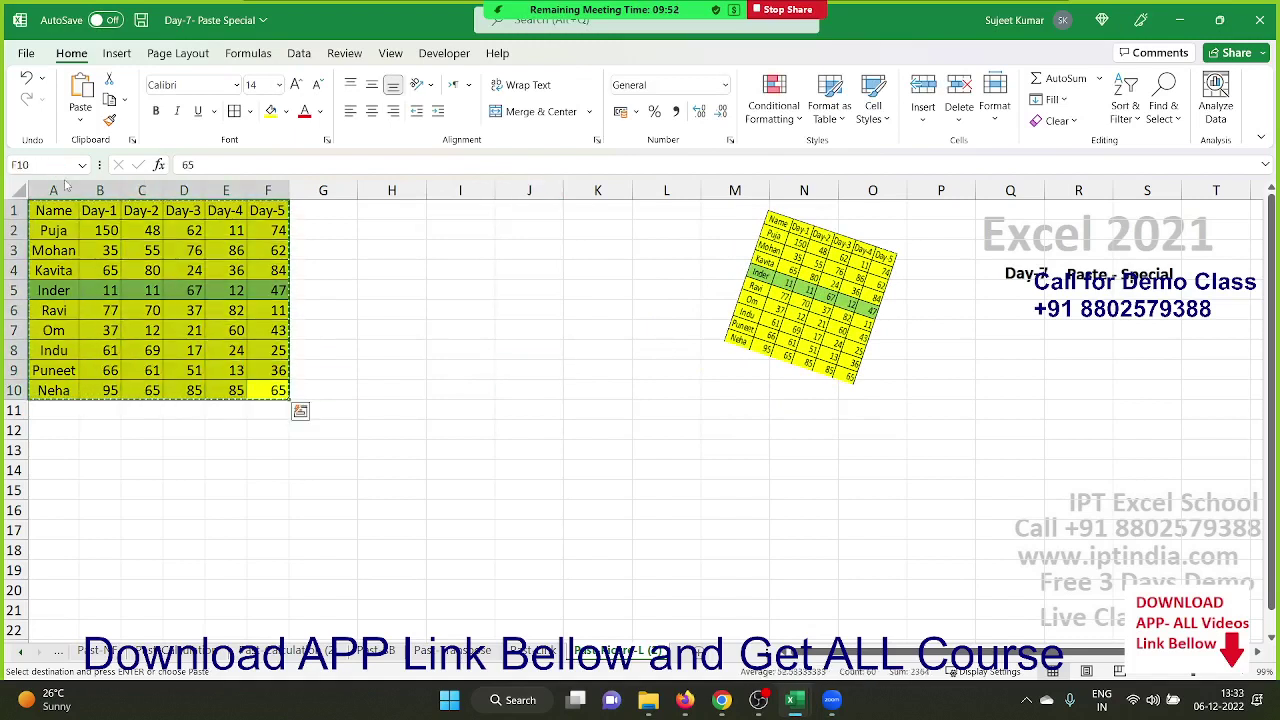
Paste a Linked Picture of the A1:F10 table at cell J9.
{"action": "left_click", "coordinate": [508, 369]}
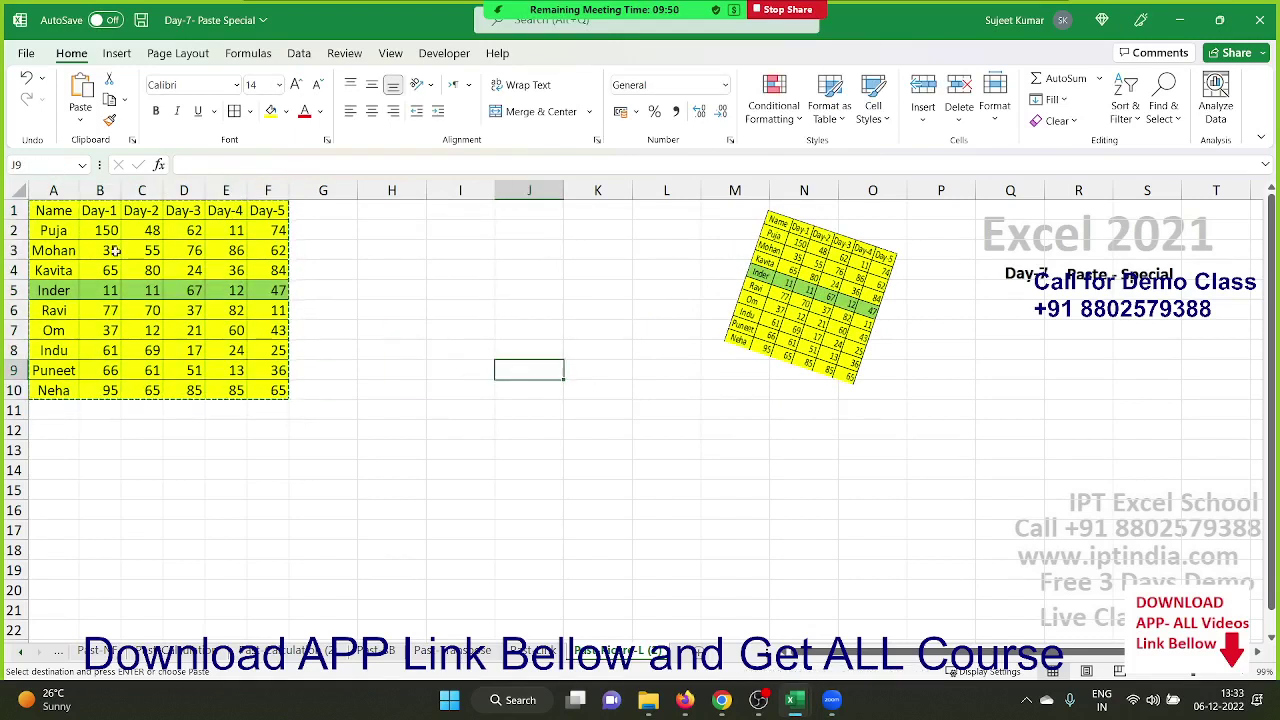
{"action": "left_click", "coordinate": [80, 119]}
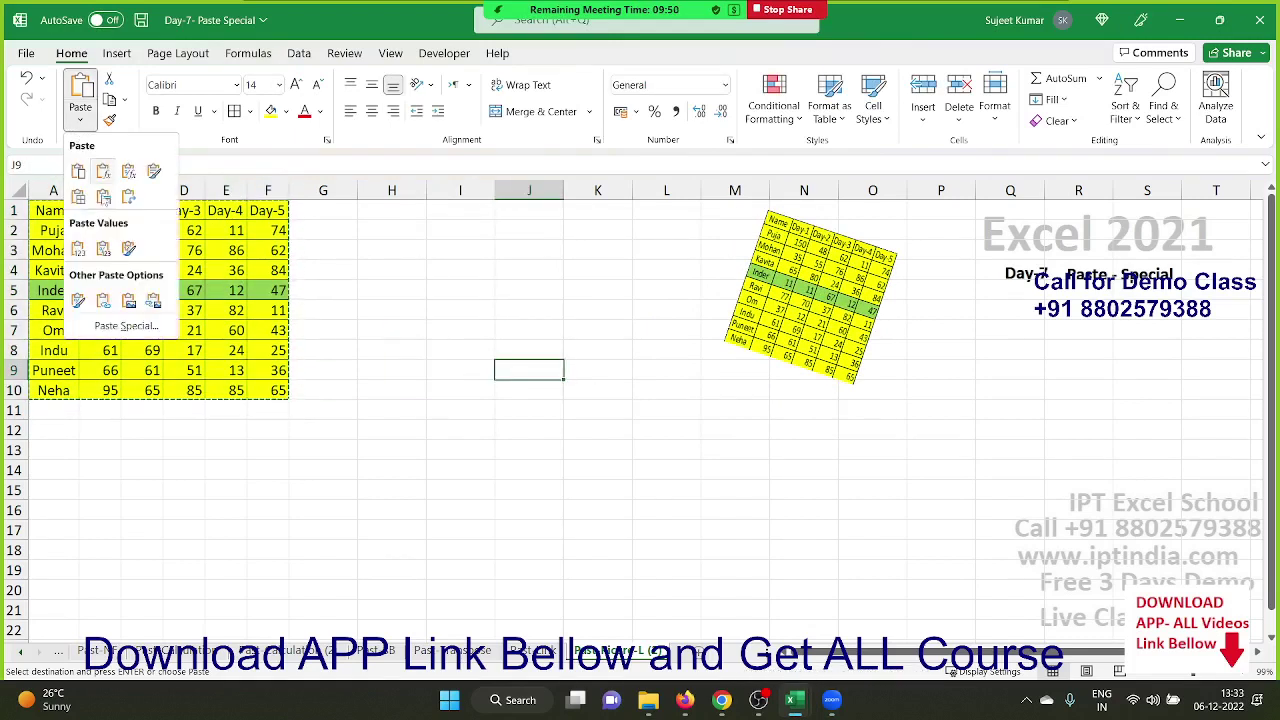
{"action": "left_click", "coordinate": [155, 303]}
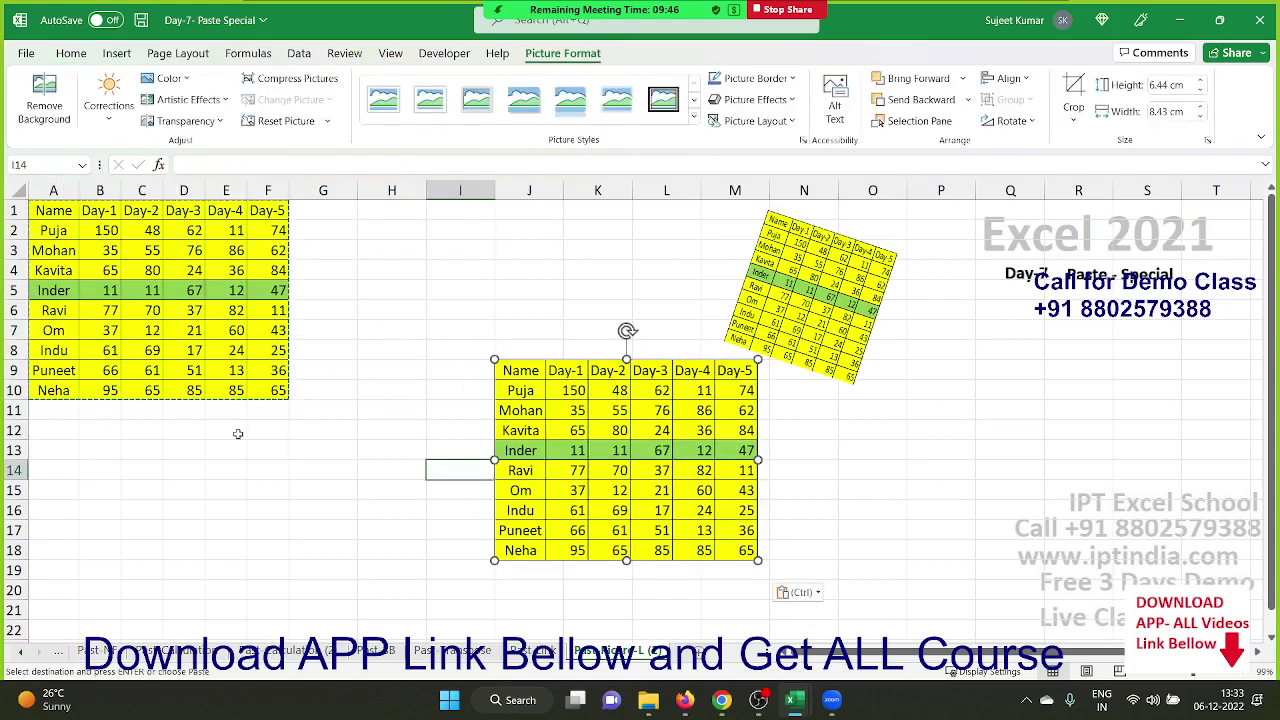
{"action": "key", "text": "Escape"}
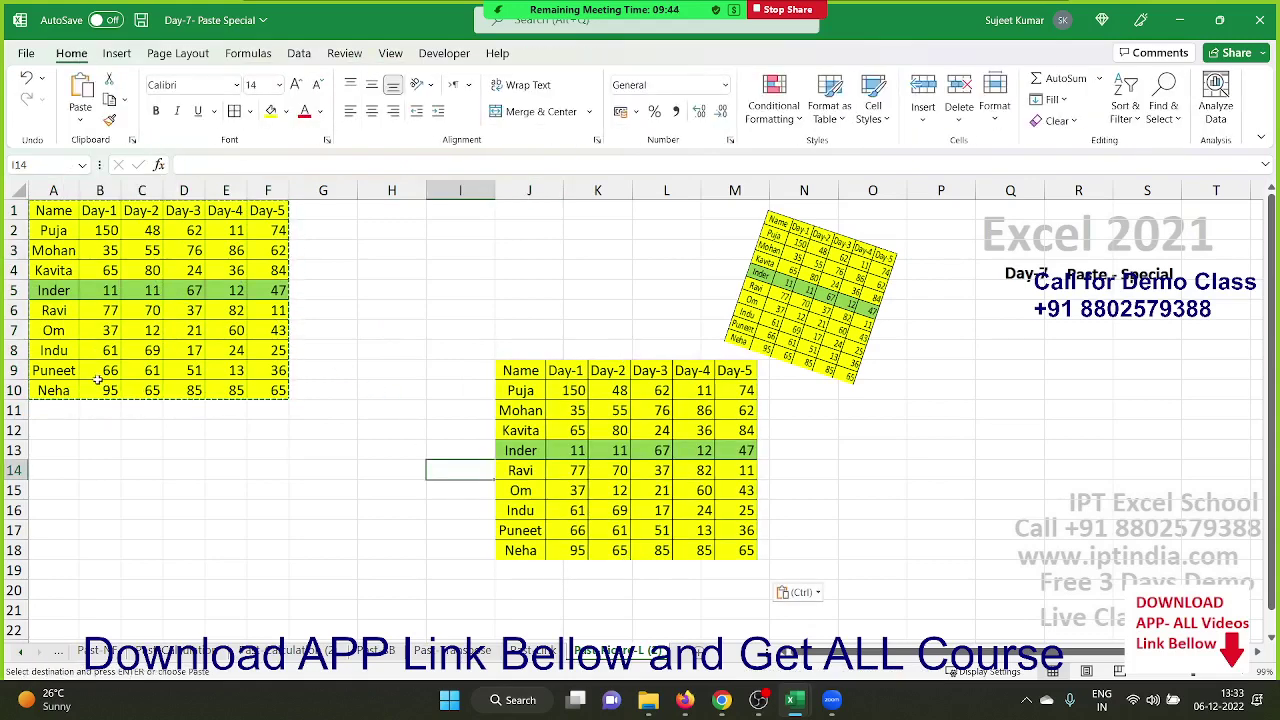
Fill Puneet's table row with blue.
{"action": "left_click_drag", "start_coordinate": [75, 372], "coordinate": [268, 372]}
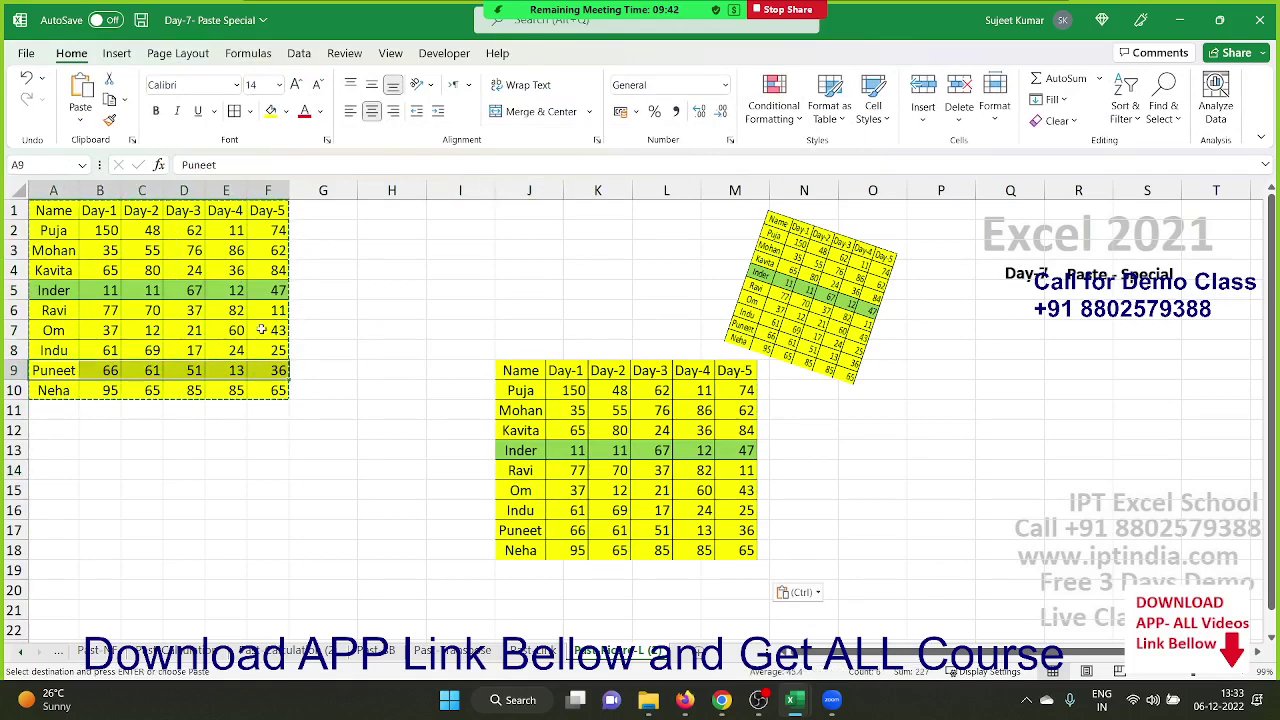
{"action": "left_click", "coordinate": [286, 111]}
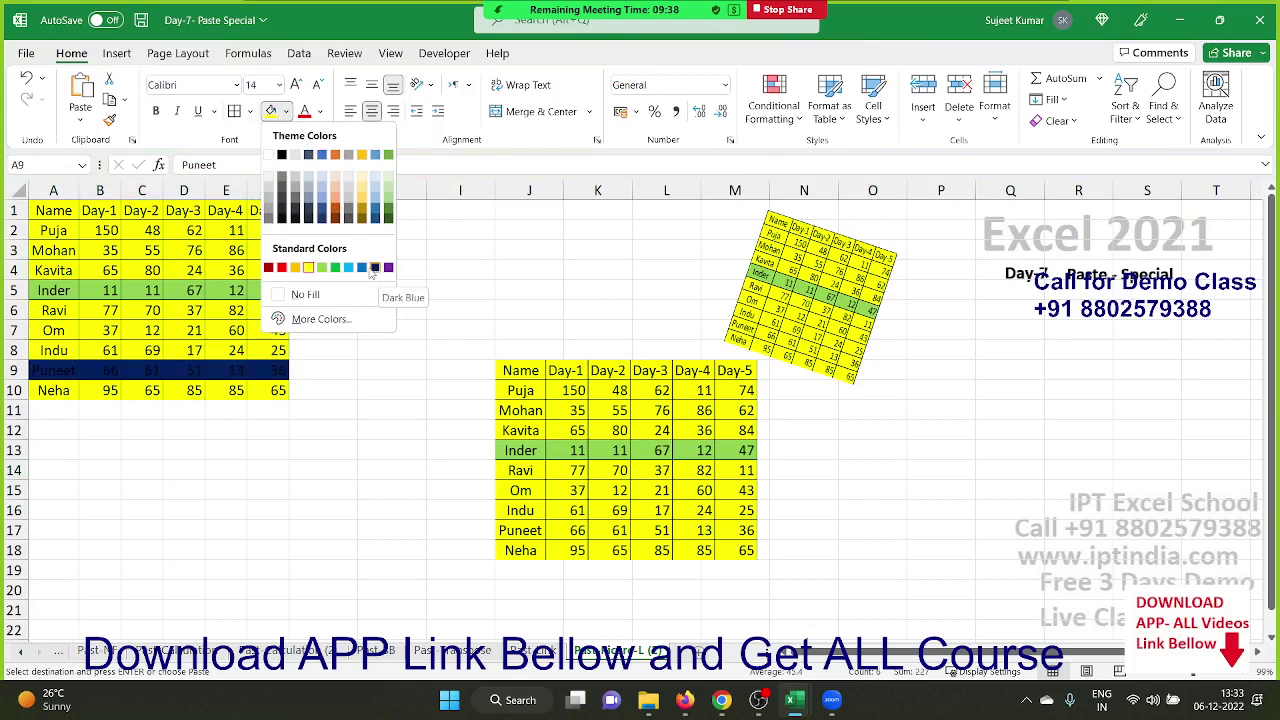
{"action": "left_click", "coordinate": [363, 268]}
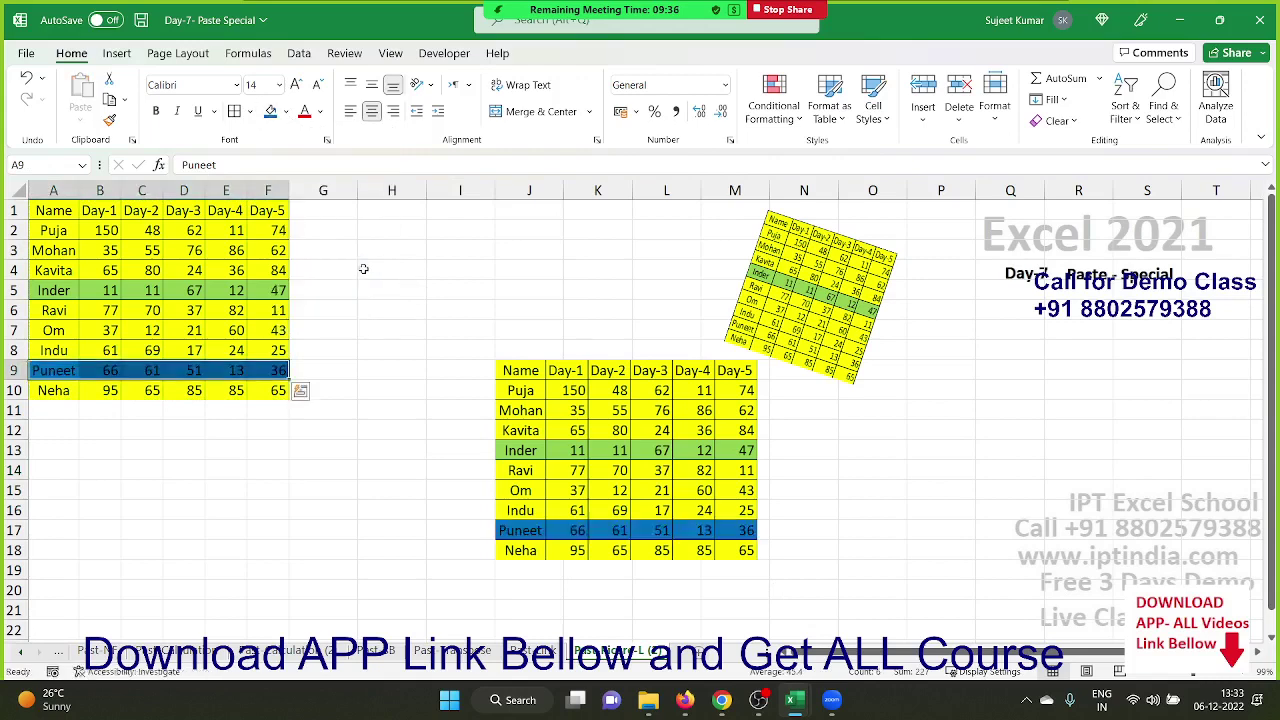
{"action": "left_click", "coordinate": [727, 568]}
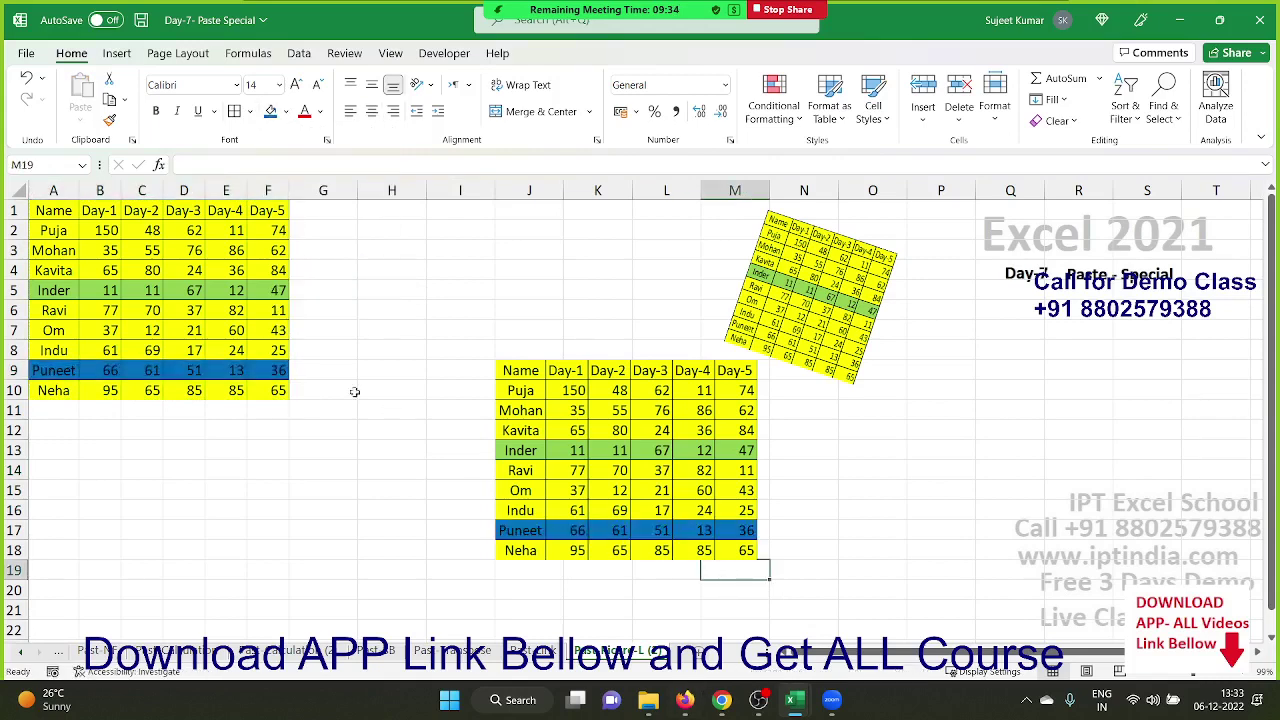
Change Inder's Day-1 value in B5 to 111 and check the linked picture updates.
{"action": "left_click", "coordinate": [116, 289]}
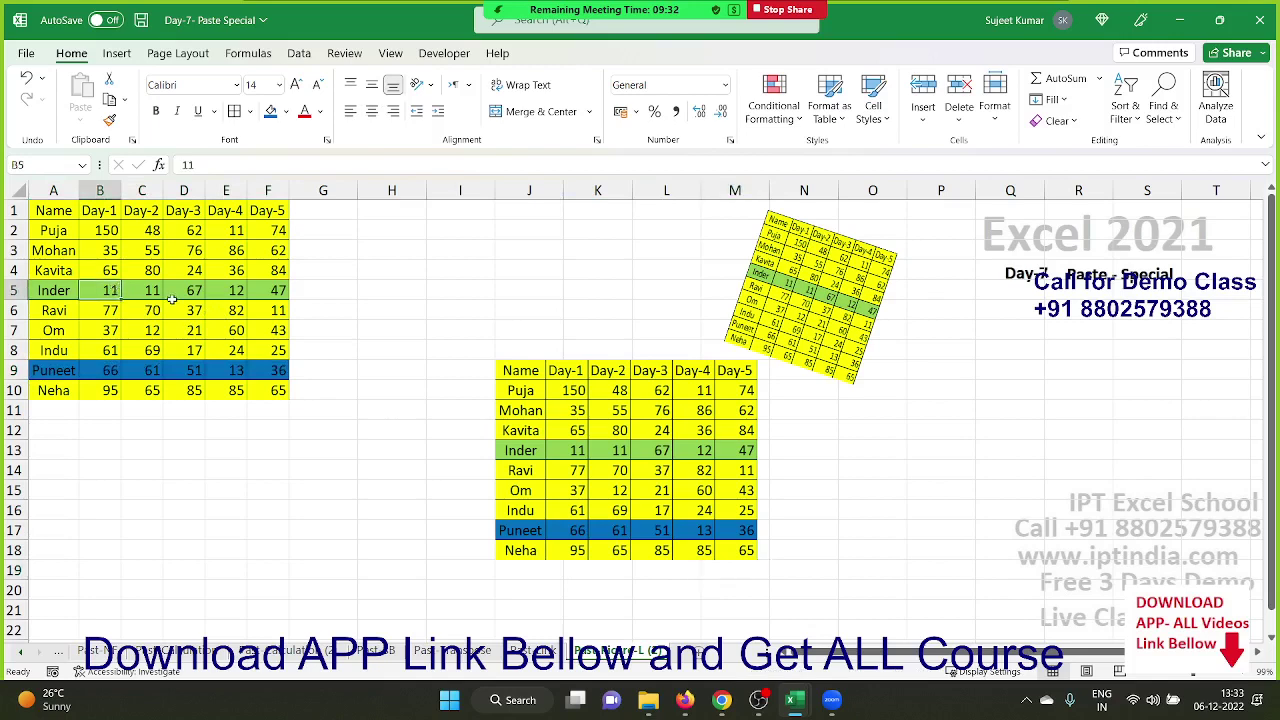
{"action": "type", "text": "11"}
{"action": "key", "text": "Return"}
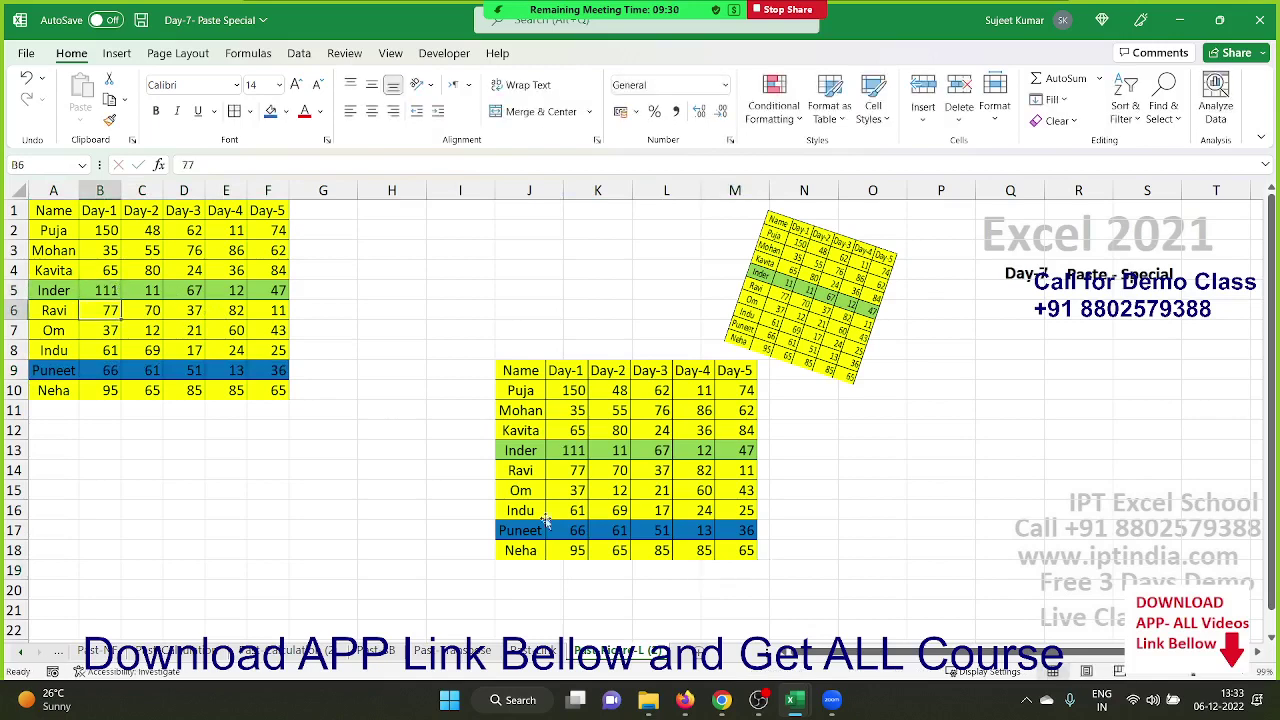
{"action": "left_click", "coordinate": [567, 500]}
{"action": "left_click", "coordinate": [302, 434]}
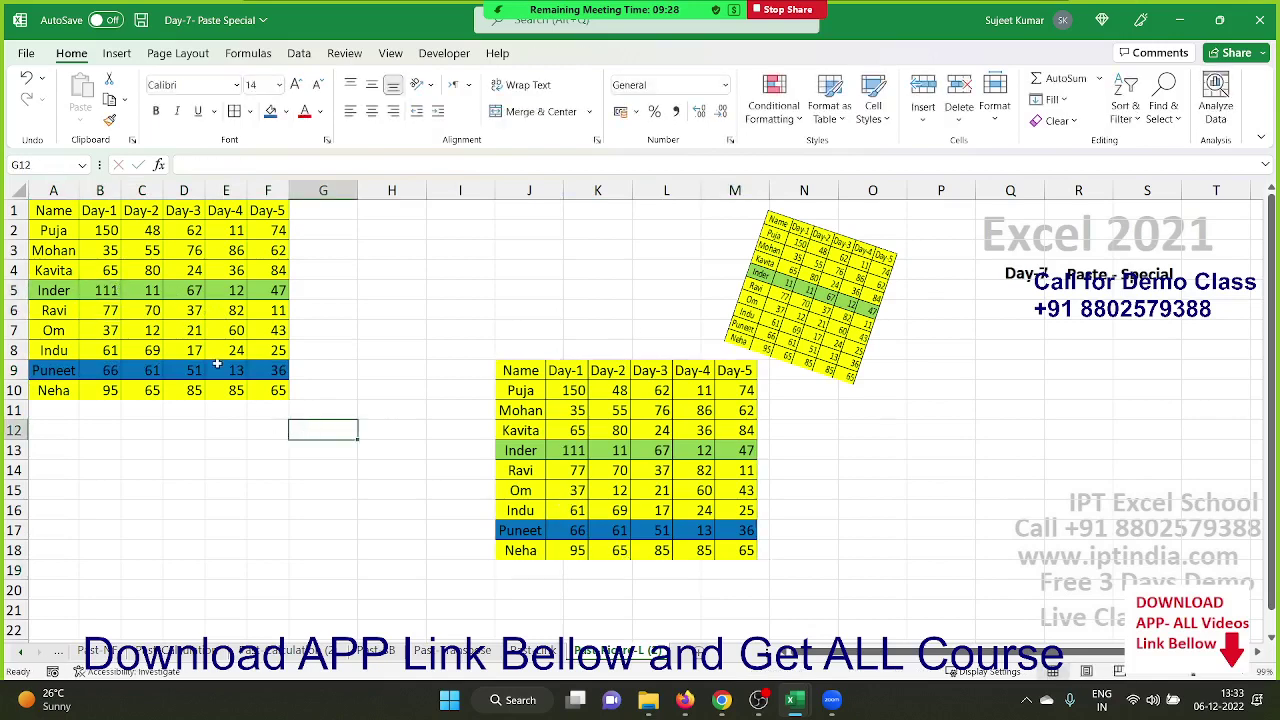
{"action": "left_click", "coordinate": [218, 364]}
{"action": "left_click", "coordinate": [577, 450]}
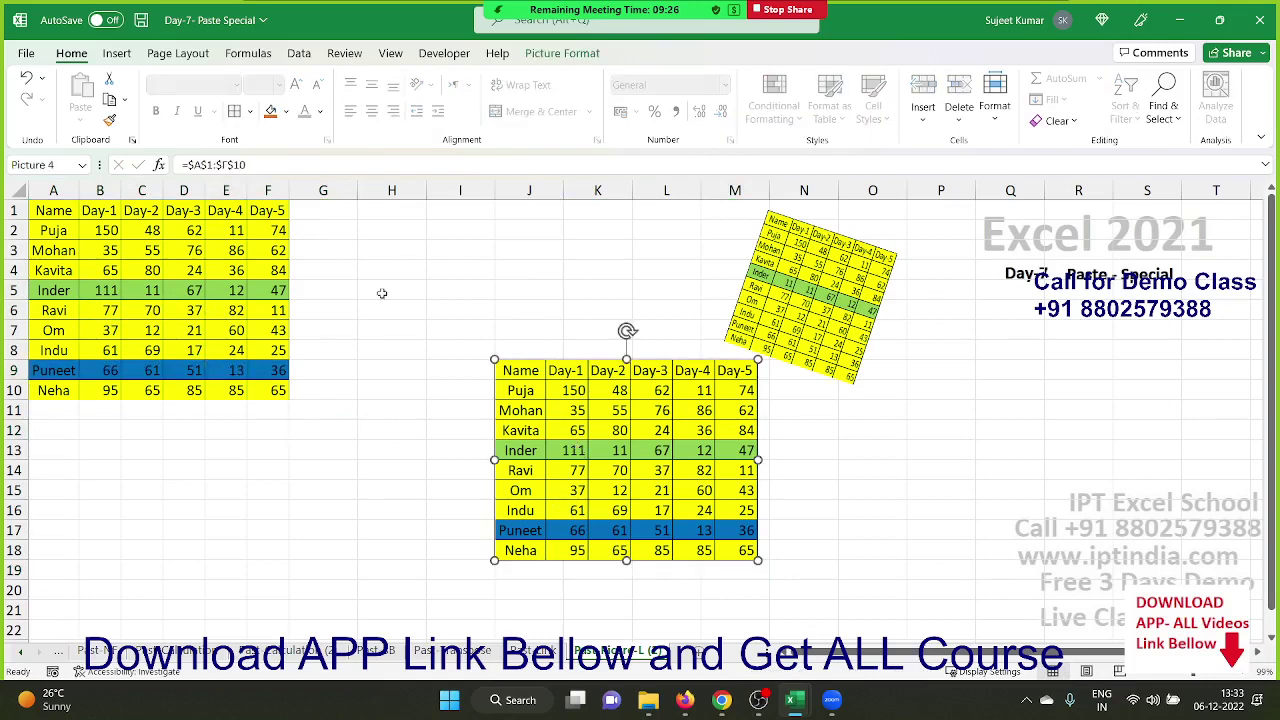
Duplicate the Neha row from row 10 into row 11.
{"action": "left_click", "coordinate": [278, 164]}
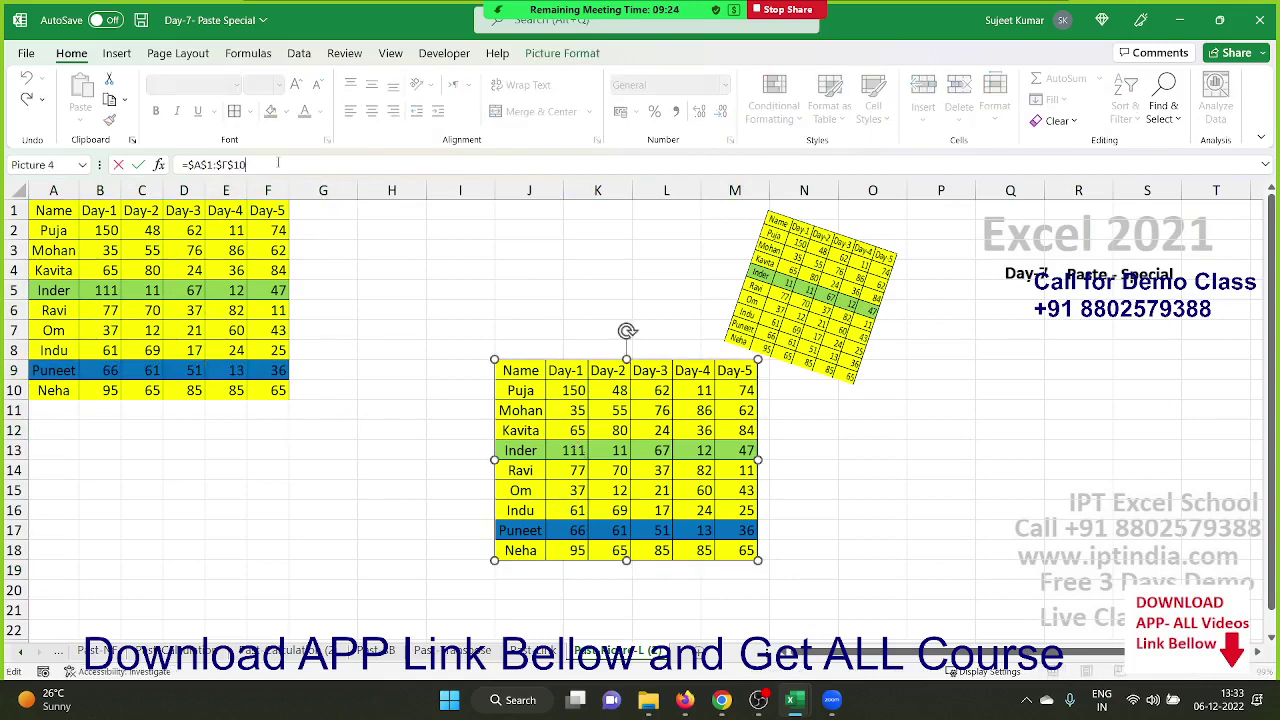
{"action": "left_click", "coordinate": [40, 406]}
{"action": "left_click_drag", "start_coordinate": [50, 392], "coordinate": [255, 402]}
{"action": "key", "text": "ctrl+v"}
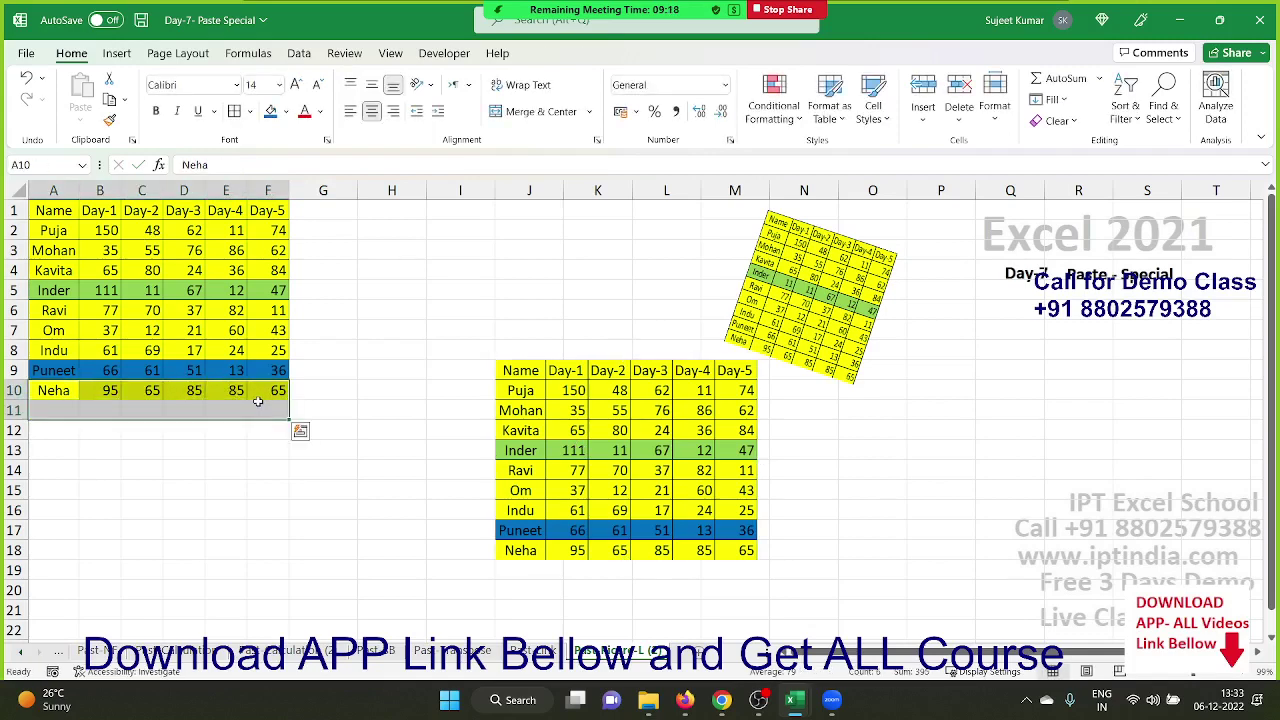
{"action": "key", "text": "ctrl+d"}
{"action": "left_click", "coordinate": [236, 468]}
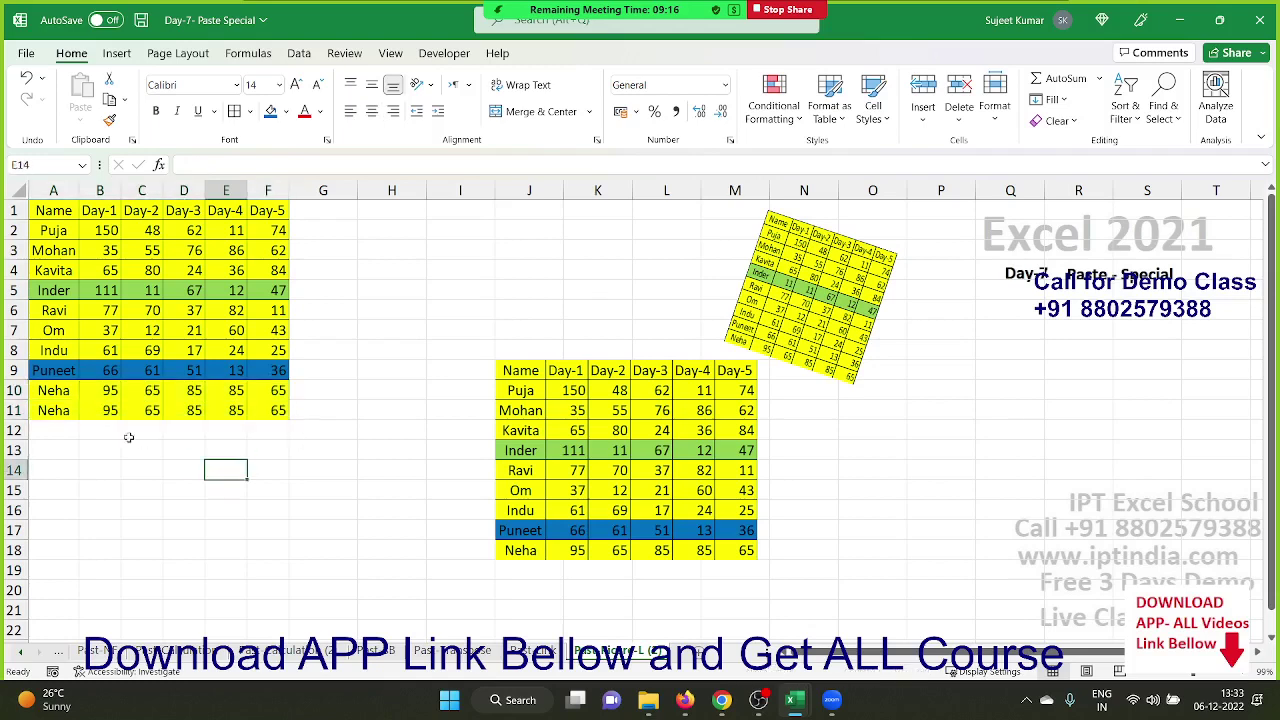
{"action": "left_click_drag", "start_coordinate": [60, 418], "coordinate": [268, 410]}
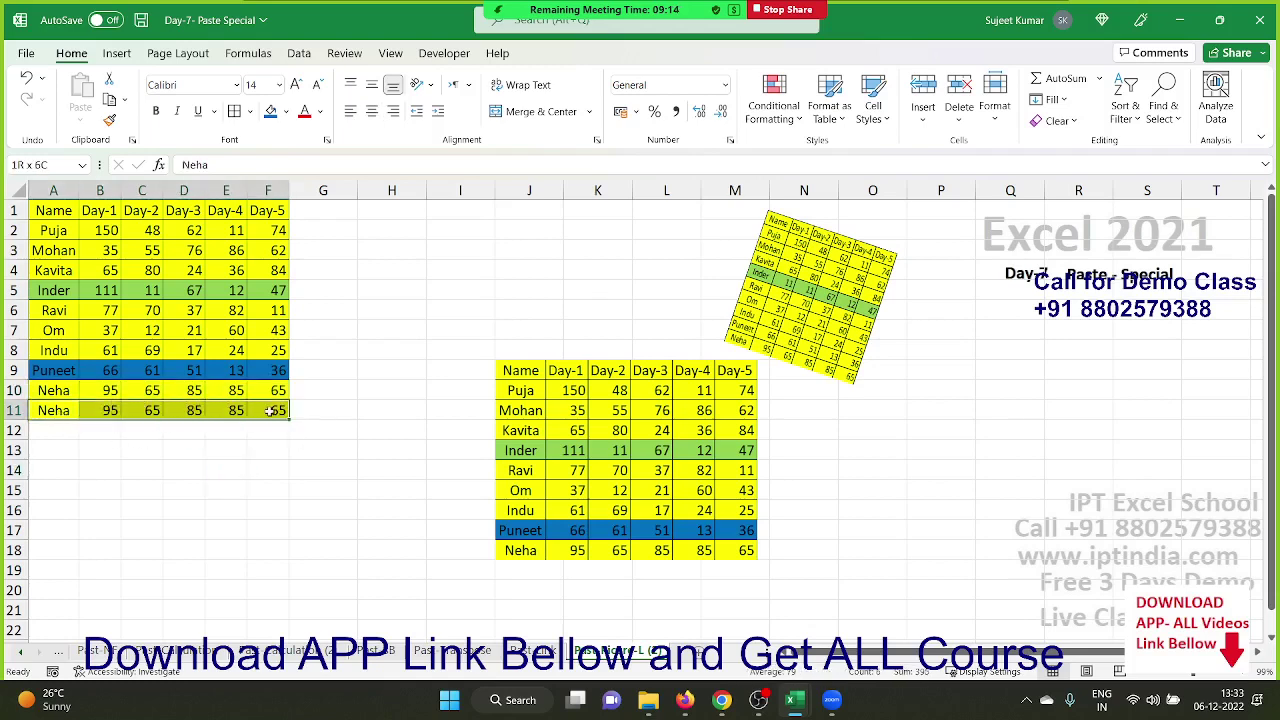
Extend the linked picture's range to $A$1:$F$11 and move it up and left.
{"action": "left_click", "coordinate": [598, 491]}
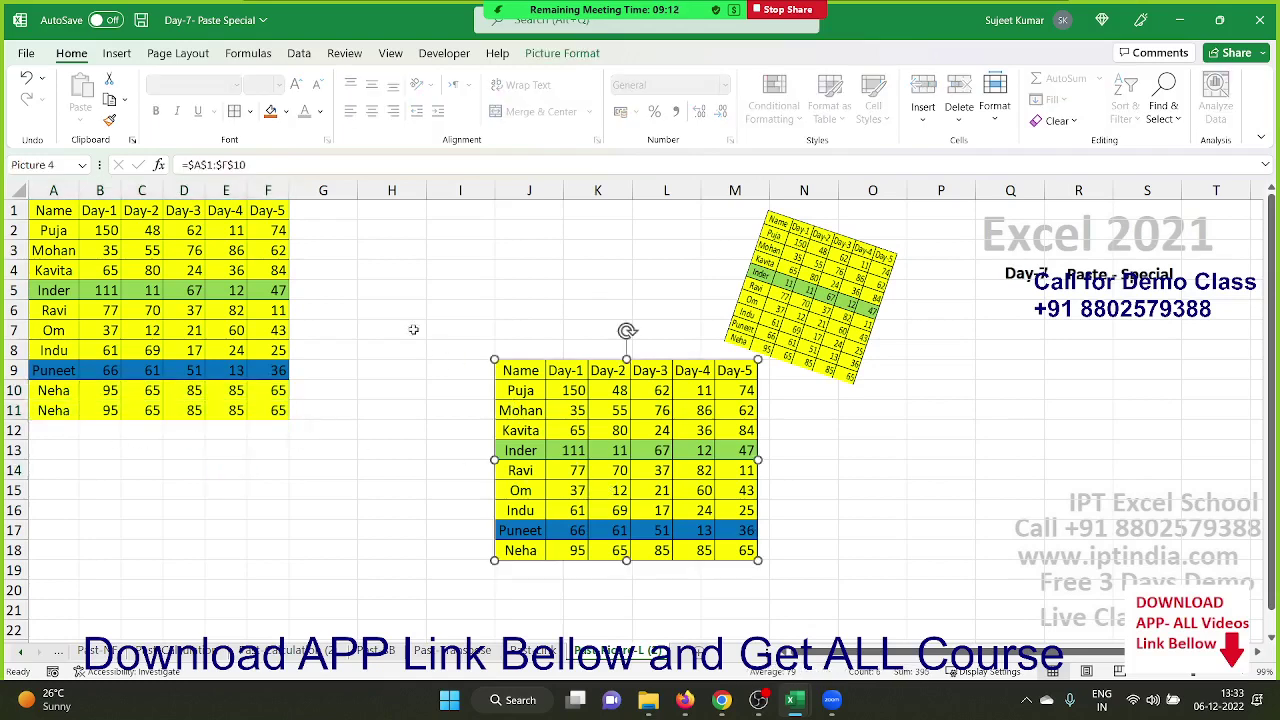
{"action": "left_click", "coordinate": [288, 166]}
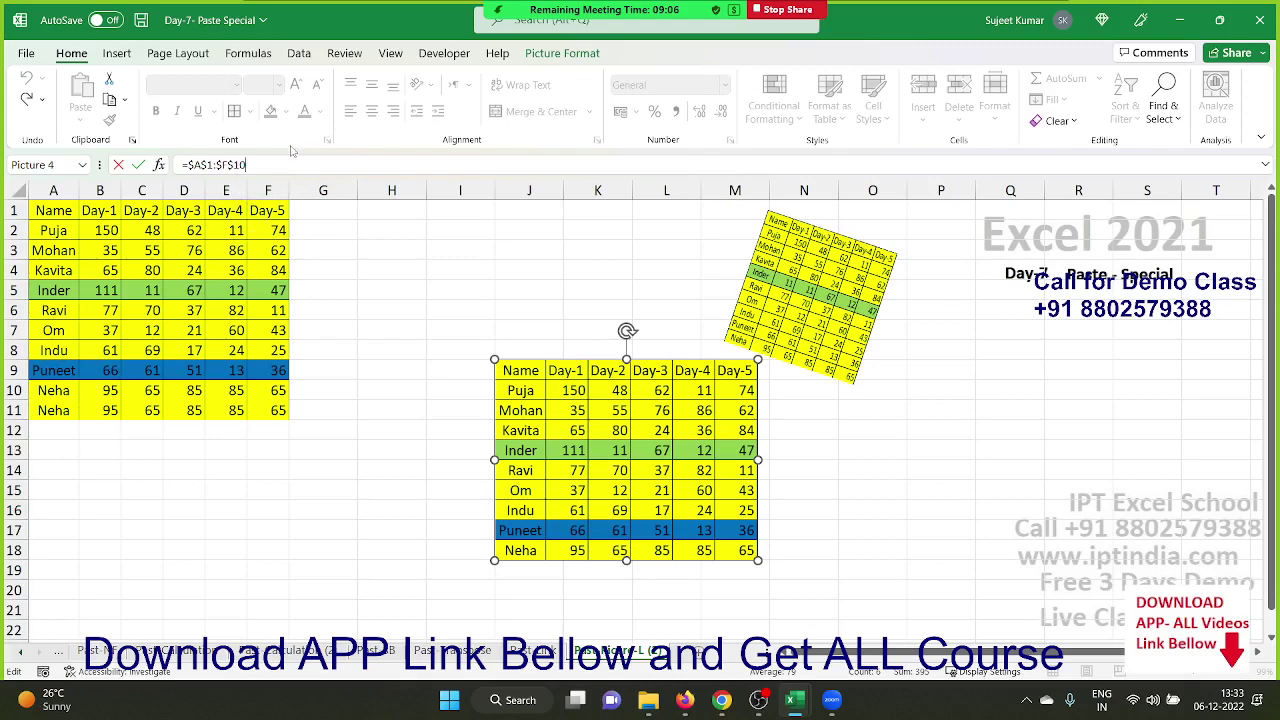
{"action": "key", "text": "BackSpace"}
{"action": "type", "text": "1"}
{"action": "key", "text": "Return"}
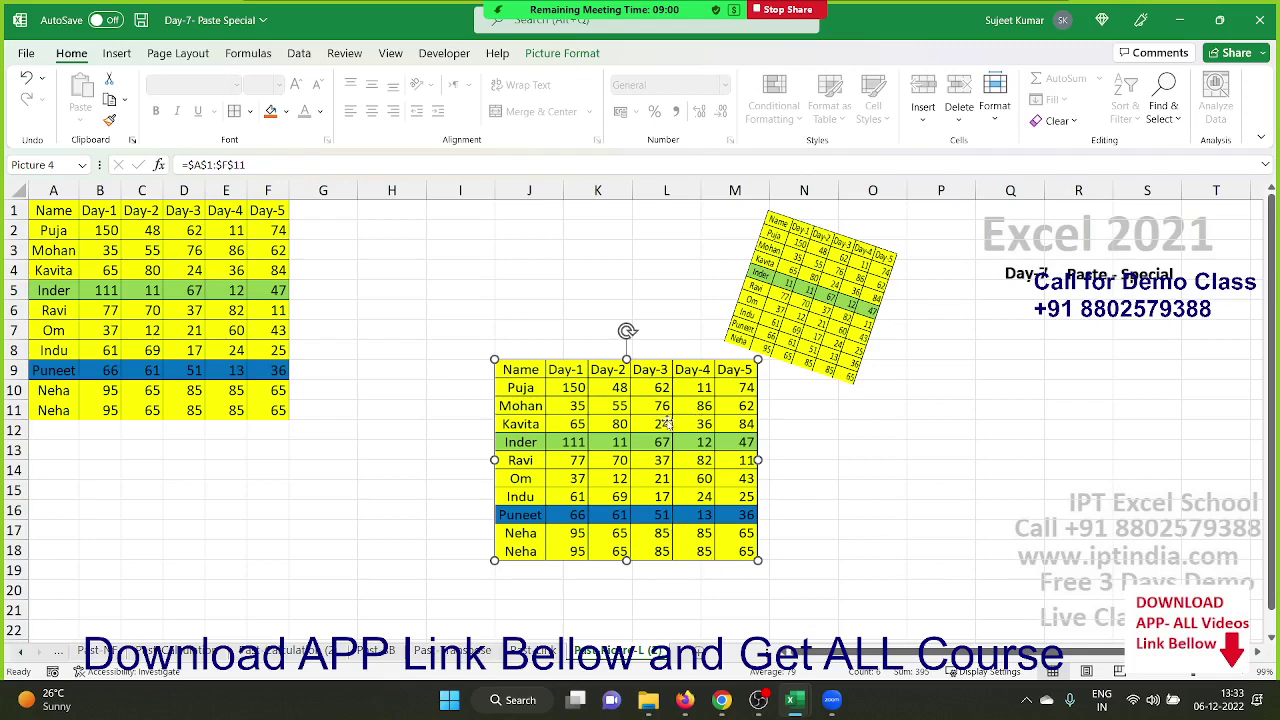
{"action": "mouse_move", "coordinate": [662, 416]}
{"action": "left_mouse_down"}
{"action": "mouse_move", "coordinate": [624, 397]}
{"action": "mouse_move", "coordinate": [590, 293]}
{"action": "left_mouse_up"}
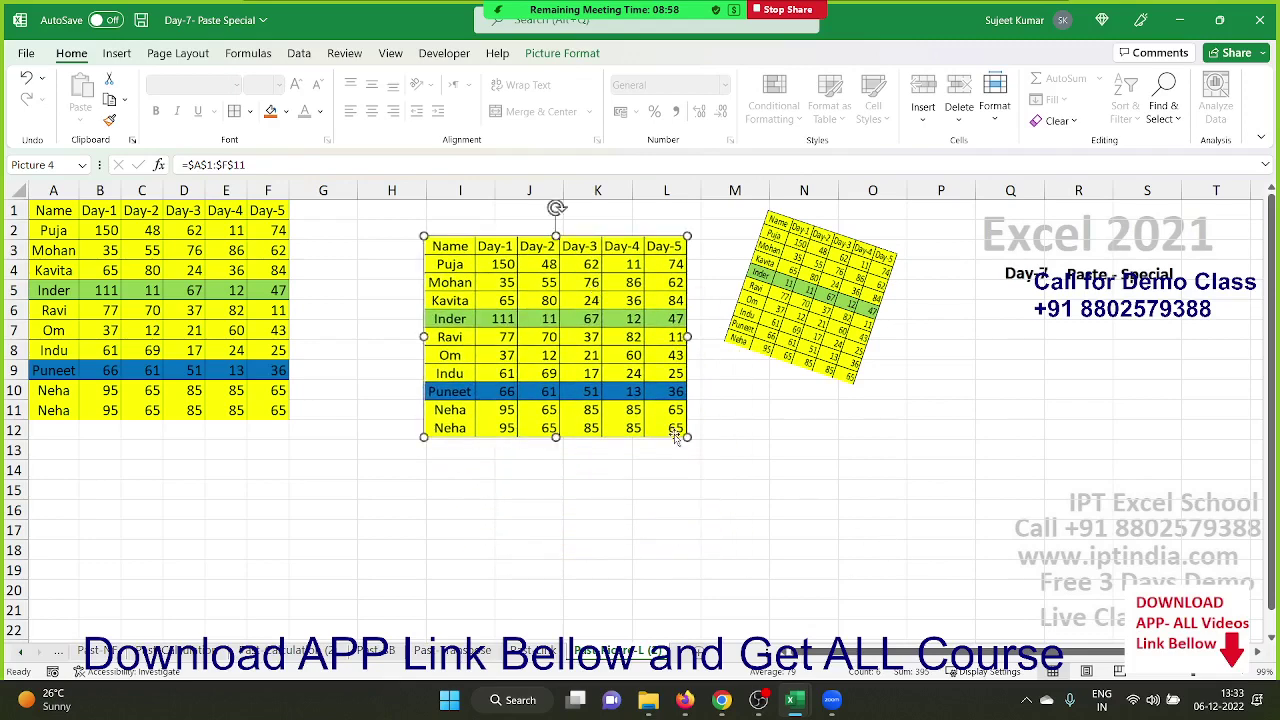
Resize the linked picture and place it across columns I–L, rows 7–17, keeping range $A$1:$F$11.
{"action": "left_click_drag", "start_coordinate": [689, 436], "coordinate": [765, 498]}
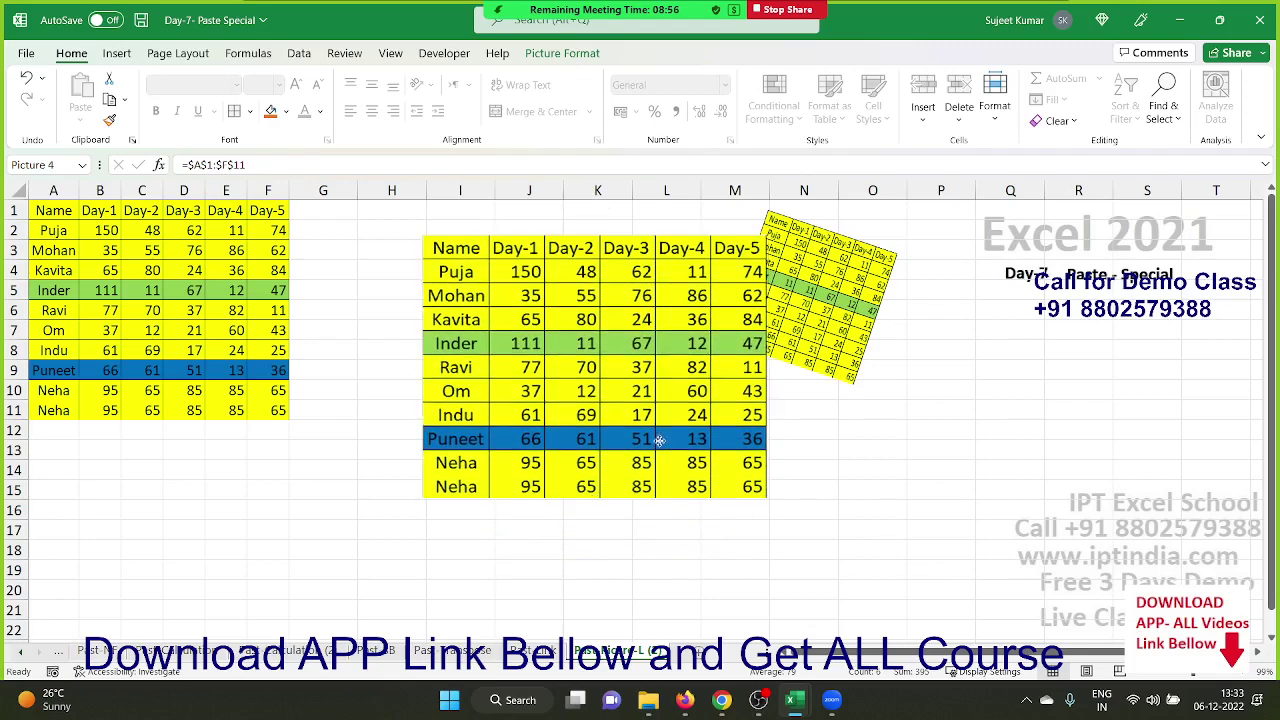
{"action": "left_click_drag", "start_coordinate": [676, 453], "coordinate": [650, 436]}
{"action": "left_click", "coordinate": [390, 164]}
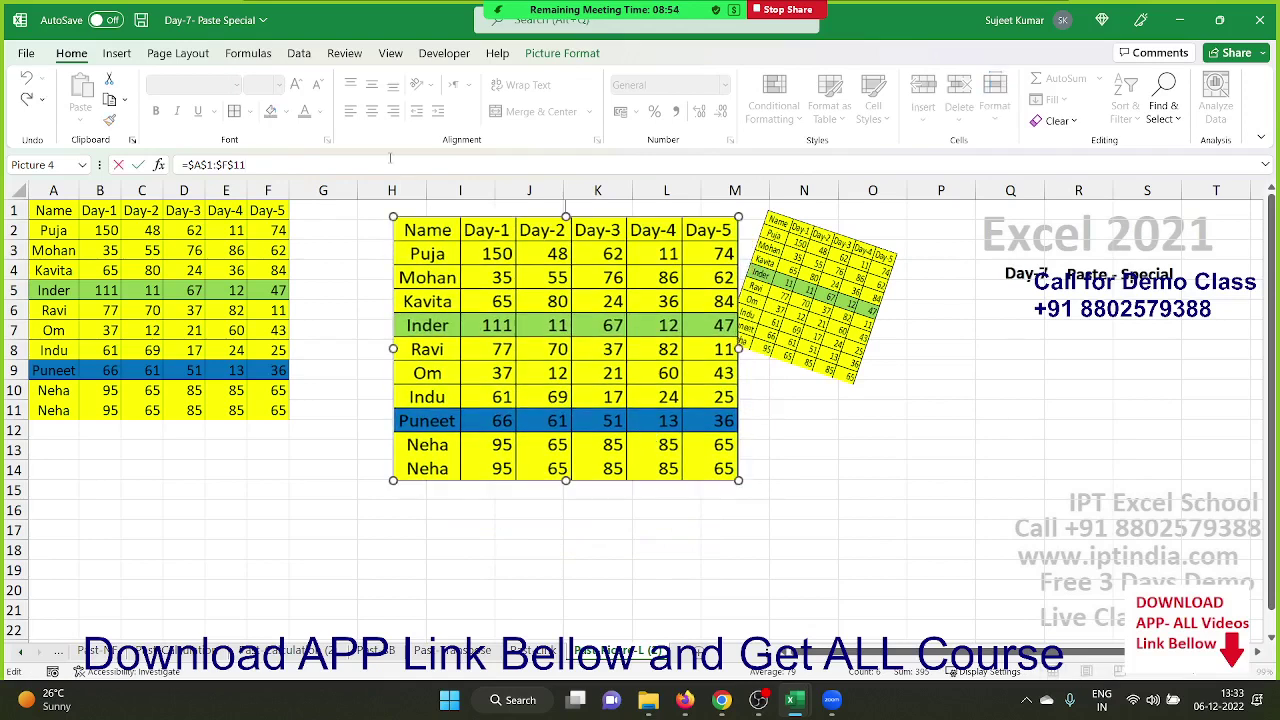
{"action": "key", "text": "BackSpace"}
{"action": "key", "text": "BackSpace"}
{"action": "key", "text": "Return"}
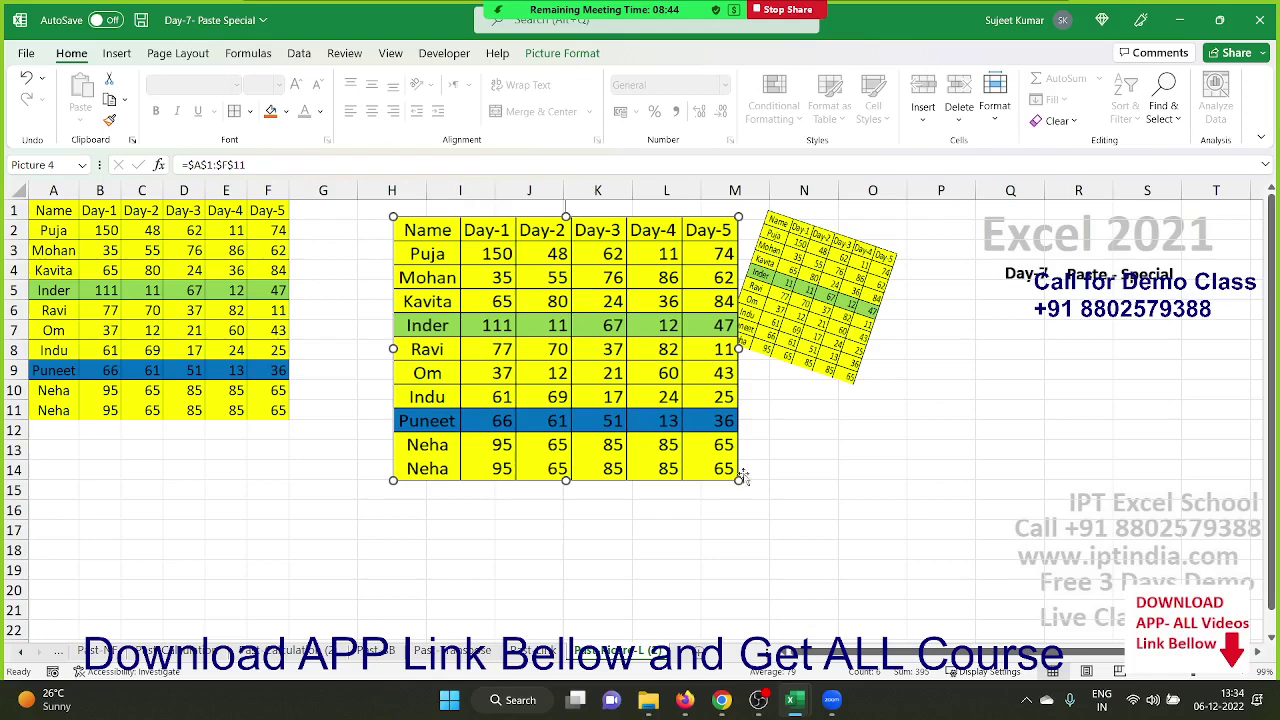
{"action": "left_click", "coordinate": [942, 538]}
{"action": "left_click", "coordinate": [706, 424]}
{"action": "left_click_drag", "start_coordinate": [706, 424], "coordinate": [684, 467]}
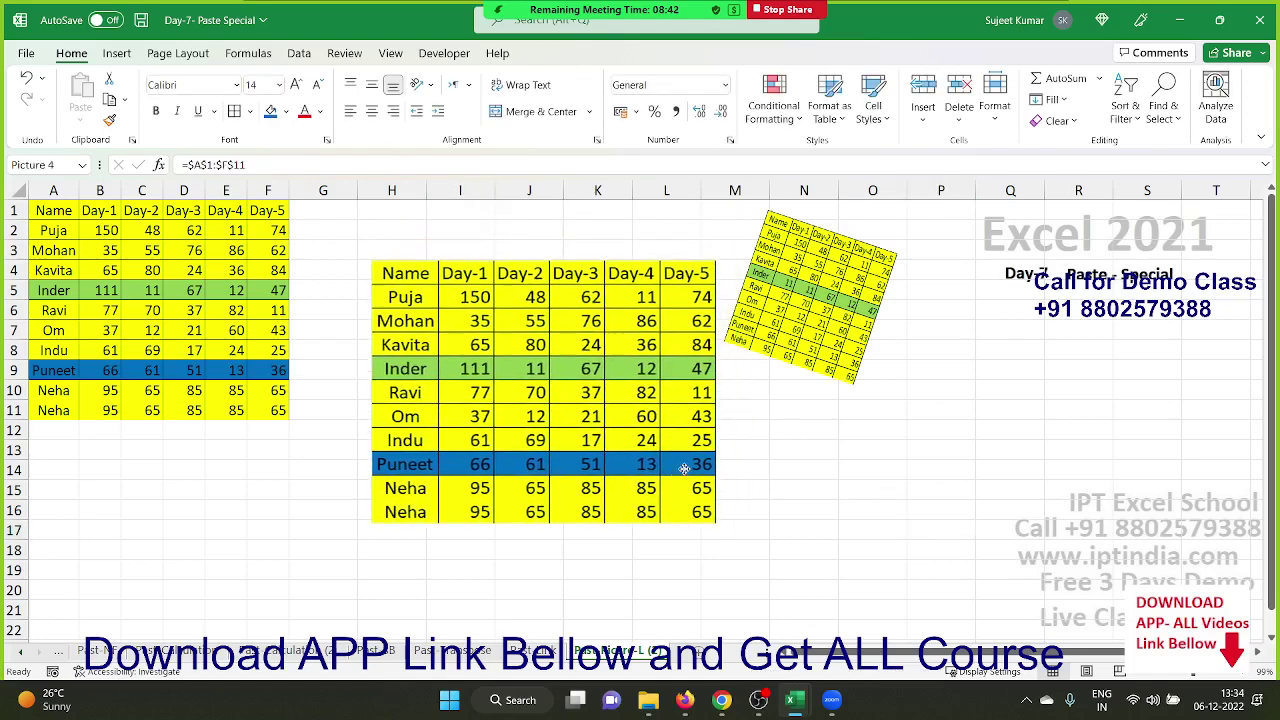
{"action": "left_click_drag", "start_coordinate": [716, 524], "coordinate": [657, 480]}
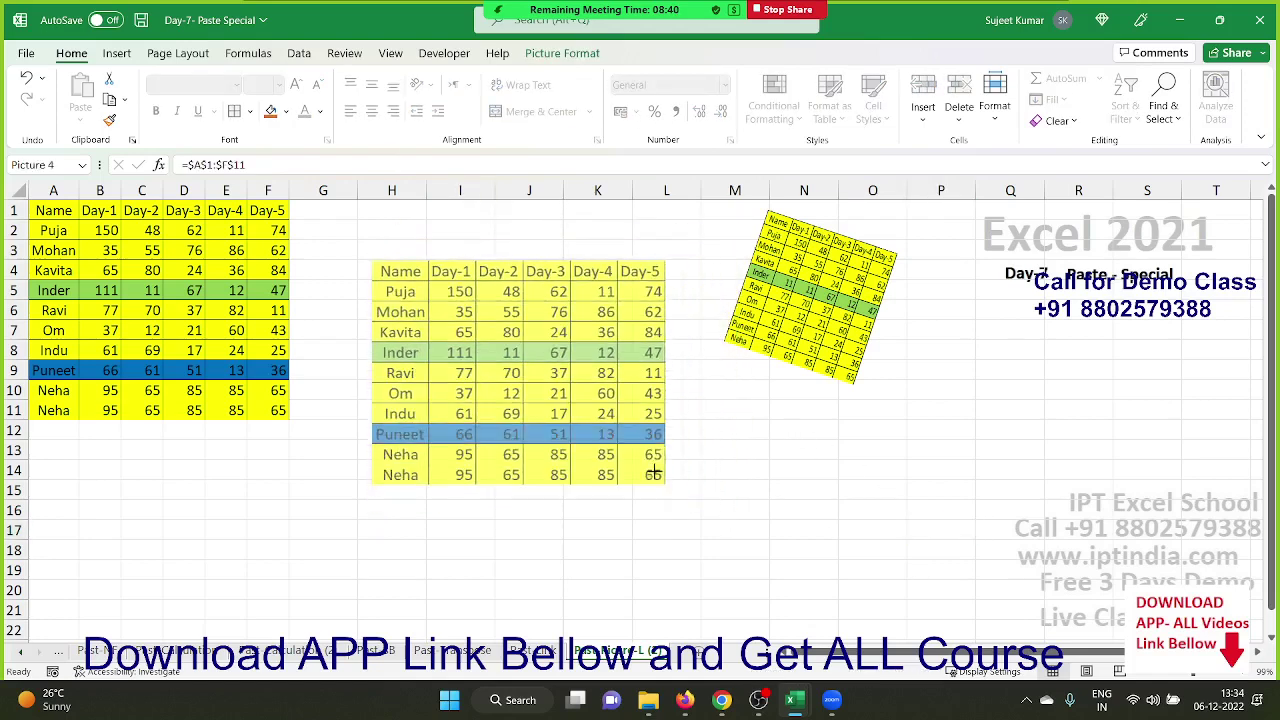
{"action": "left_click_drag", "start_coordinate": [617, 432], "coordinate": [674, 490]}
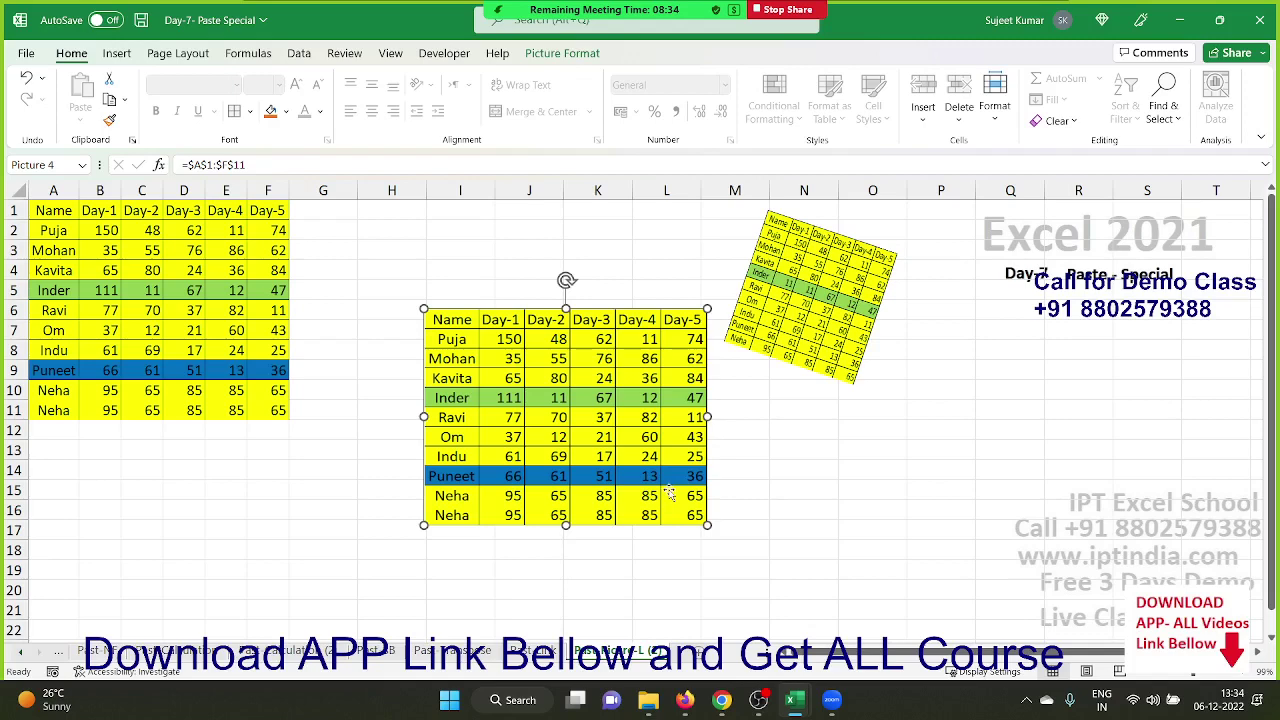
{"action": "left_click", "coordinate": [438, 234]}
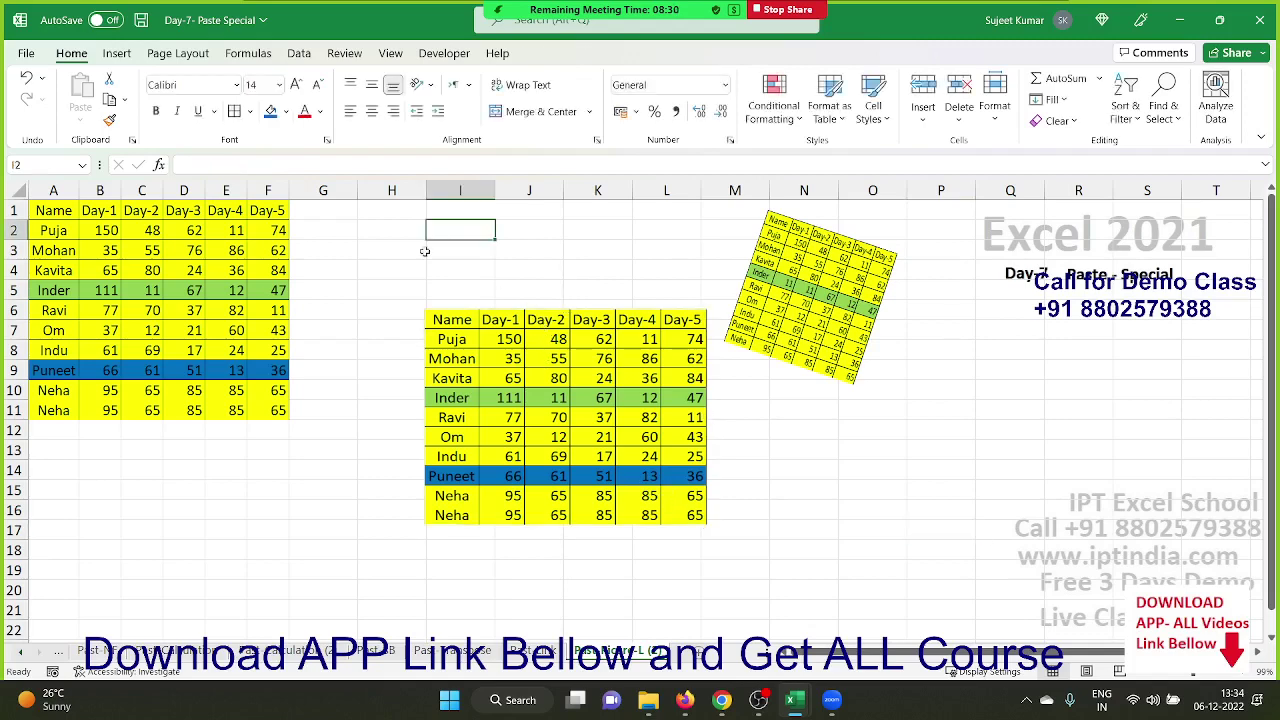
Save the workbook and copy the empty range O14:P16.
{"action": "left_click", "coordinate": [141, 21]}
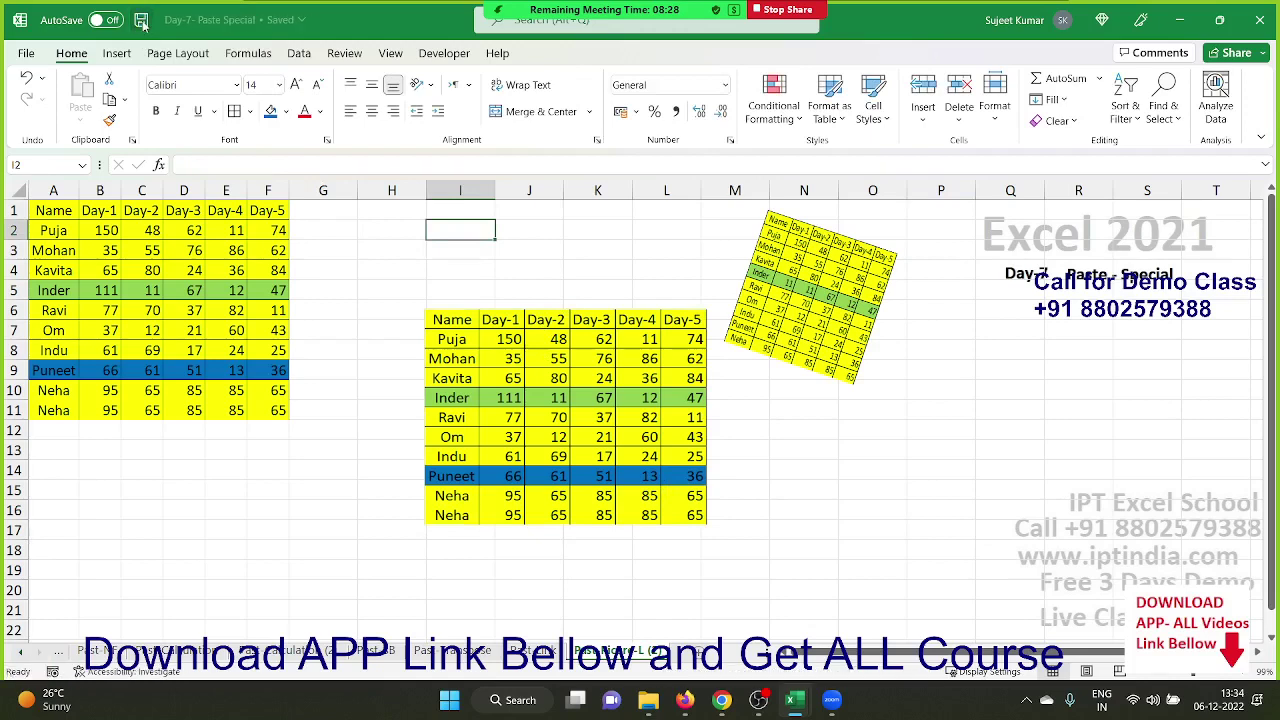
{"action": "left_click", "coordinate": [890, 505]}
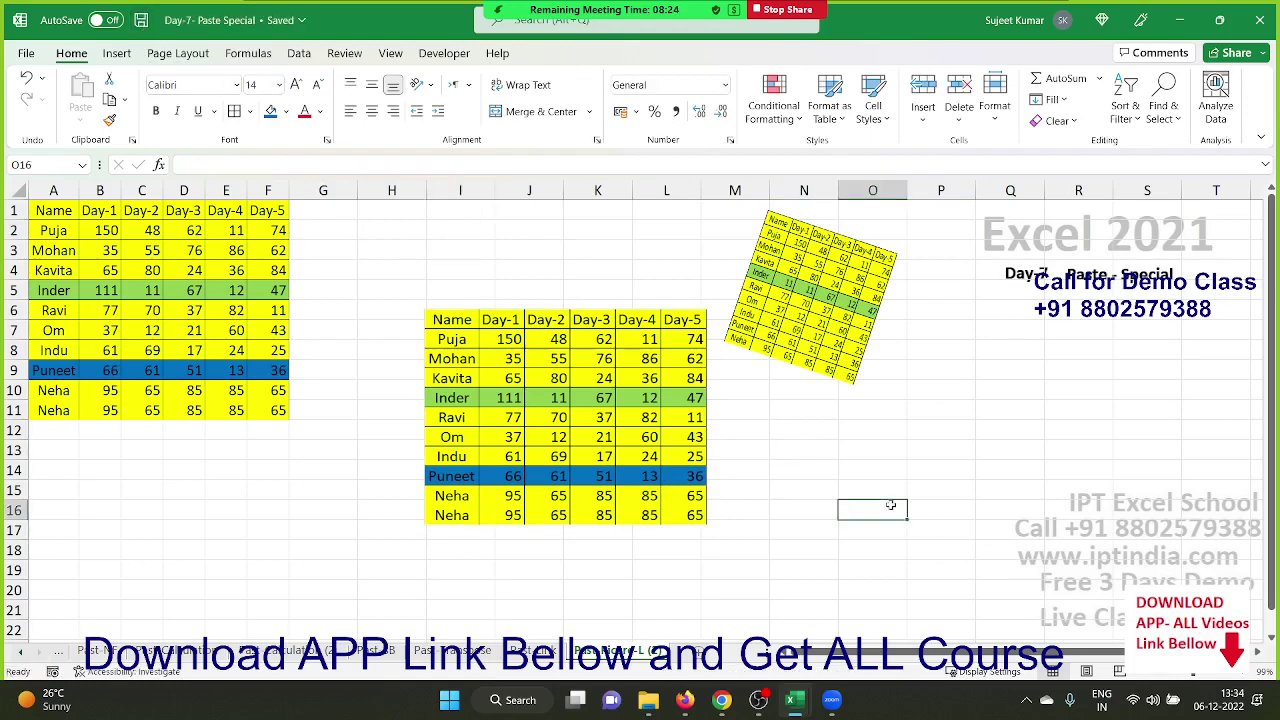
{"action": "key", "text": "alt"}
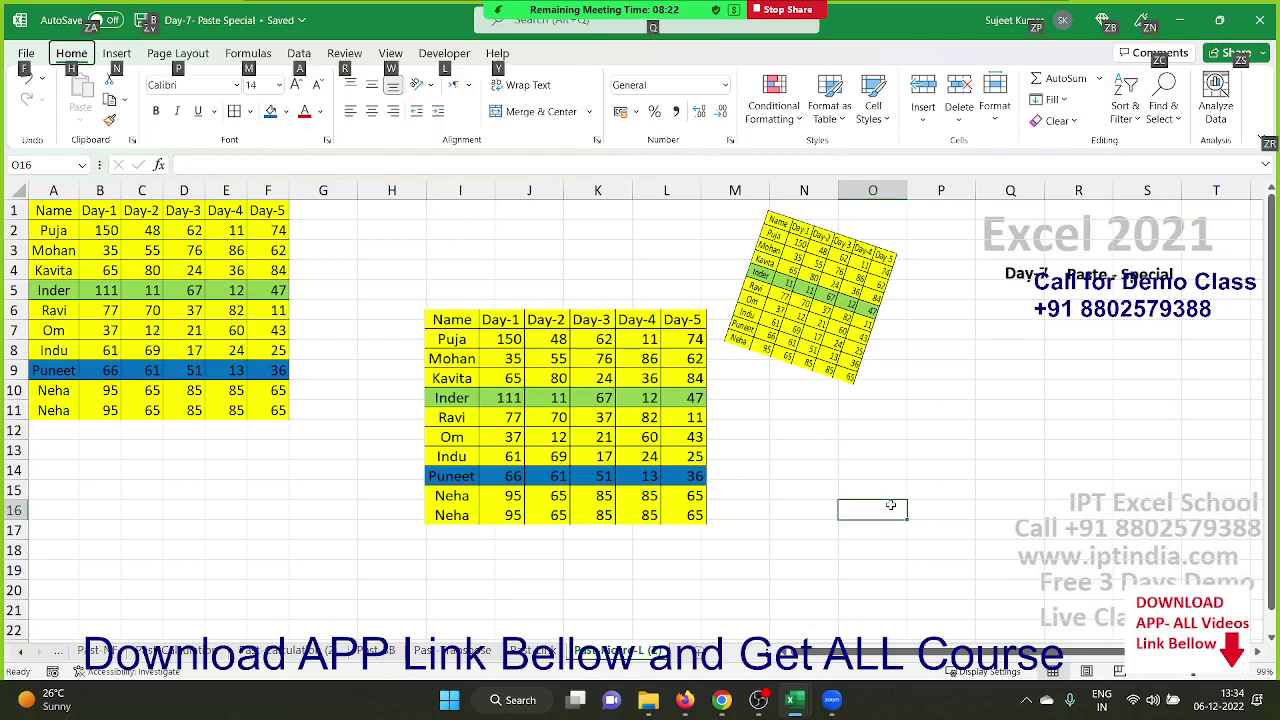
{"action": "left_click_drag", "start_coordinate": [890, 505], "coordinate": [850, 470]}
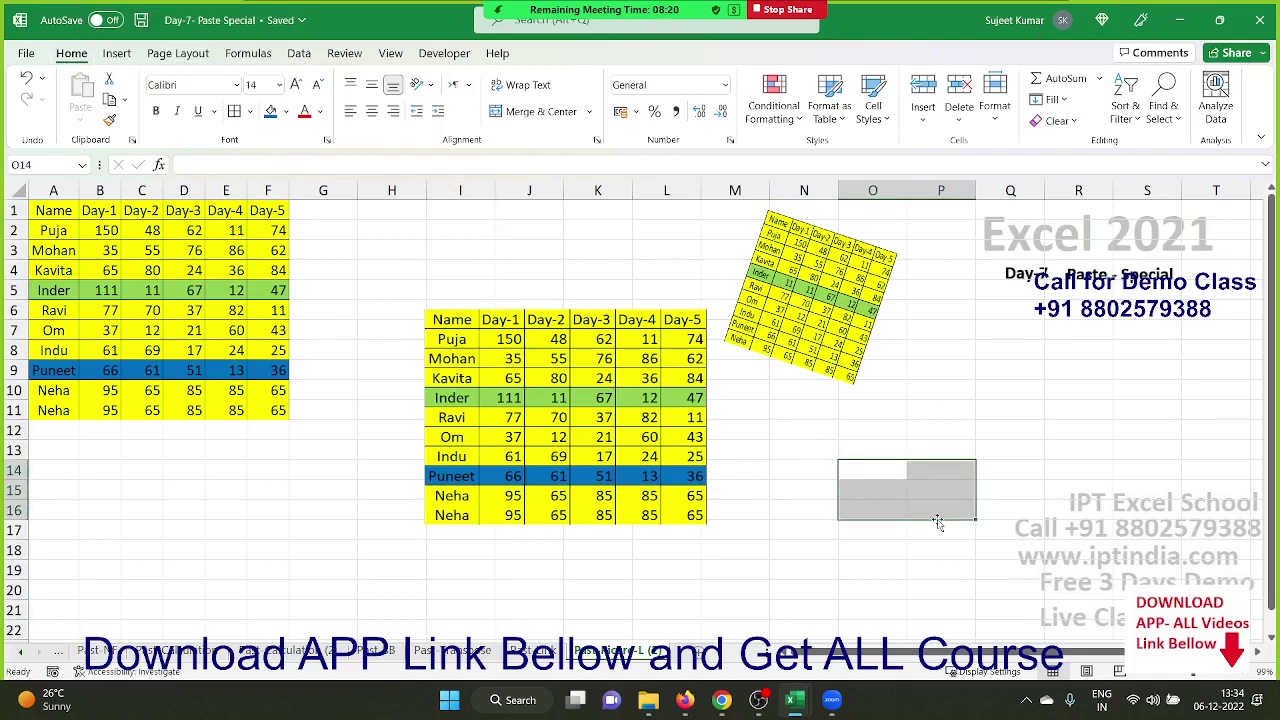
{"action": "key", "text": "ctrl+c"}
Preview pasting the copied range as a Linked Picture at P9, then cancel without pasting.
{"action": "left_click", "coordinate": [966, 364]}
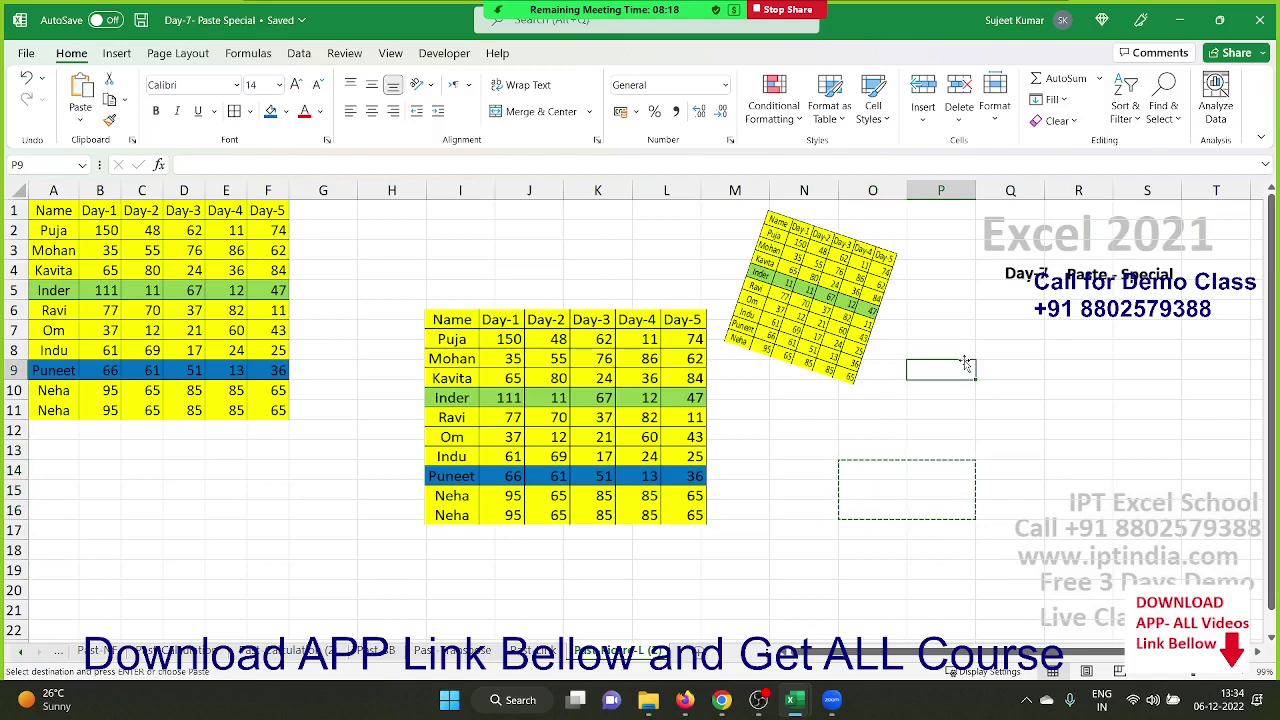
{"action": "key", "text": "alt"}
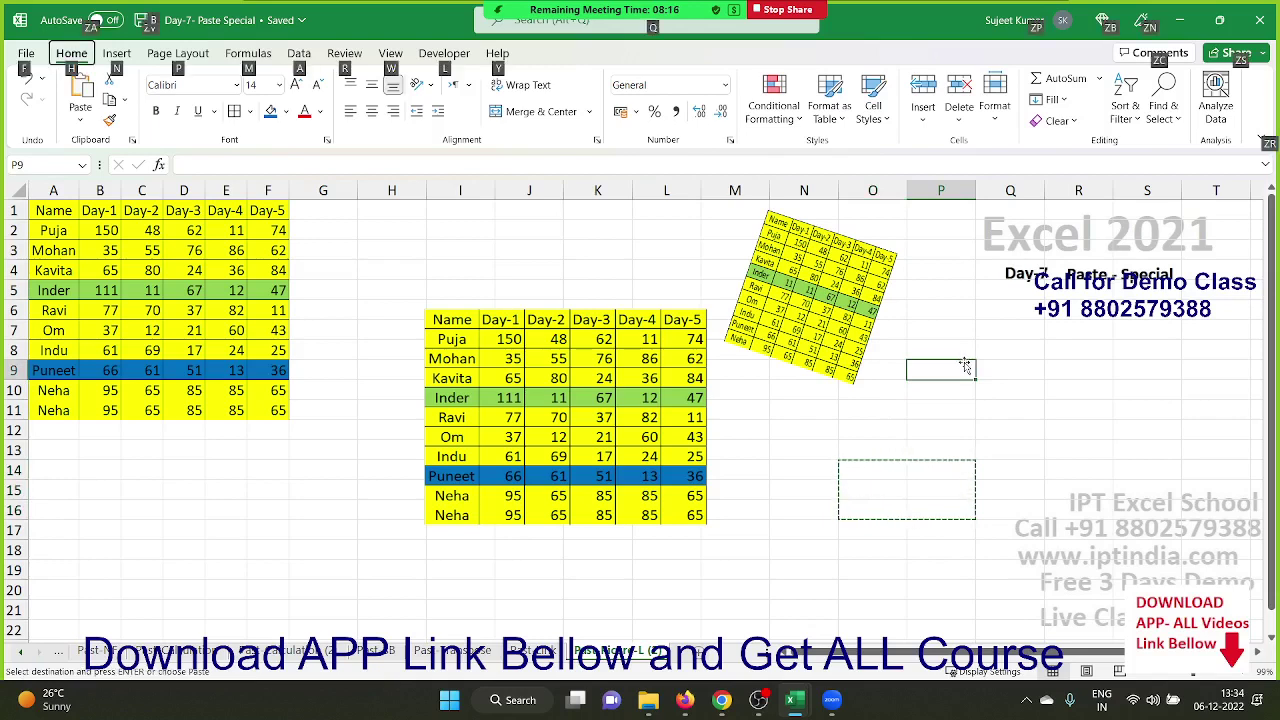
{"action": "key", "text": "h"}
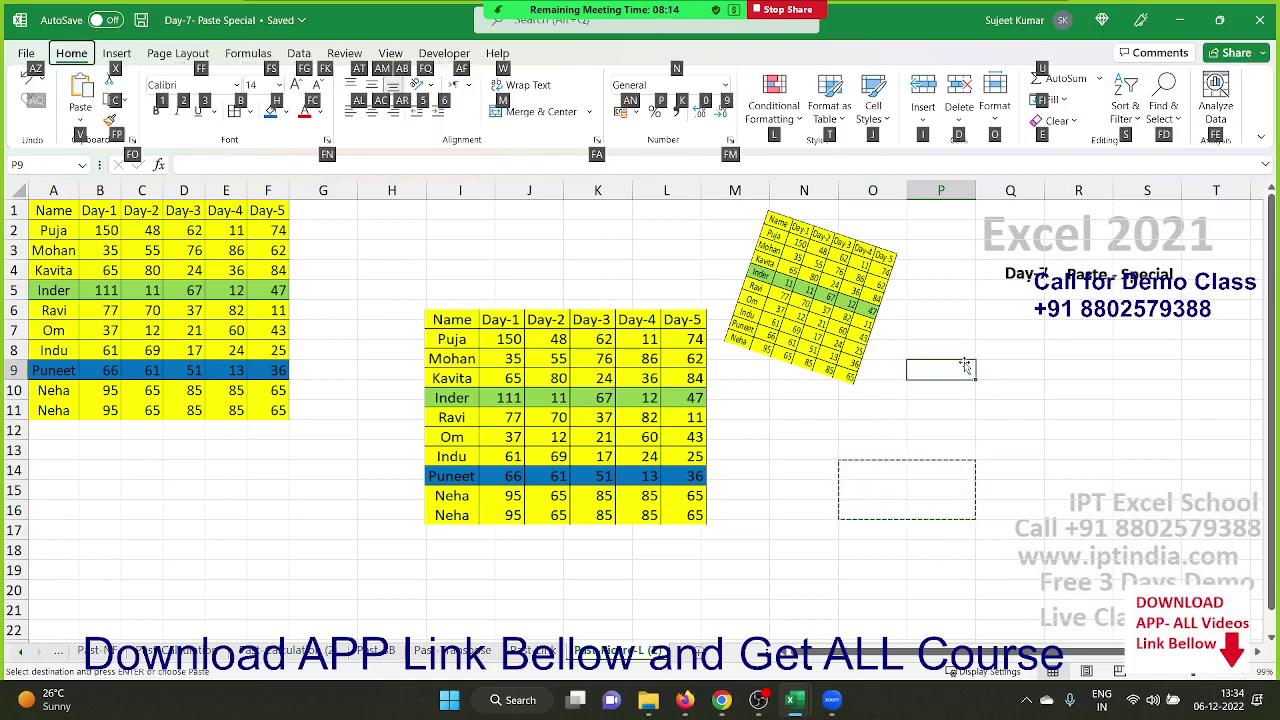
{"action": "key", "text": "v"}
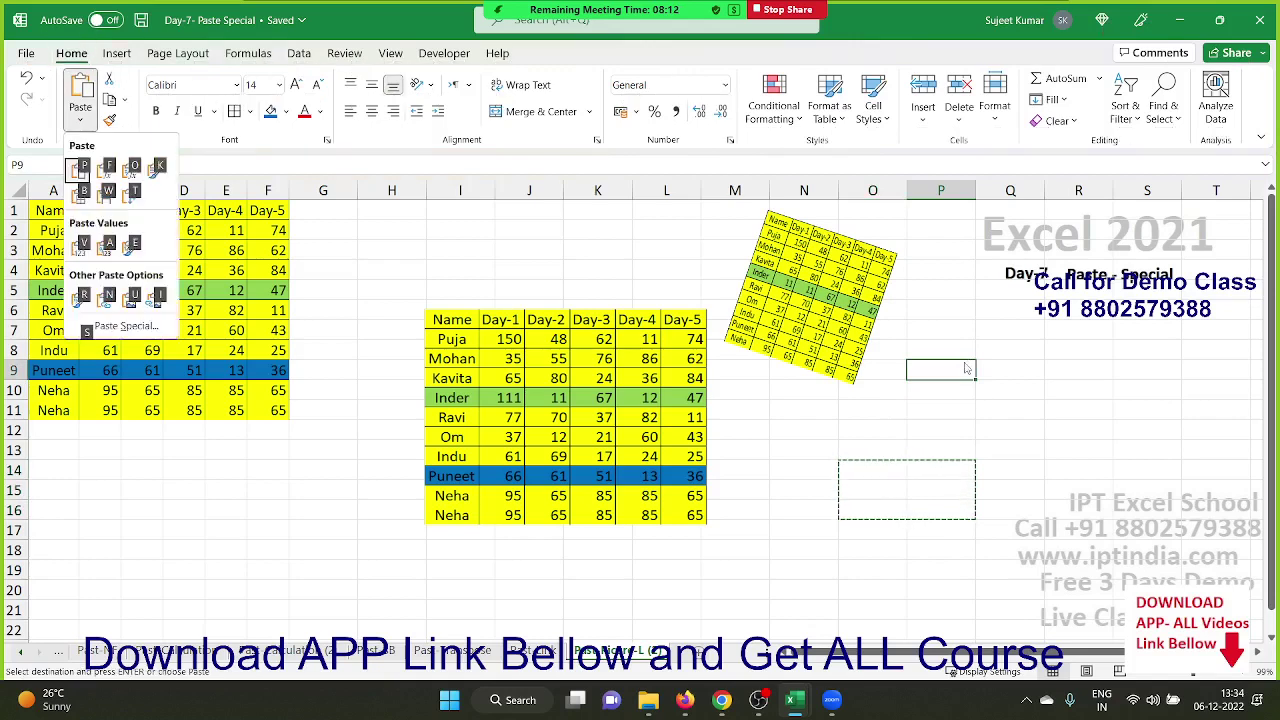
{"action": "left_click", "coordinate": [157, 297]}
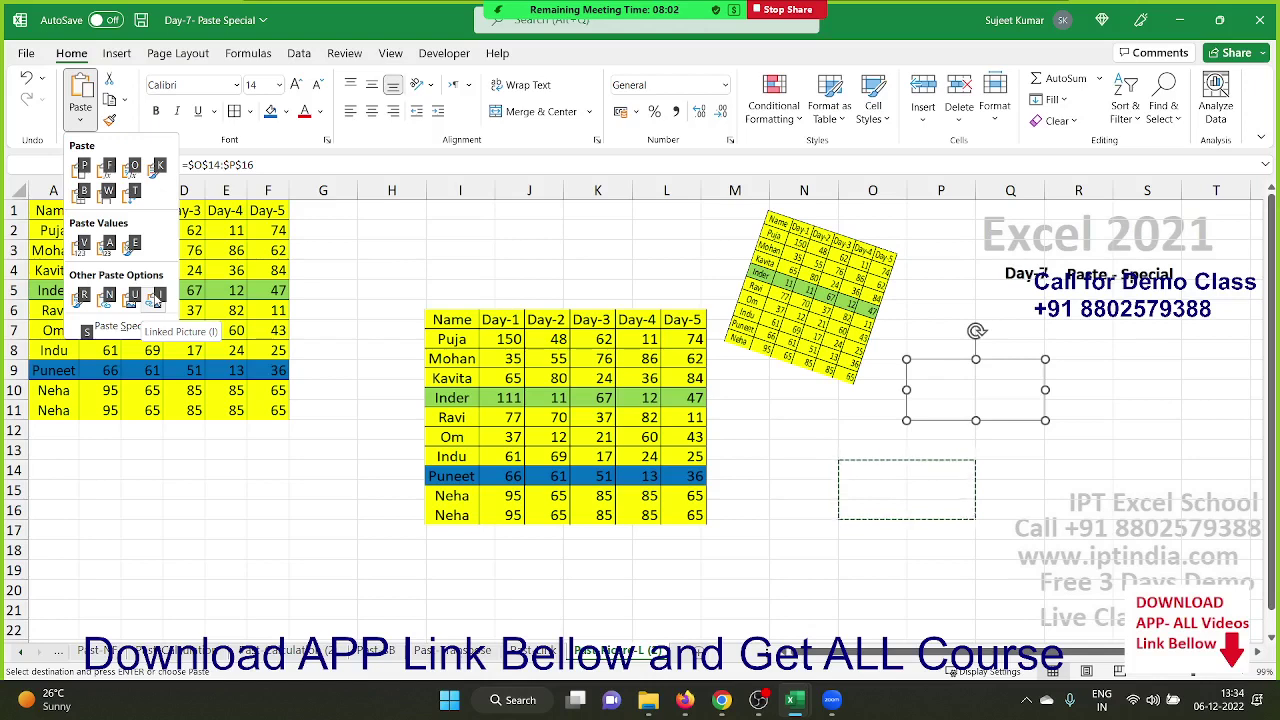
{"action": "key", "text": "Escape"}
{"action": "key", "text": "Escape"}
{"action": "key", "text": "alt"}
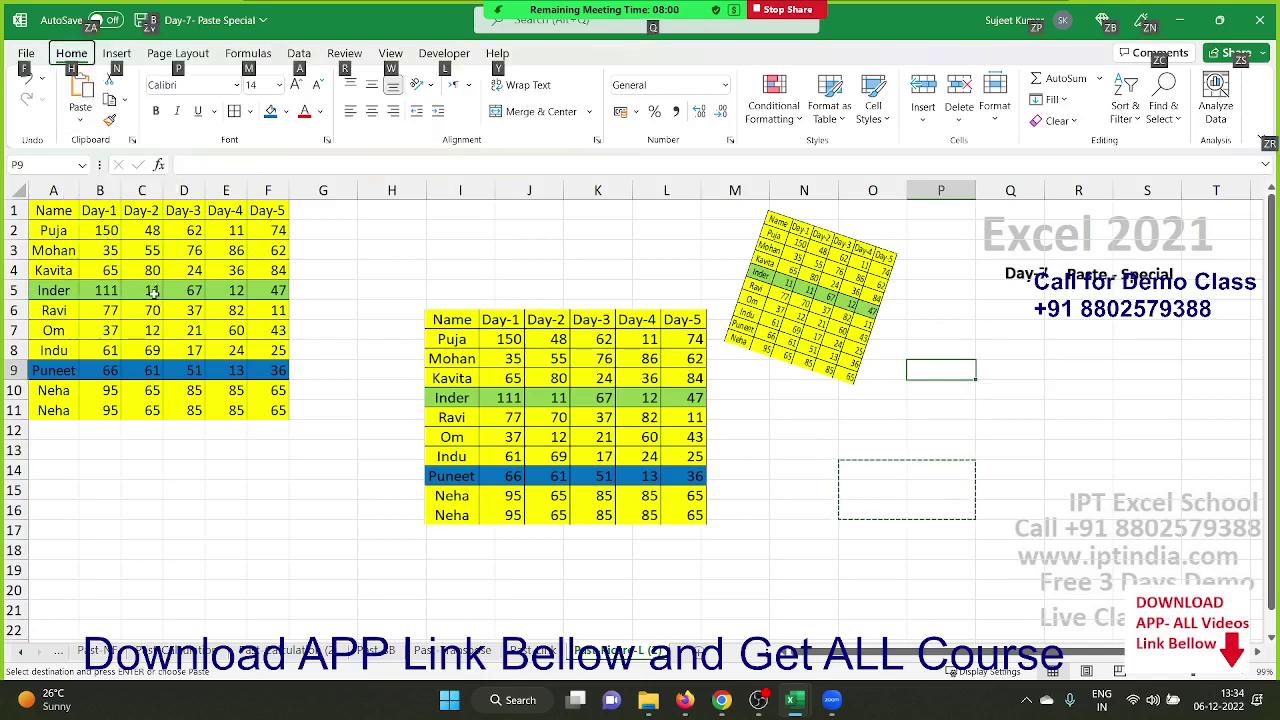
{"action": "left_click", "coordinate": [803, 549]}
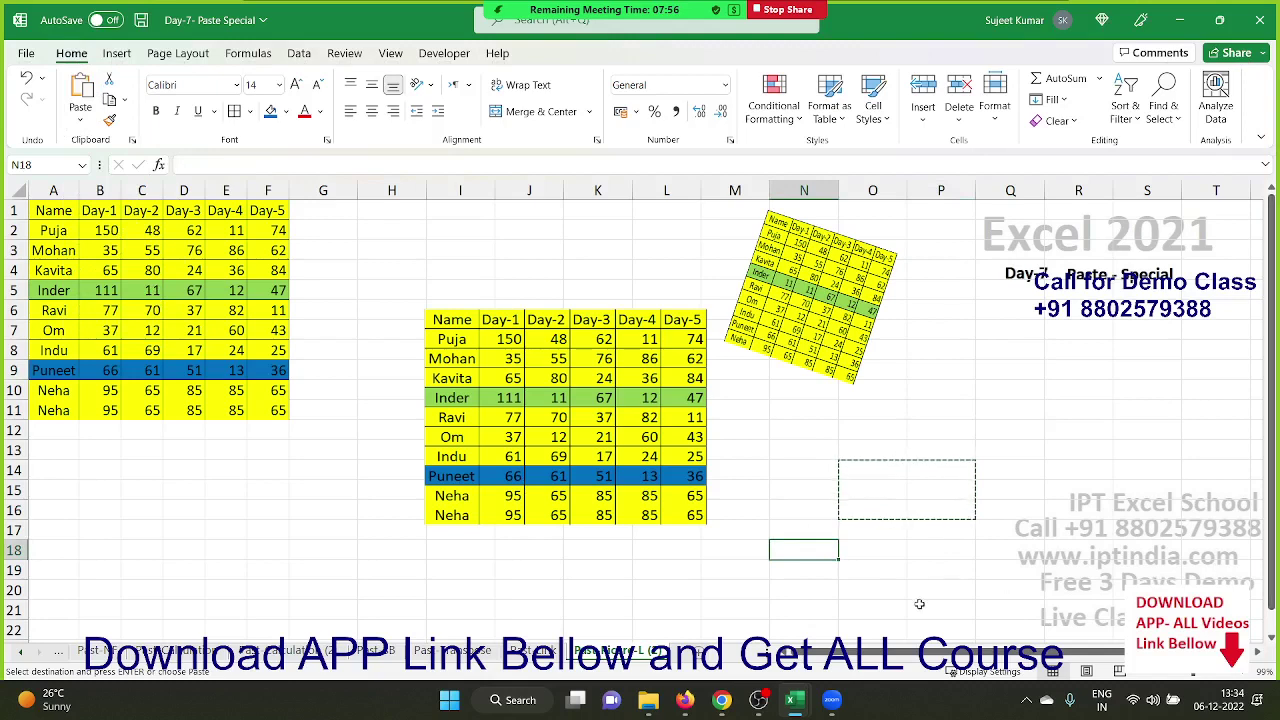
{"action": "mouse_move", "coordinate": [718, 709]}
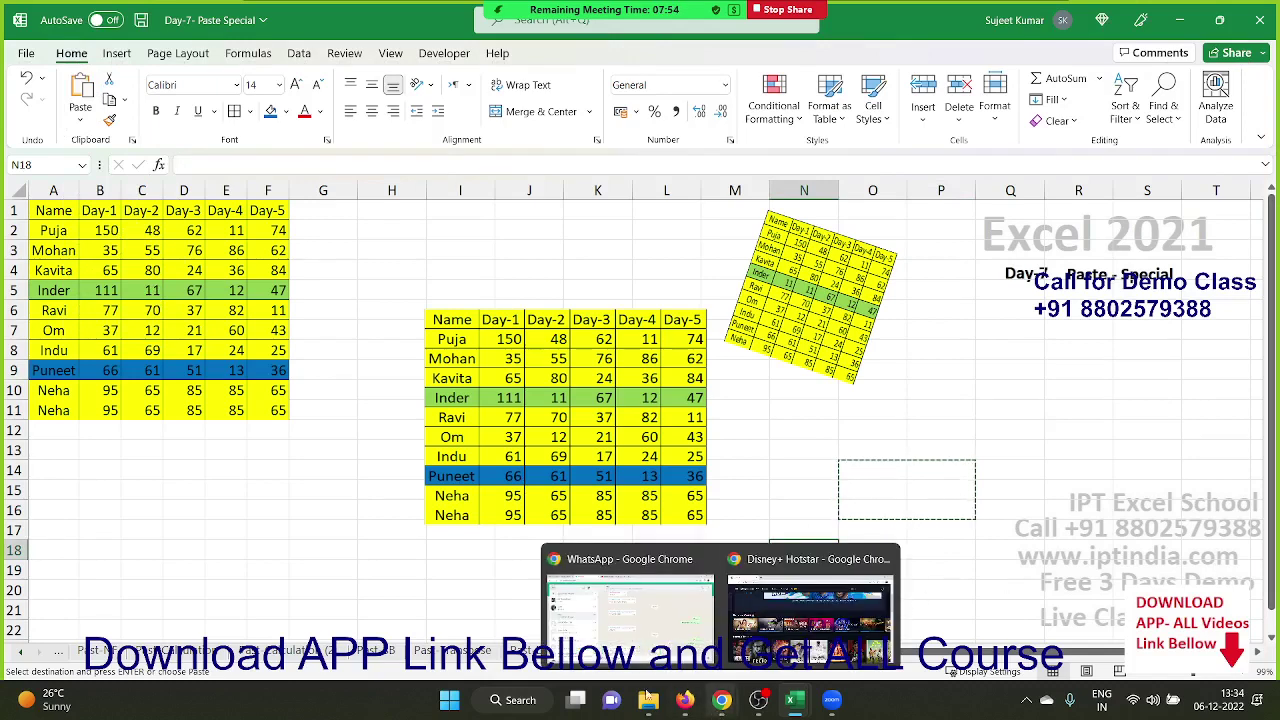